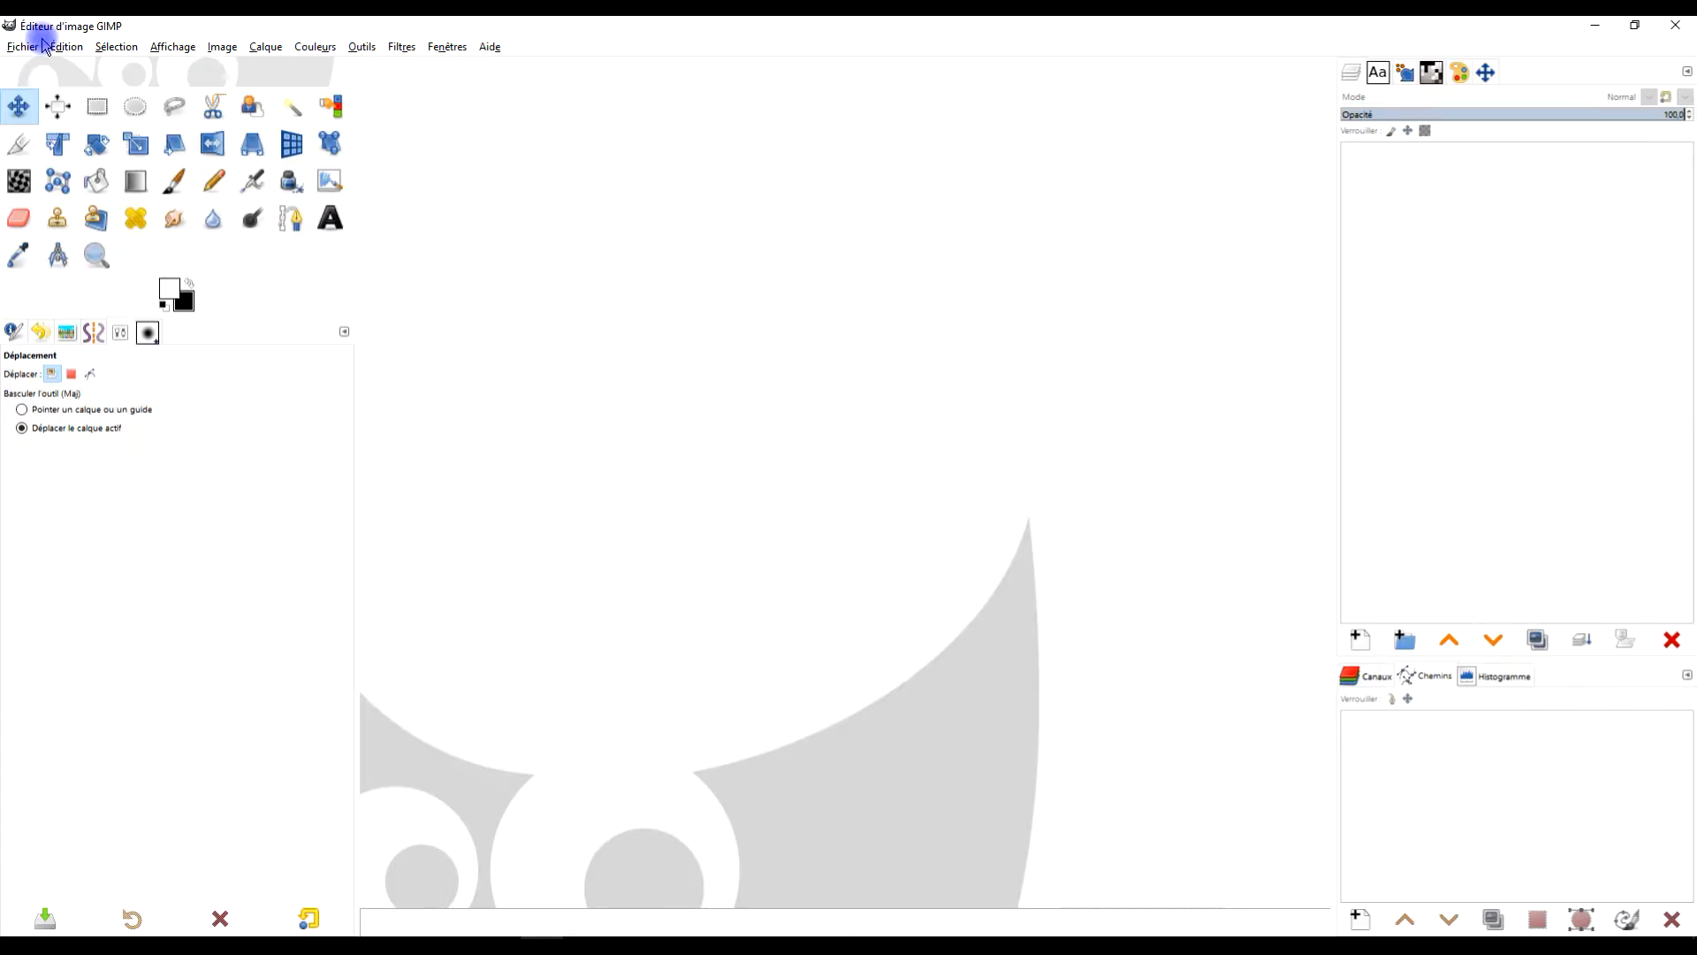
- Paste the copied riverside photo from the clipboard as a new image
click(64, 46)
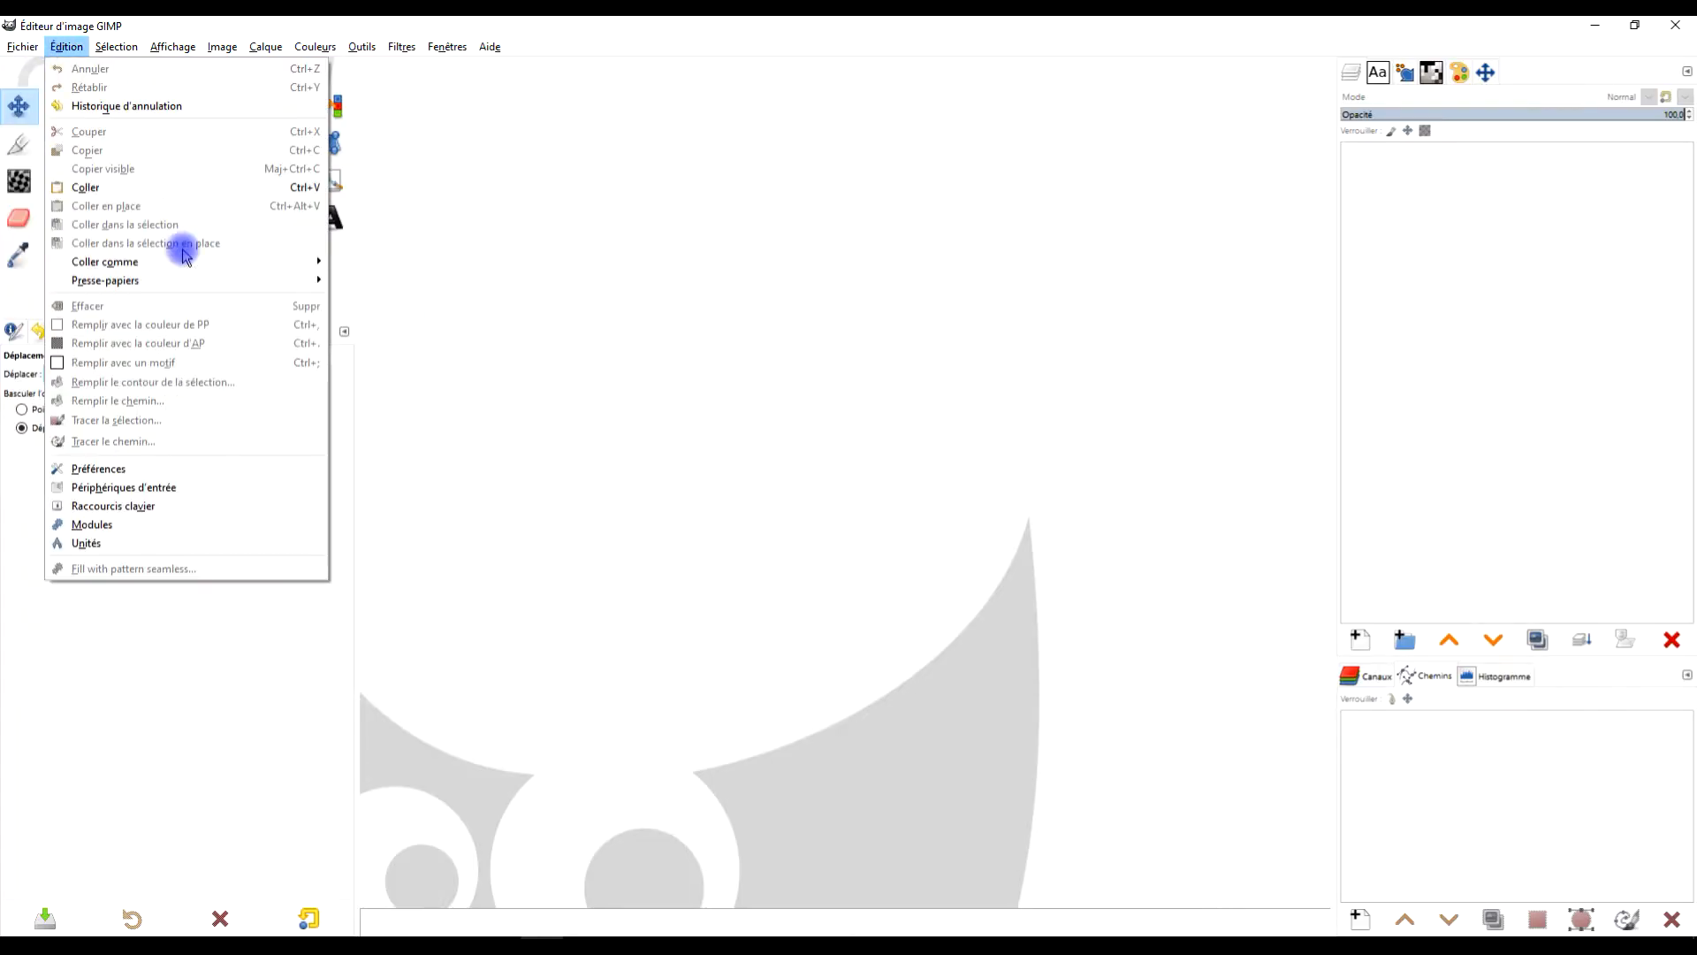
mouse_move(185, 266)
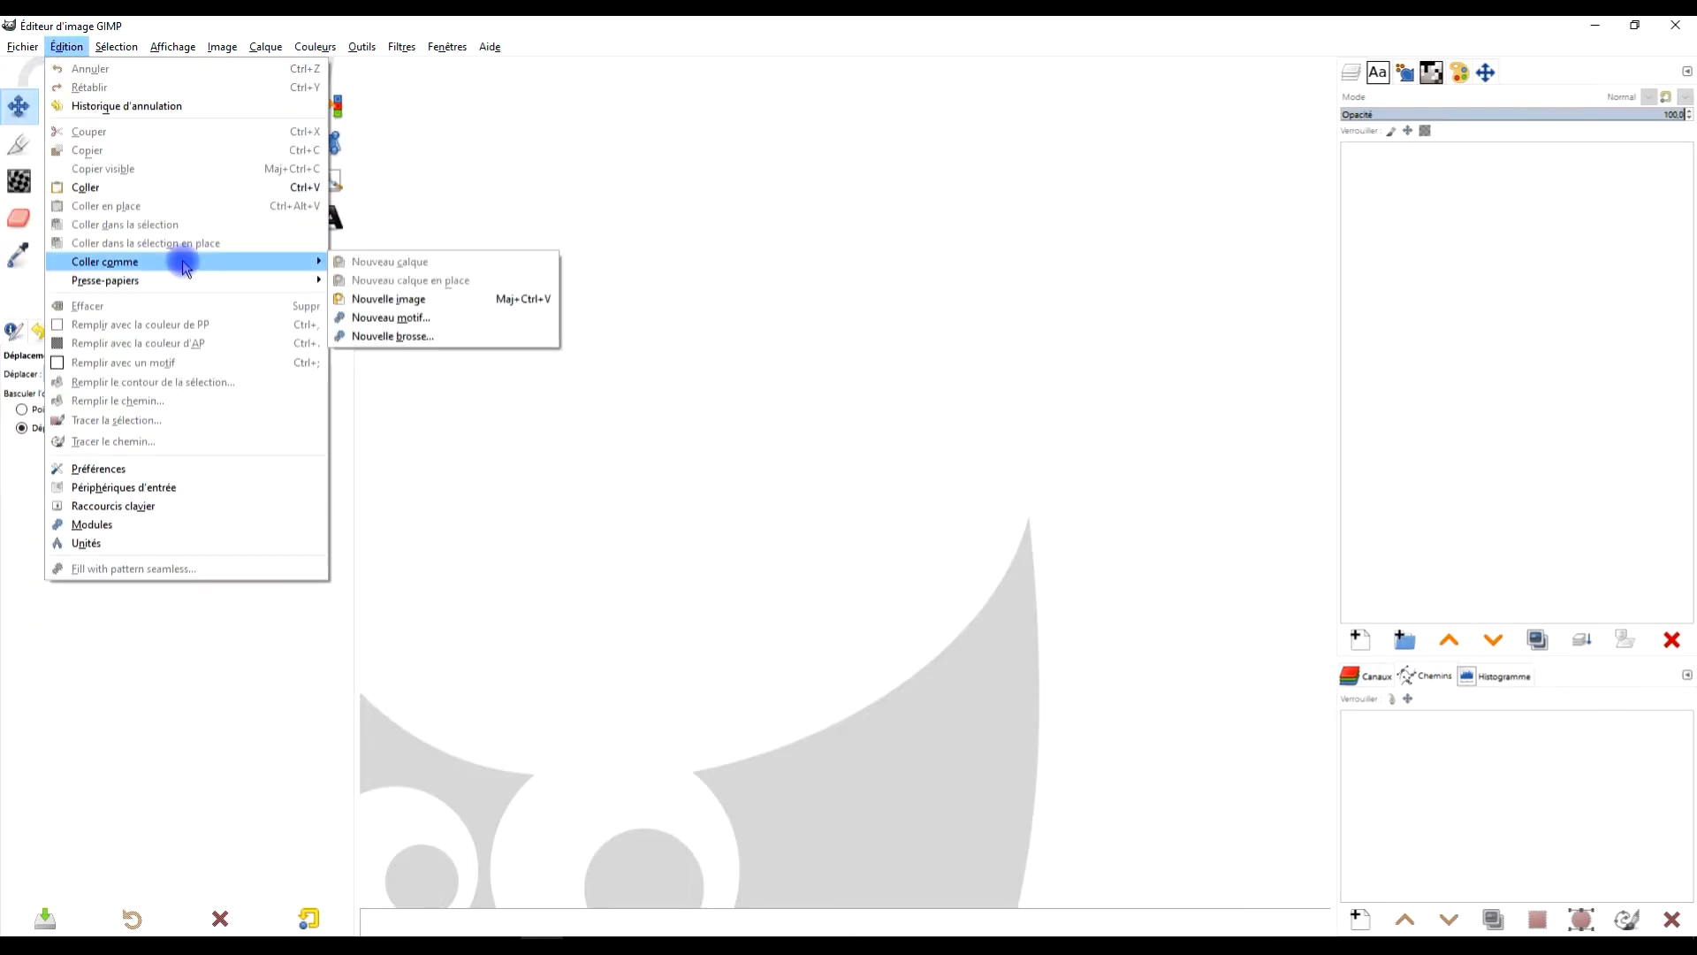
click(425, 298)
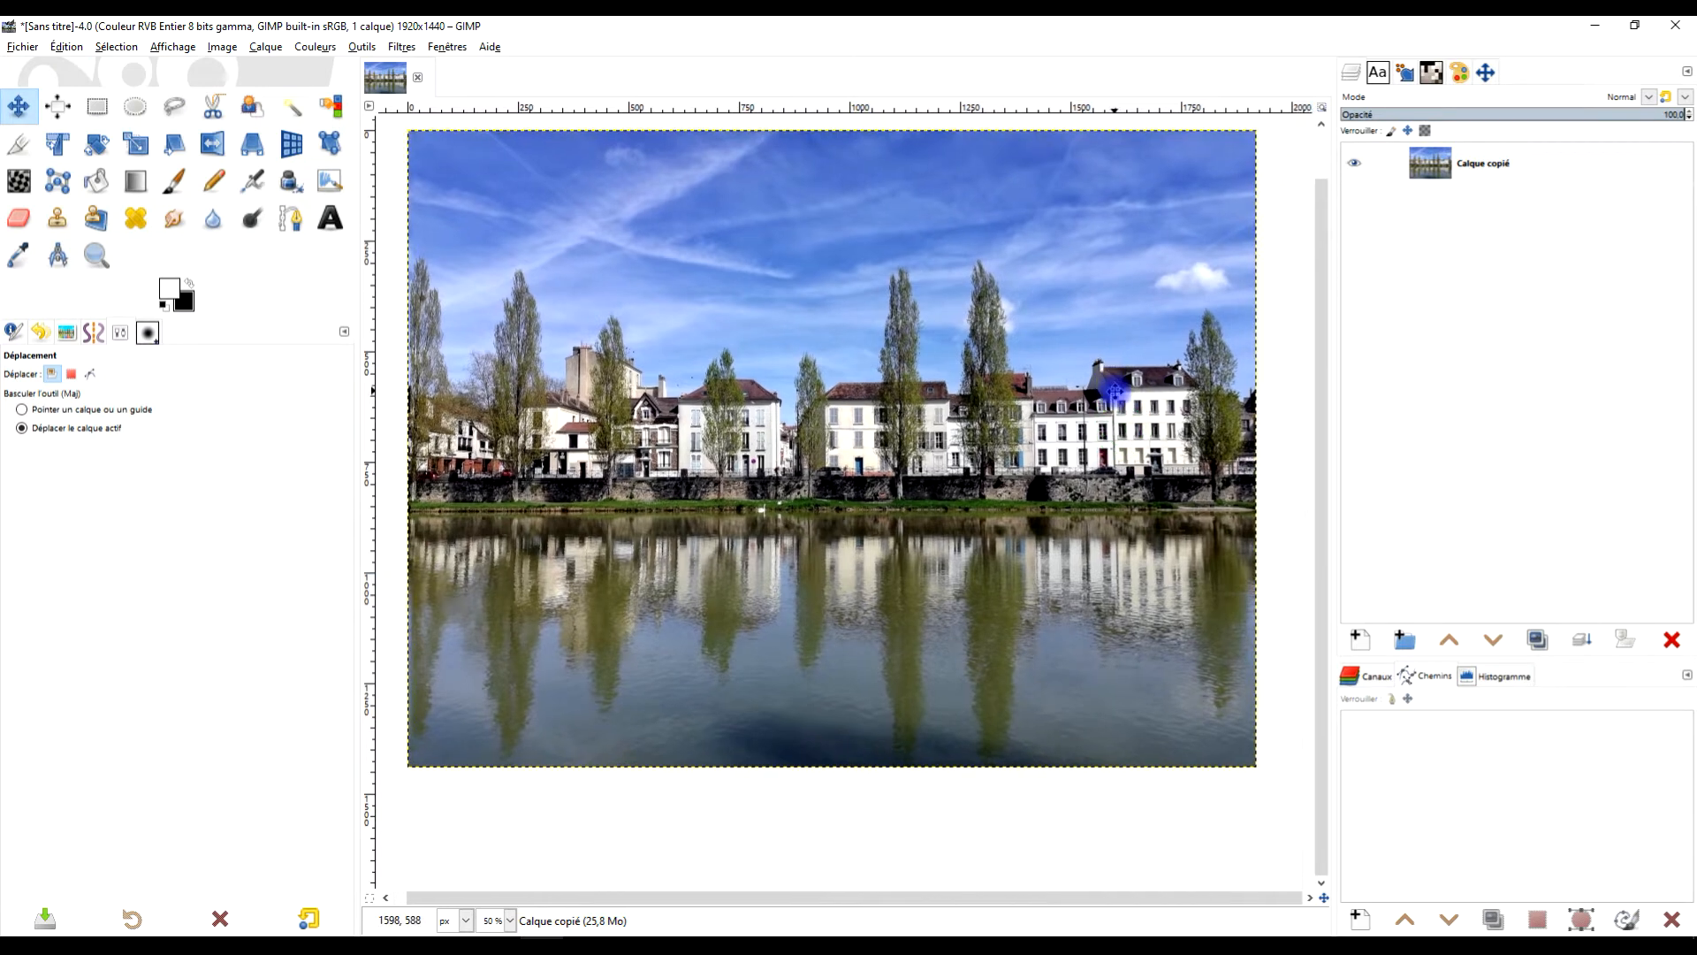
- Rename the riverside photo's layer to "arrière-plan"
double_click(1484, 164)
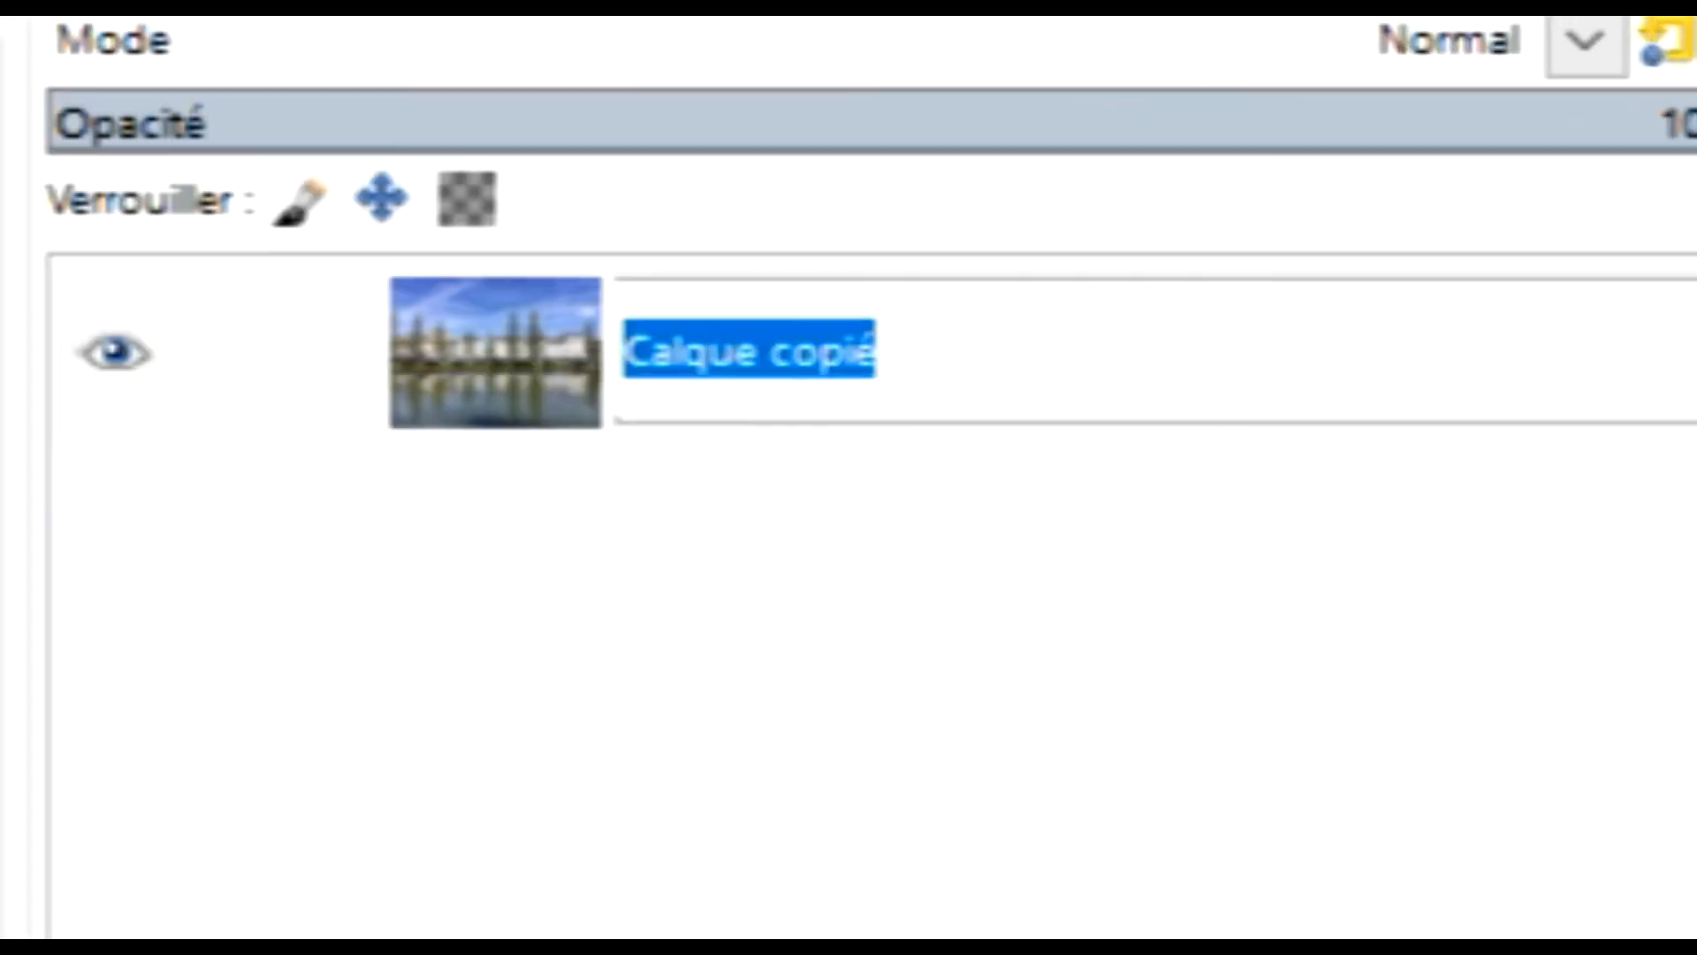
text(arrière)
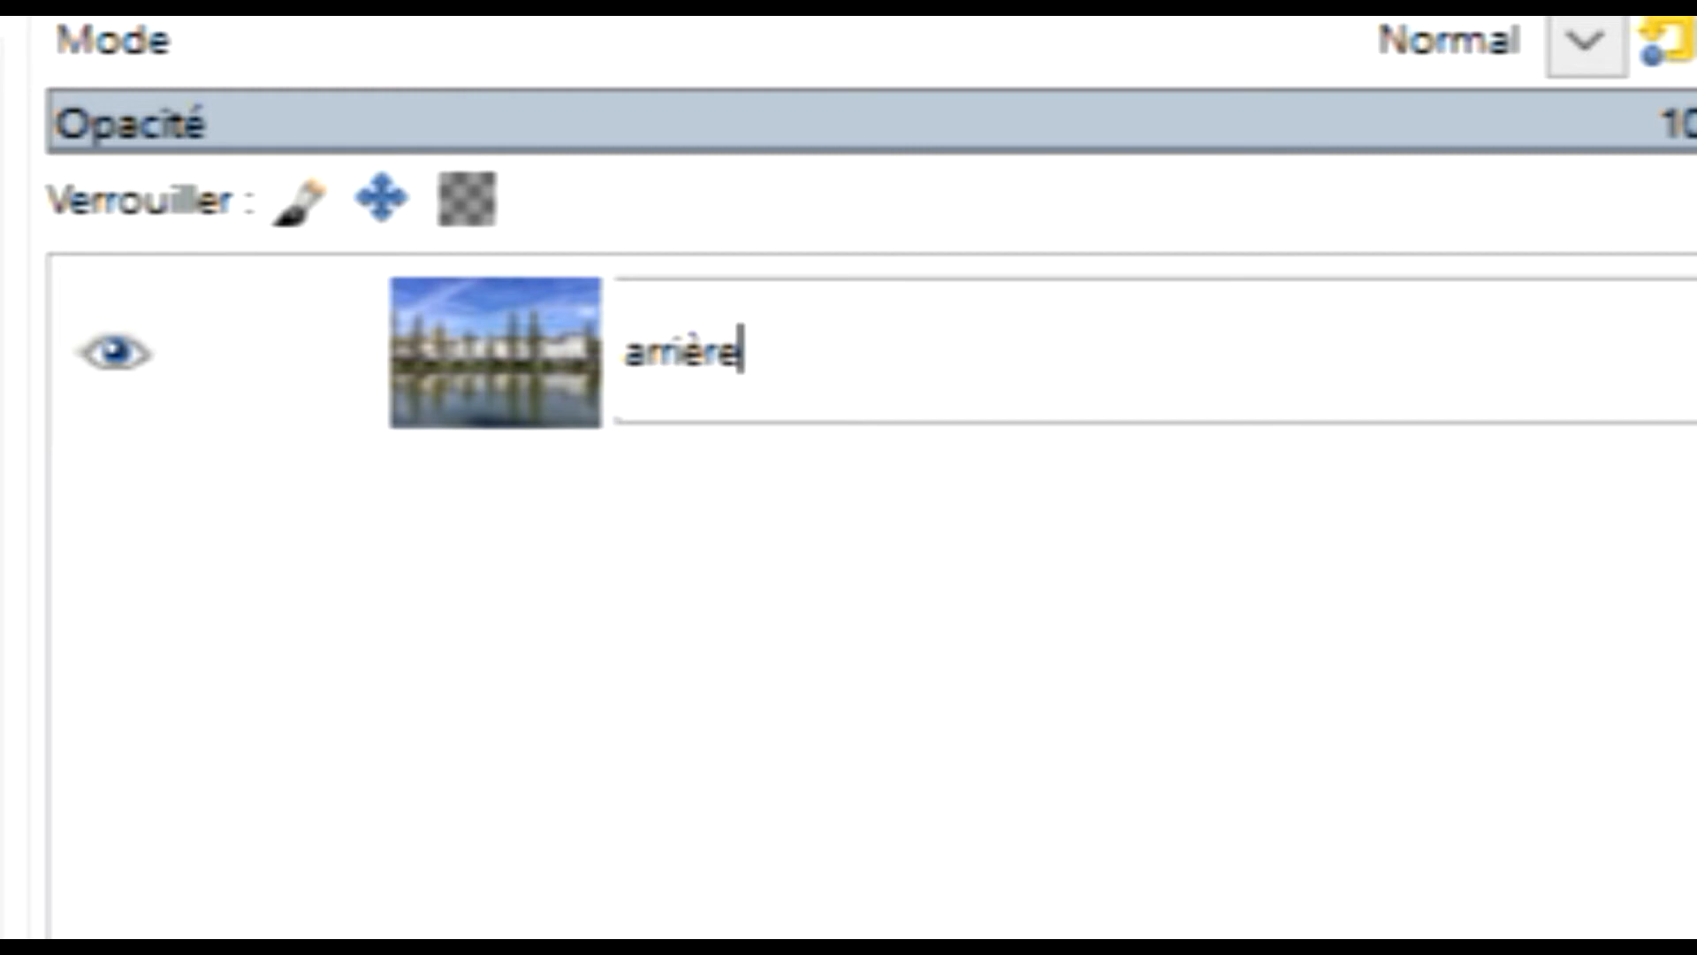
text(-plan)
key(Return)
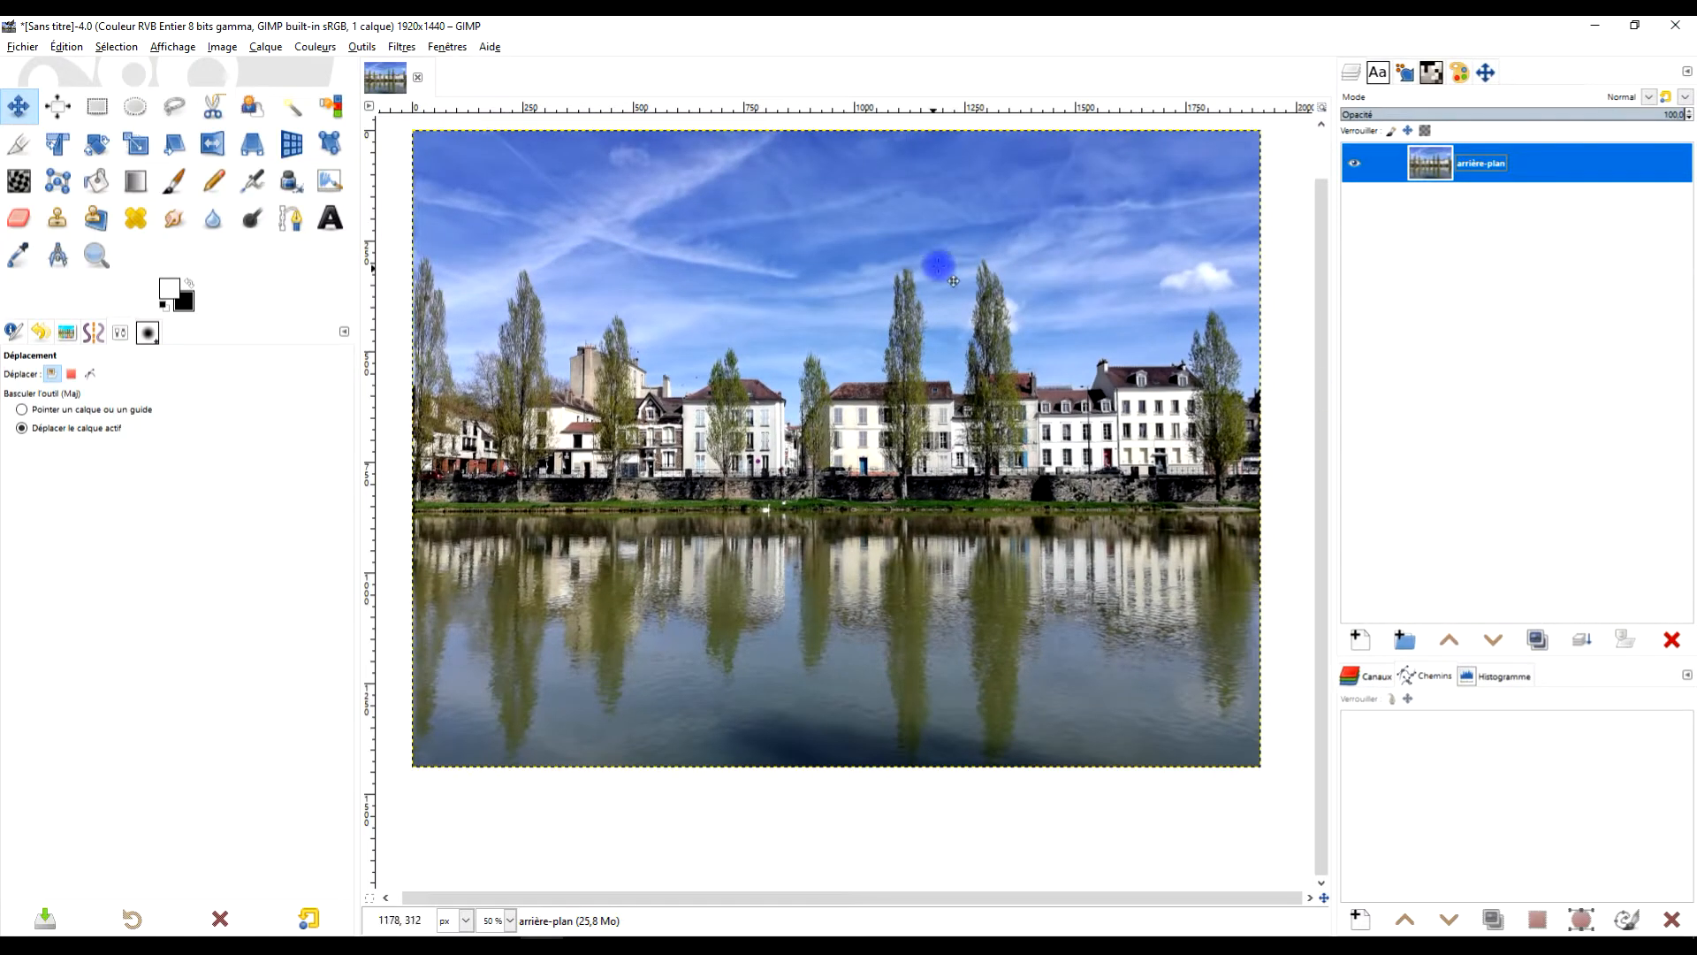
- Switch to the browser, open the Pixabay frozen lake photo at 1920×1280 and copy the image
click(1598, 25)
click(1069, 31)
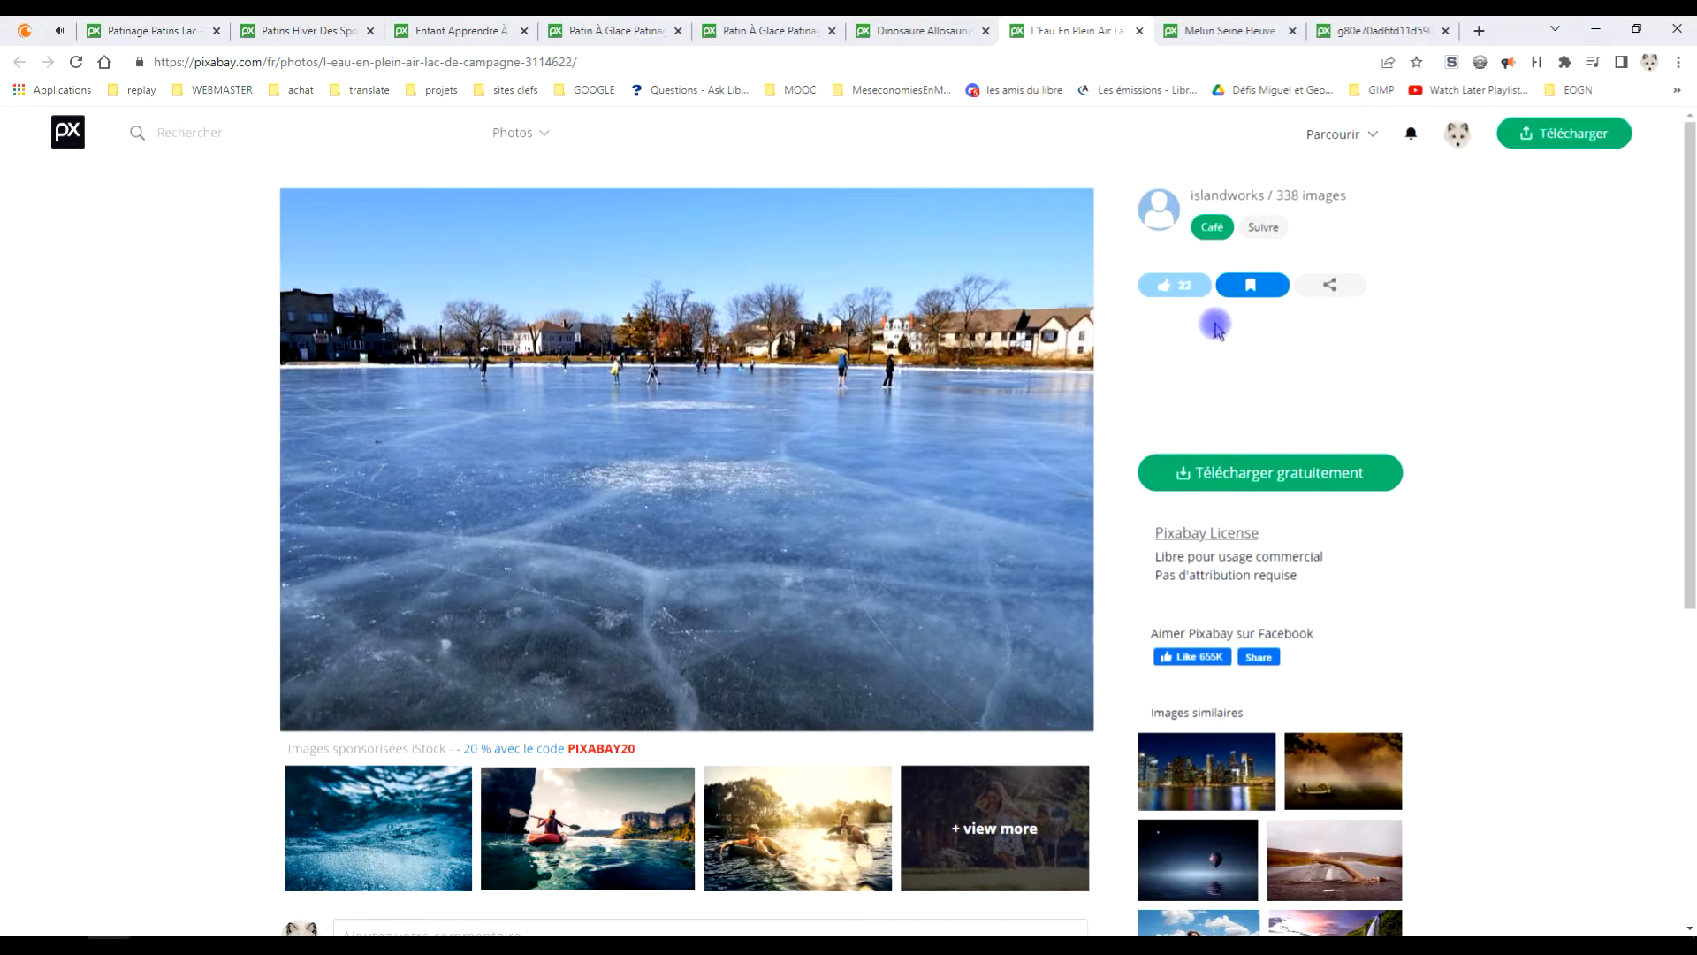
click(1232, 474)
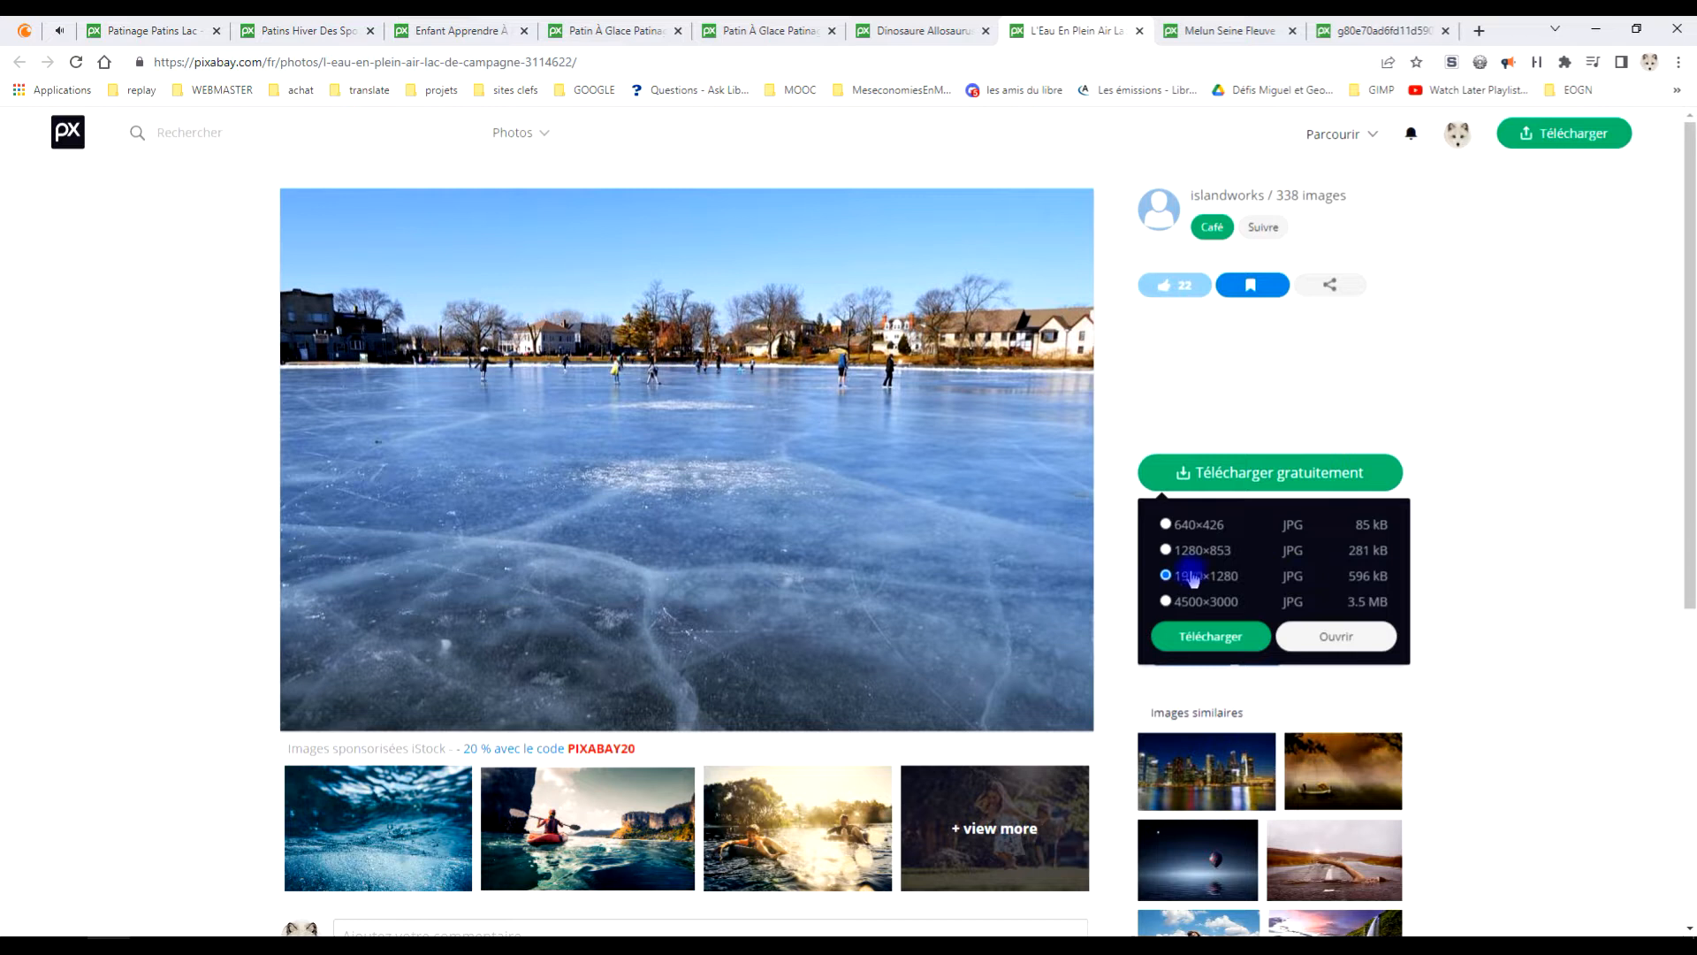
click(1326, 635)
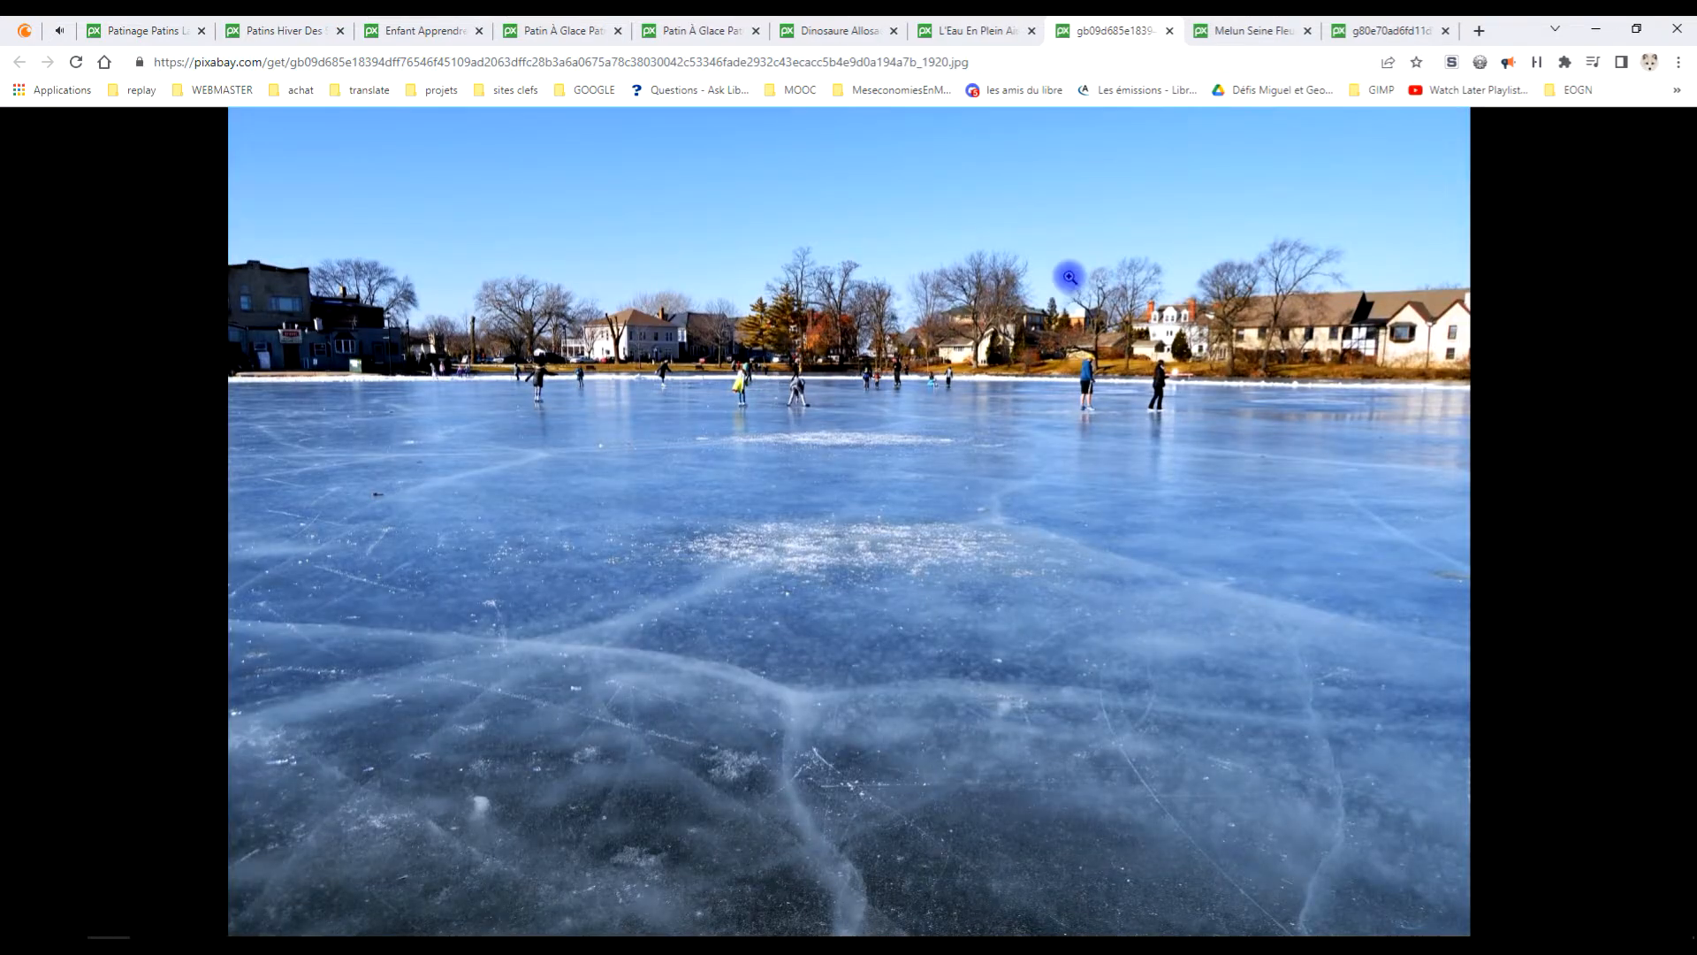
right_click(762, 340)
click(836, 396)
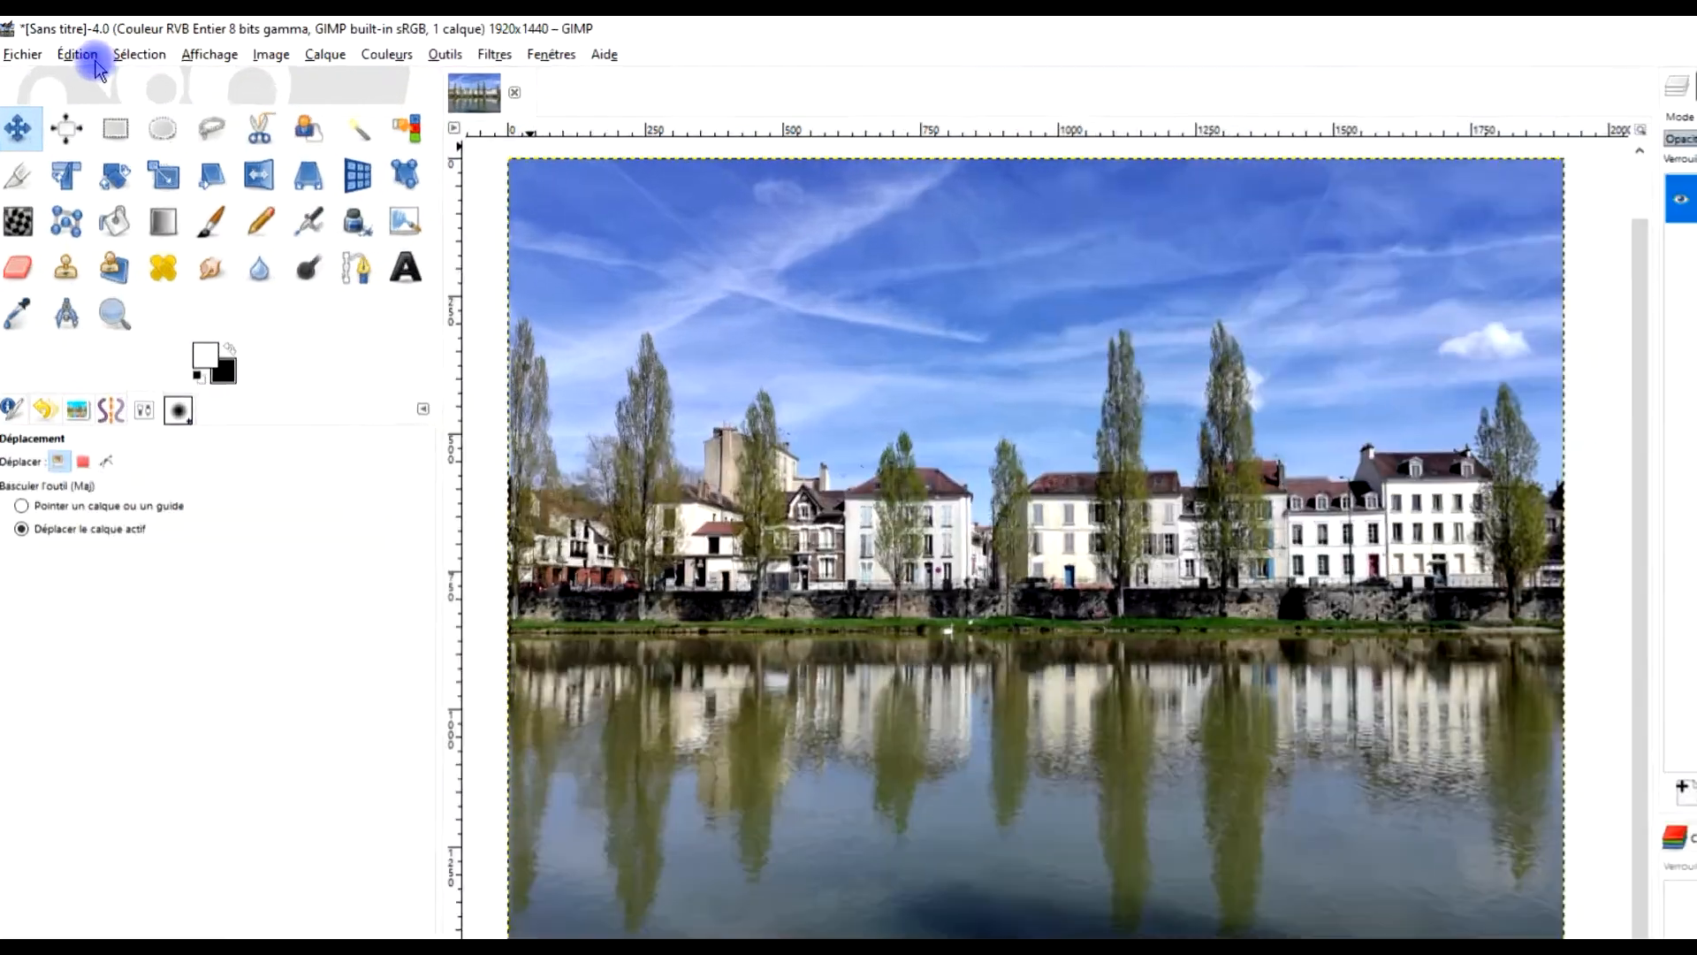
- Paste the frozen lake photo into the GIMP image as a new layer
click(70, 46)
mouse_move(613, 510)
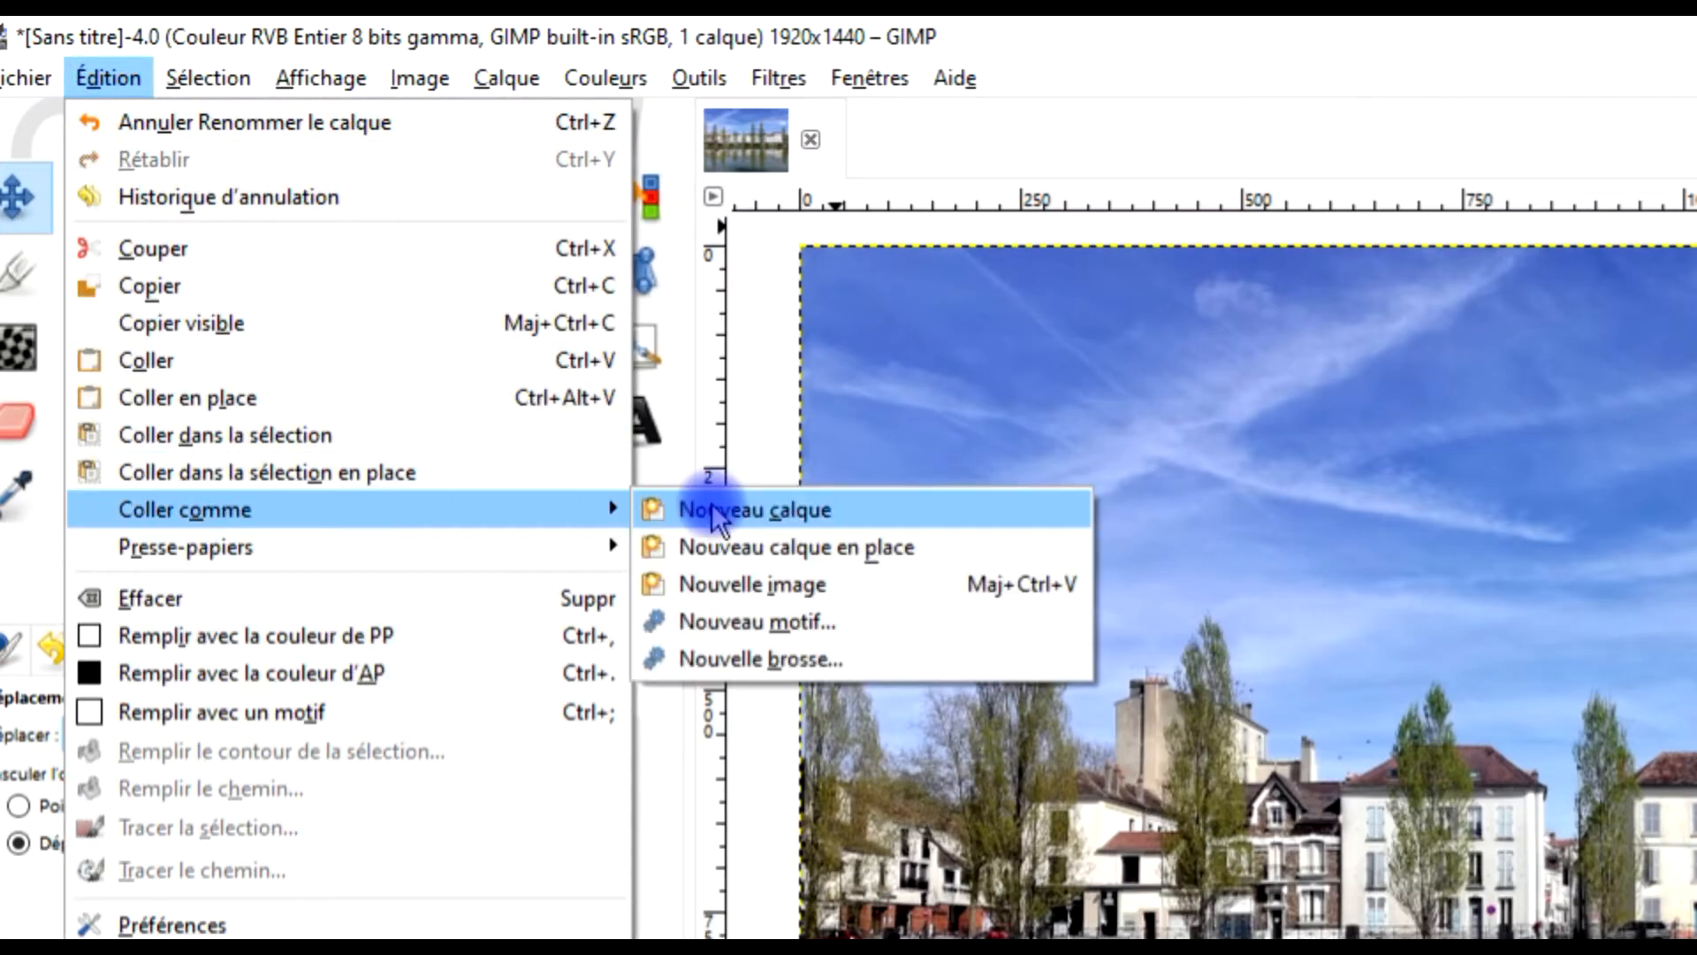
click(746, 510)
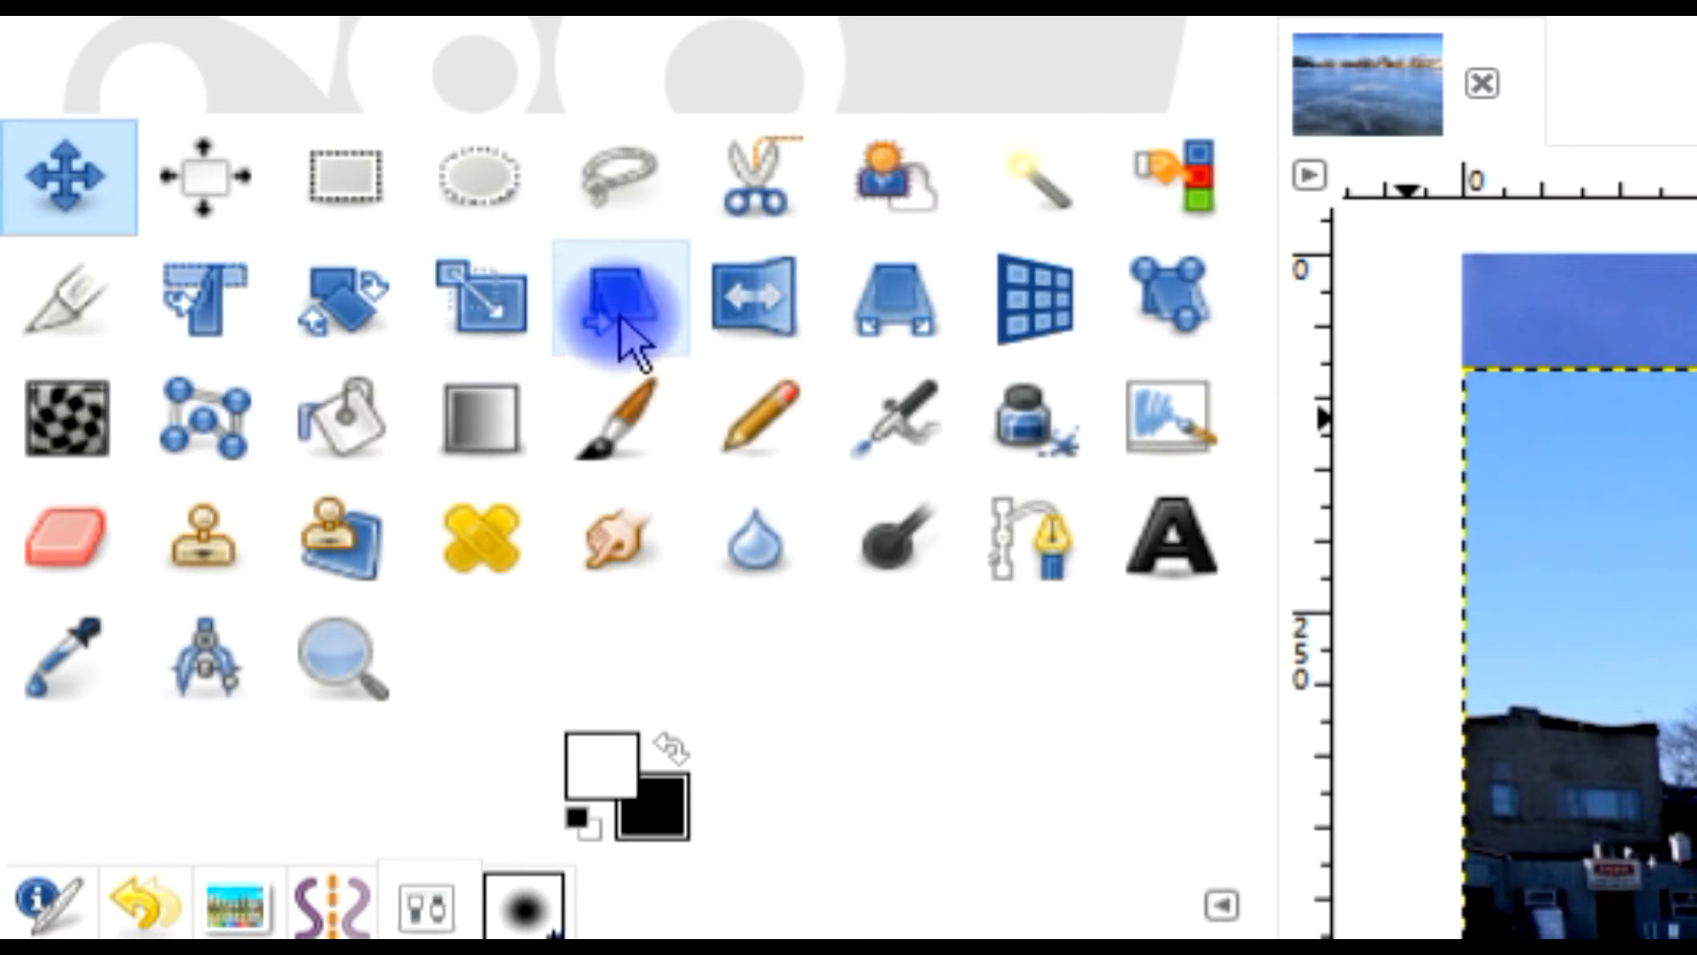
- Flip the pasted frozen lake layer horizontally
click(211, 142)
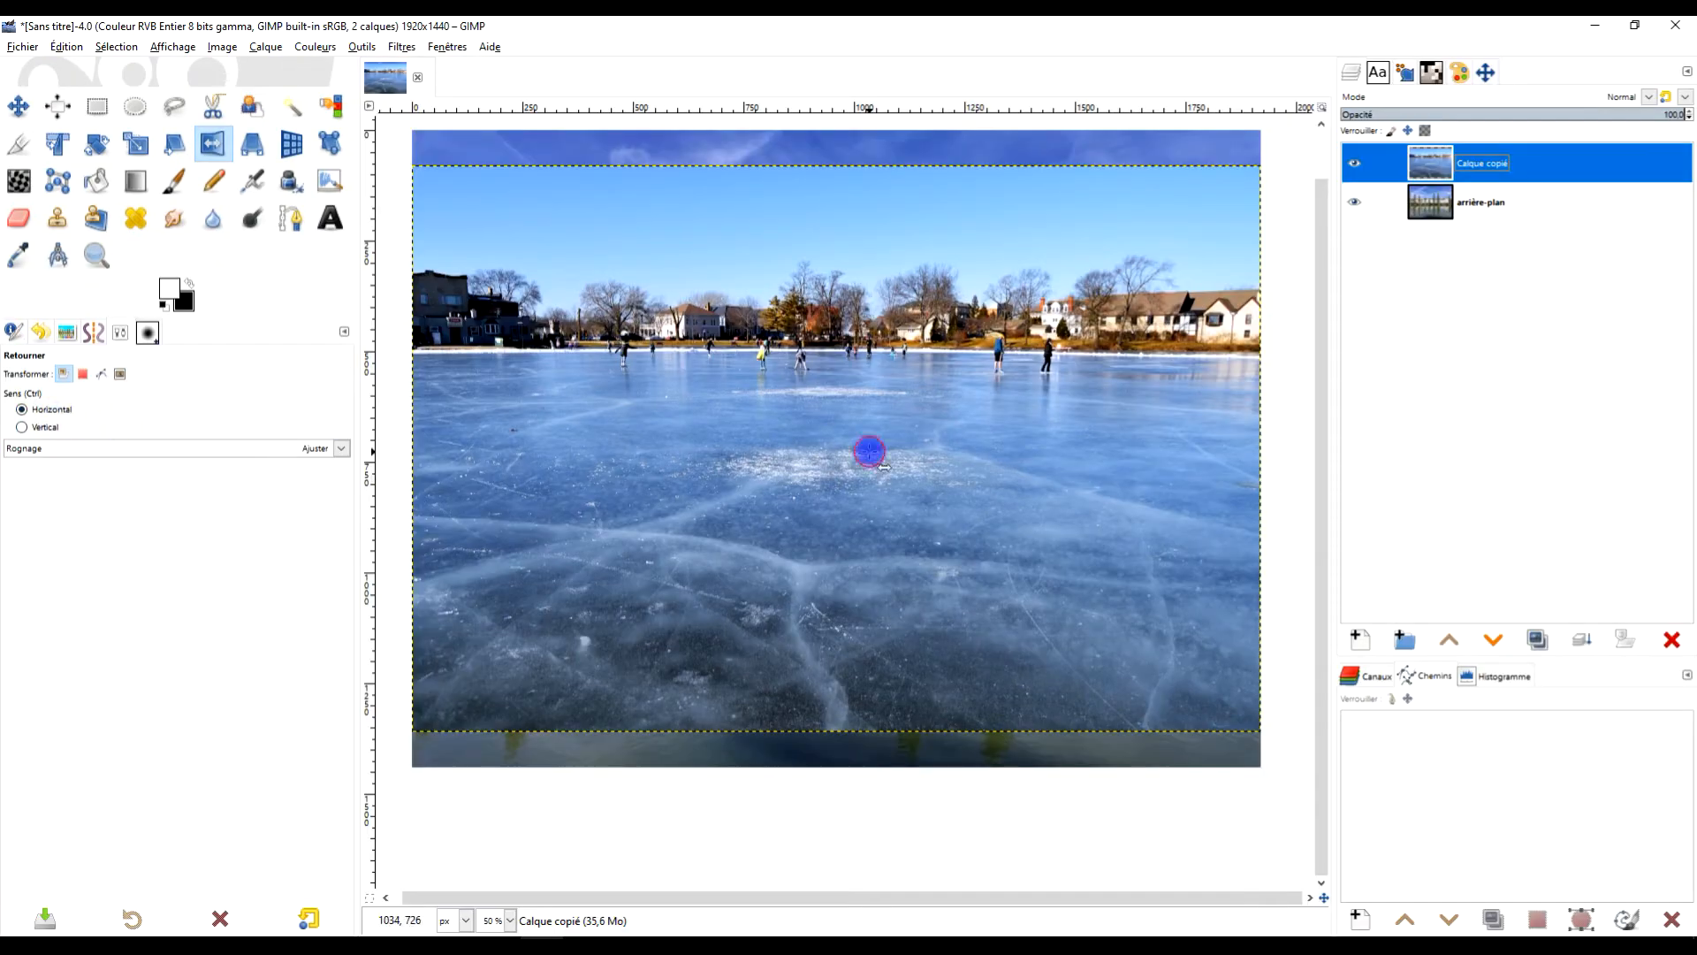
click(869, 451)
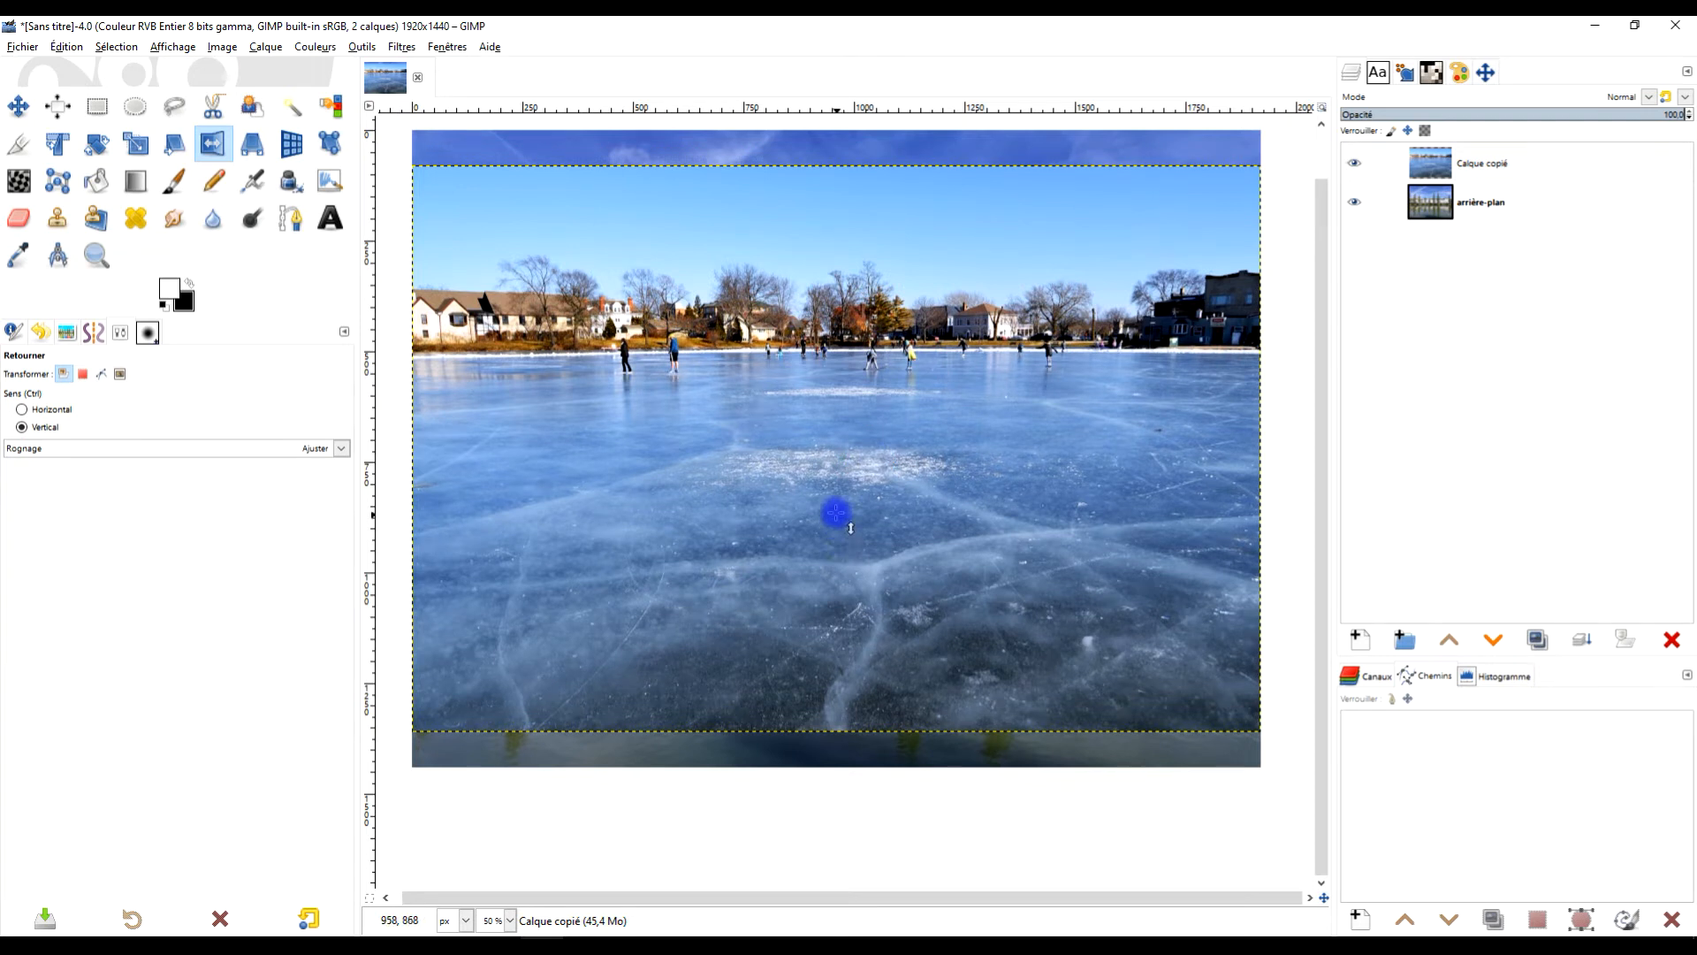
ctrl+scroll(851, 533, up, 1)
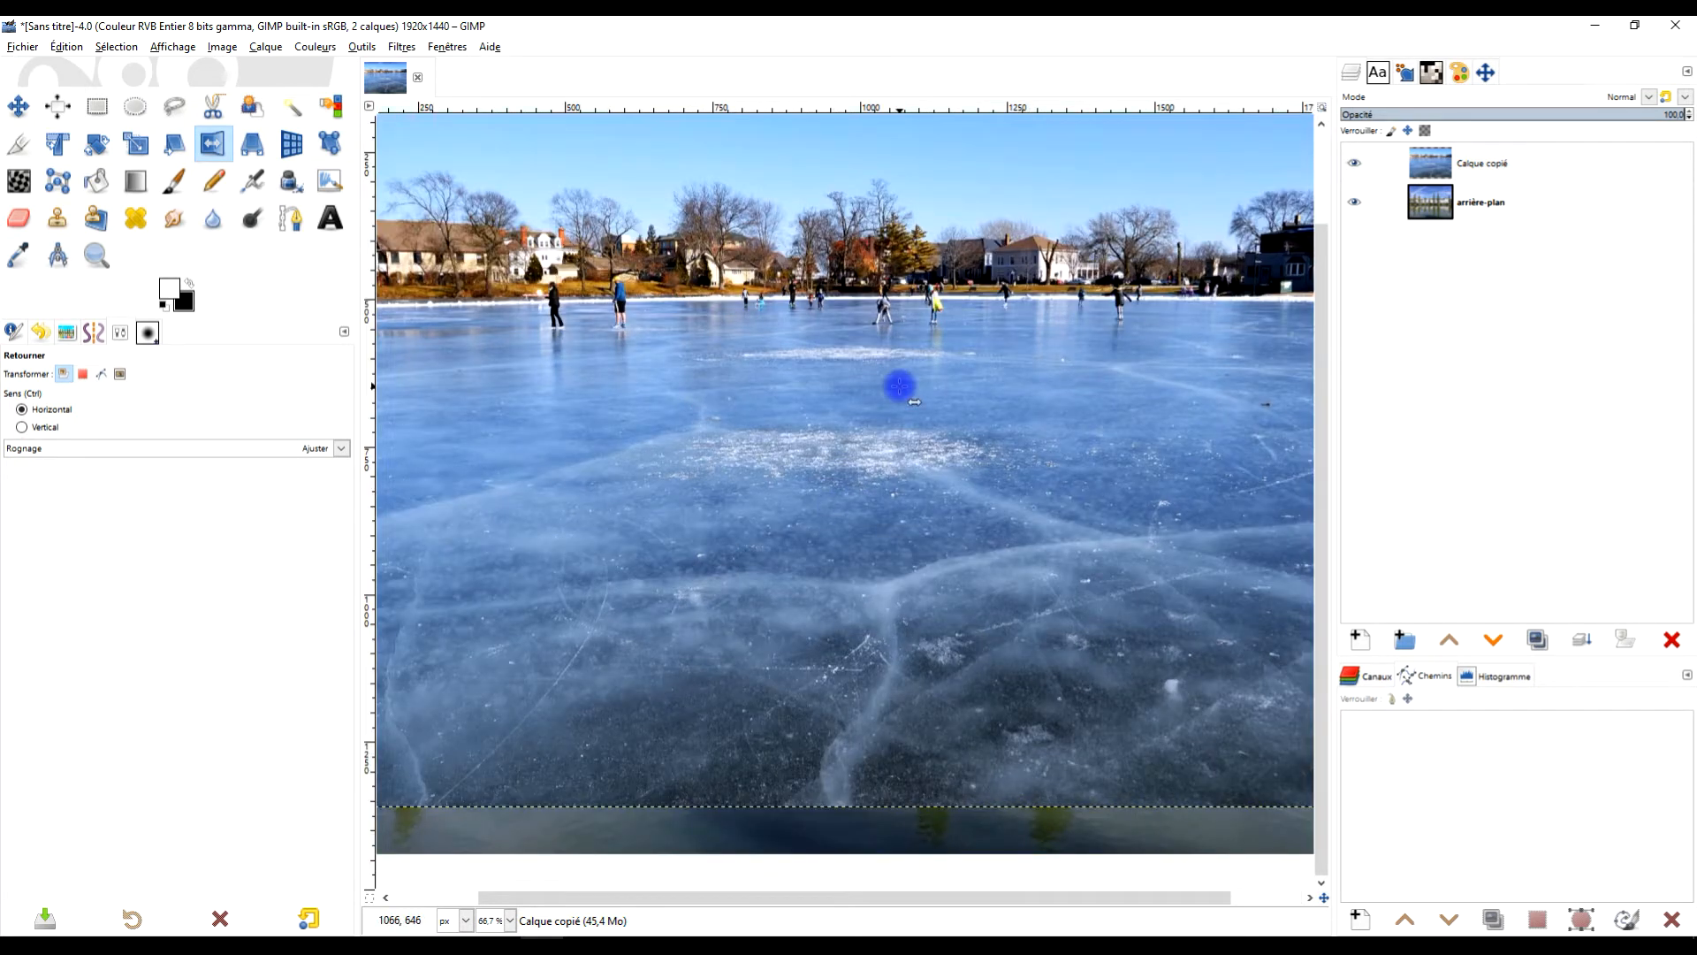
ctrl+scroll(899, 387, down, 1)
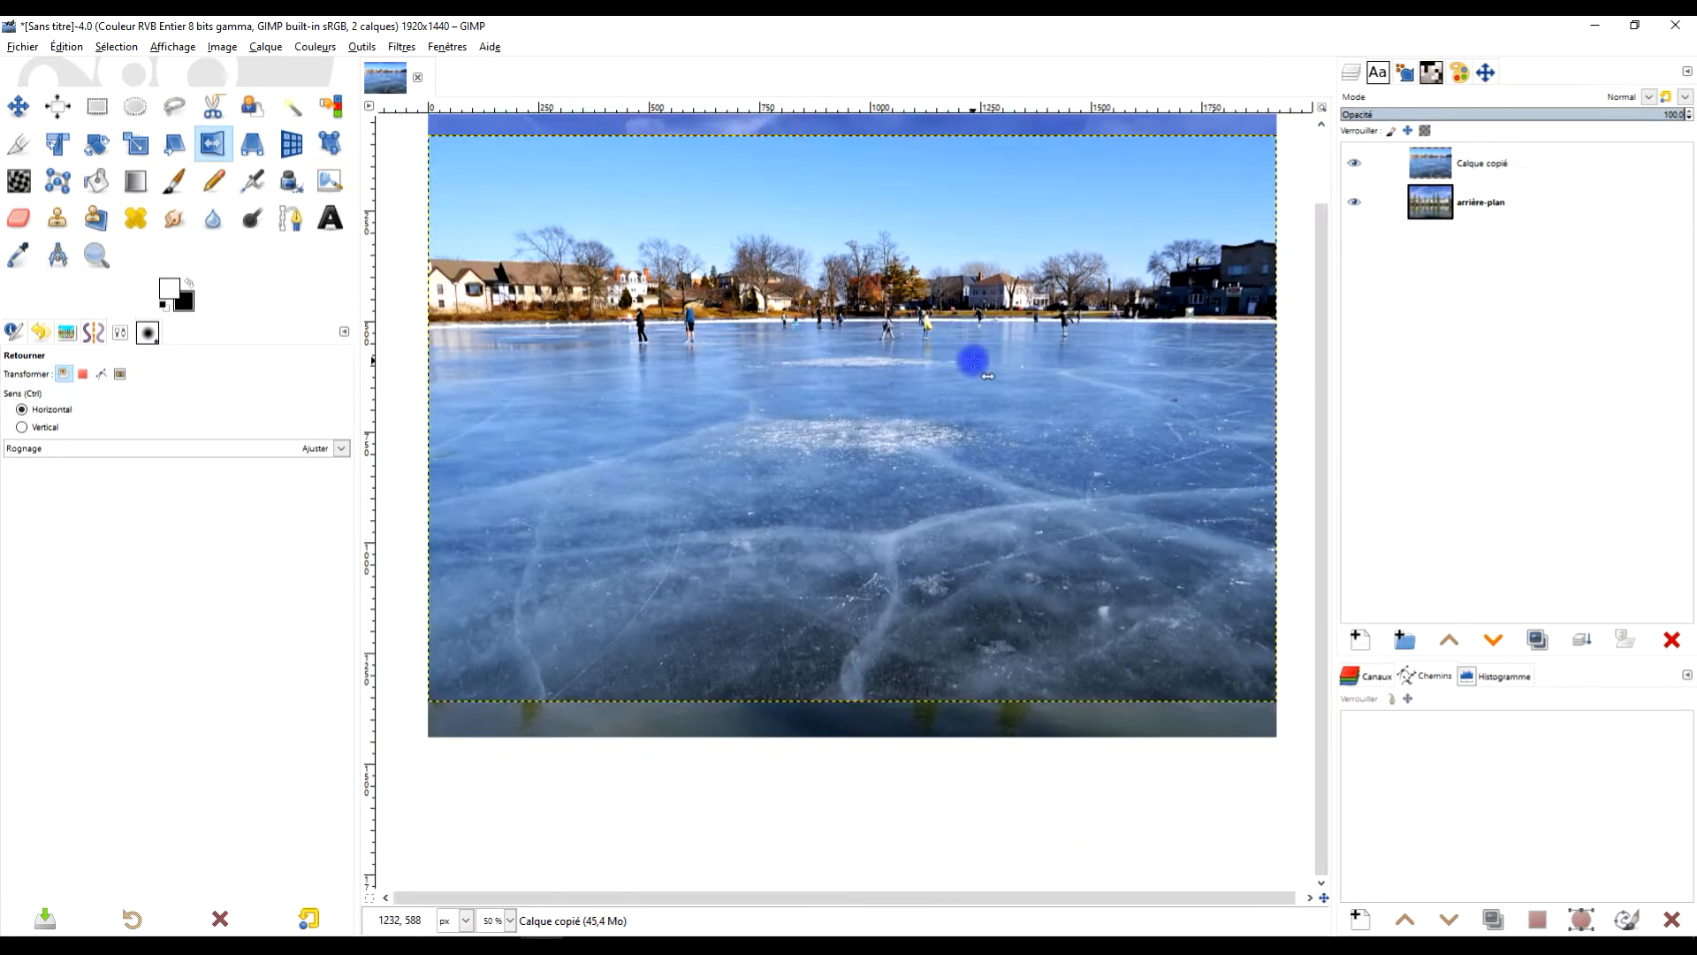
- Choose the Free Select tool and rename the frozen lake layer to "lac gelé"
click(175, 107)
ctrl+scroll(492, 315, up, 2)
mouse_move(443, 274)
mouse_down()
mouse_move(784, 379)
mouse_move(659, 369)
mouse_up()
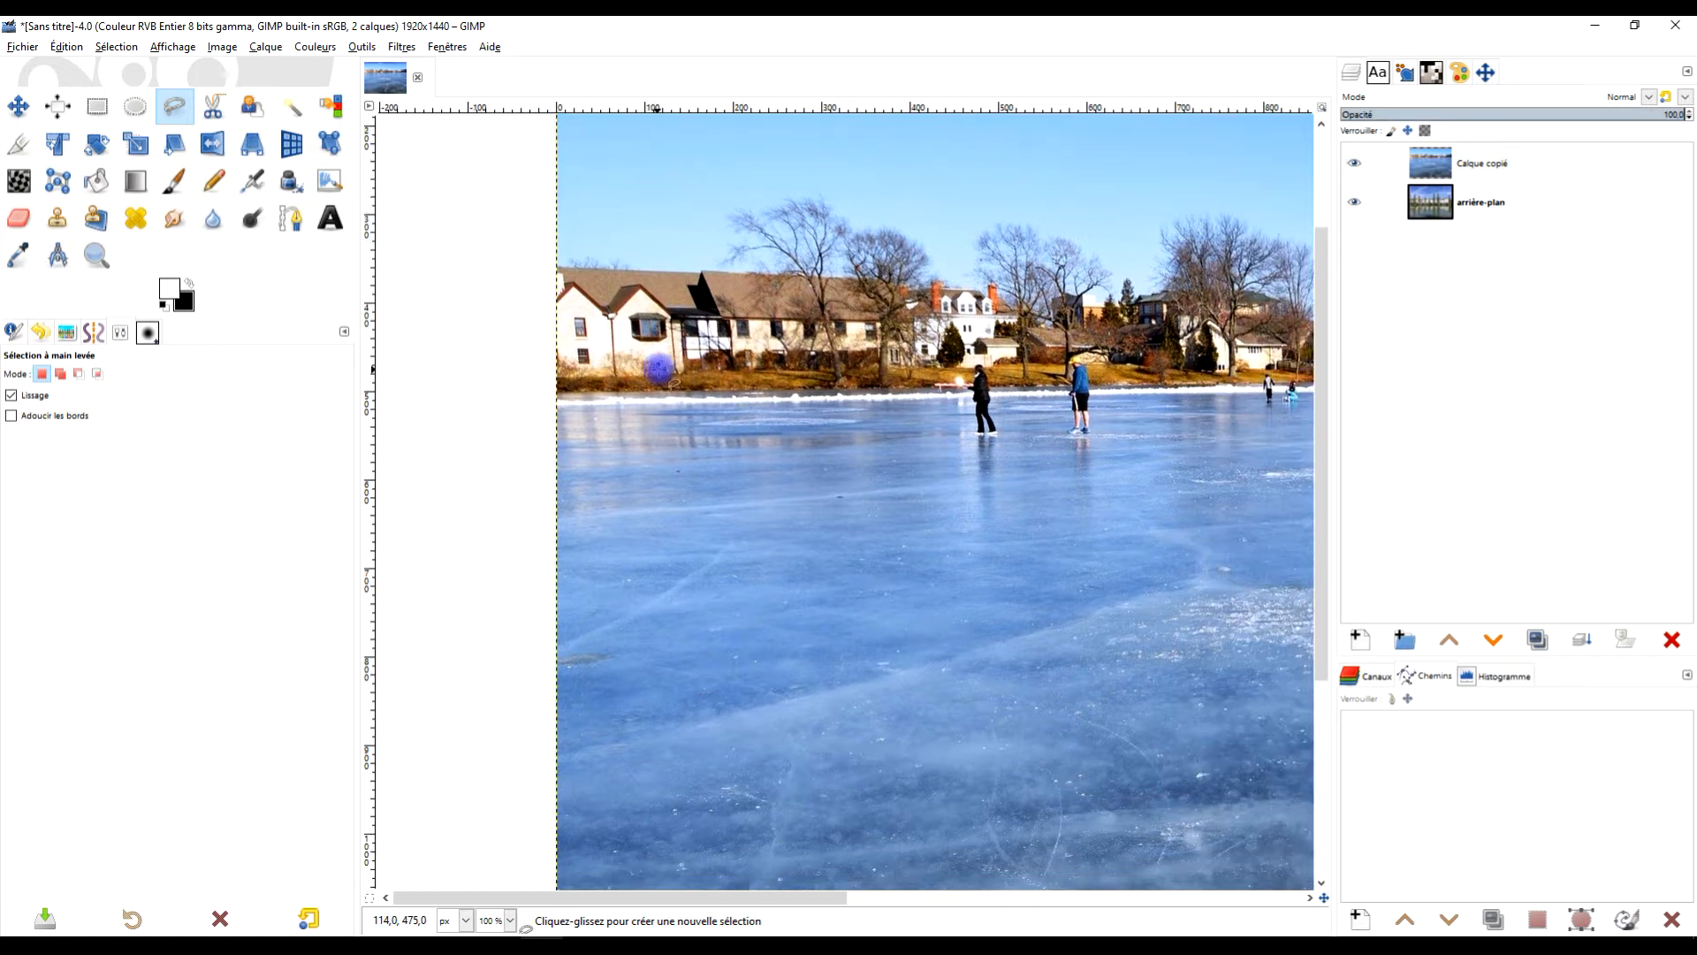
double_click(1489, 160)
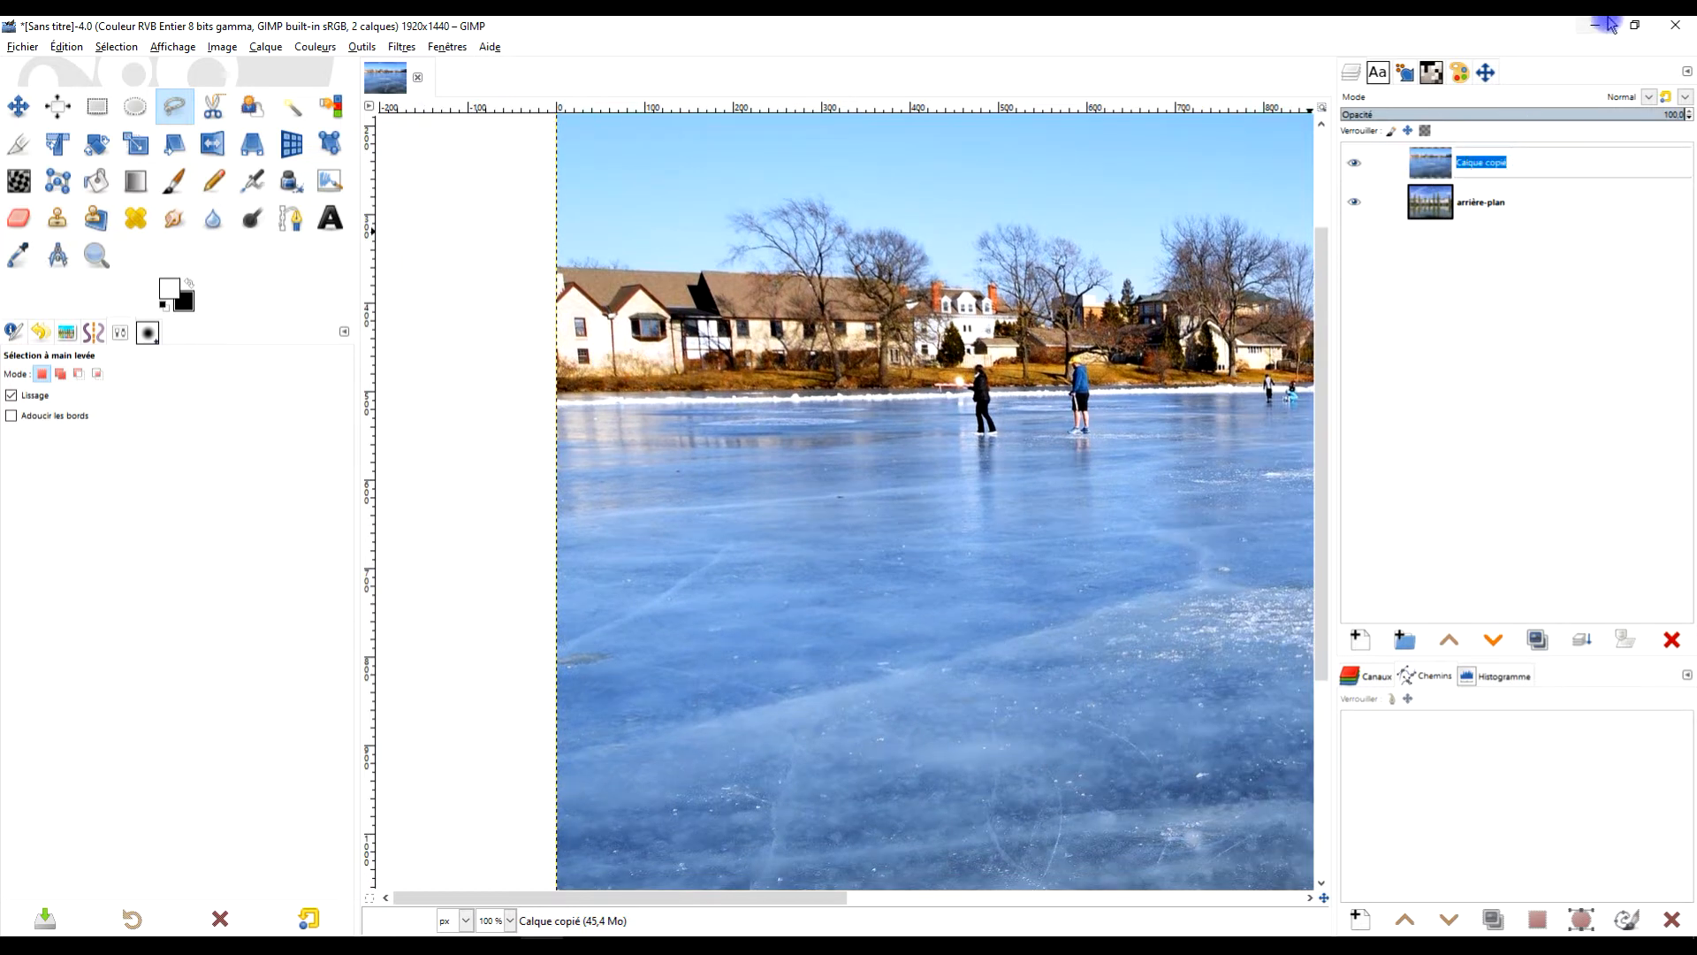
text(ac gelé)
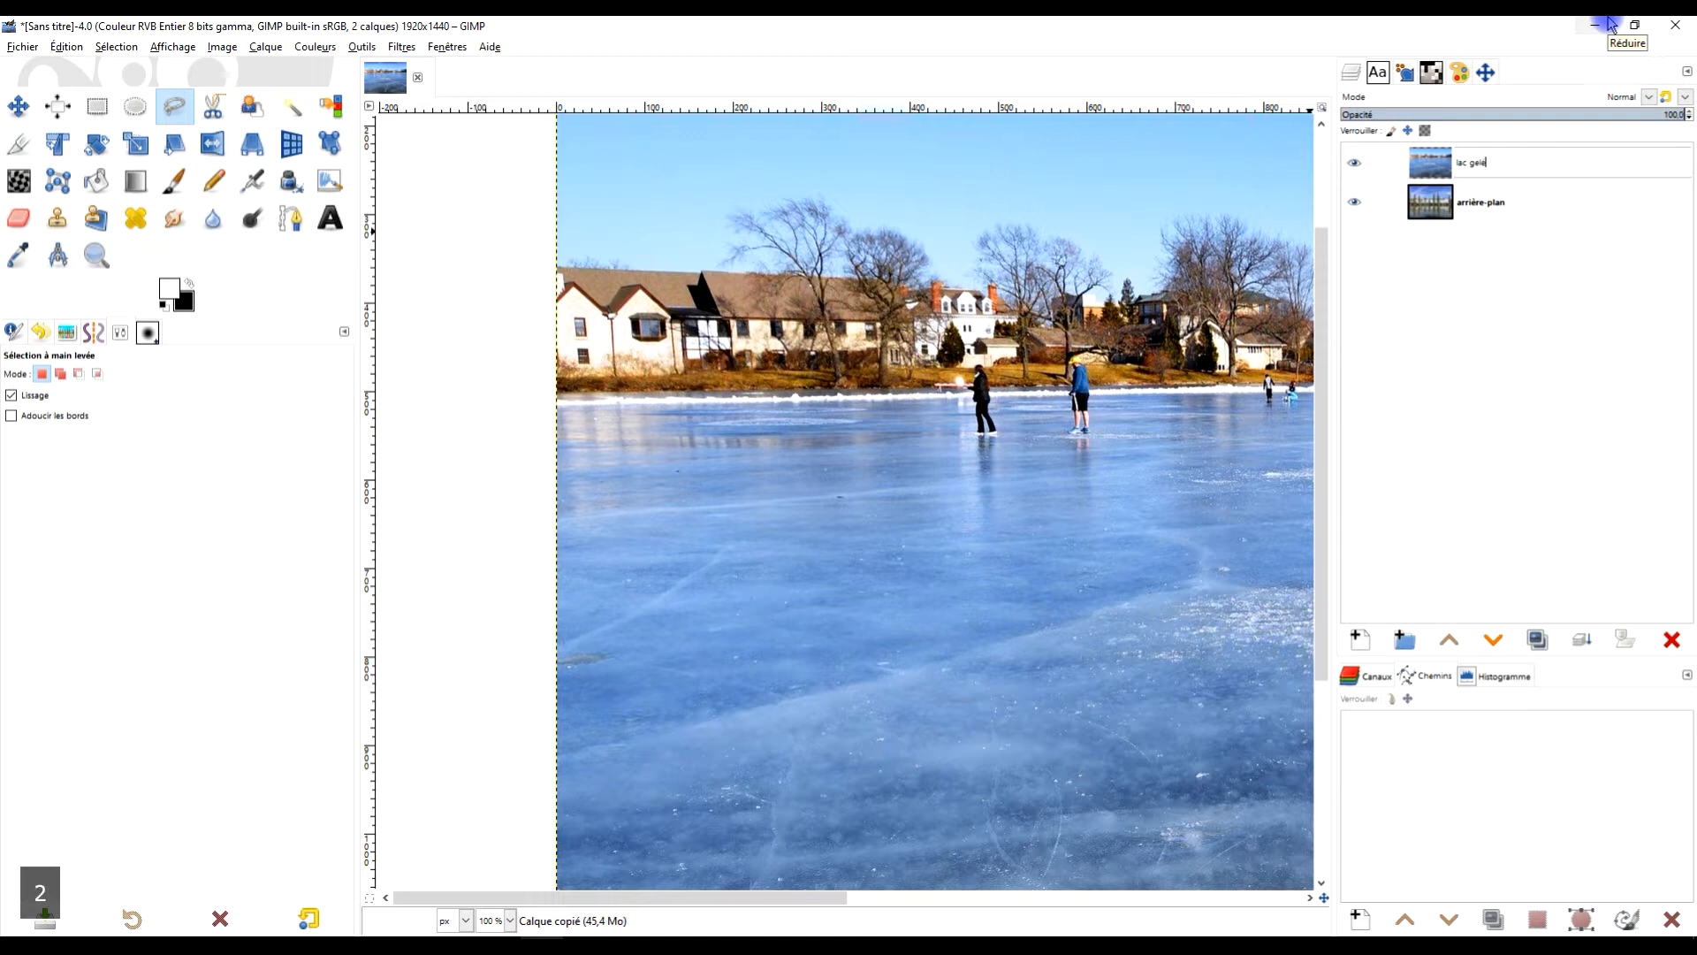
key(Return)
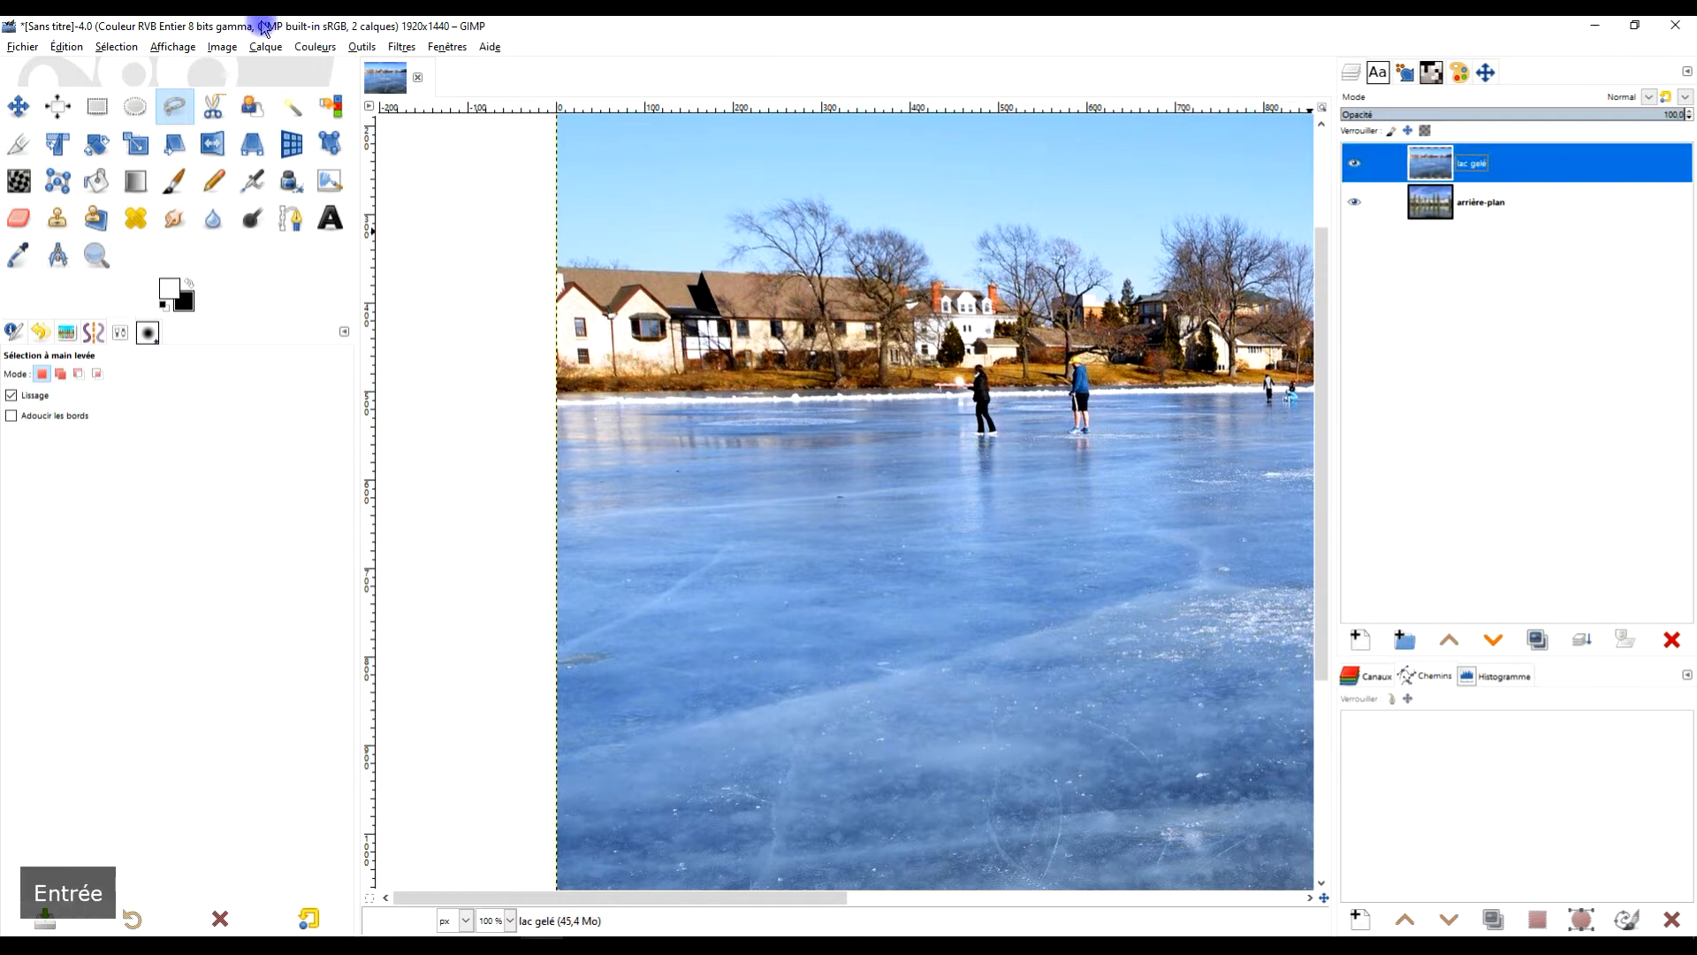
- Outline the sky, trees and houses above the ice with a freehand selection and delete them from the lac gelé layer
scroll(646, 373, up, 2)
drag(449, 402, 579, 400)
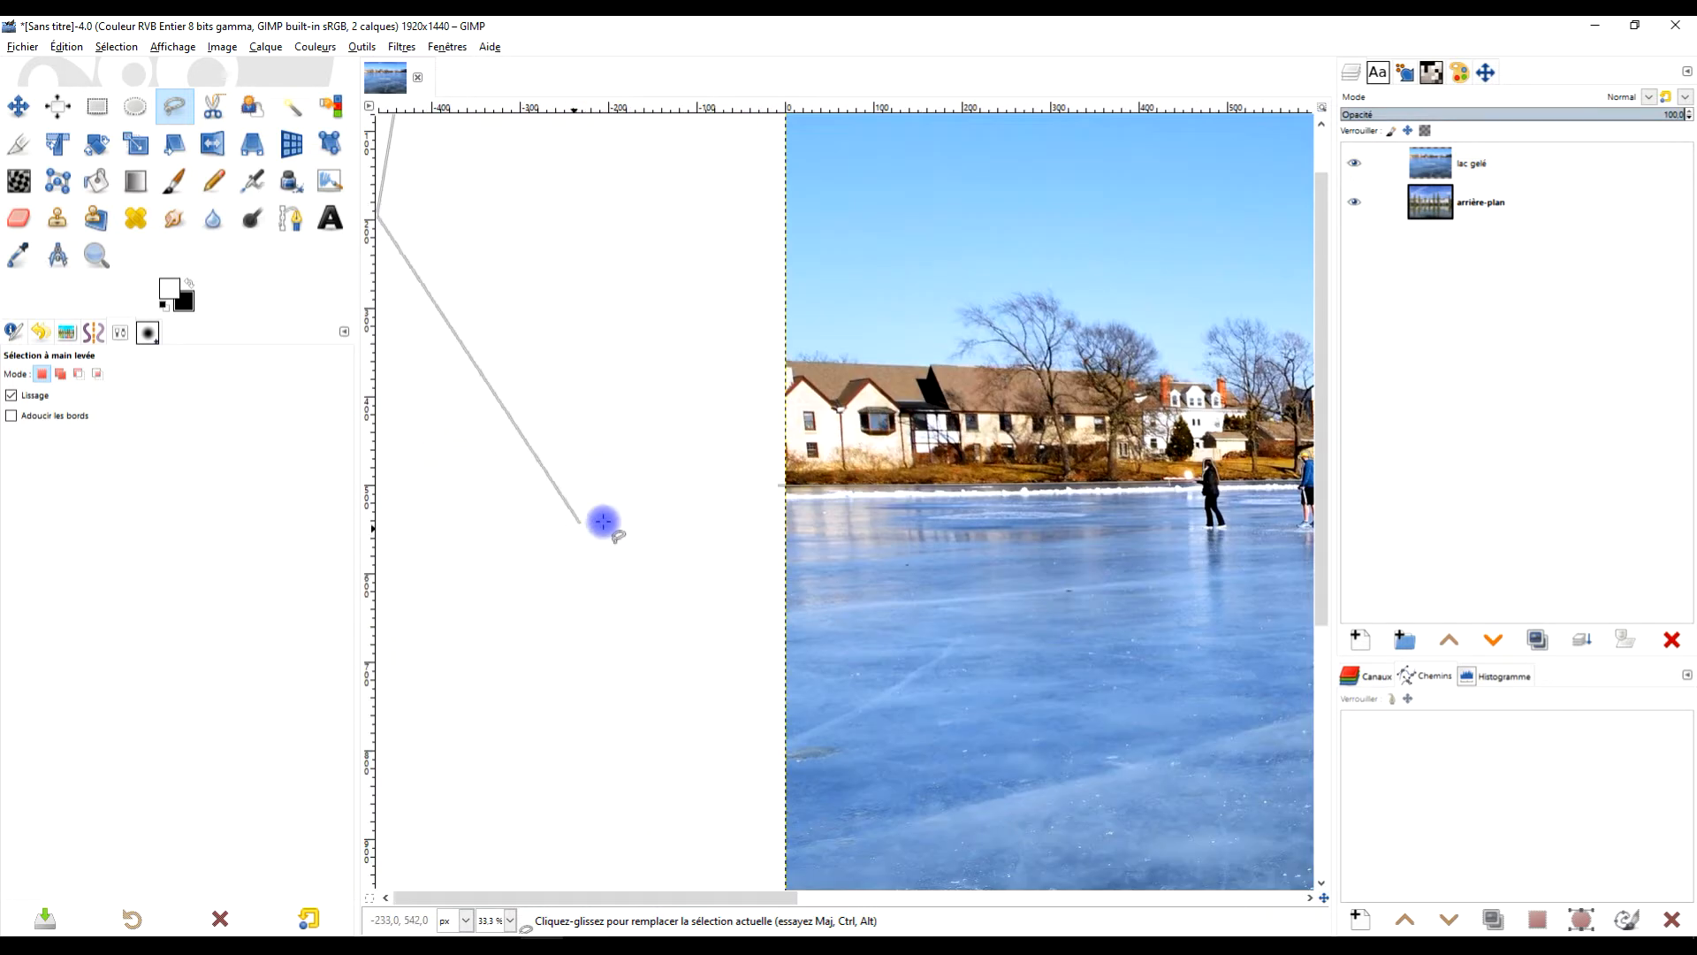
click(778, 482)
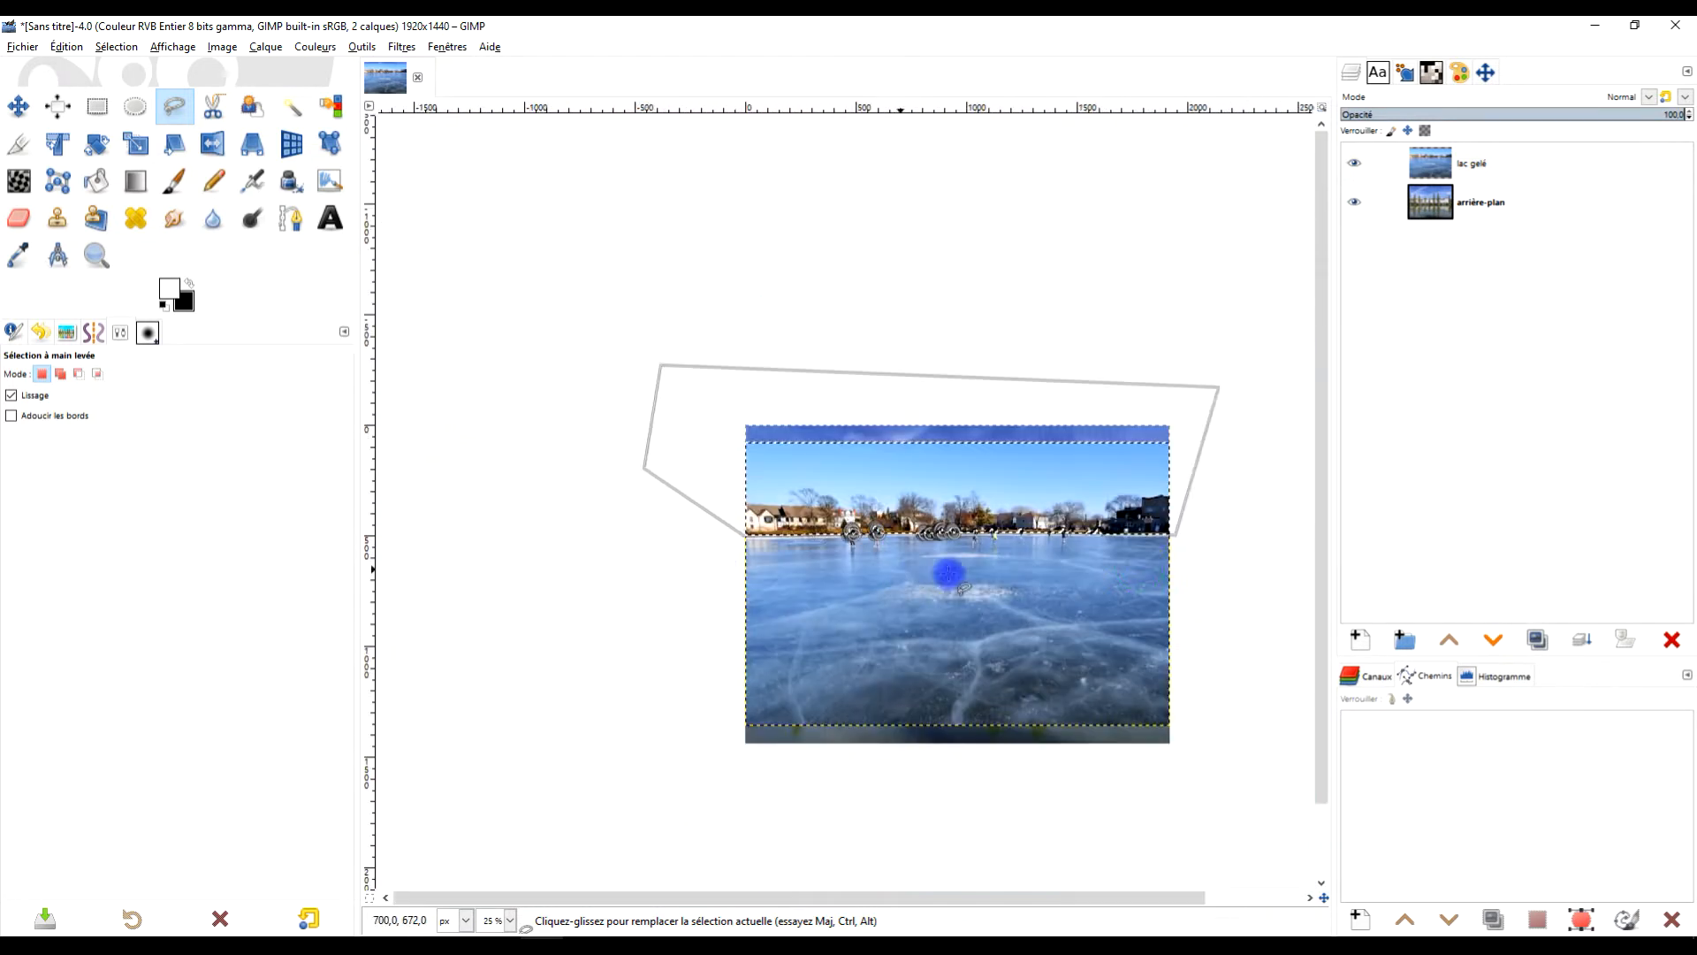
key(Return)
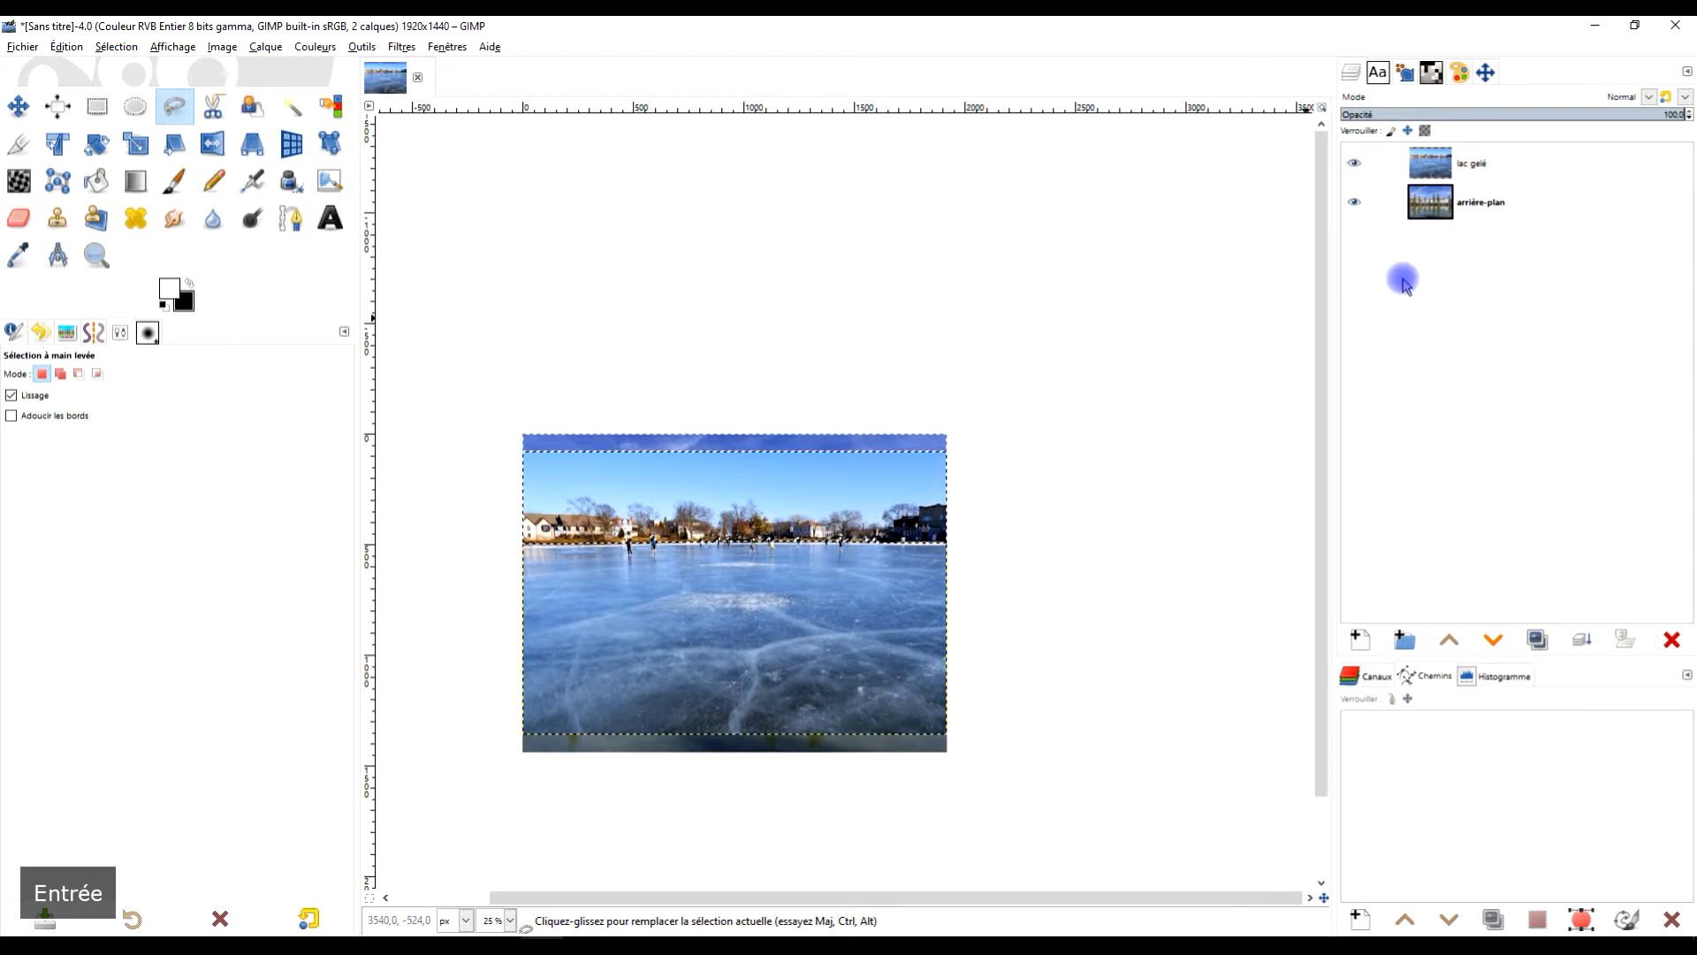
key(Delete)
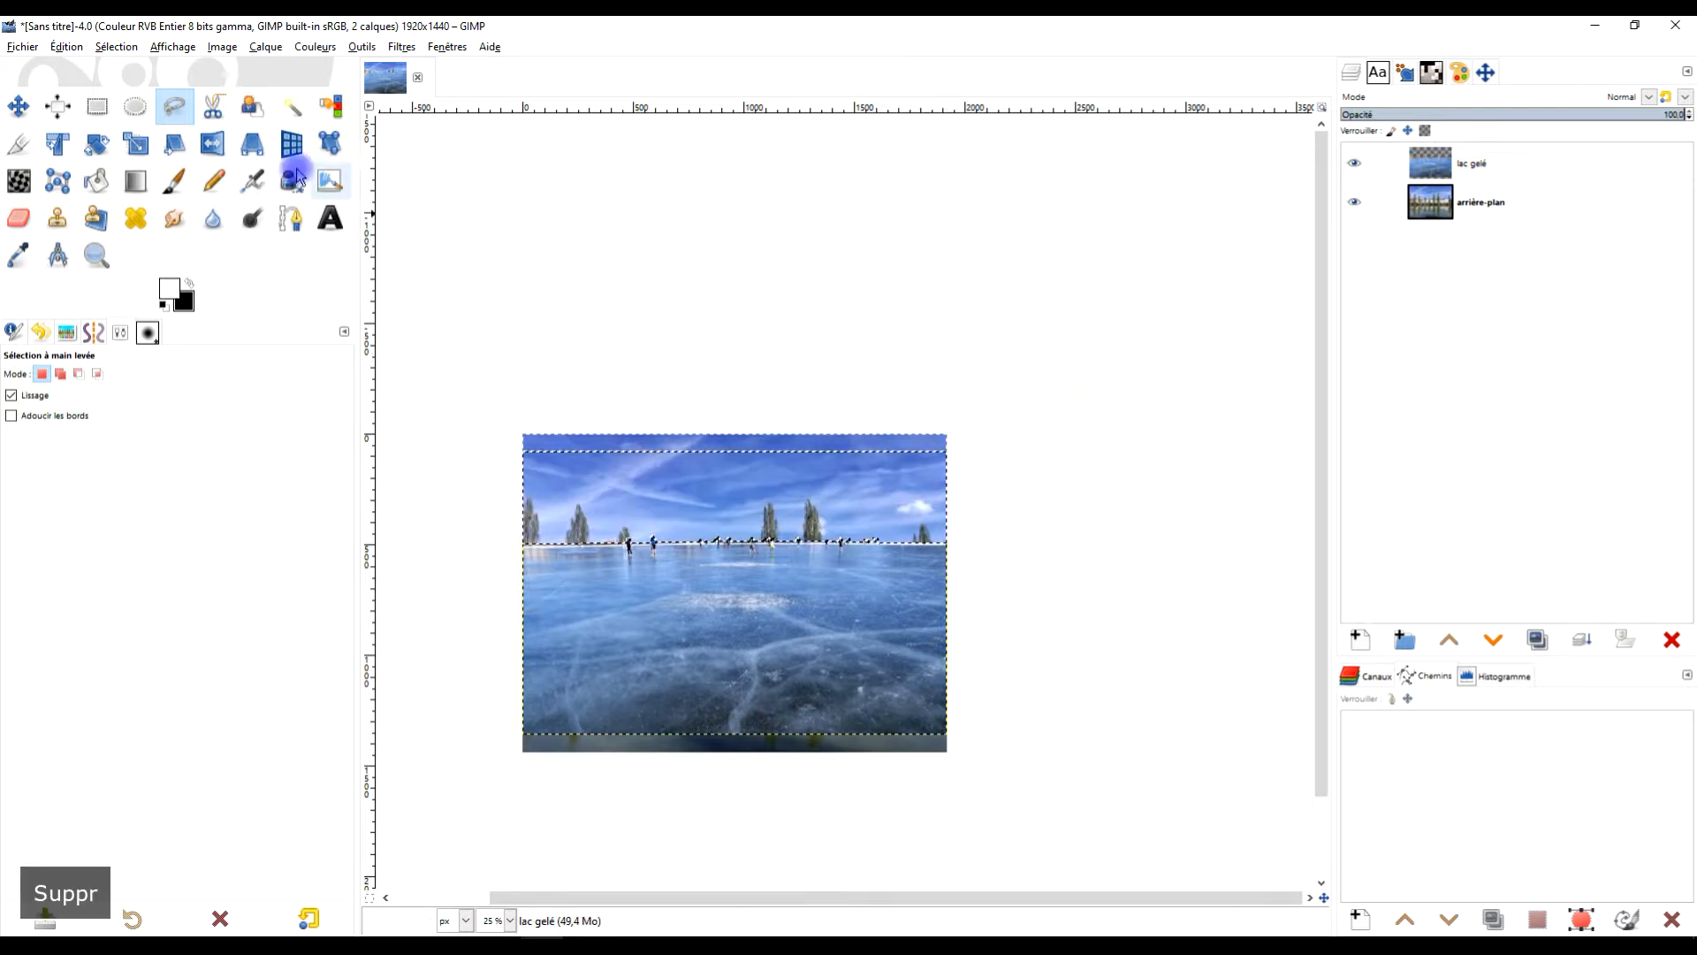
- Switch to the Ellipse Select tool and clear the current selection
click(137, 109)
scroll(677, 579, up, 2)
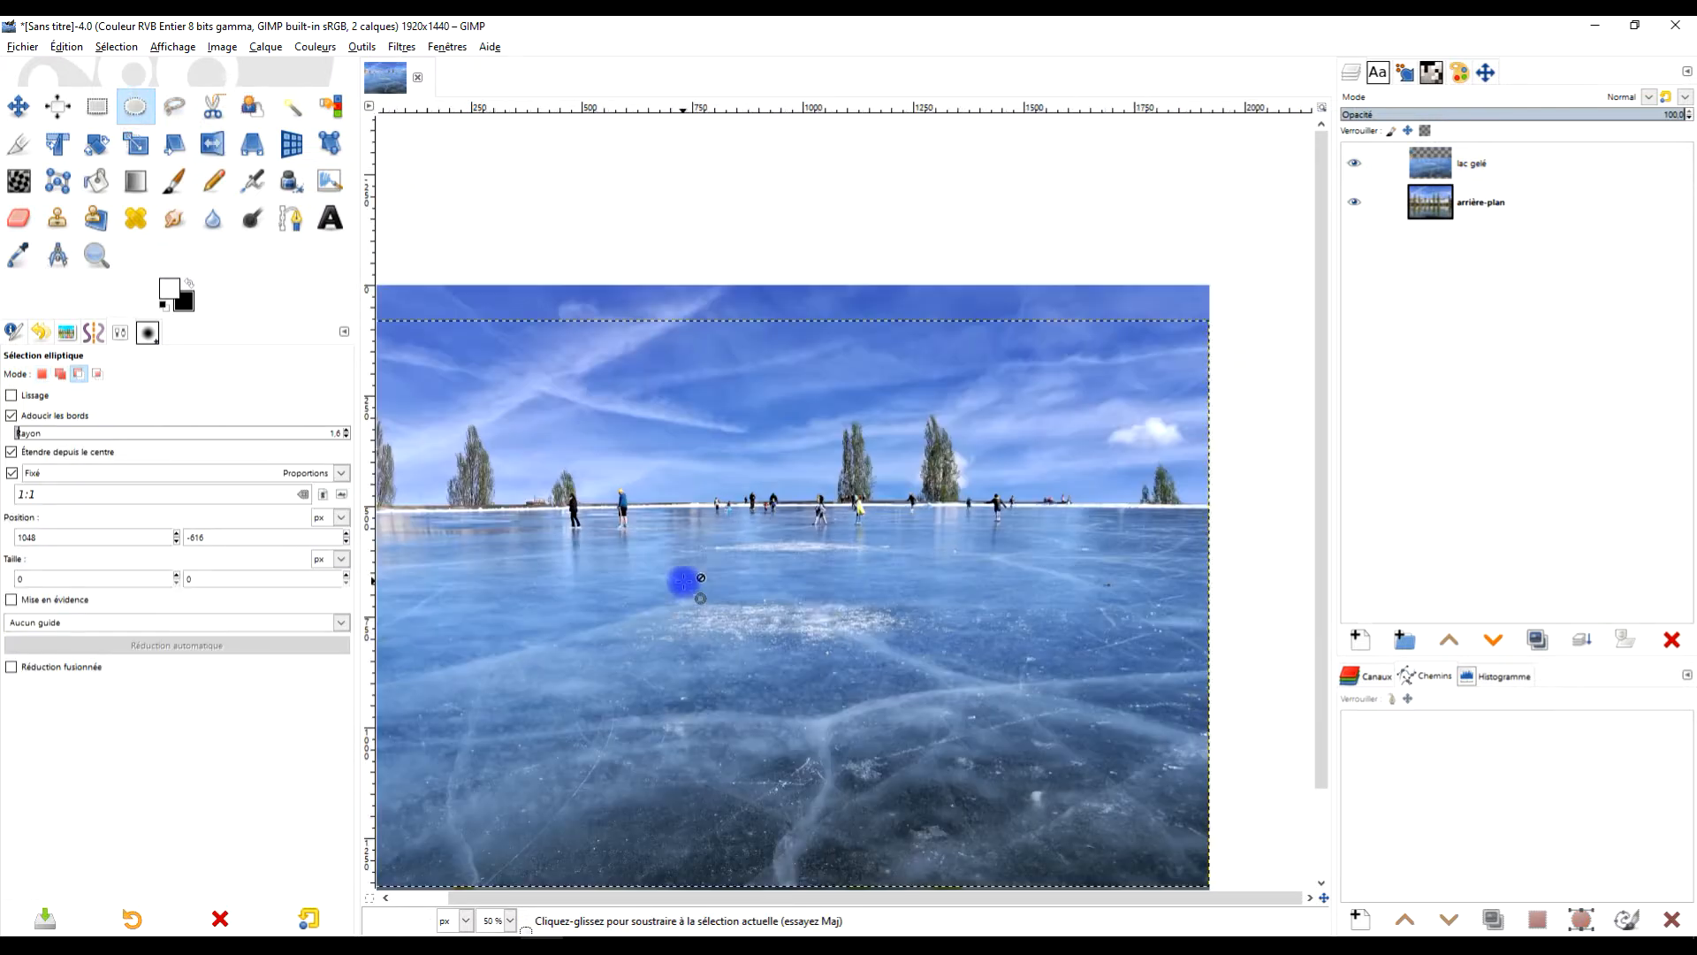
scroll(944, 531, down, 1)
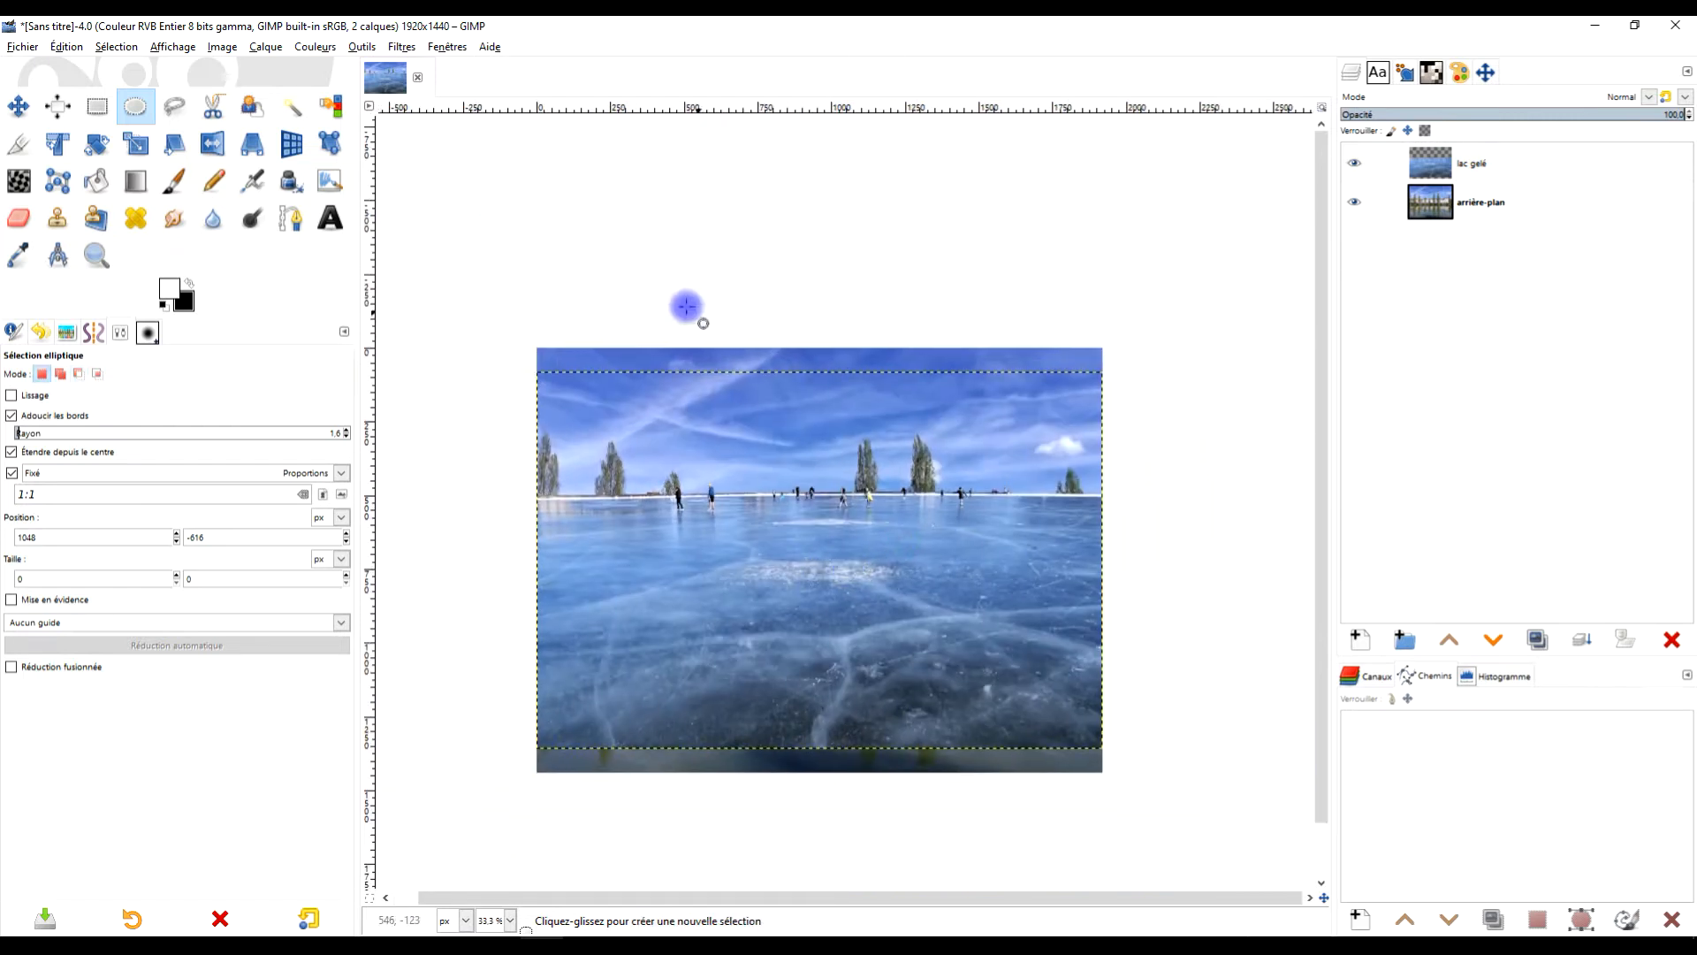
- Align the lac gelé layer to the bottom edge, relative to the image
click(57, 106)
click(973, 570)
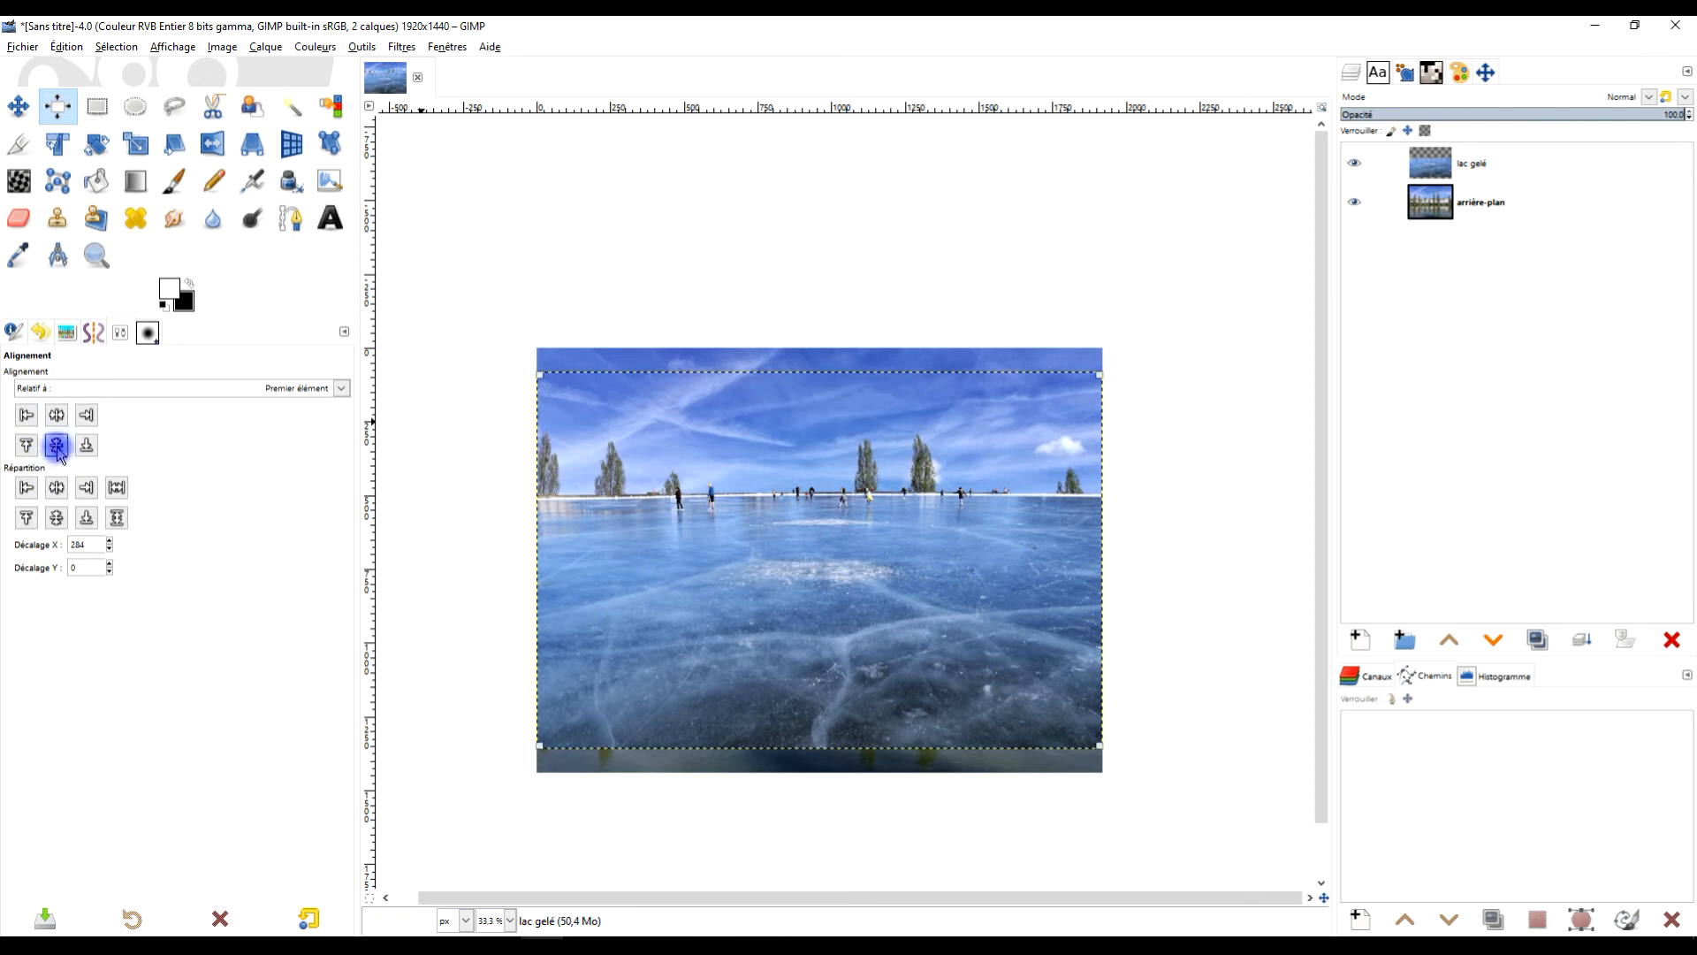
click(267, 393)
click(221, 427)
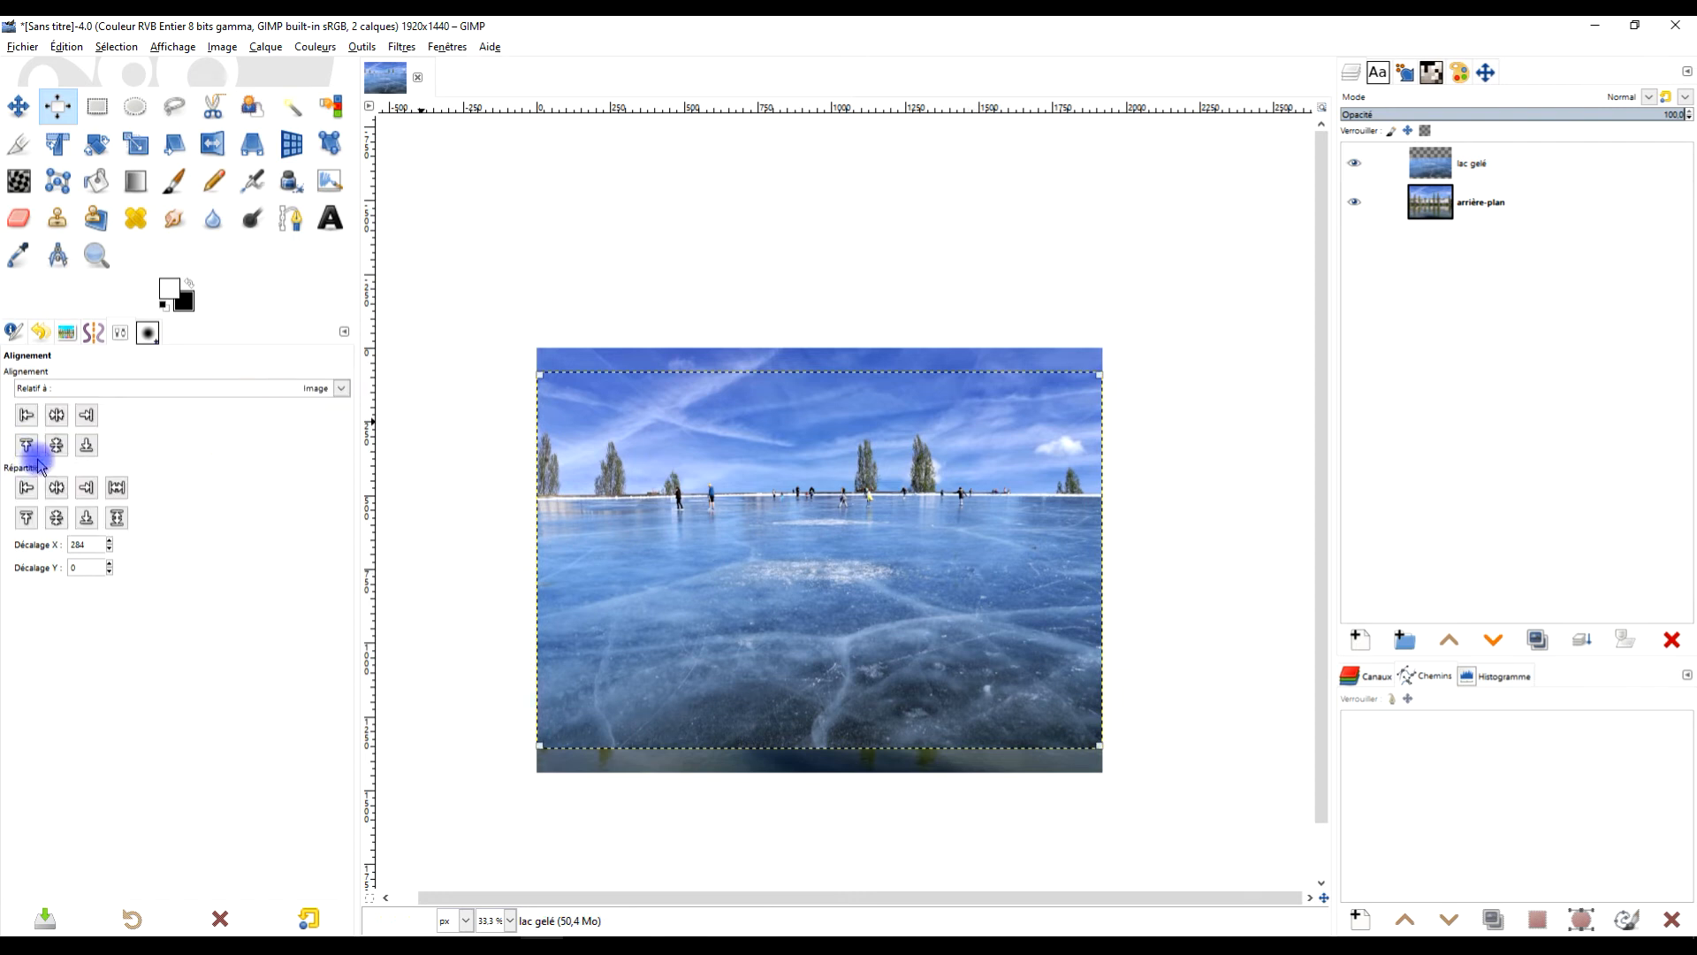
click(84, 447)
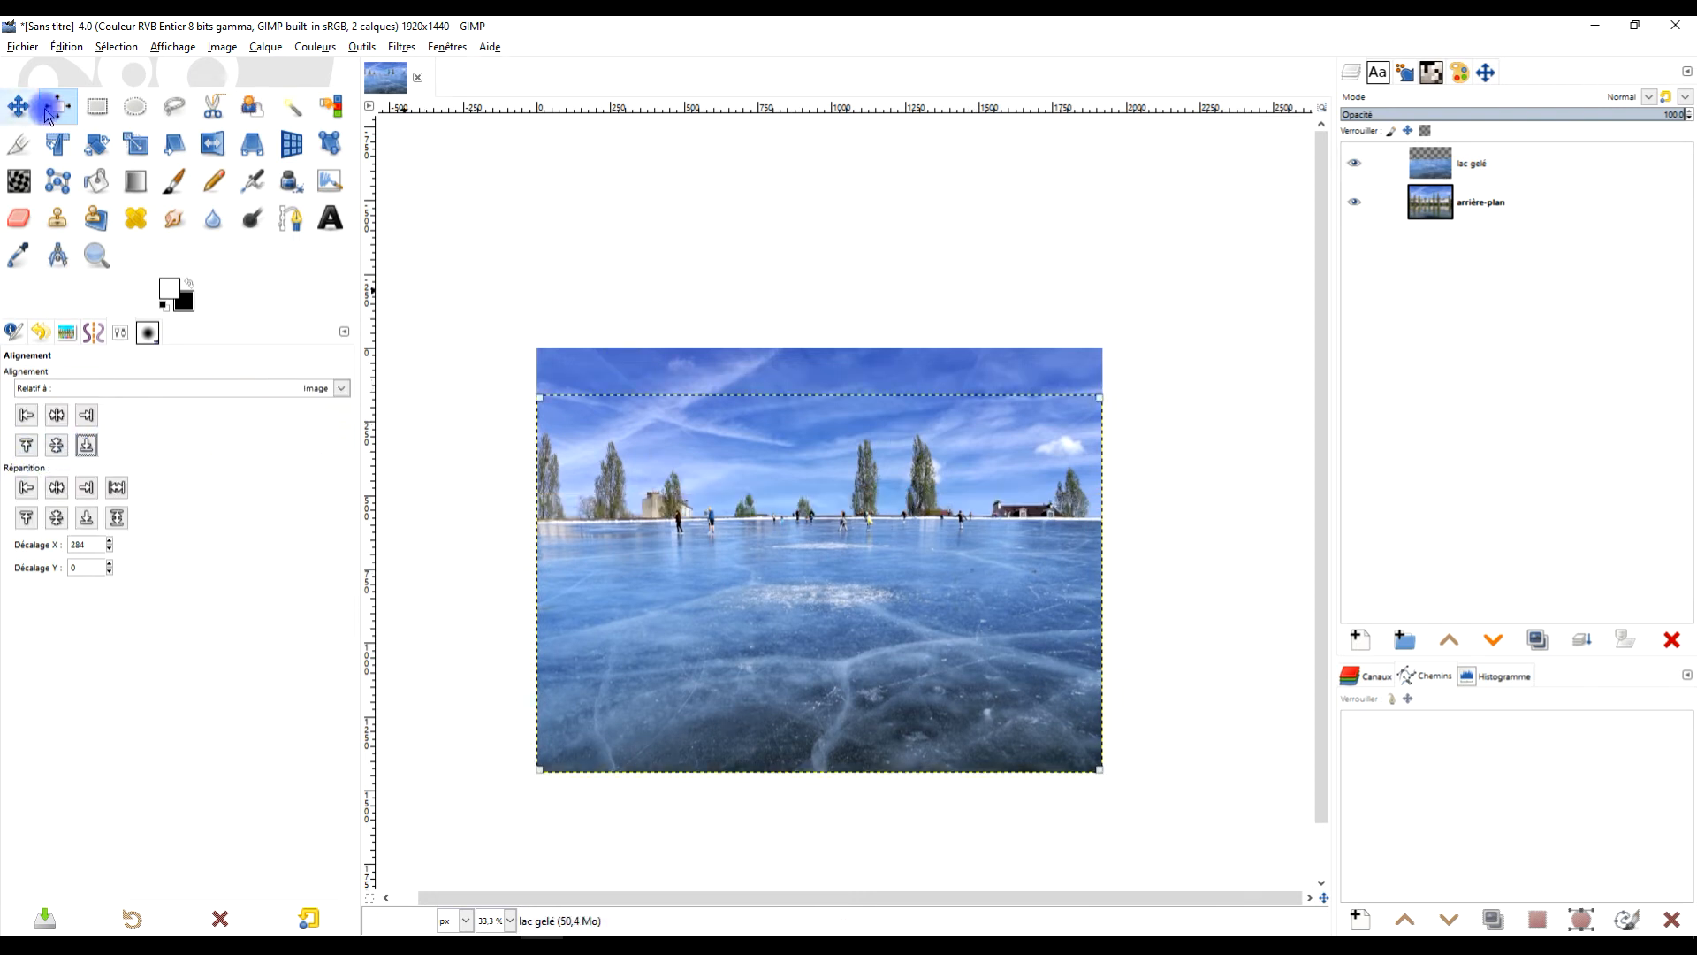
- Select the lac gelé layer and crop it to its content
click(253, 148)
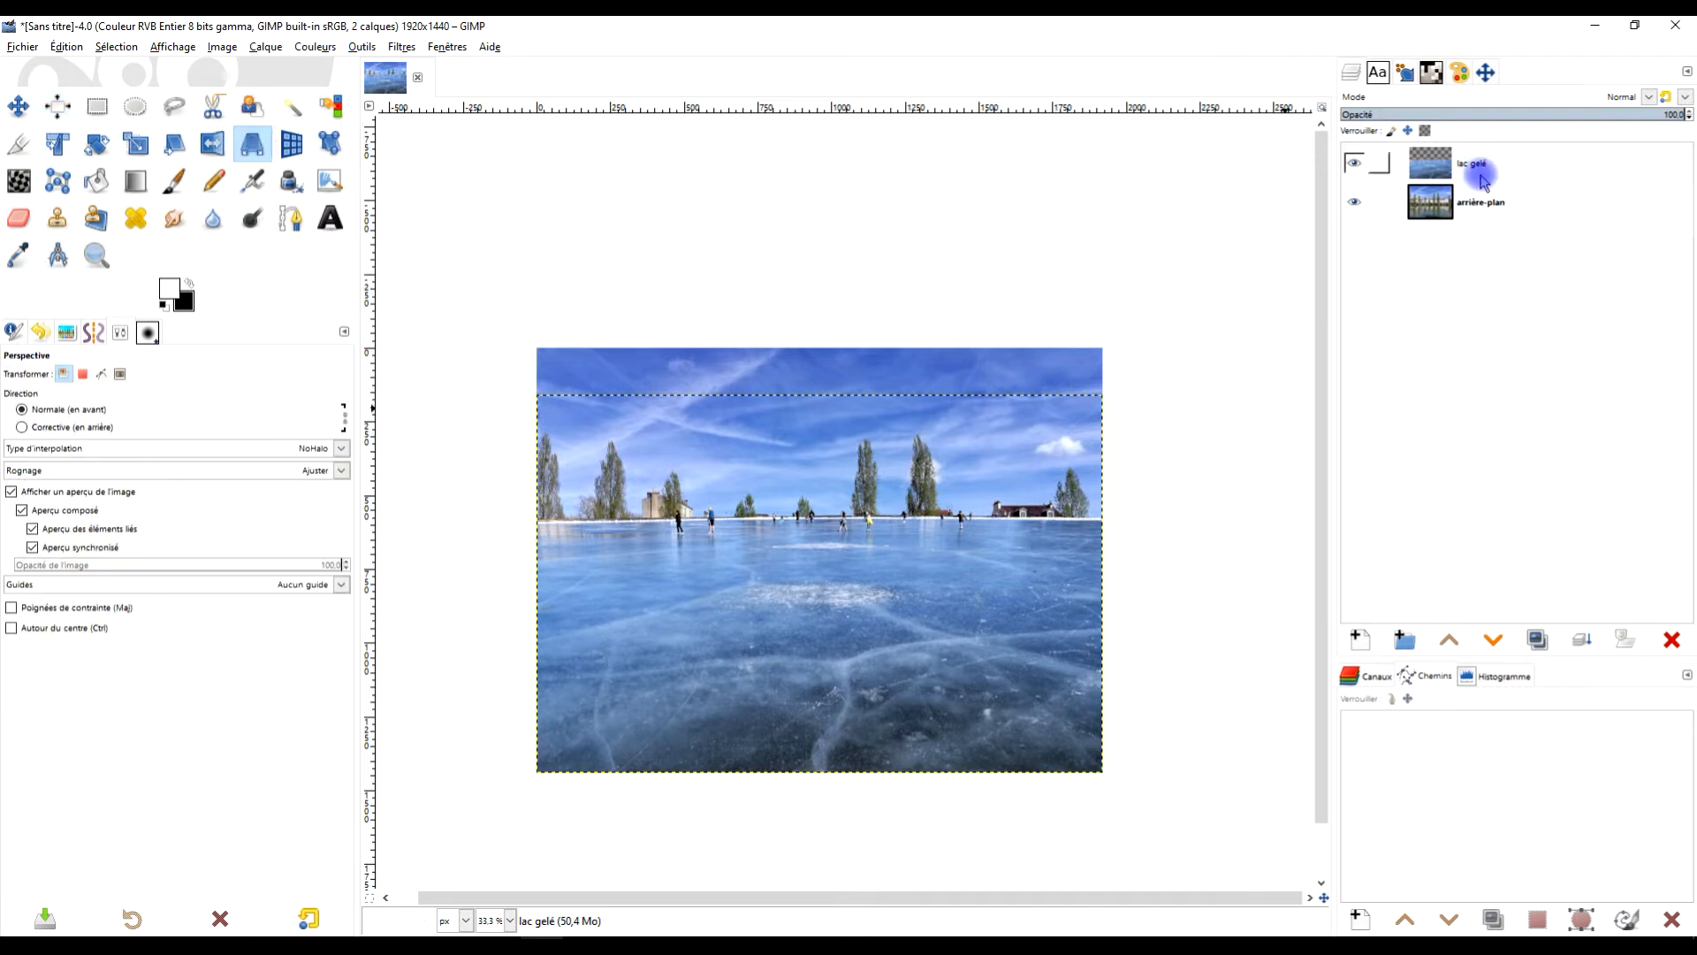
click(1485, 163)
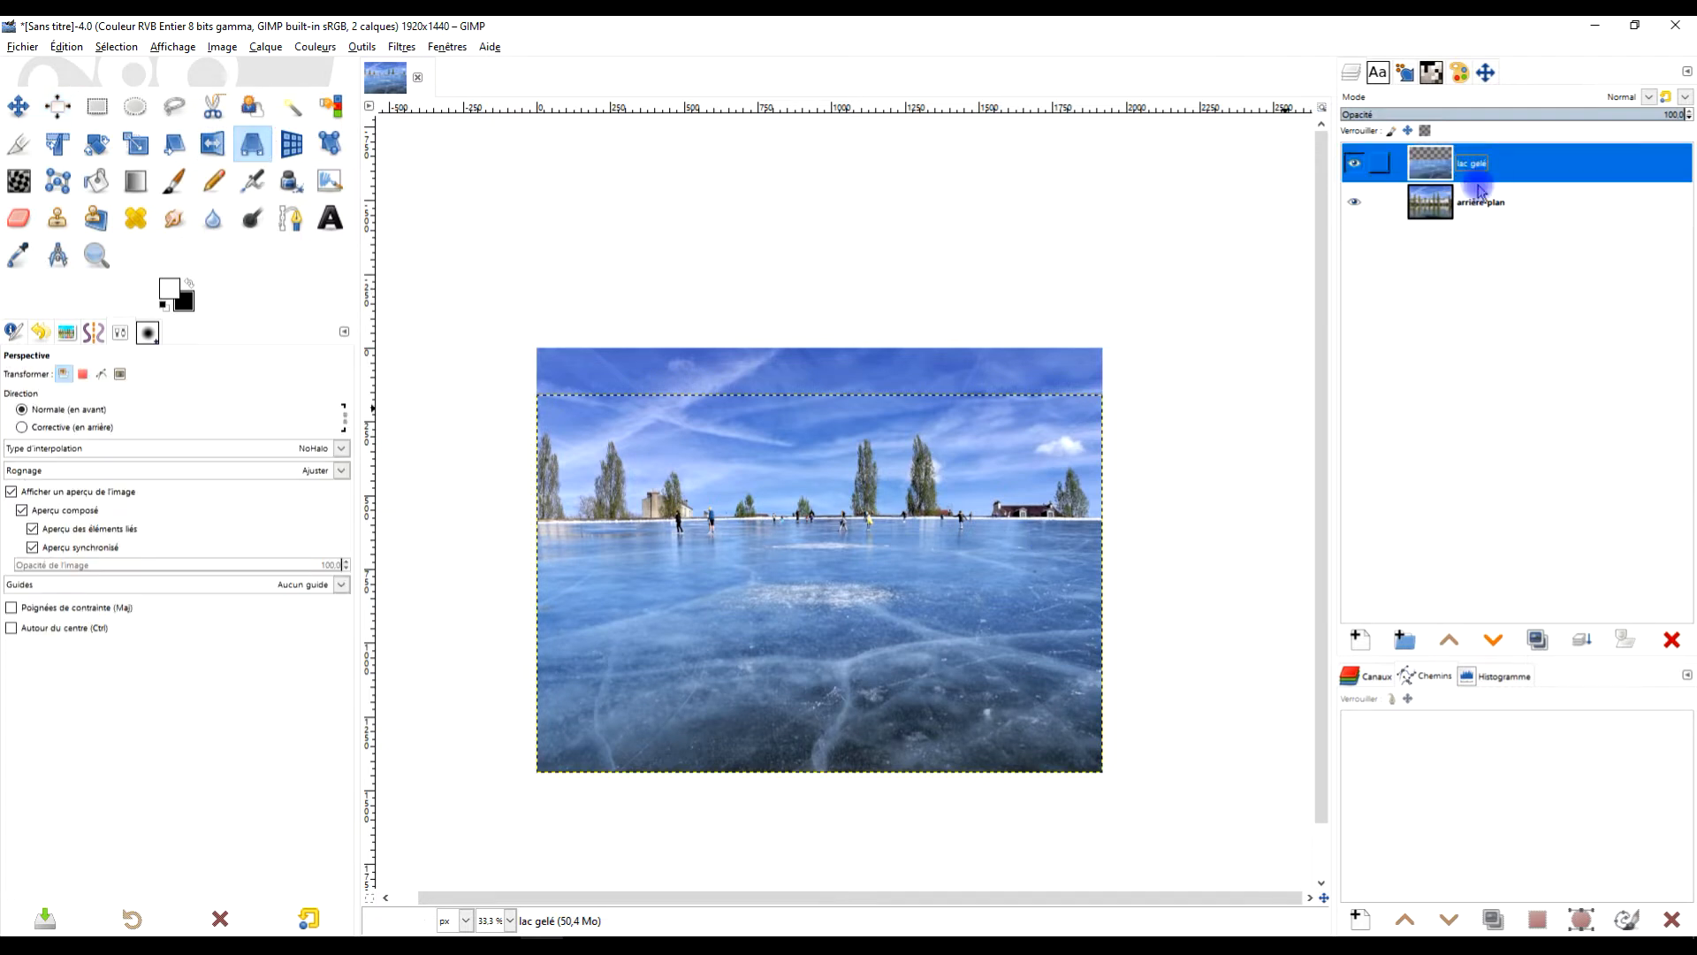
click(265, 47)
click(326, 336)
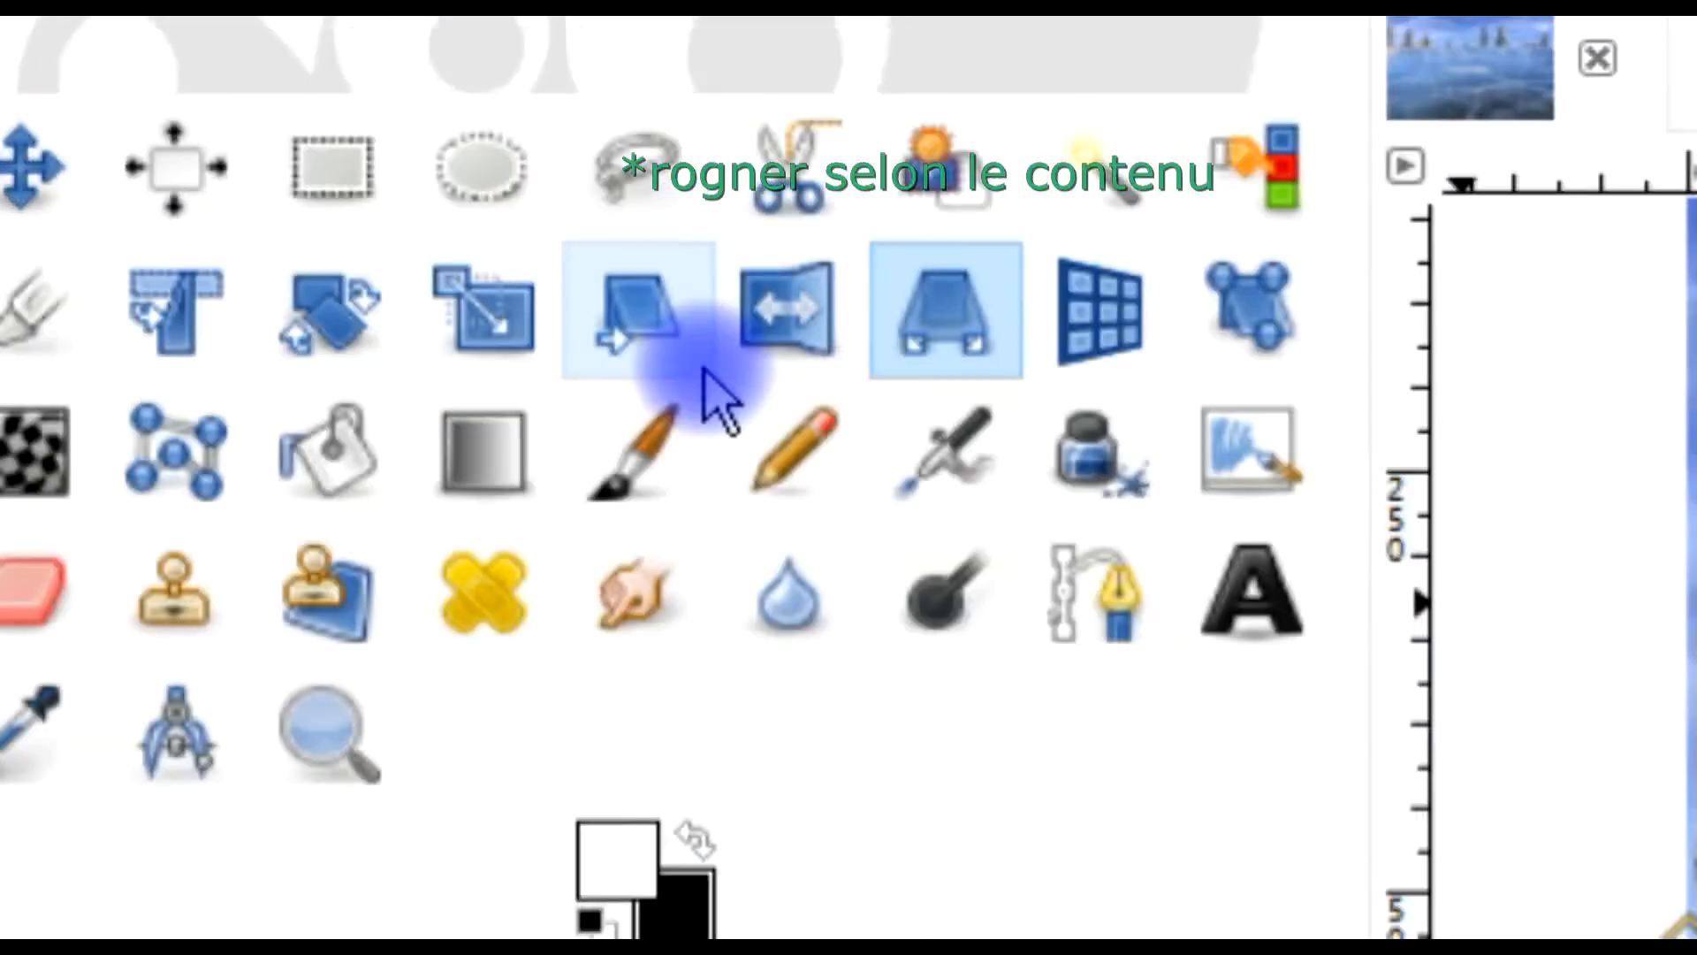
- Scale the lac gelé layer down vertically to 1920 × 646 px, keeping its bottom edge in place so the houses and quay are uncovered
click(138, 148)
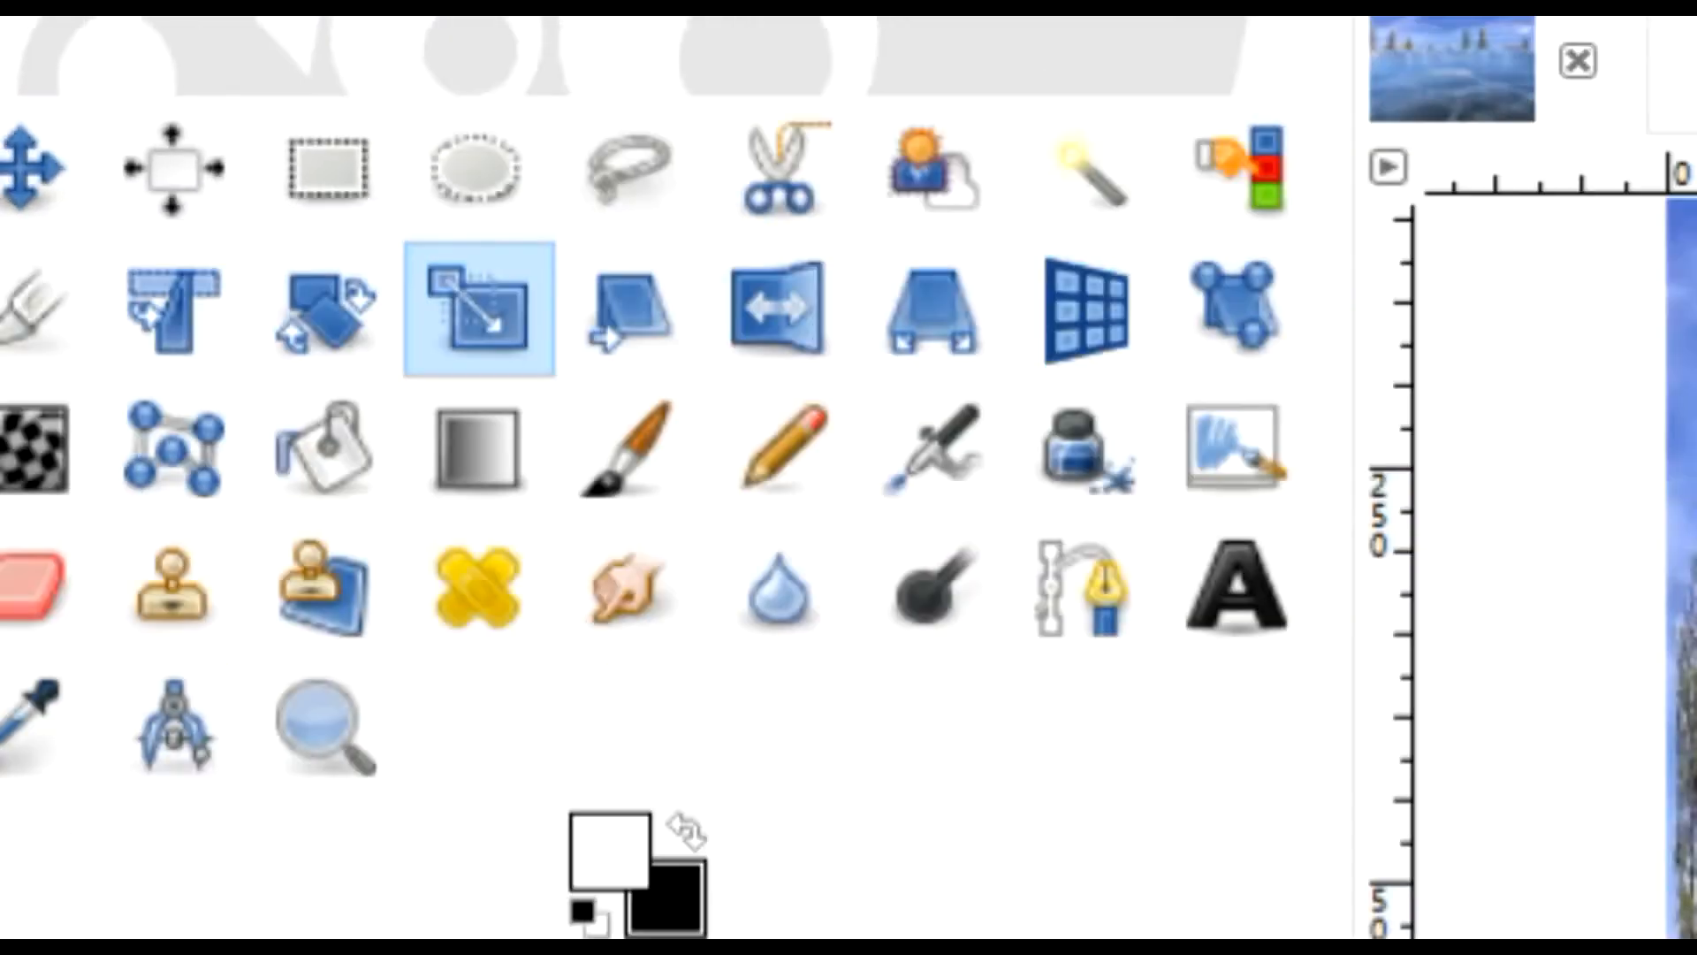
click(940, 492)
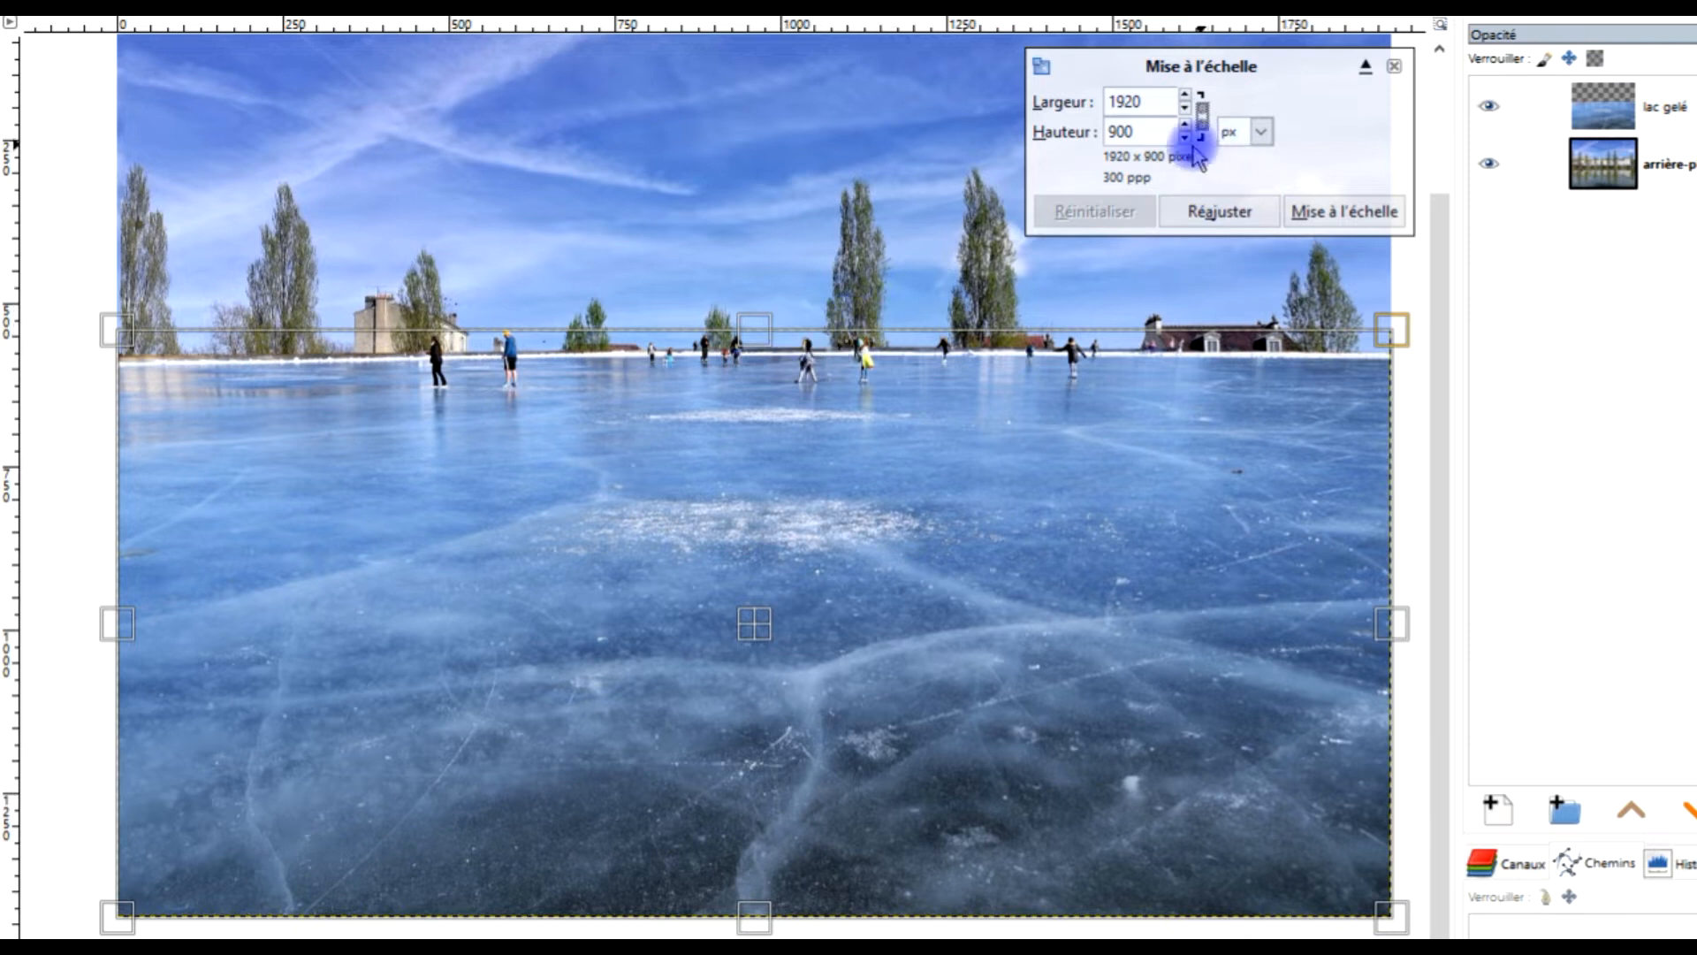
drag(769, 356, 761, 501)
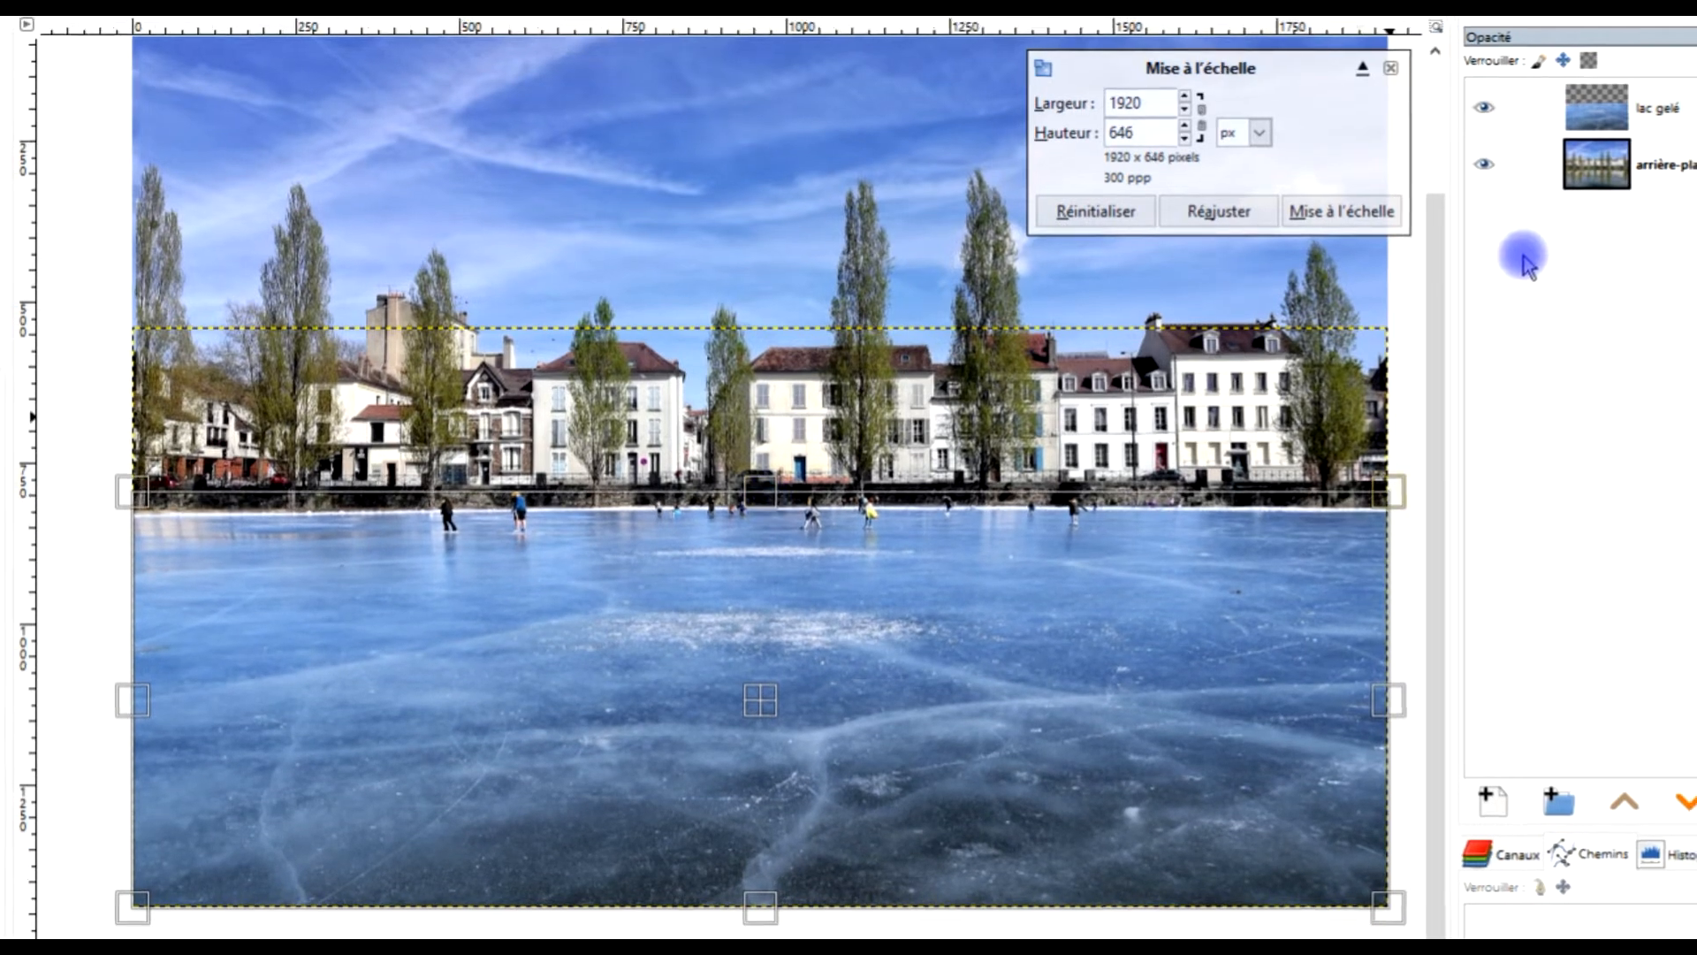
click(1341, 211)
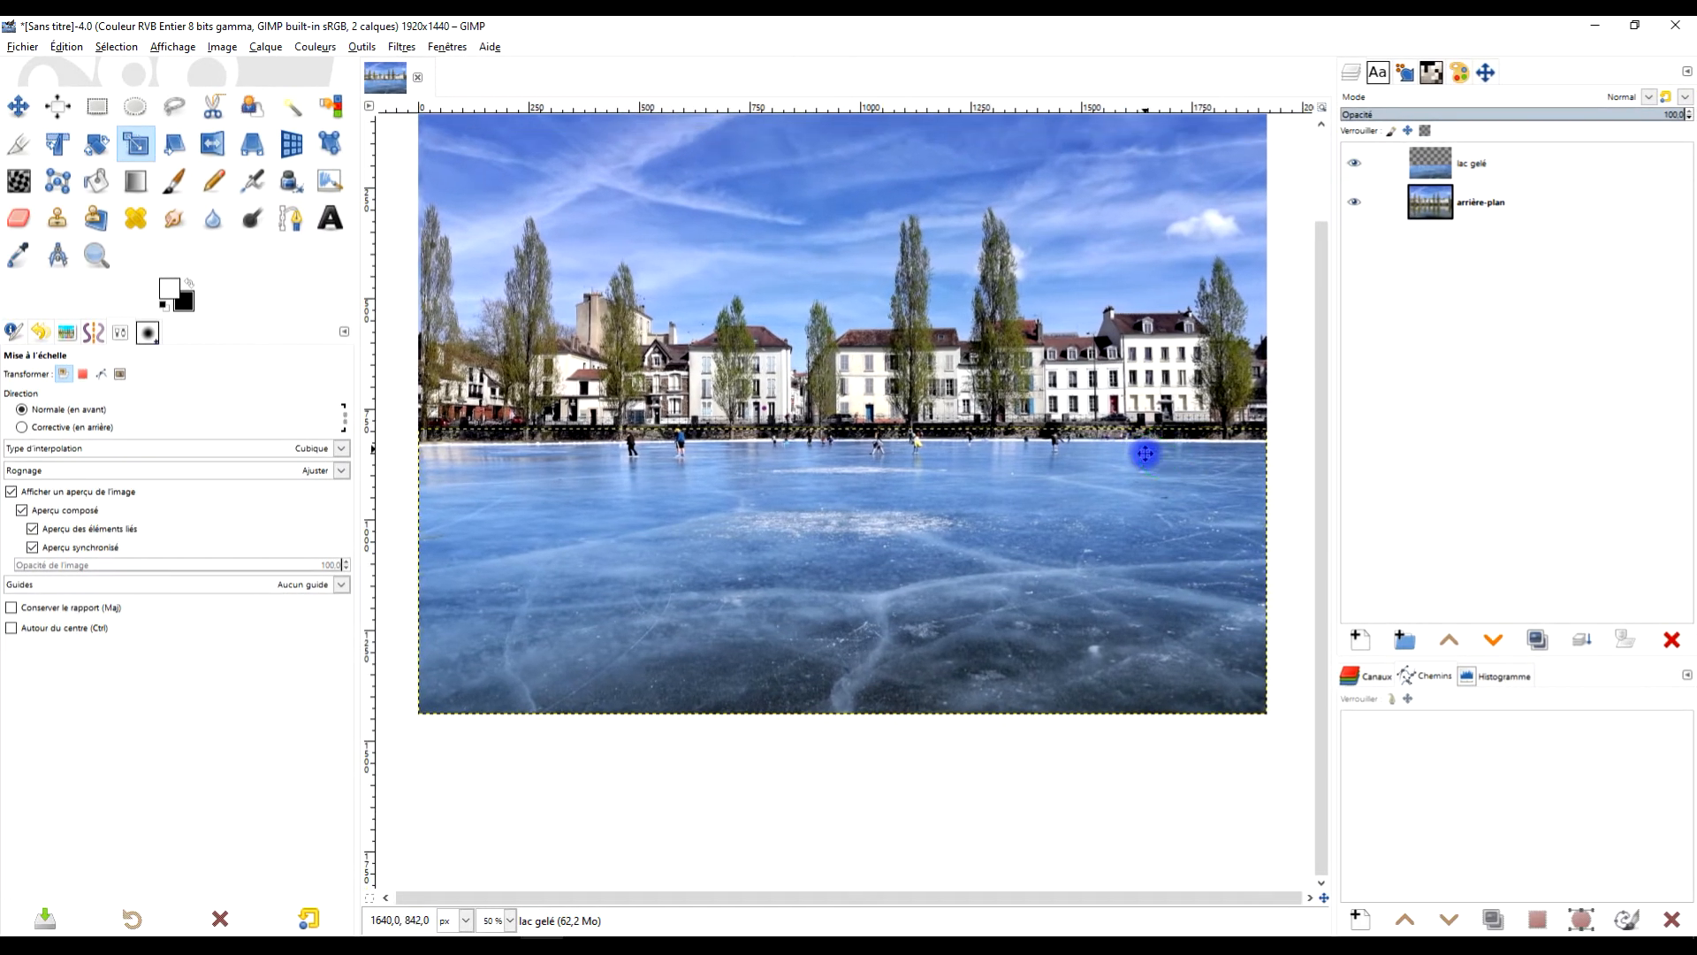
- Expand the lac gelé layer to the image size and rename it lac gelé #1
right_click(1522, 175)
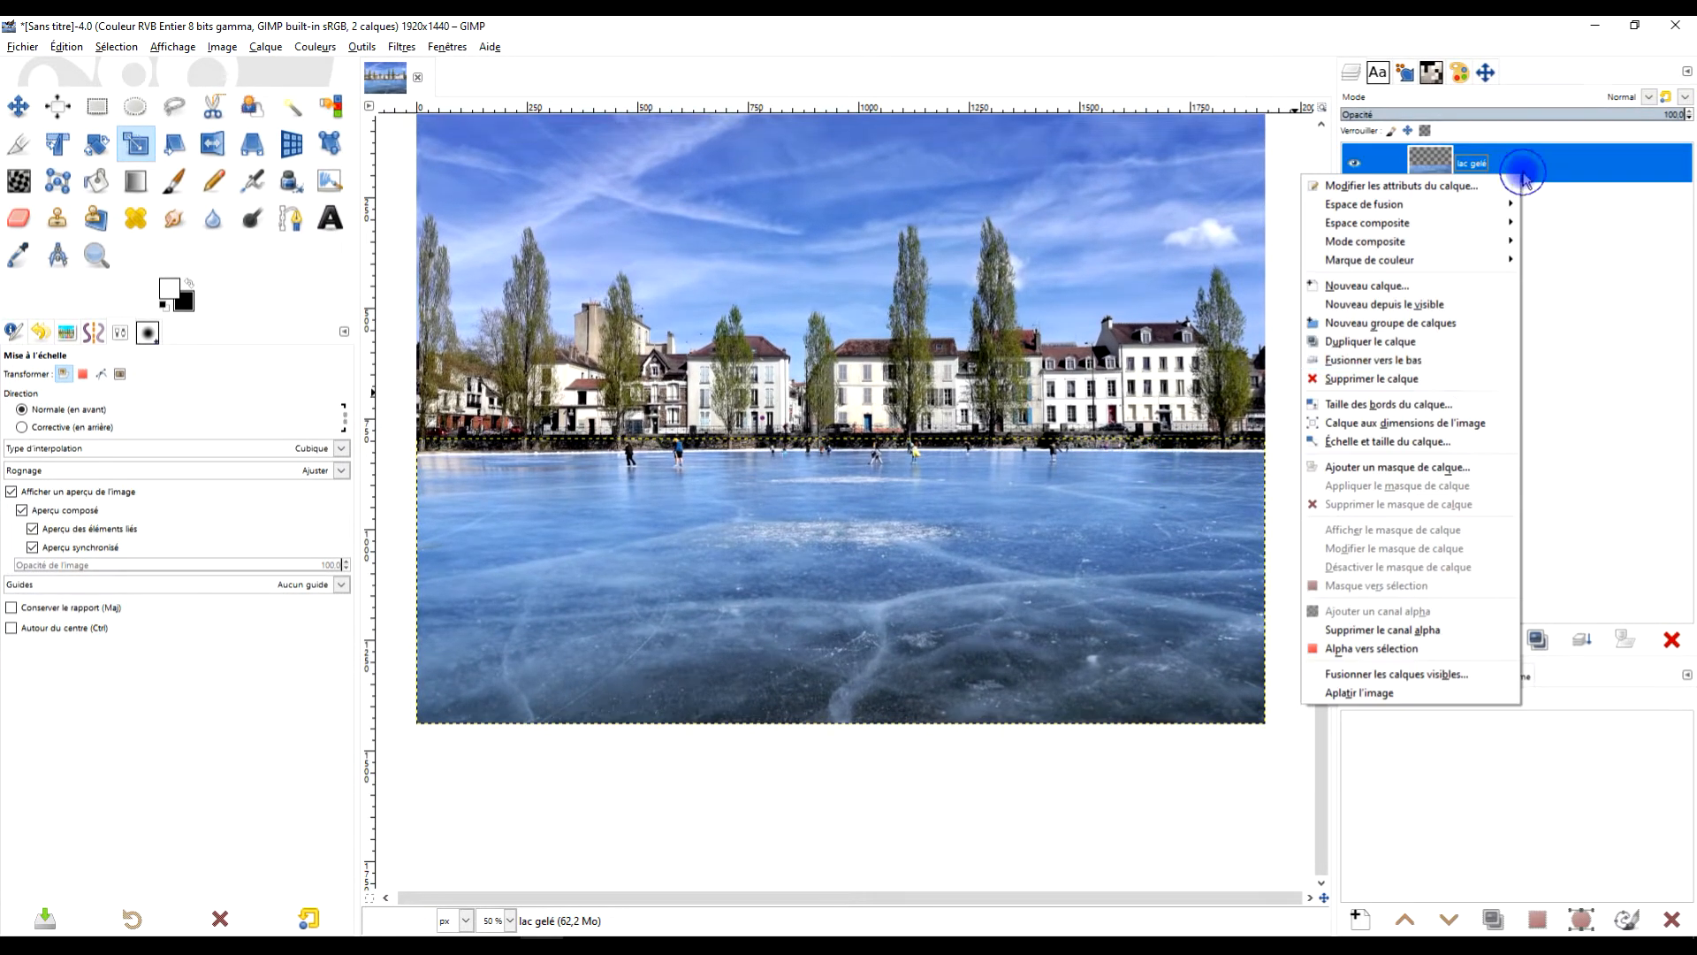
click(1441, 423)
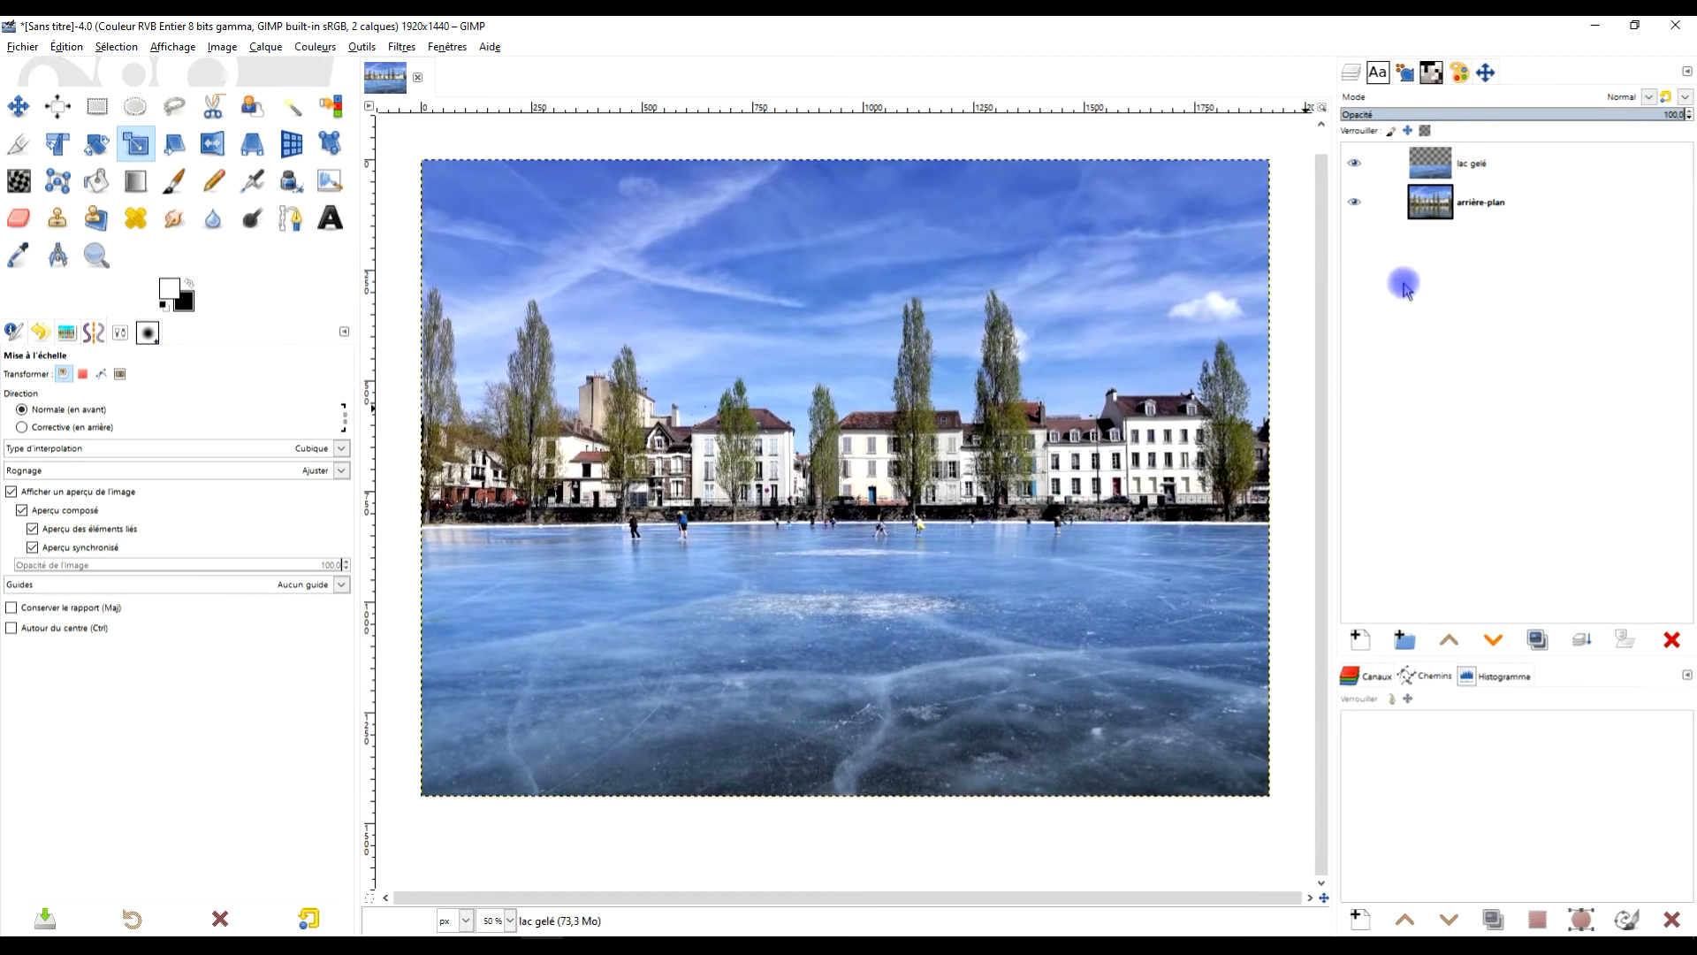
click(1527, 162)
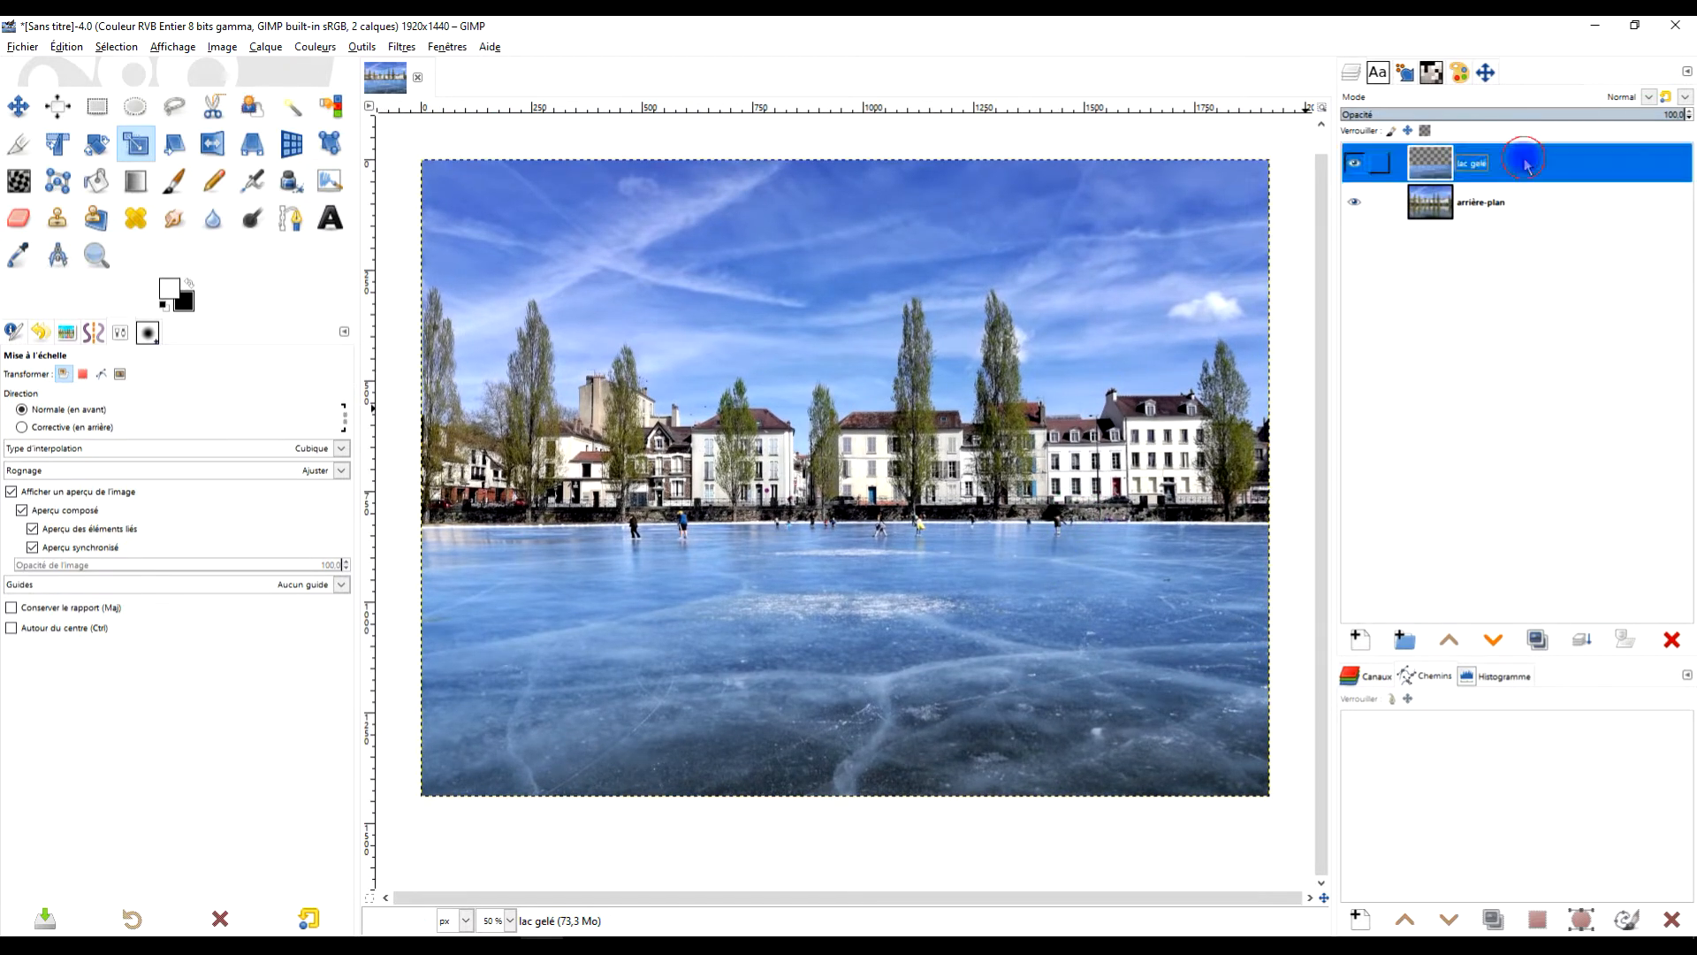
click(1508, 163)
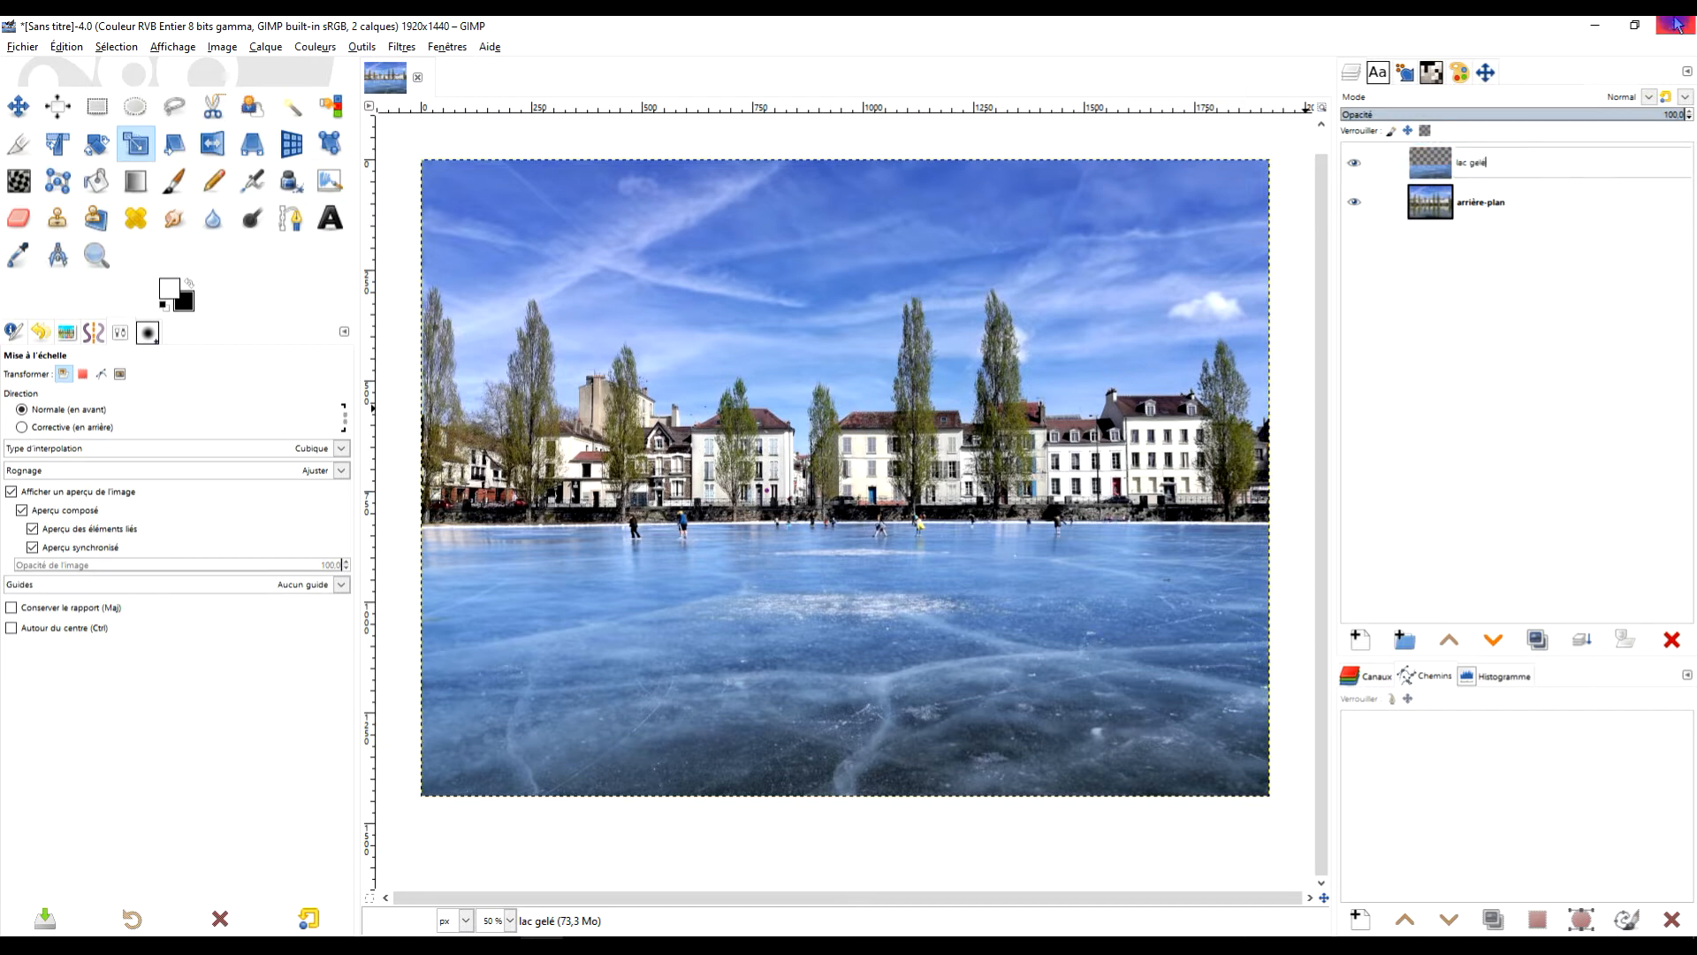
text(#1)
key(Return)
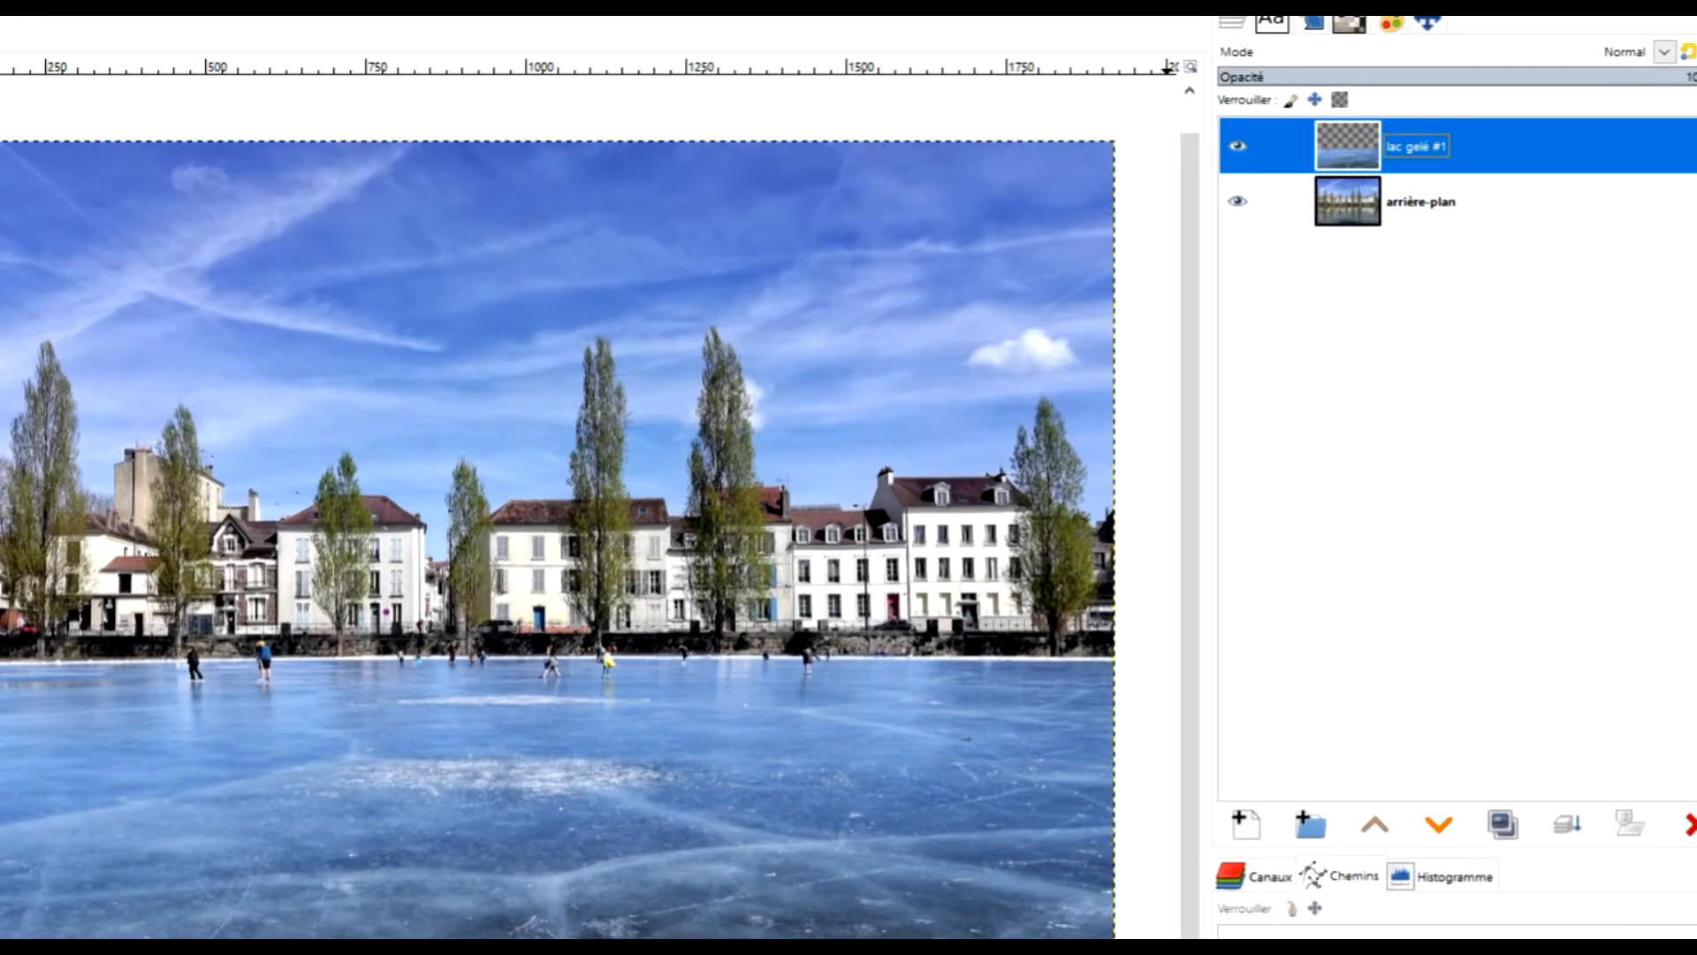
- Duplicate the lac gelé #1 layer and set the copy's blend mode to Écran
click(1502, 824)
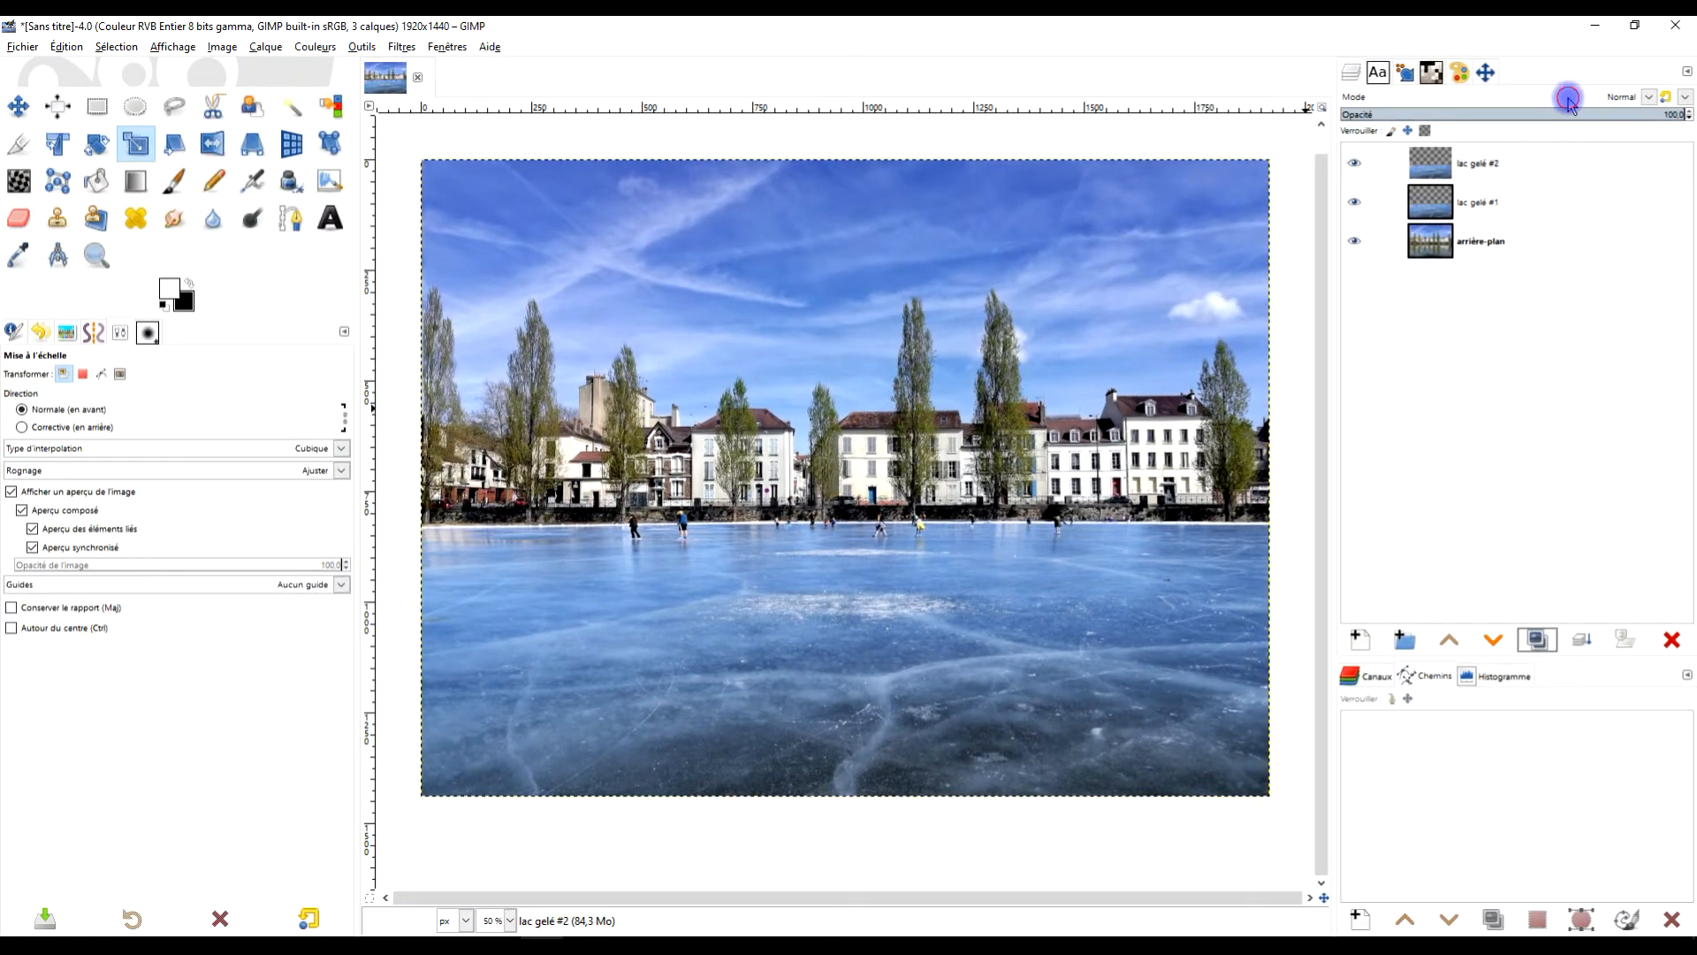
click(1568, 100)
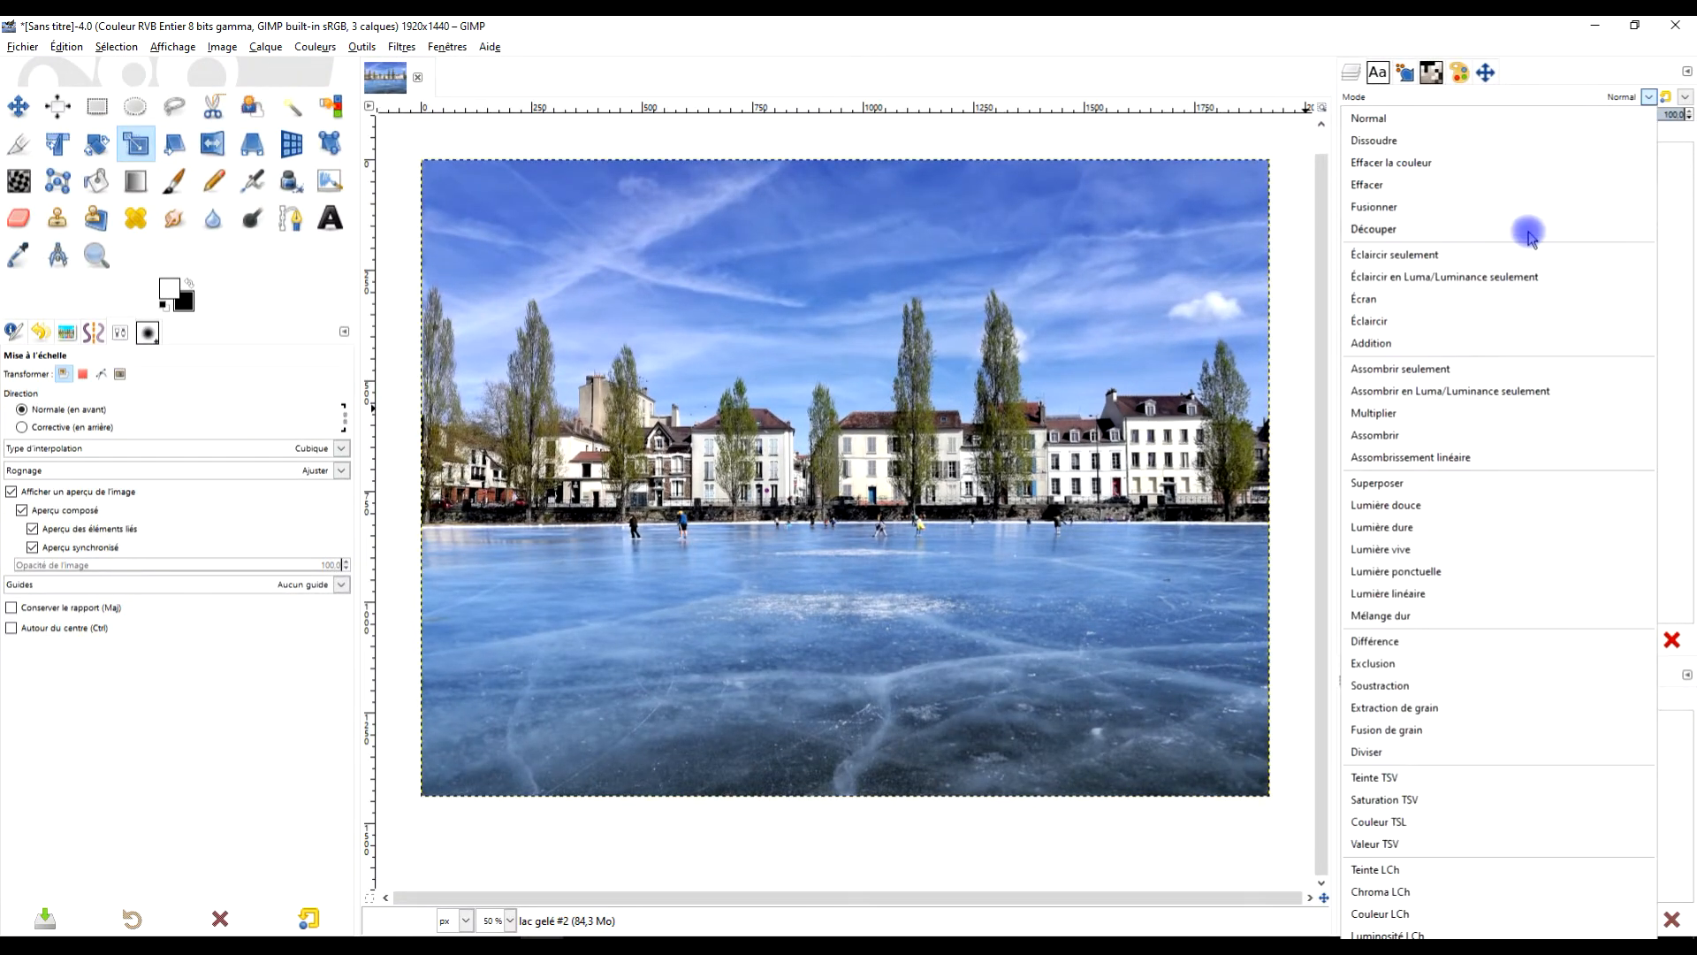
click(1466, 301)
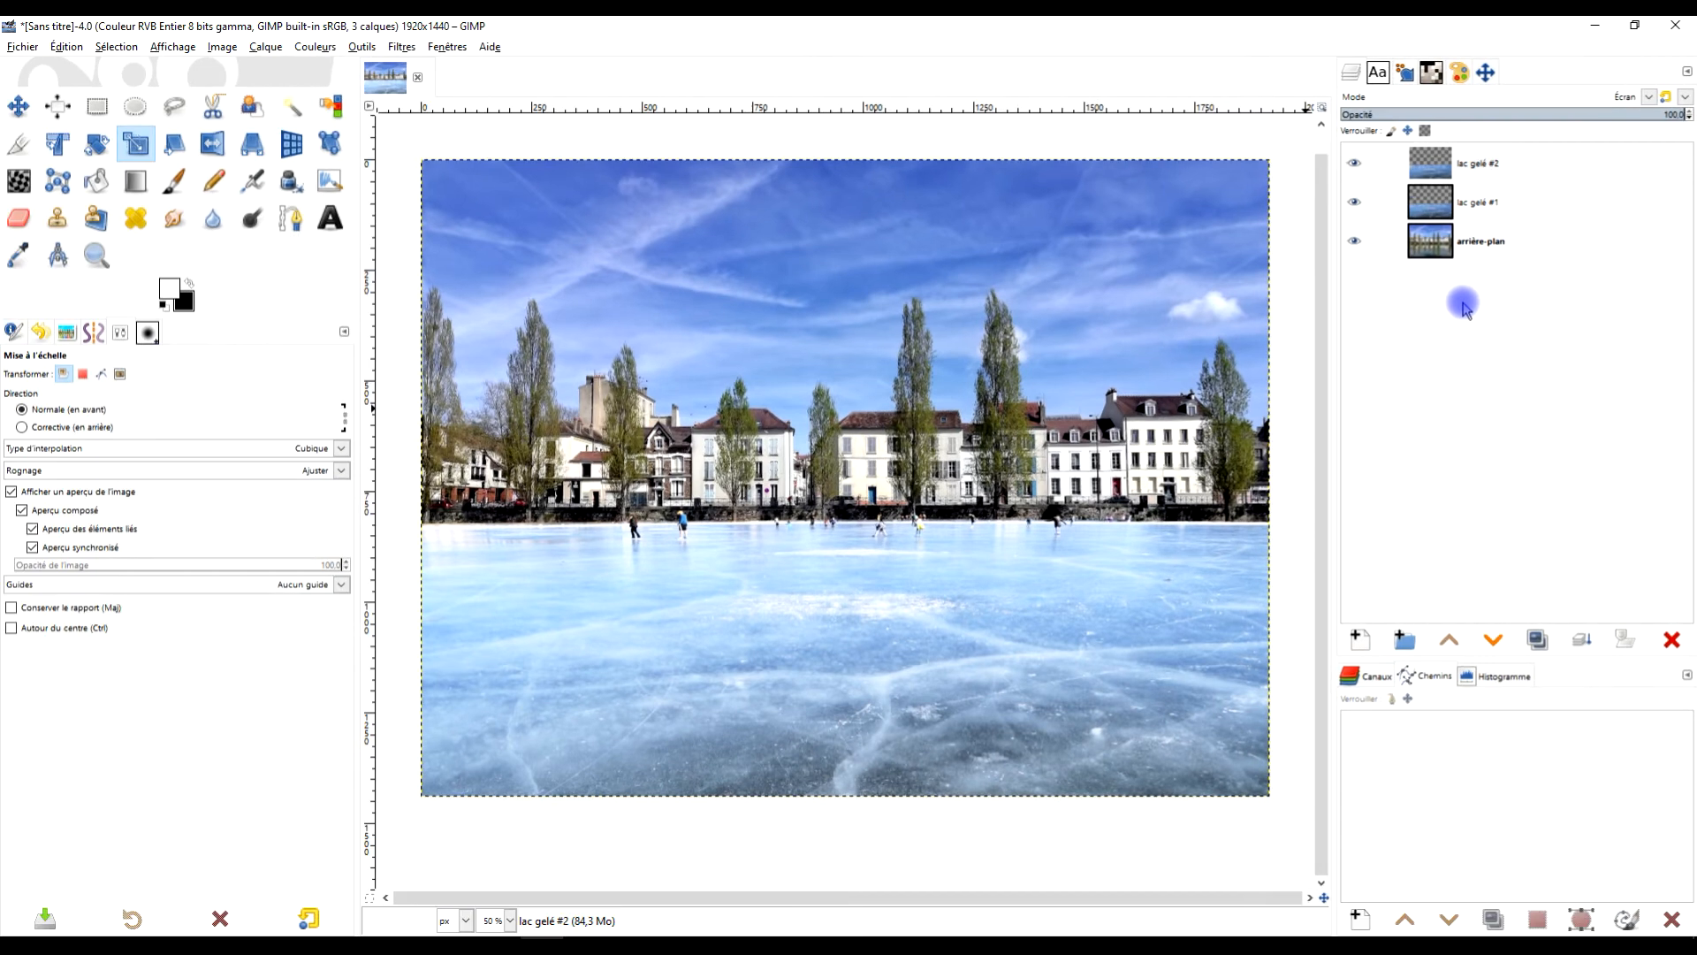
- Add a white layer mask to the lac gelé #2 layer
right_click(1417, 176)
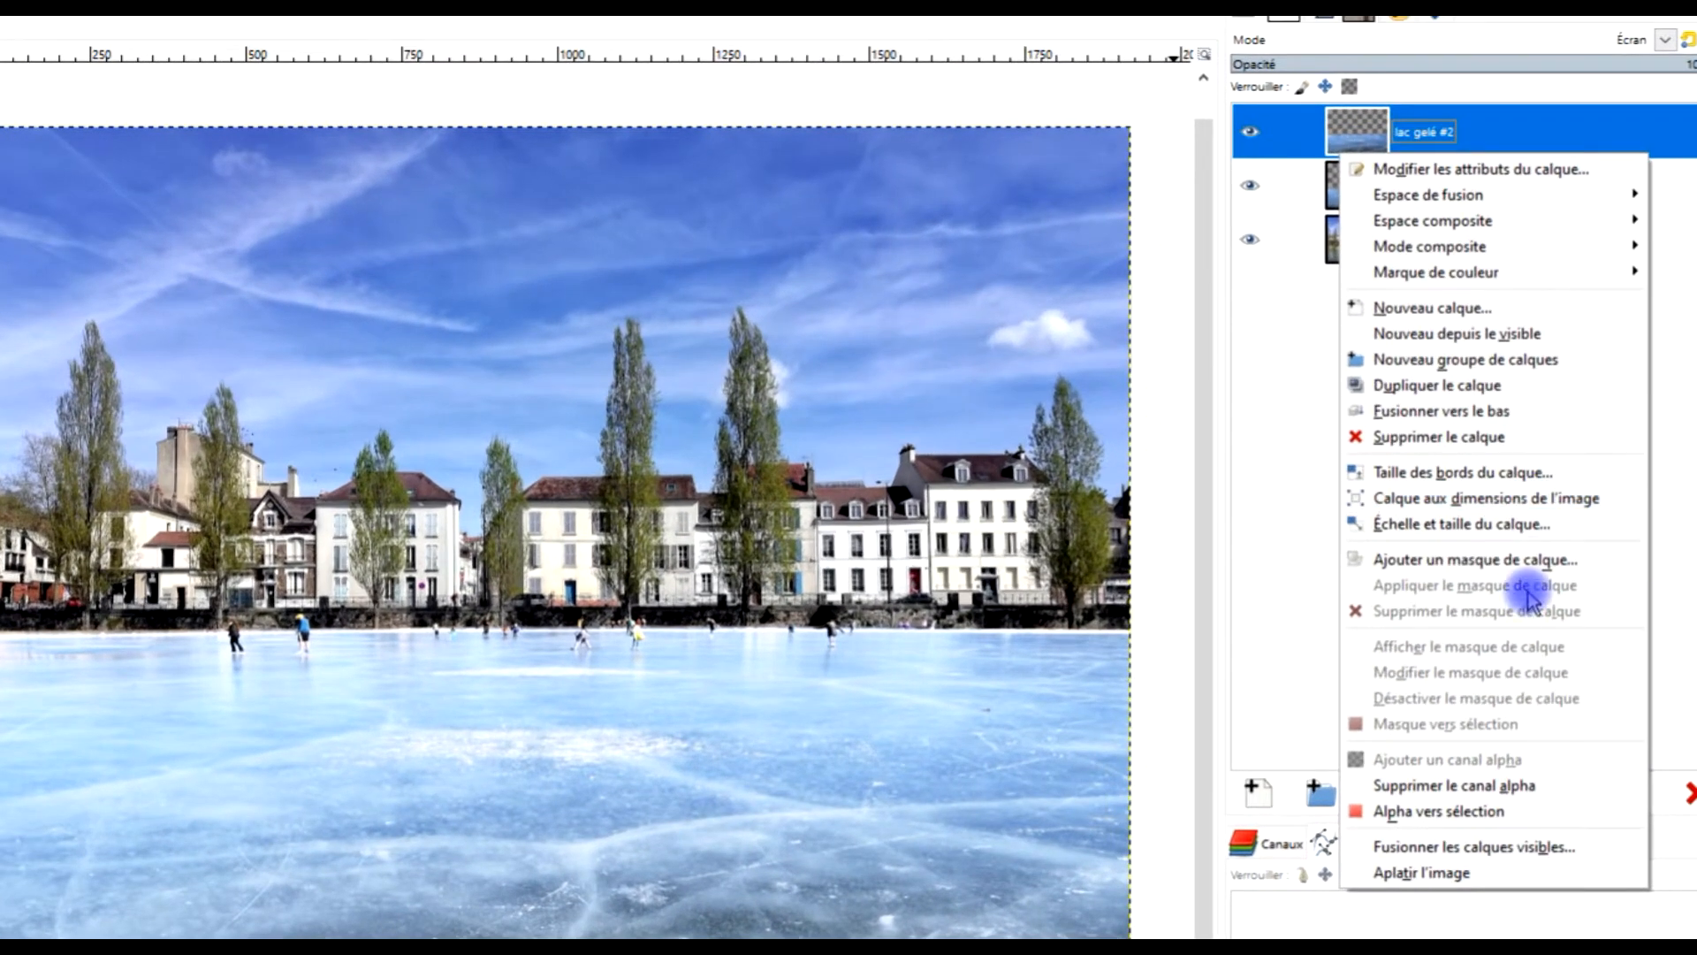
click(1514, 471)
click(1537, 769)
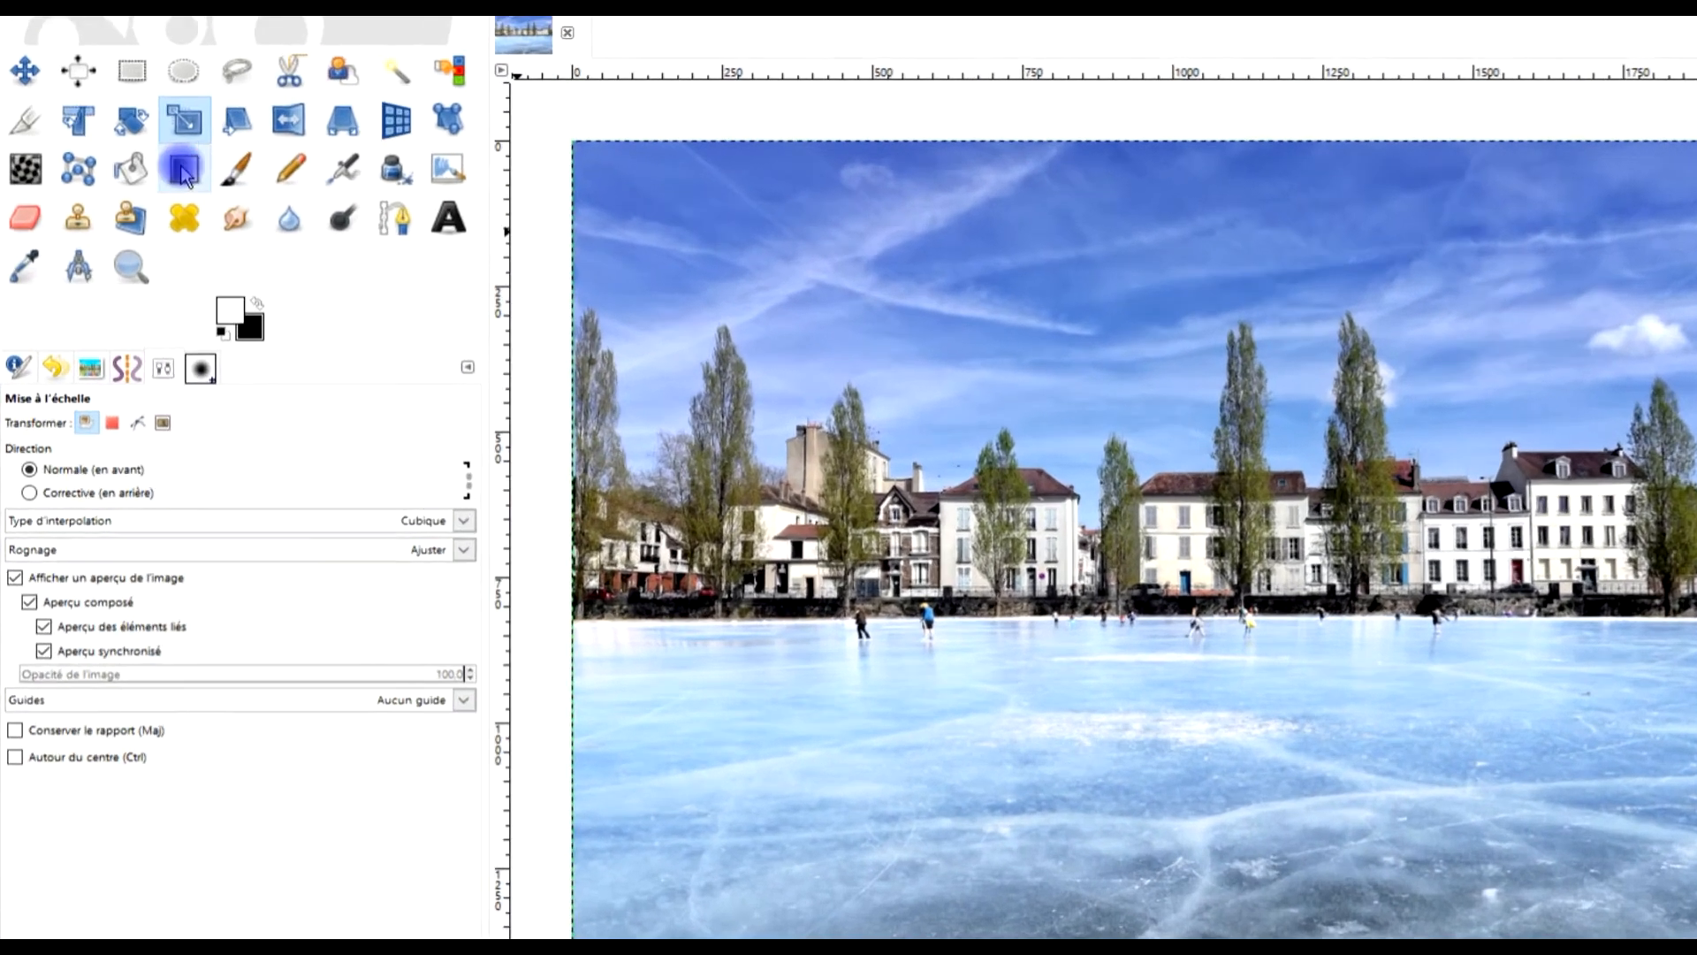
- Apply a radial PP vers AP (RVB) gradient to the lac gelé #2 mask, starting at about 1664, 1108 and ending at about 492, 1010
click(191, 168)
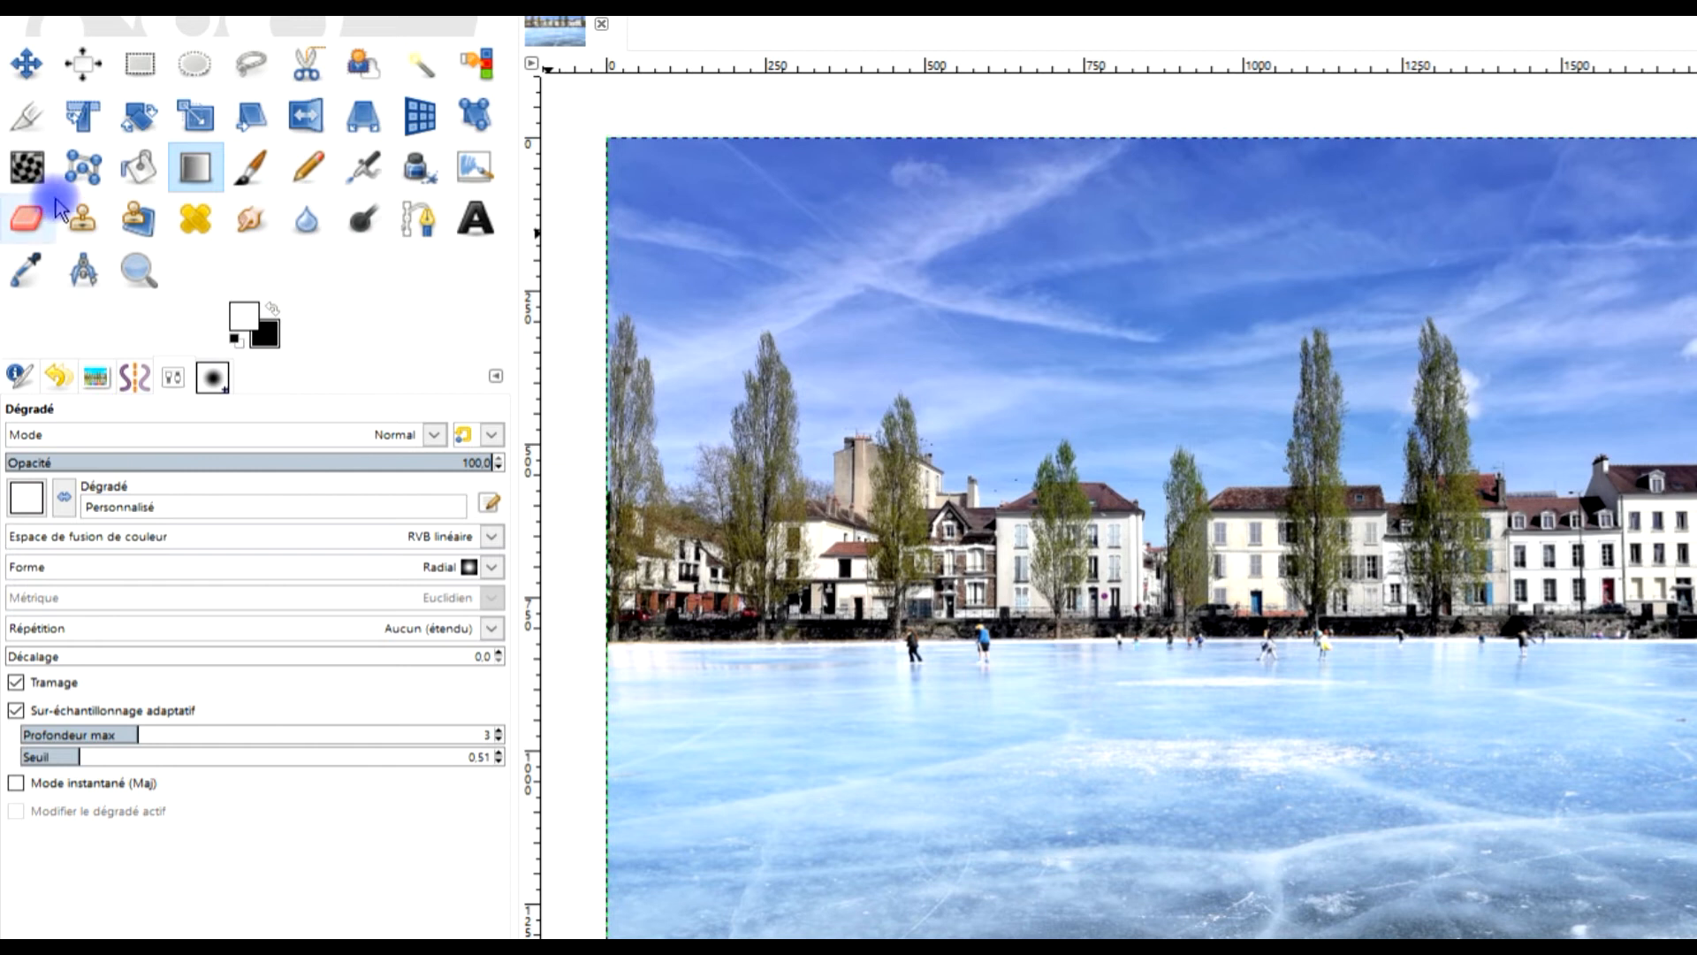
click(37, 168)
click(196, 168)
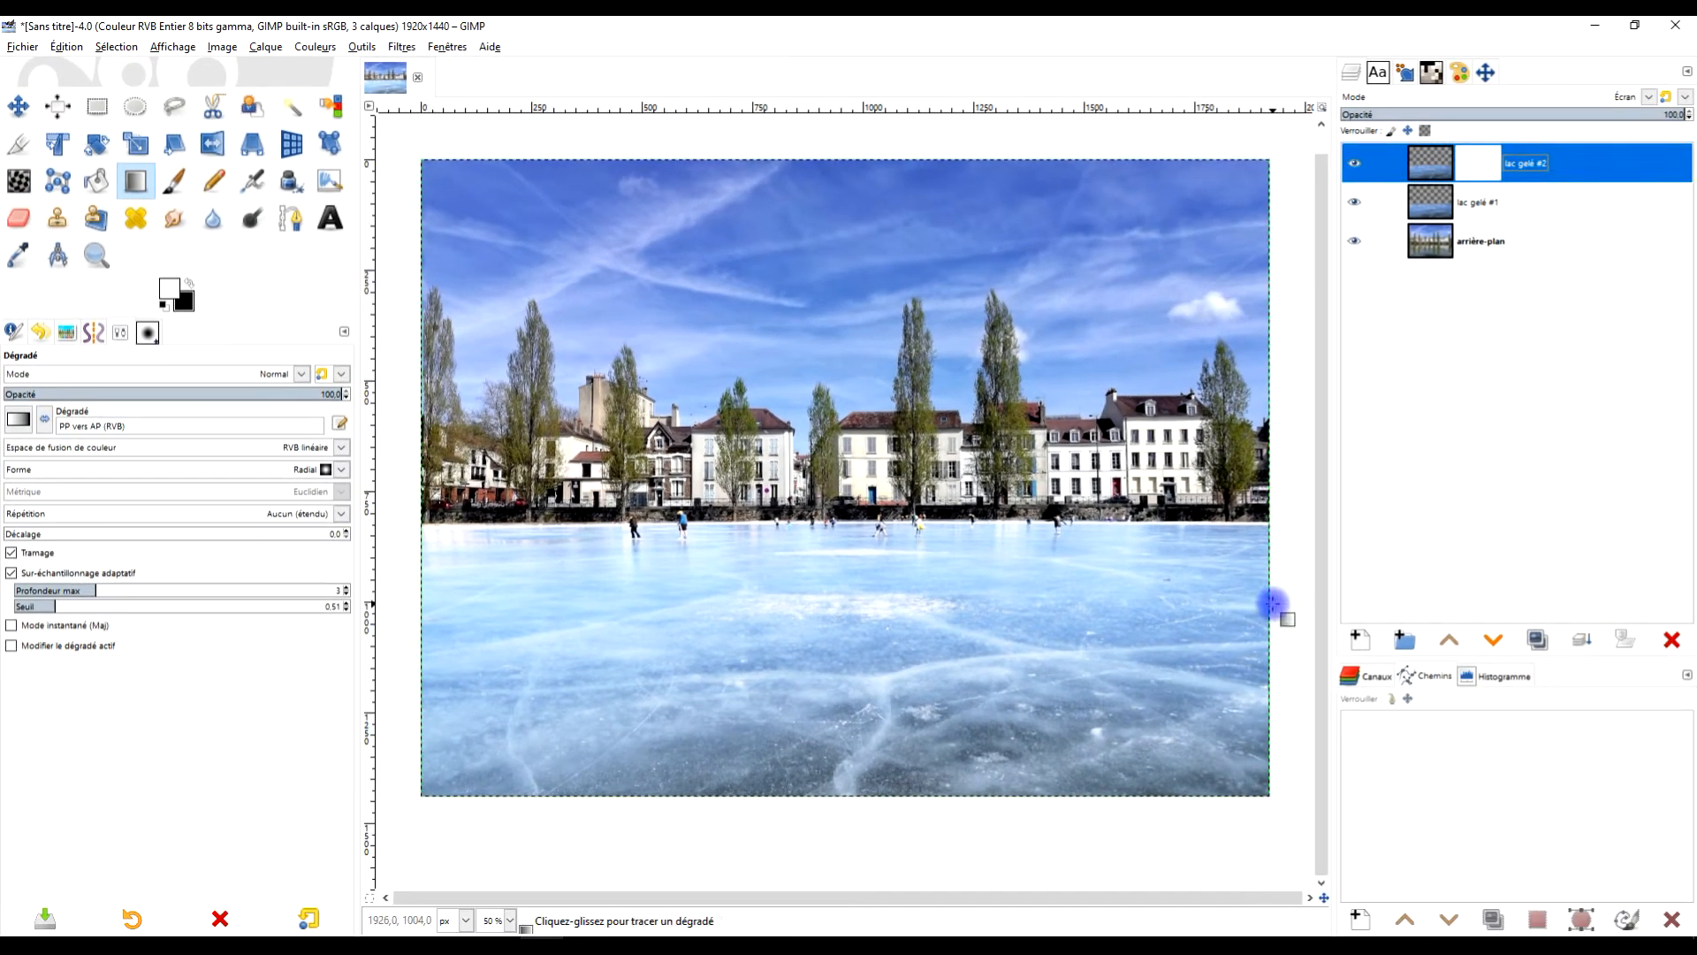
drag(1251, 606, 656, 606)
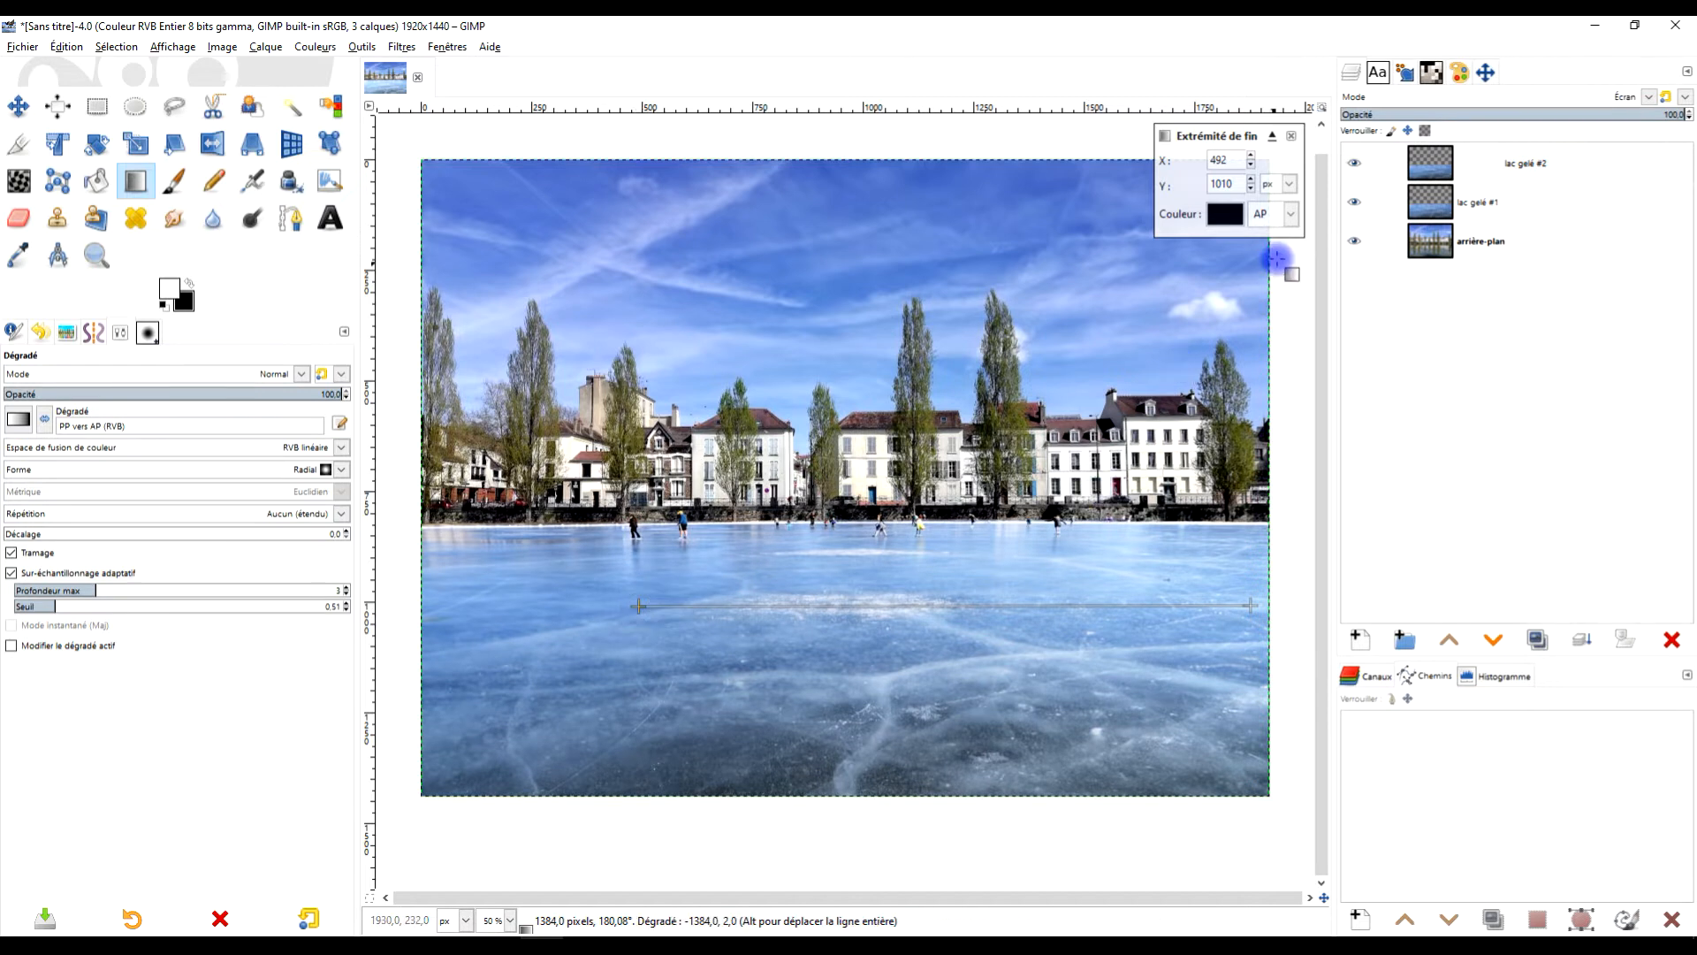
click(45, 420)
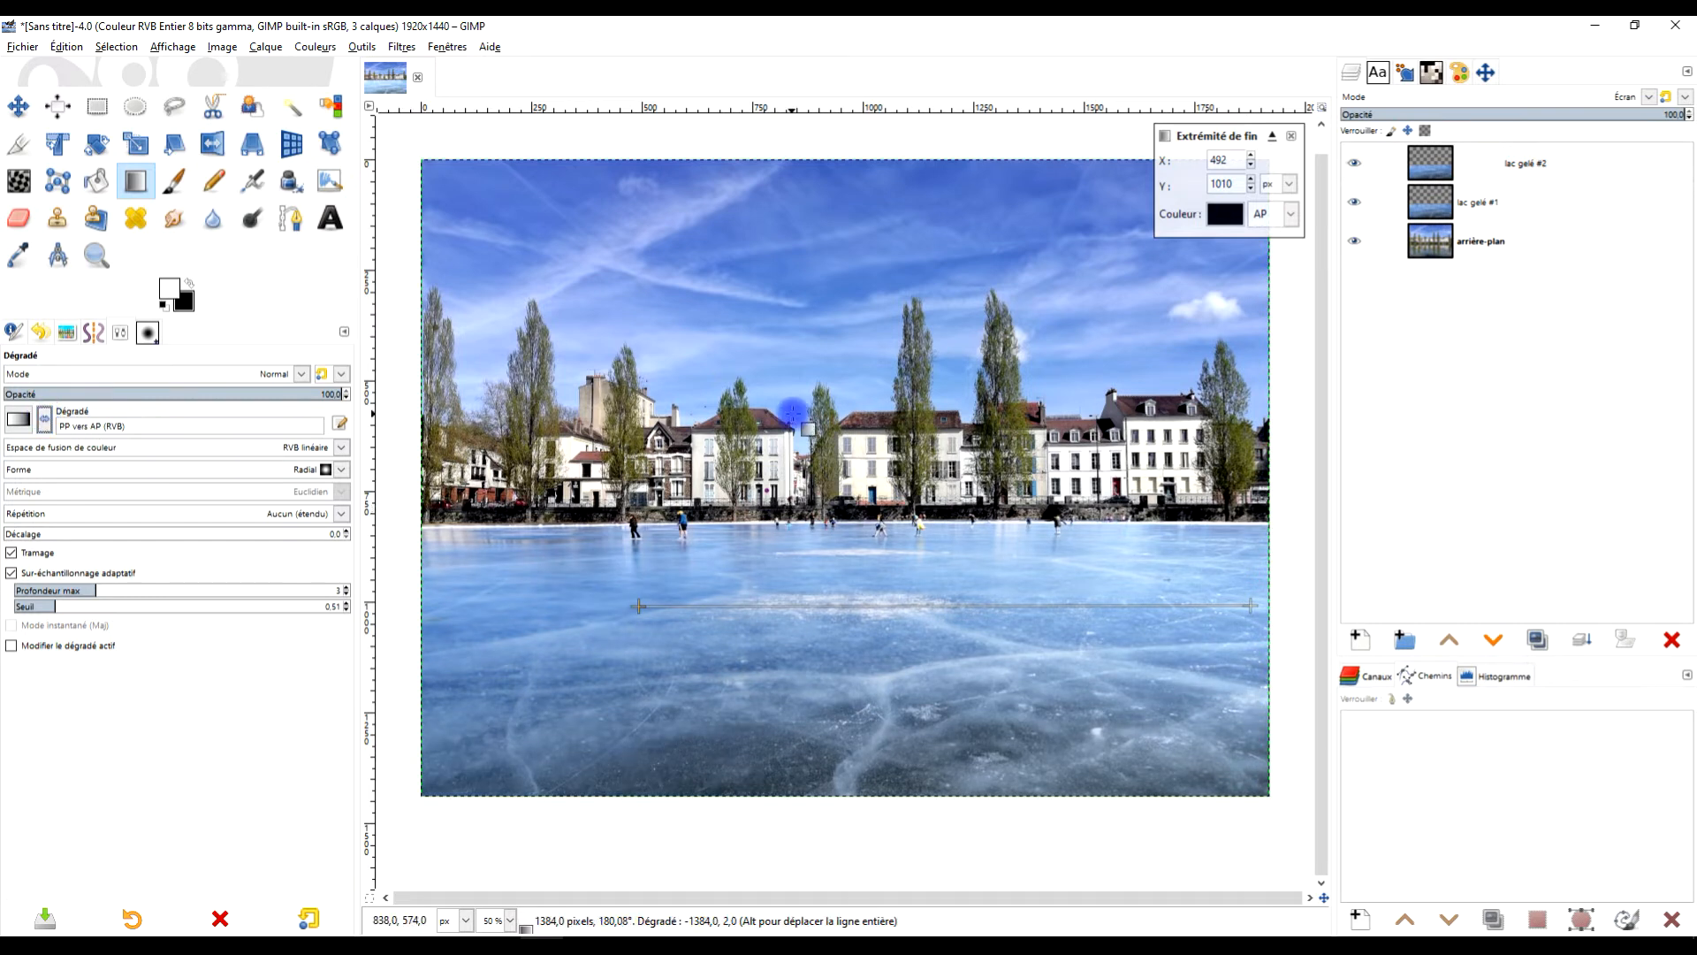
drag(1250, 606, 1158, 650)
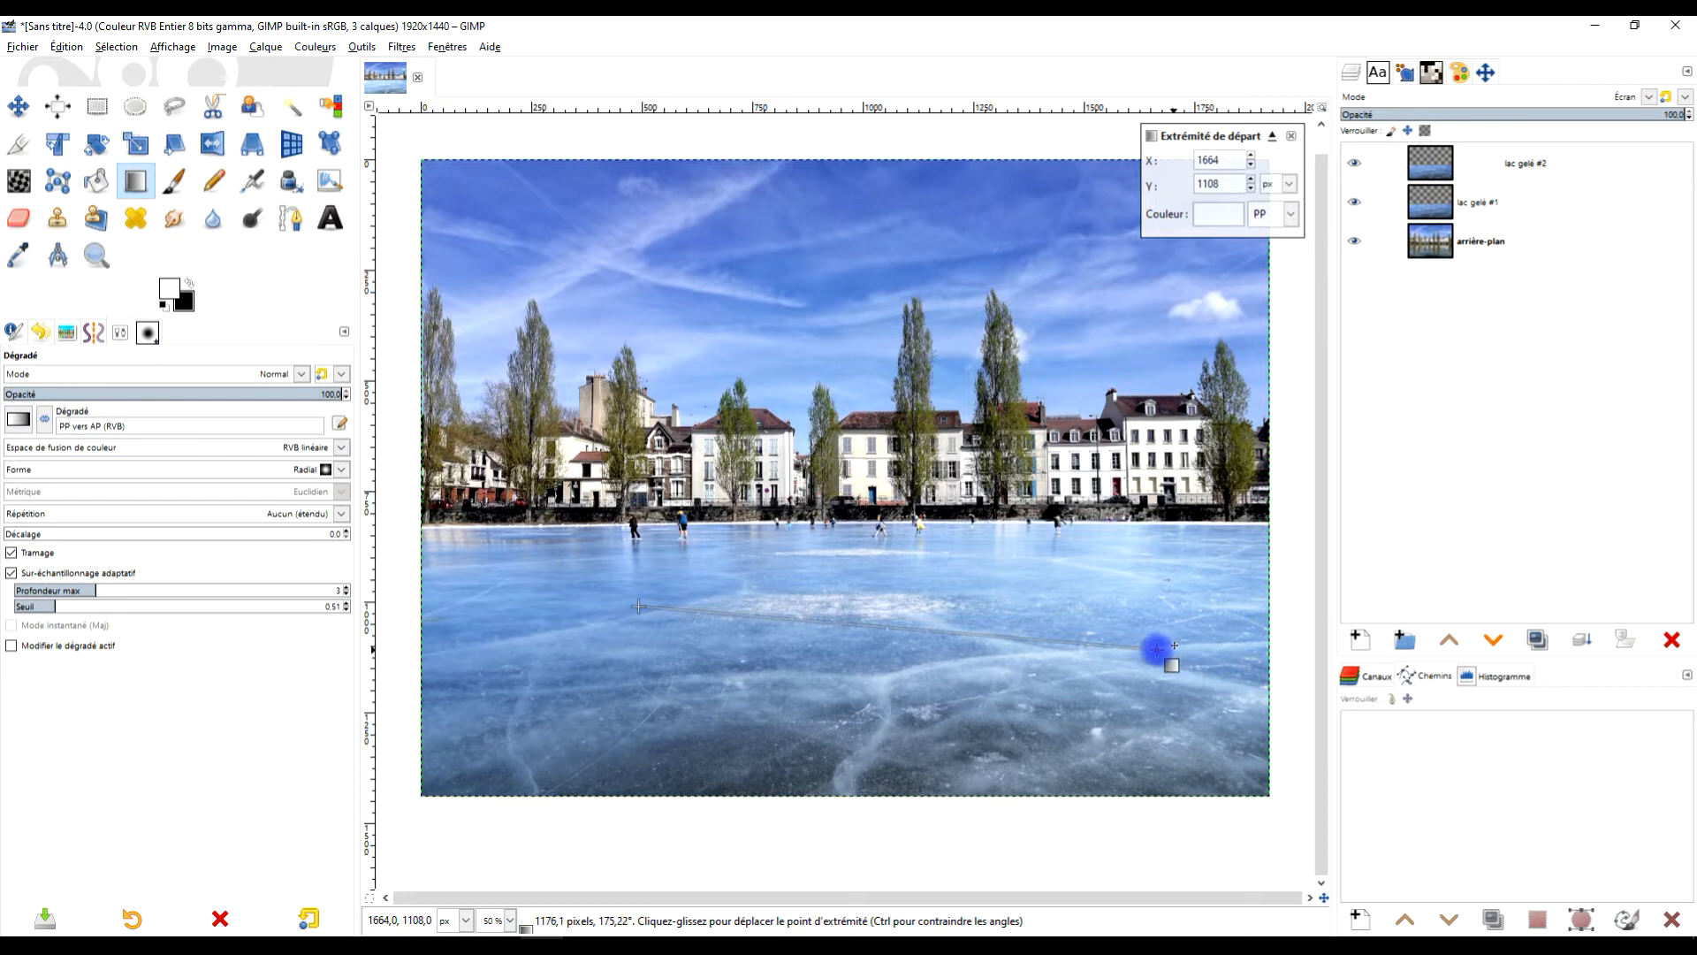
key(Return)
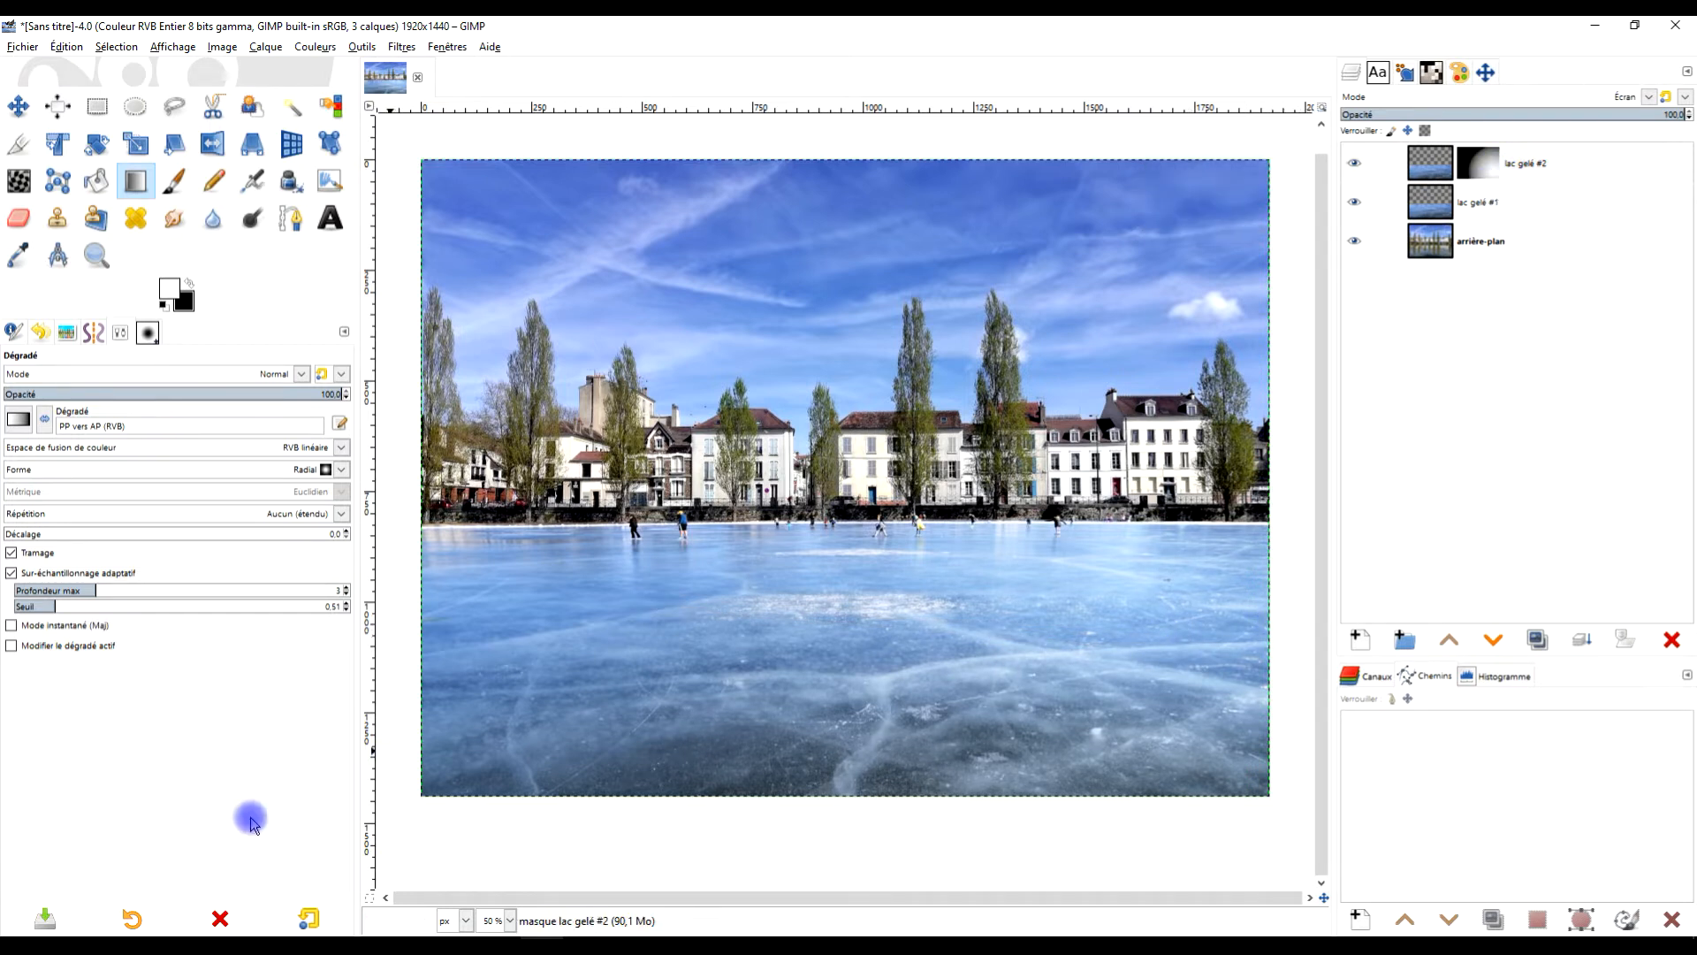
- Switch to the browser and like the Allosaurus skeleton photo on Pixabay
click(1591, 37)
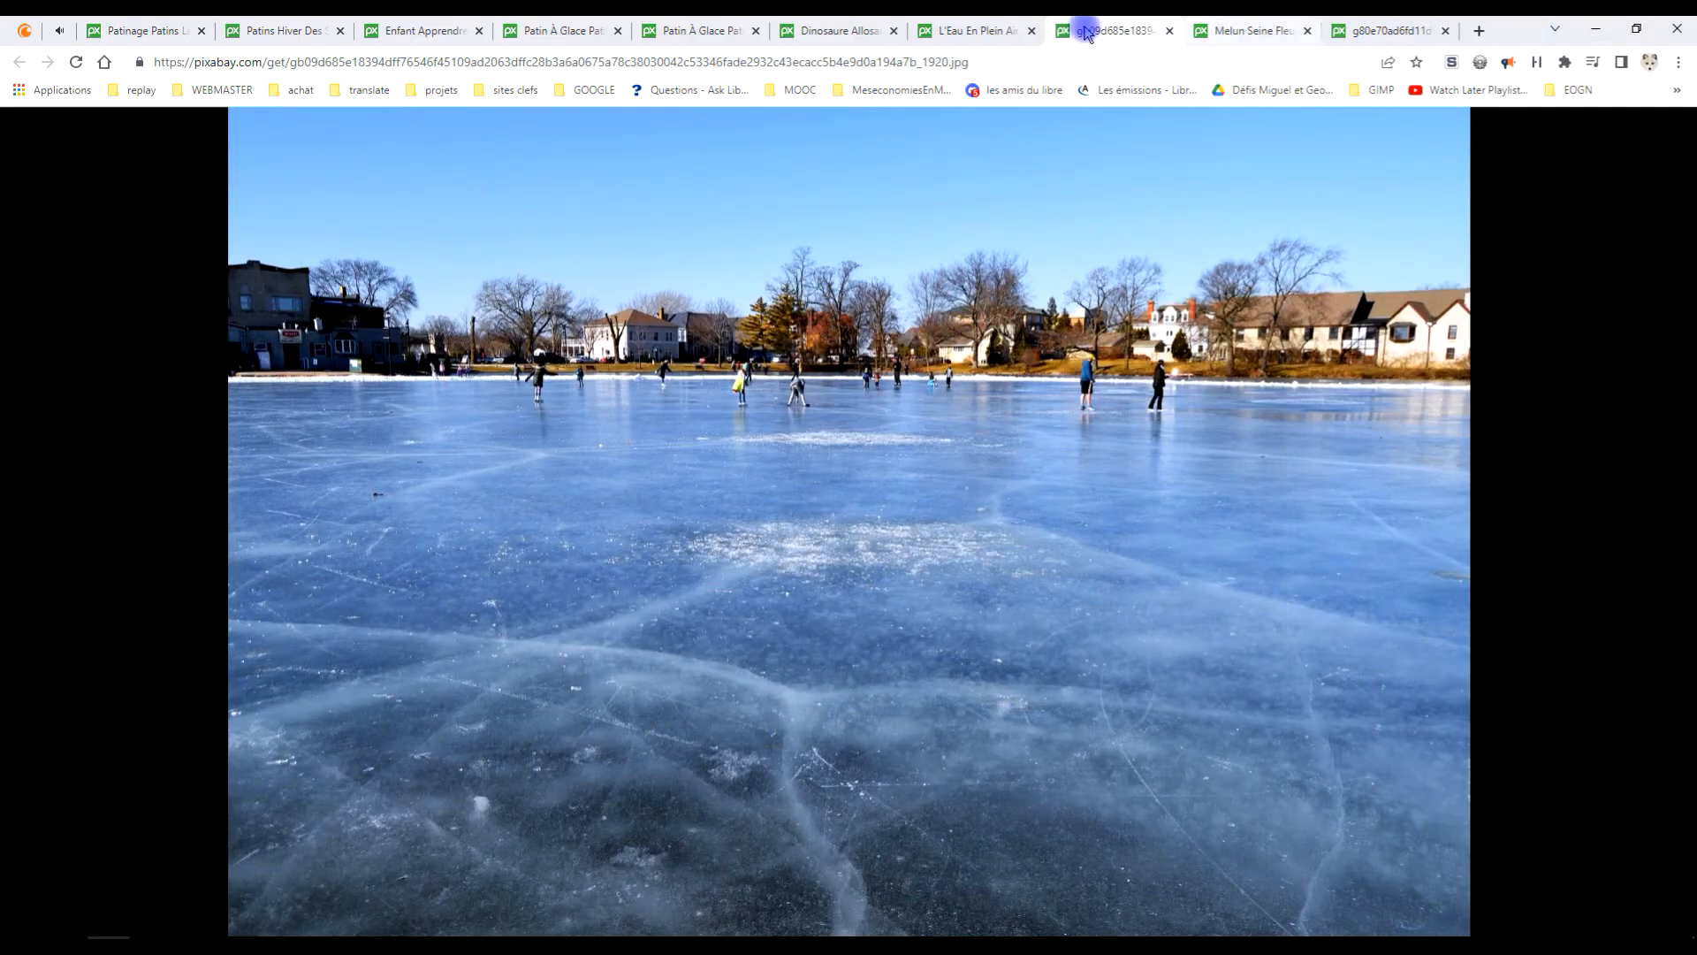
click(944, 31)
click(844, 31)
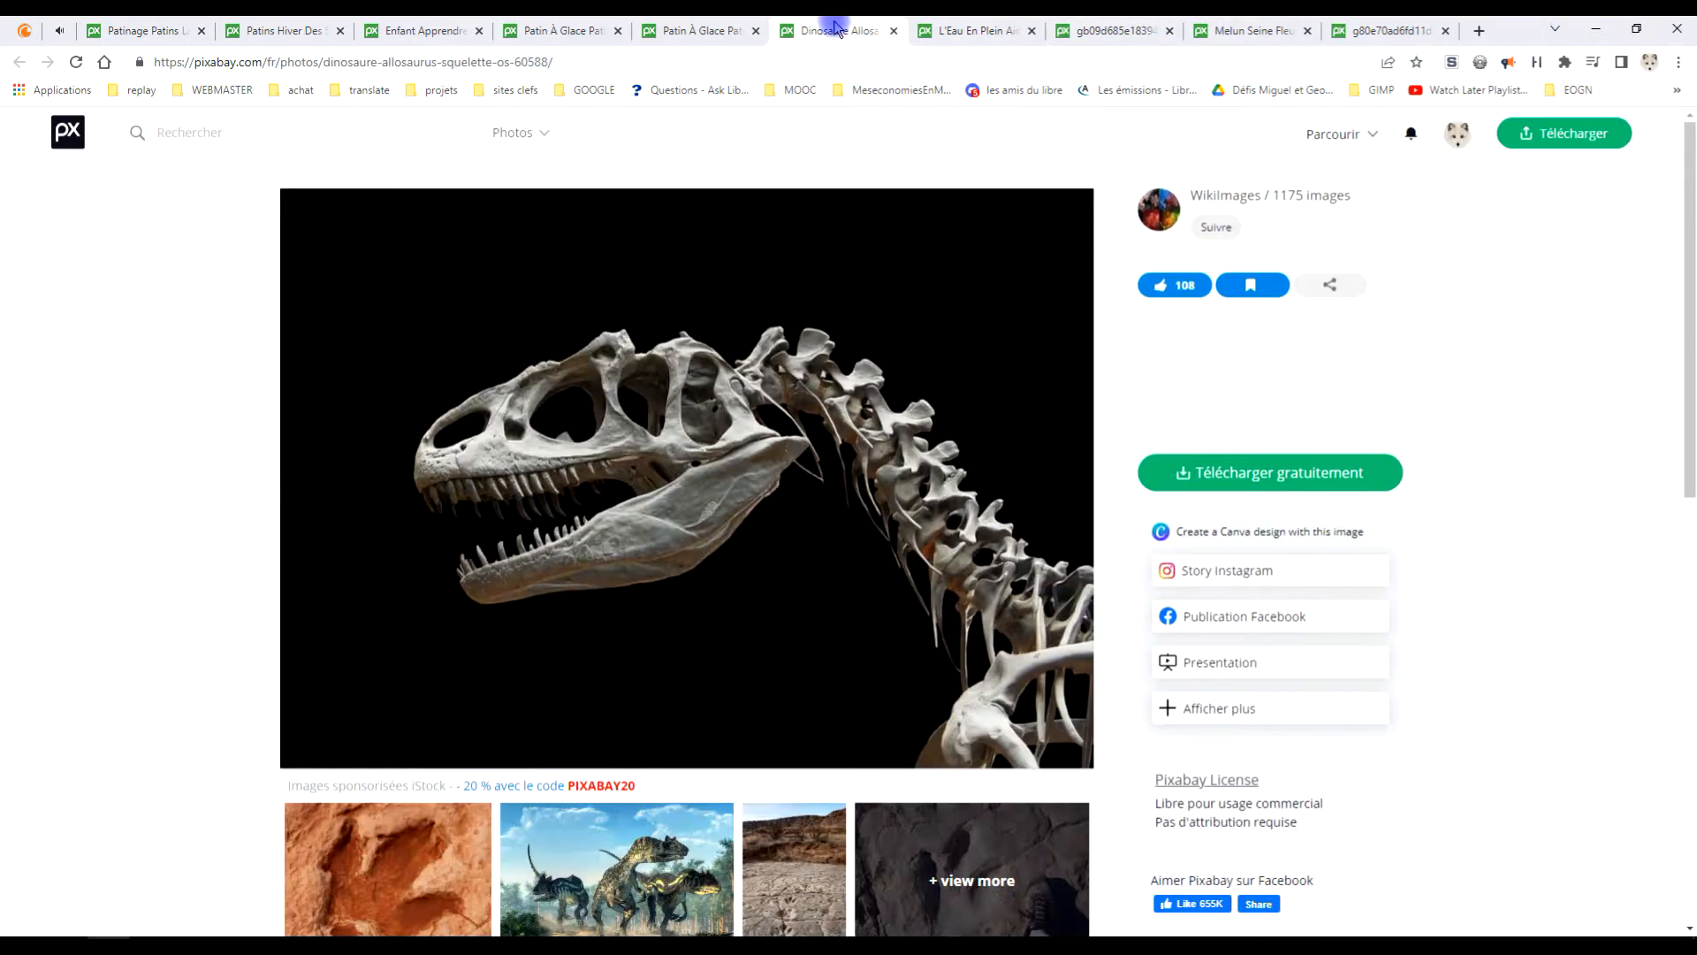
click(1180, 286)
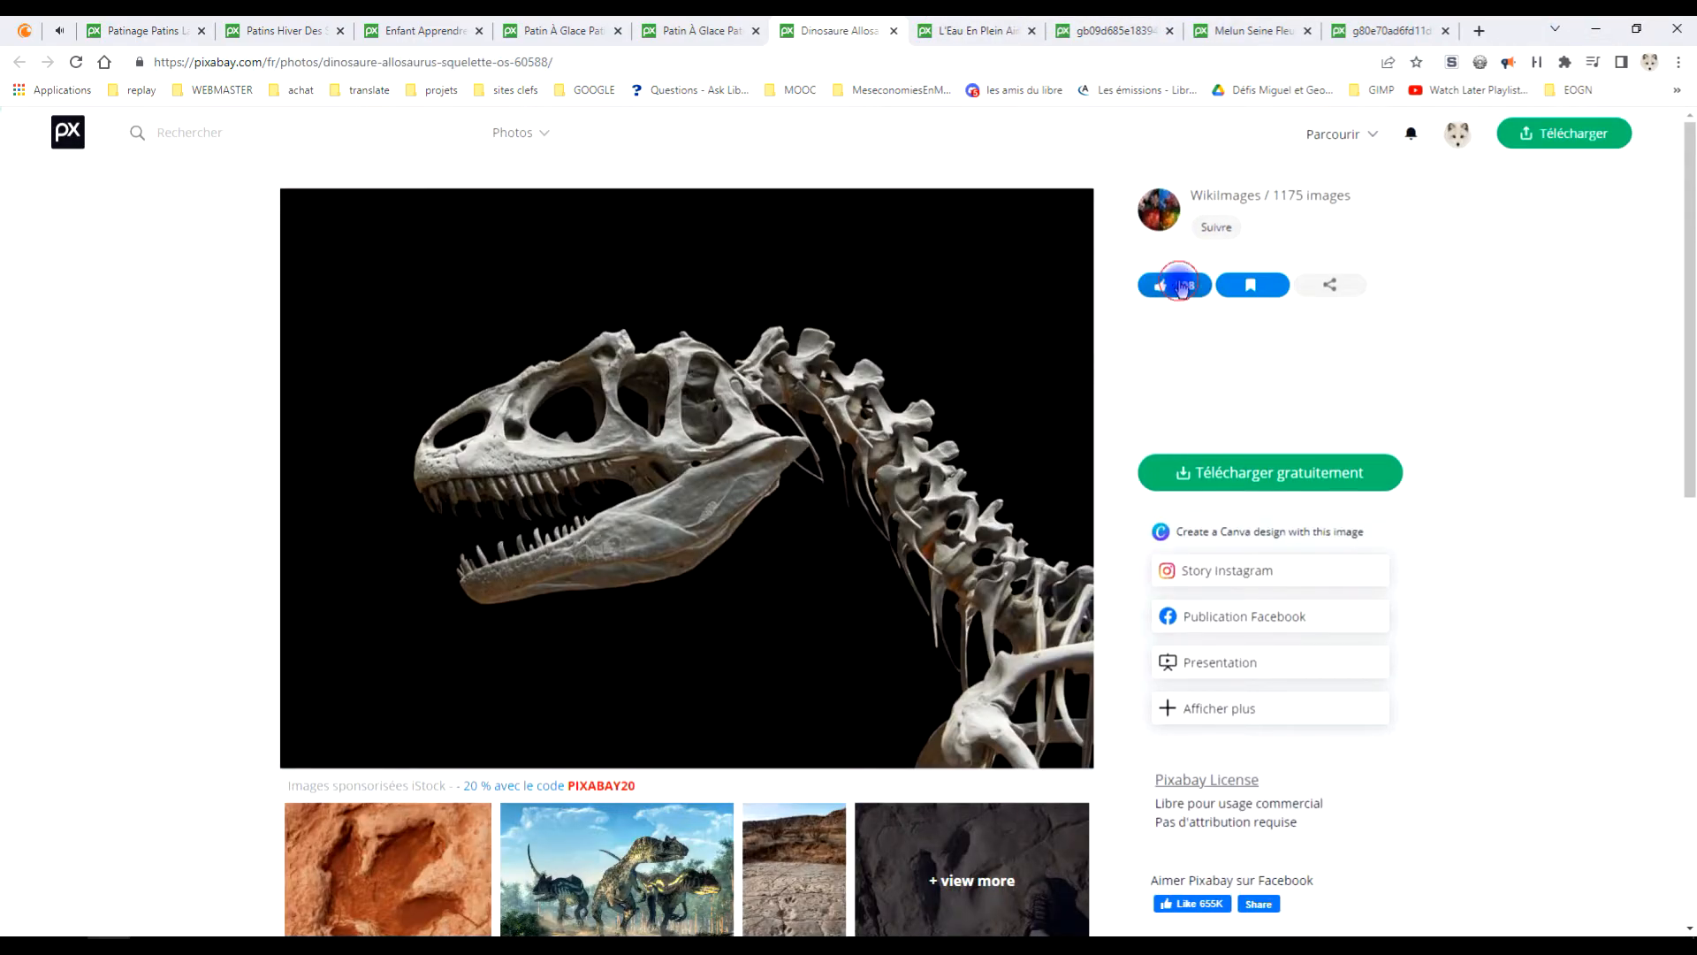
- Open the dinosaur skeleton photo in its 1920×1367 size and copy the image
click(1290, 477)
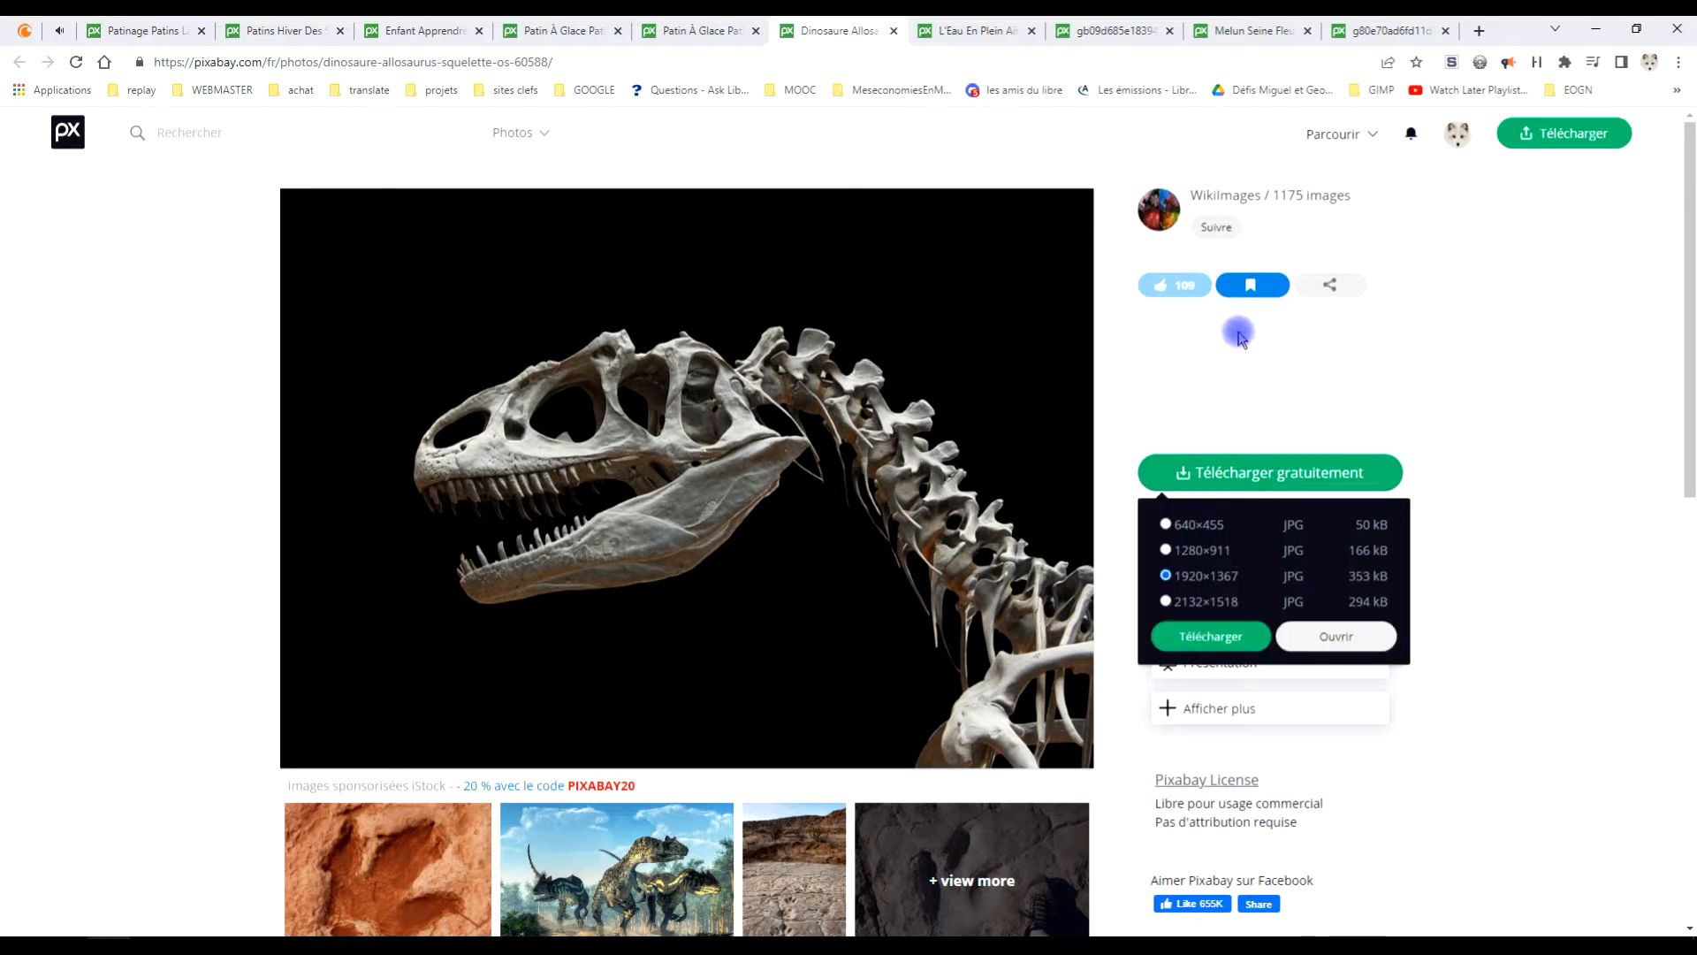
click(1326, 635)
right_click(972, 422)
click(846, 279)
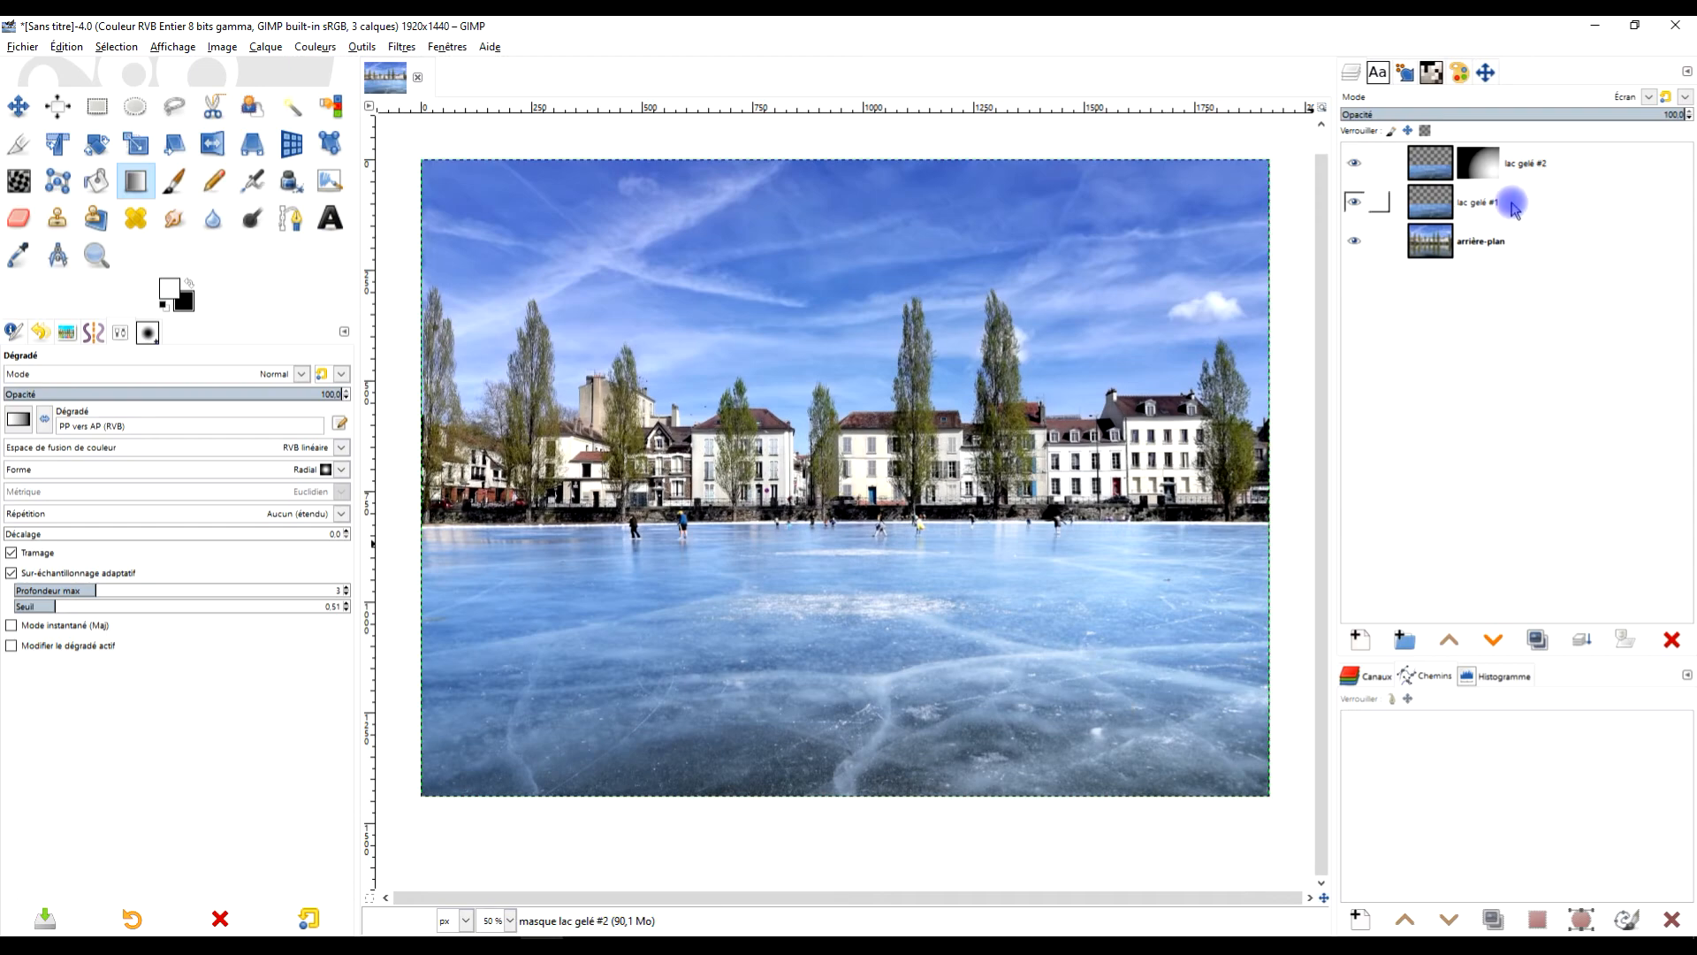
- Return to GIMP, paste the copied skeleton as a new layer above lac gelé #2, and set its blend mode to Écran
click(1450, 198)
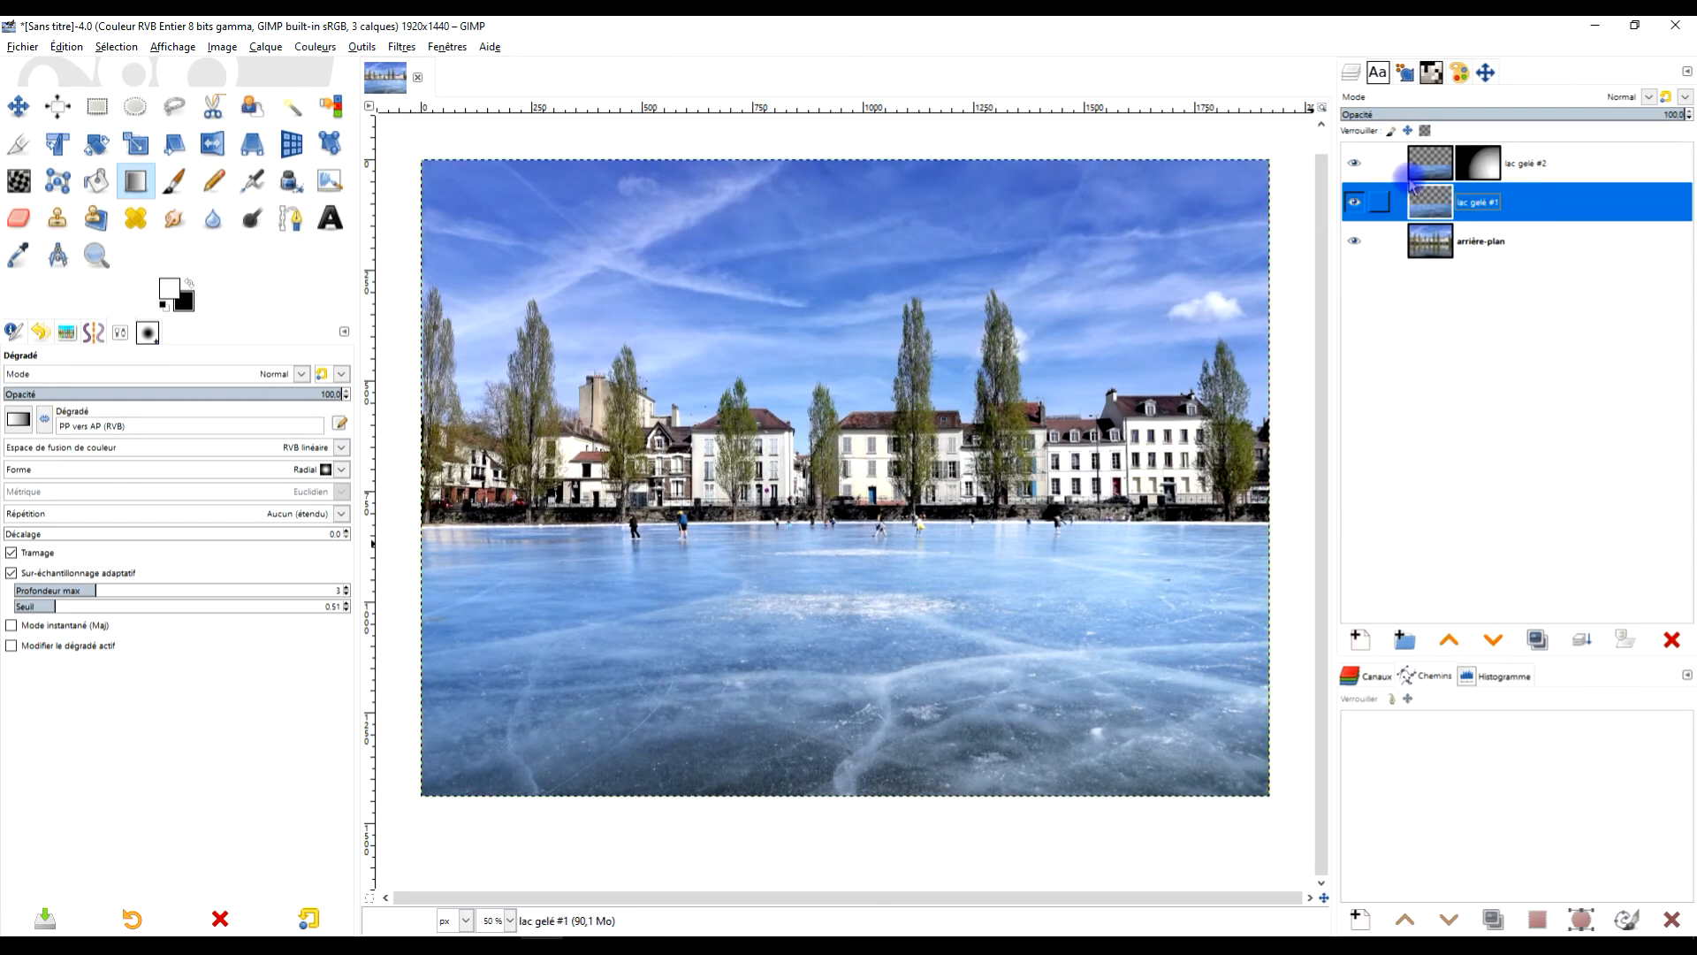
click(1543, 162)
click(1494, 201)
click(66, 46)
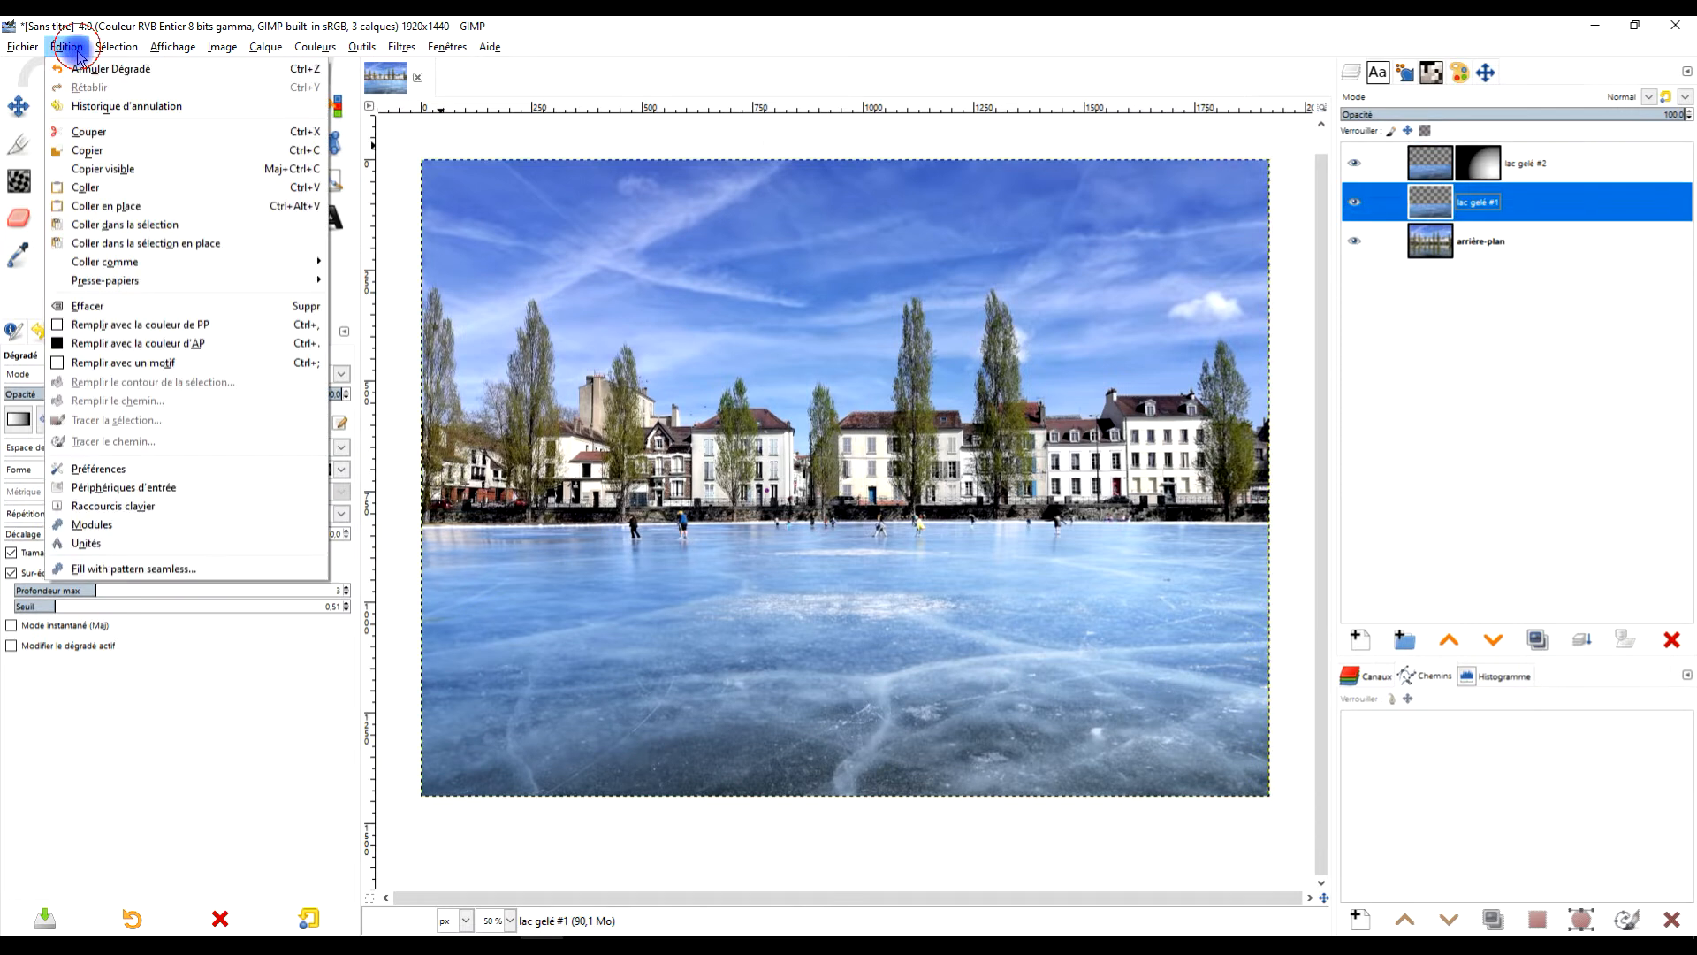
click(1607, 165)
click(1553, 163)
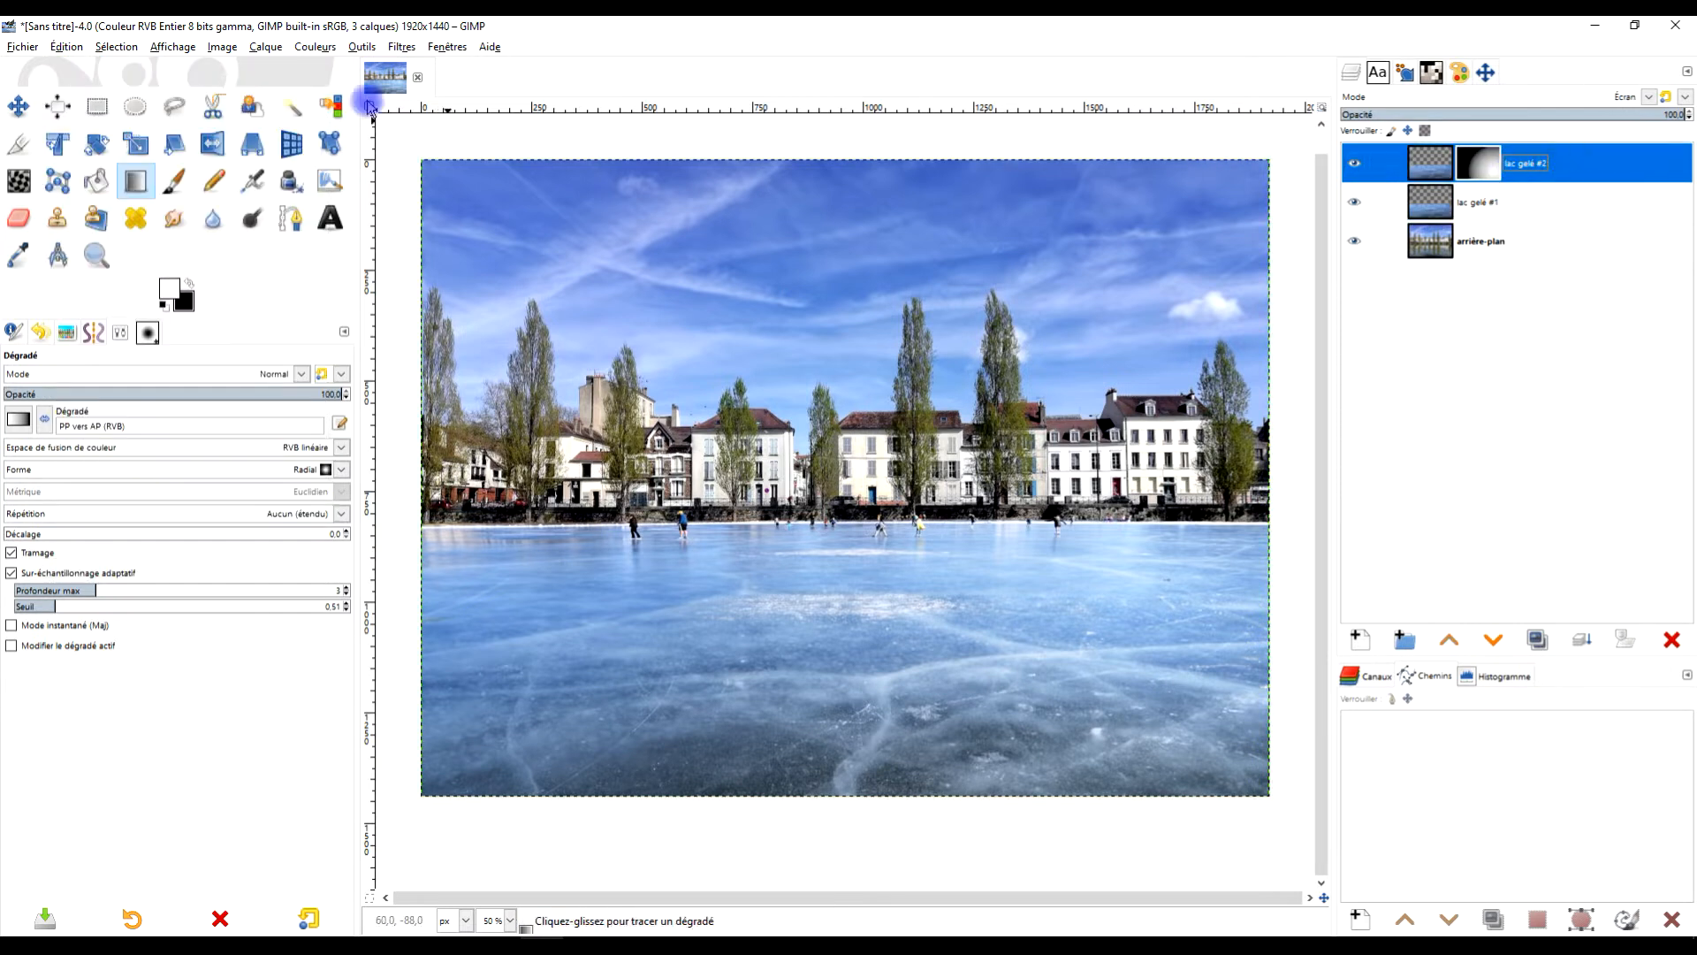
click(65, 46)
mouse_move(265, 262)
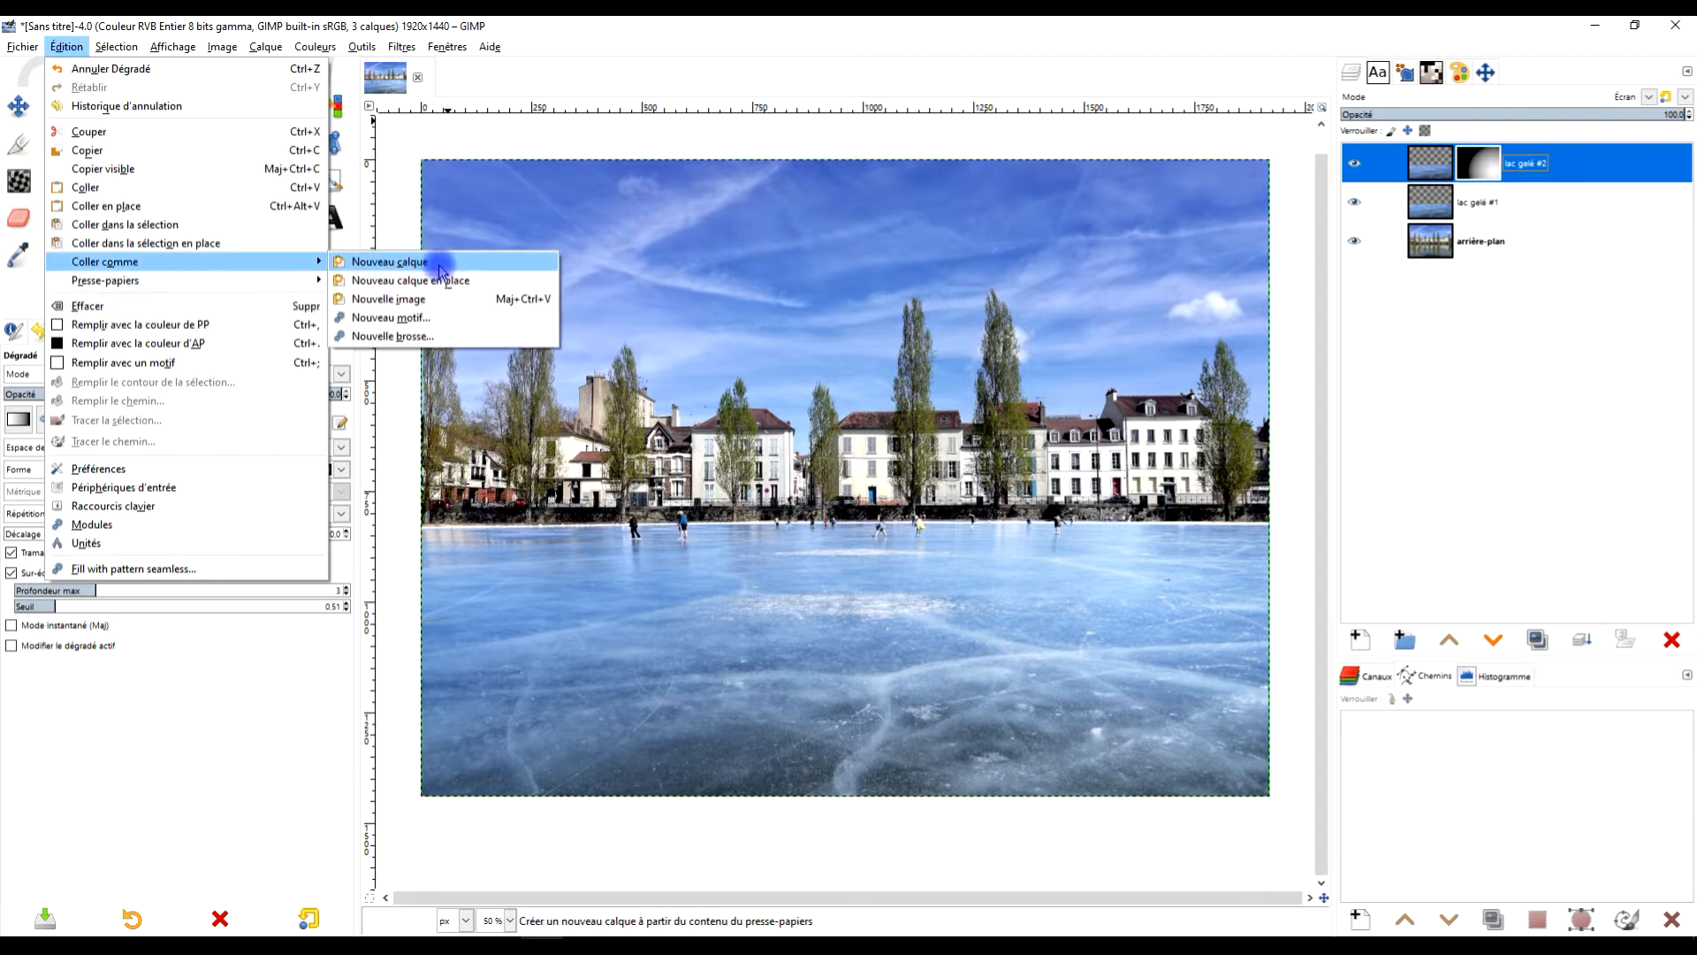
click(433, 262)
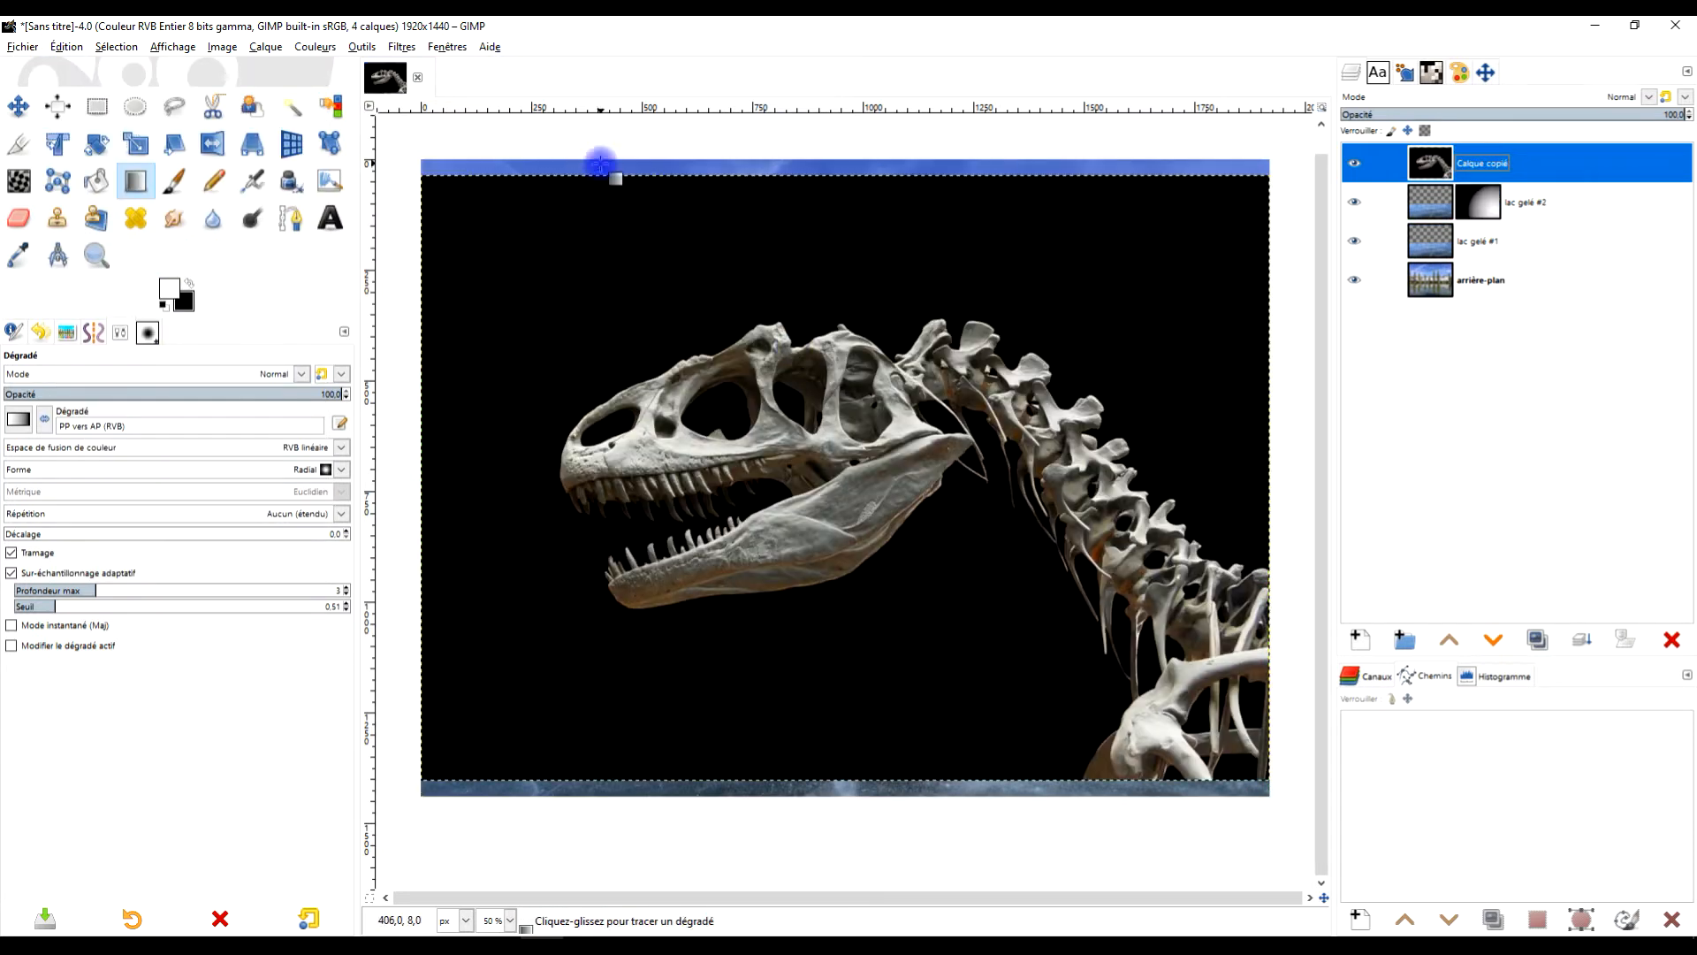
click(1618, 99)
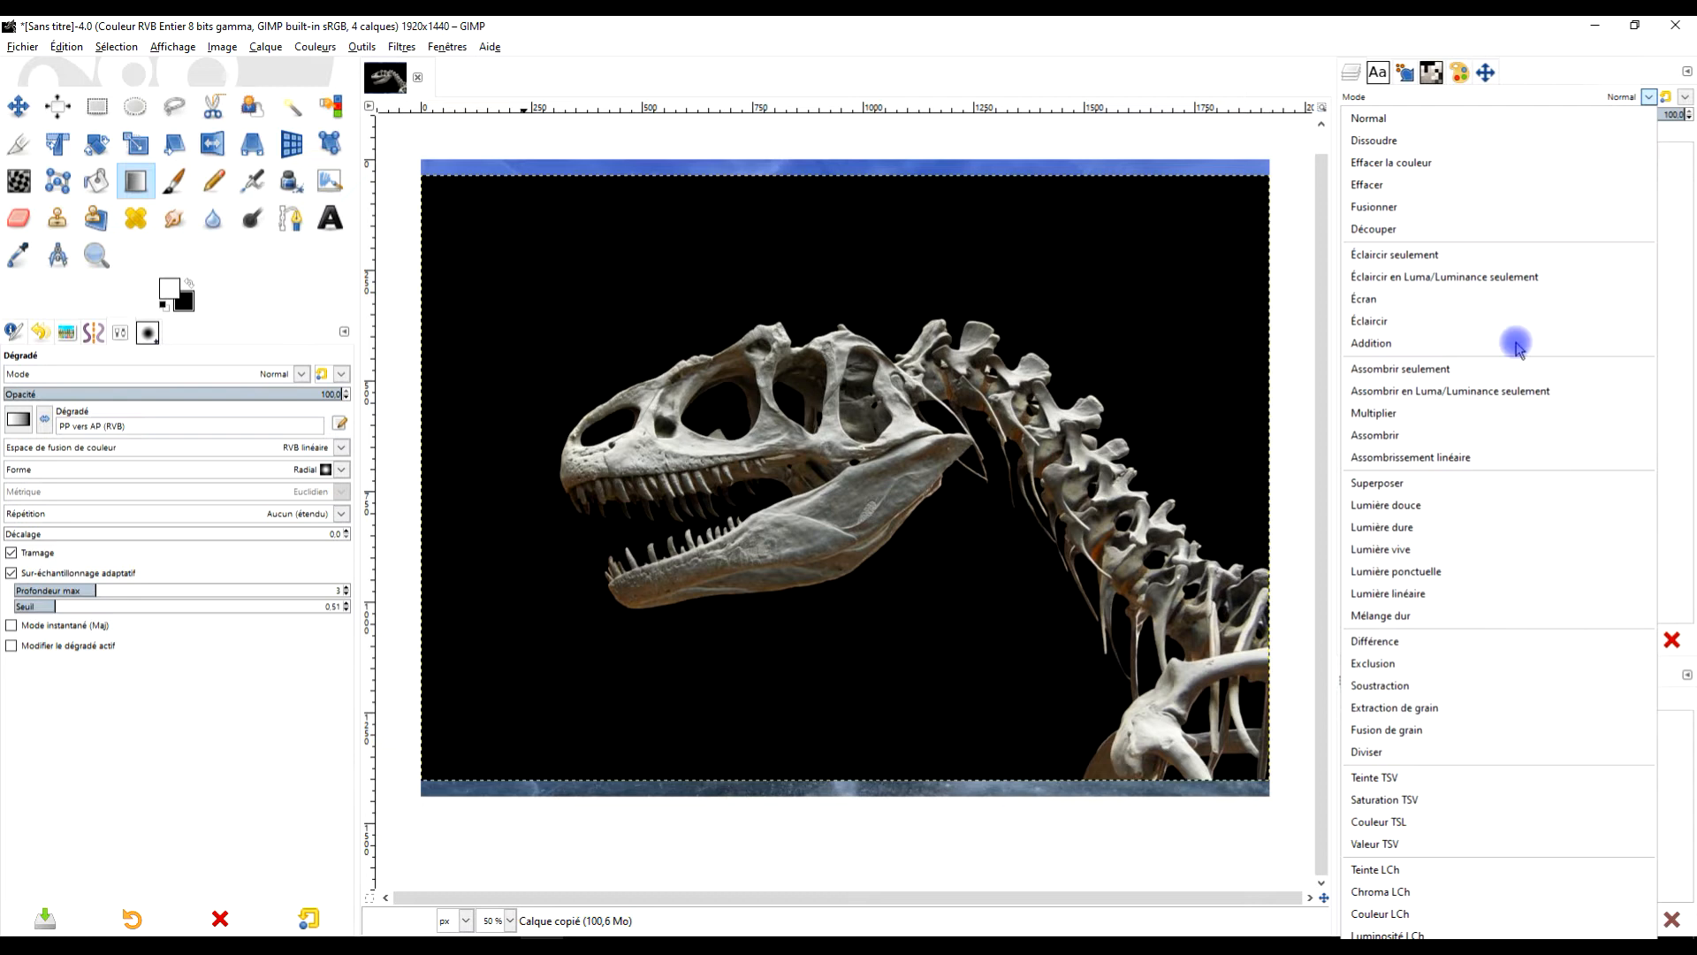
click(1522, 302)
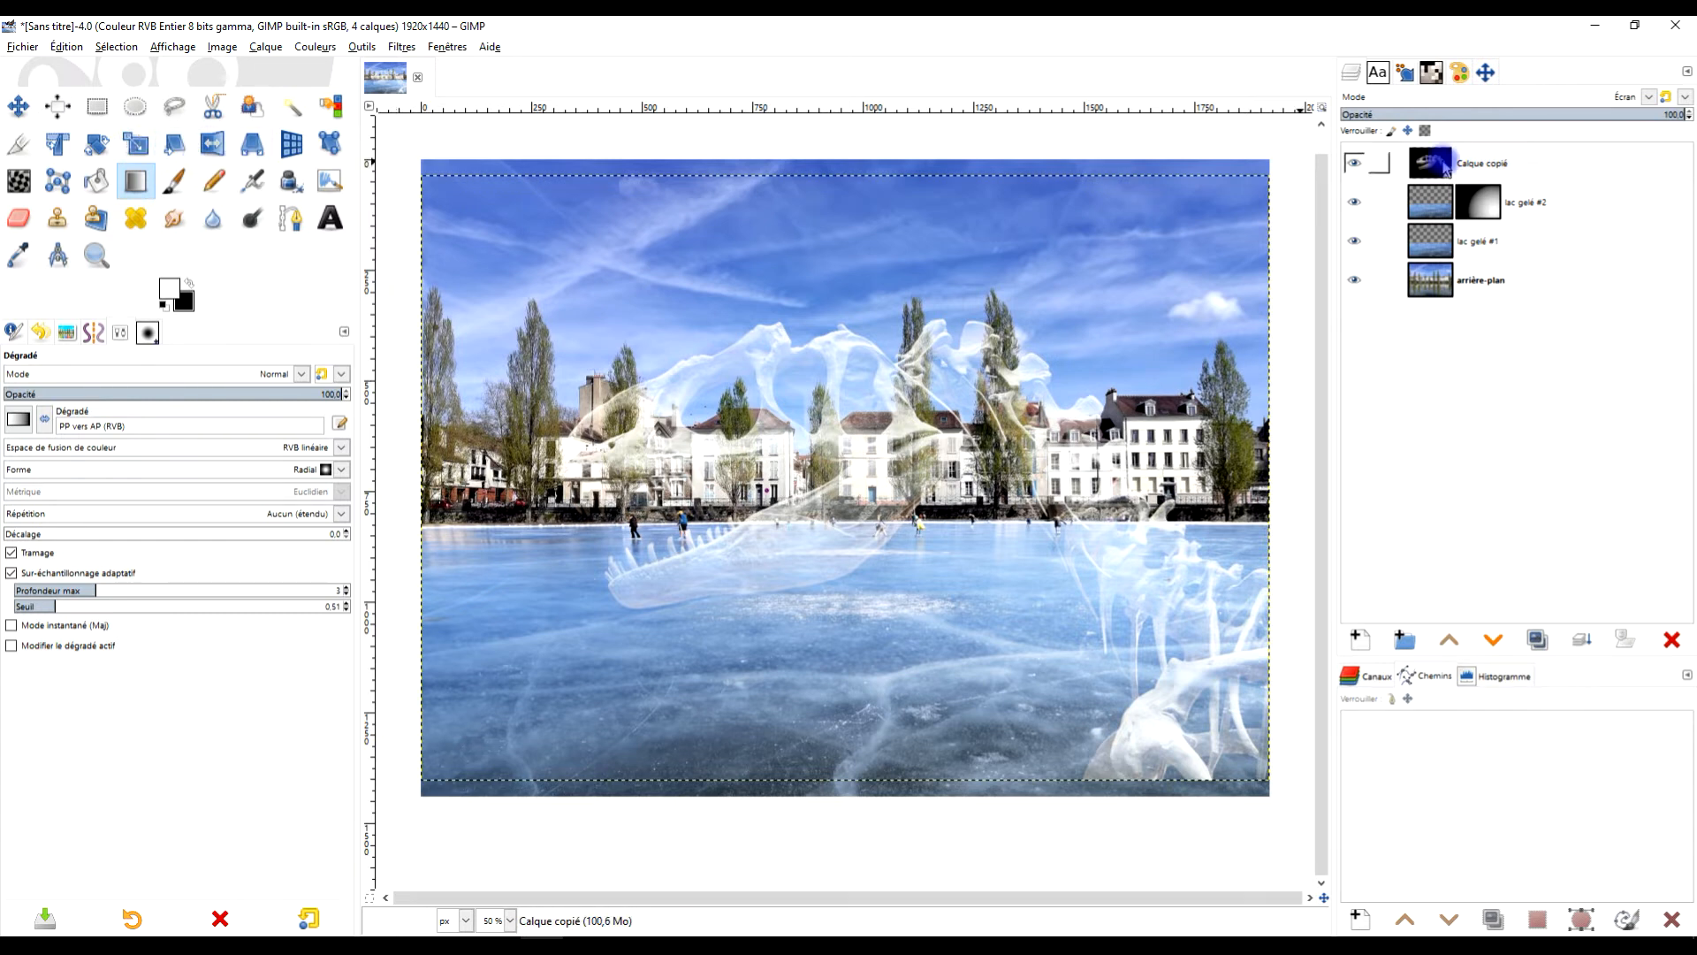
- Select a strip about 2232 × 352 px across the top of the image, delete the skeleton layer's content there, and clear the selection
click(97, 106)
drag(406, 152, 1393, 305)
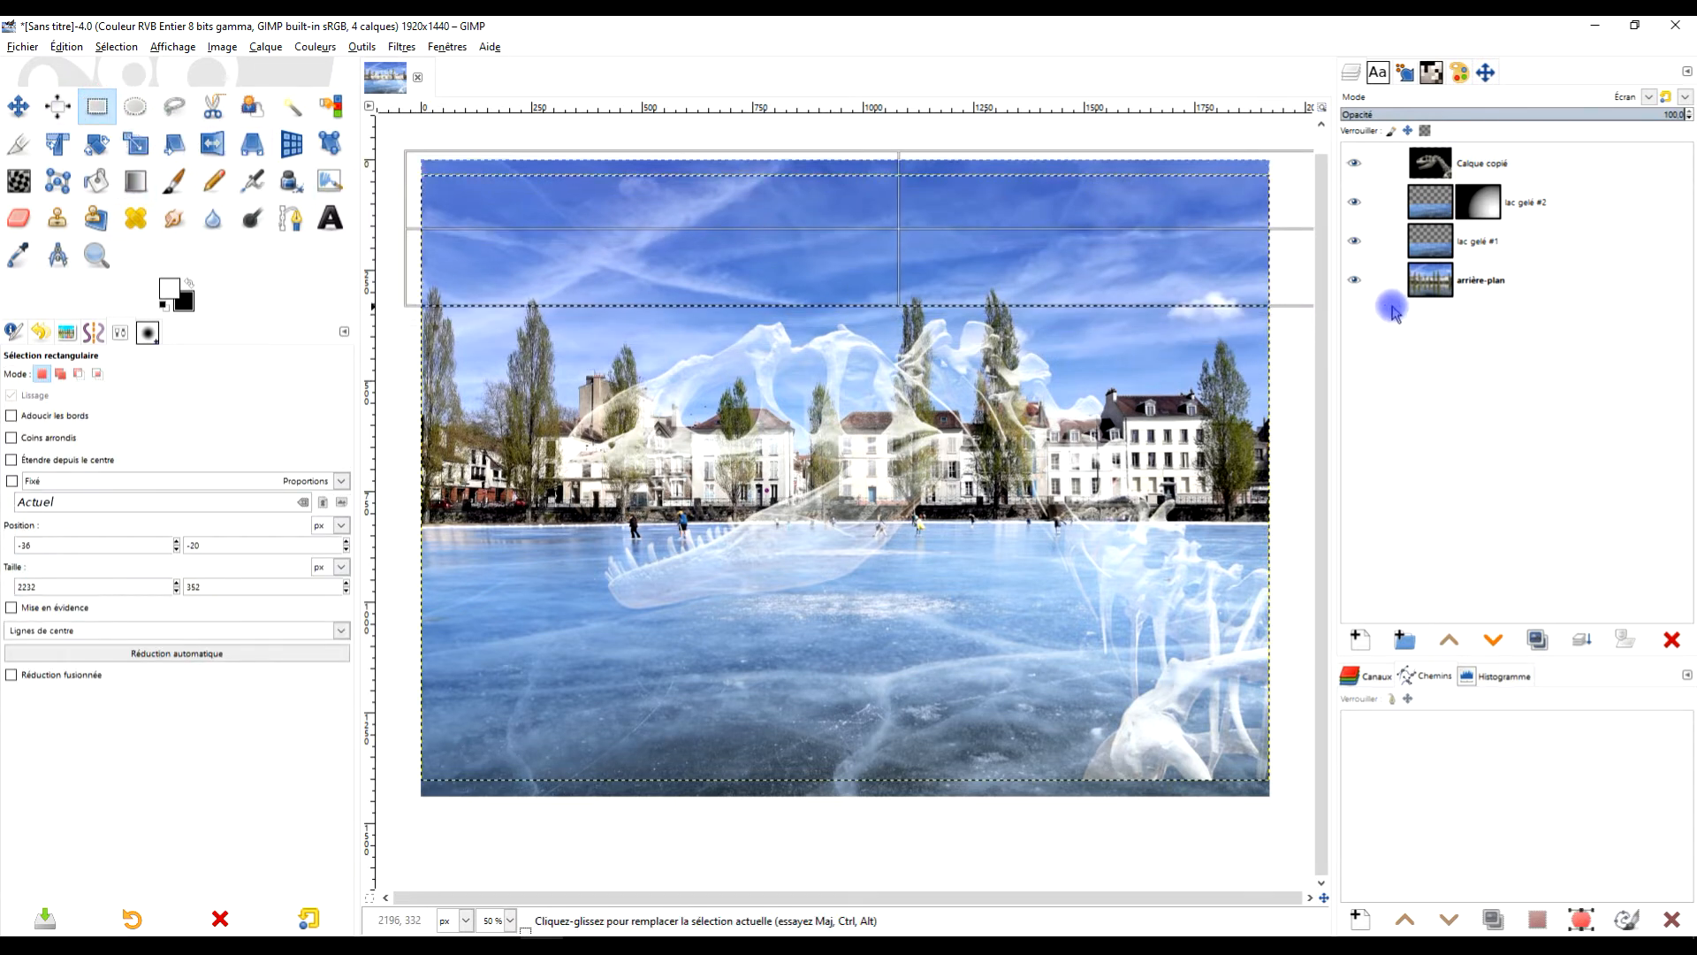
key(Delete)
click(1175, 443)
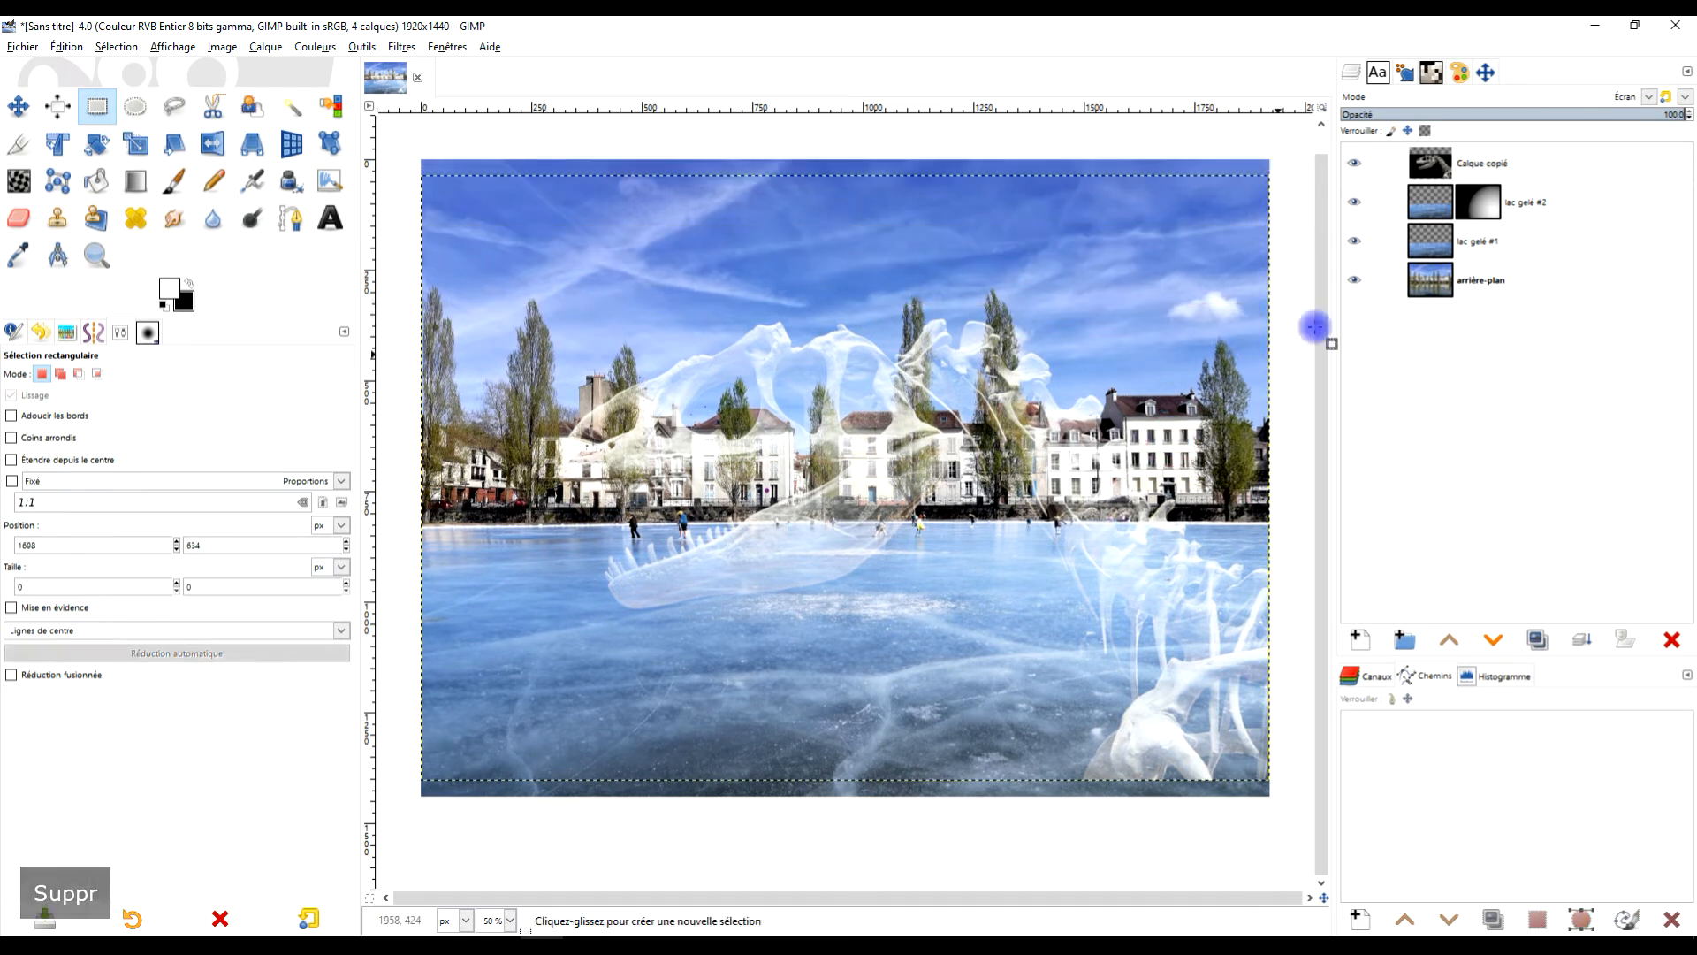
- Crop the skeleton layer to its content
right_click(1432, 173)
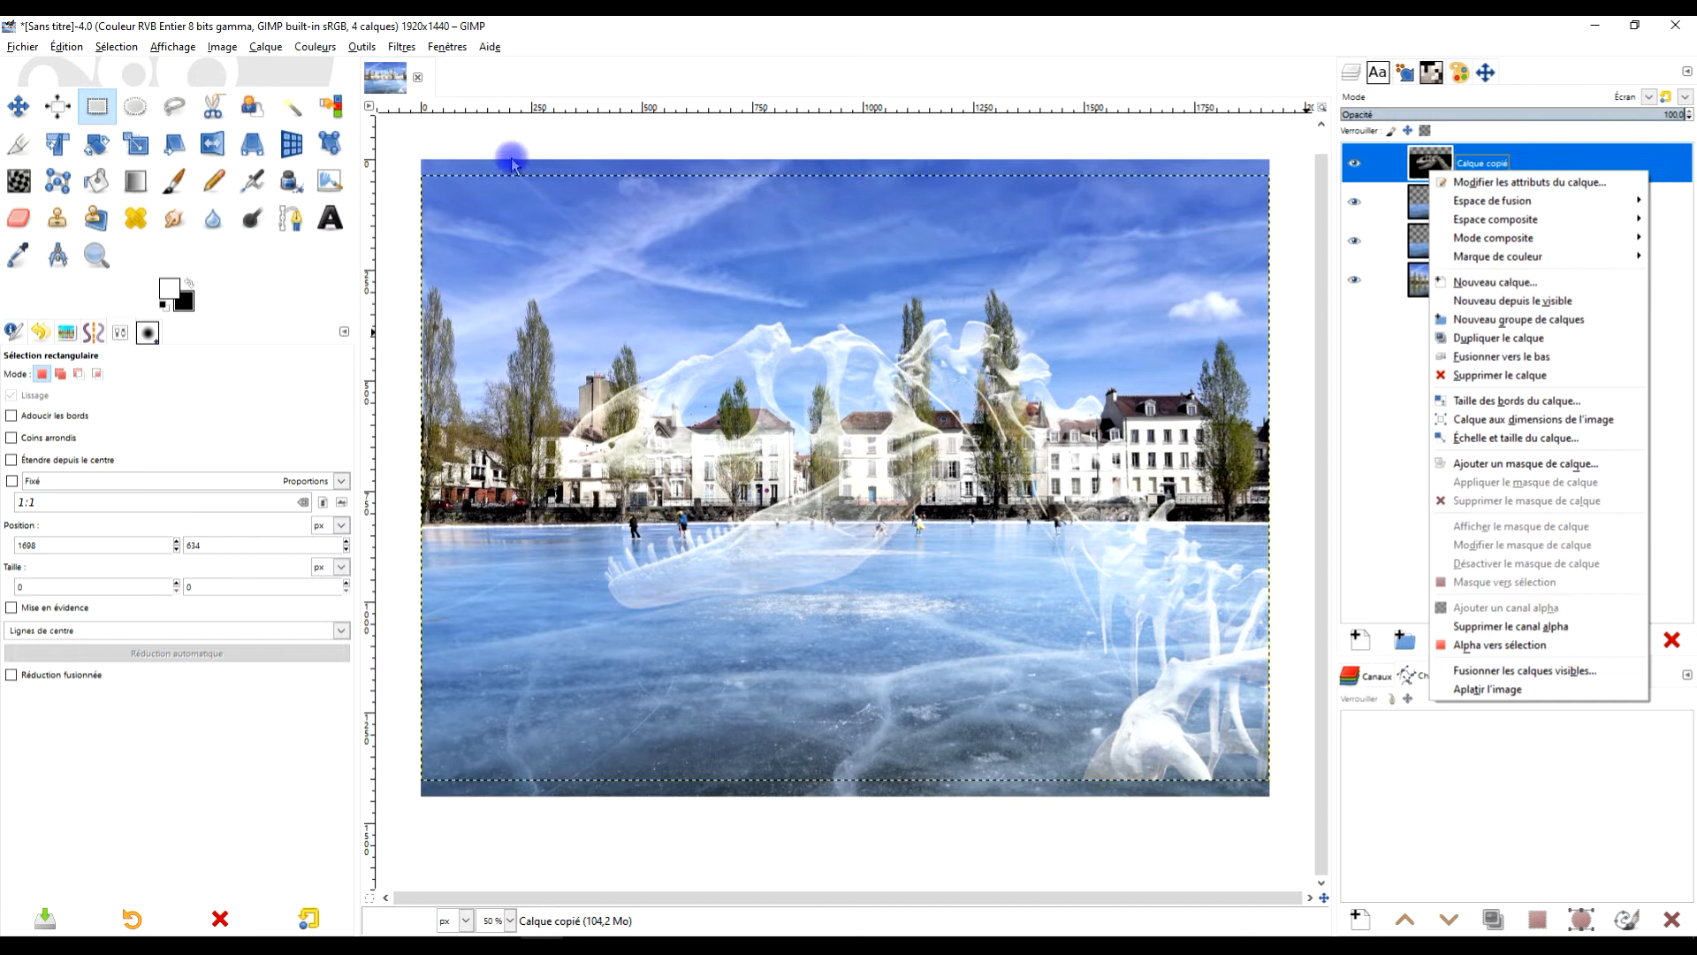
click(289, 55)
click(265, 47)
click(352, 320)
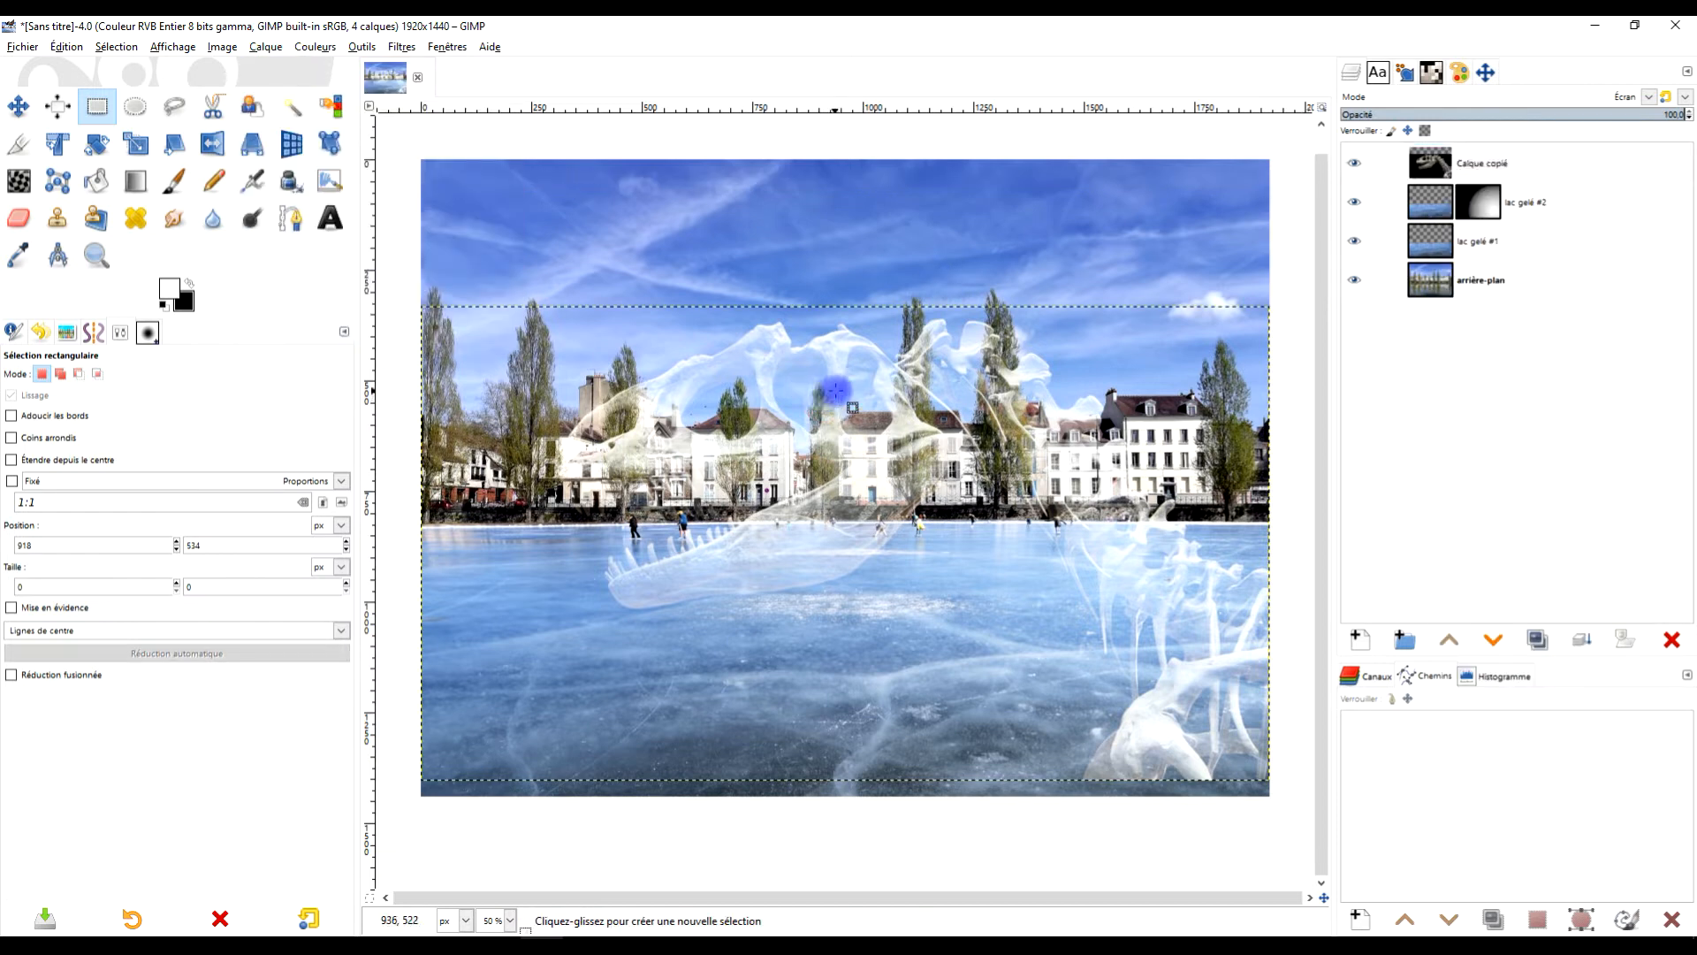
click(252, 142)
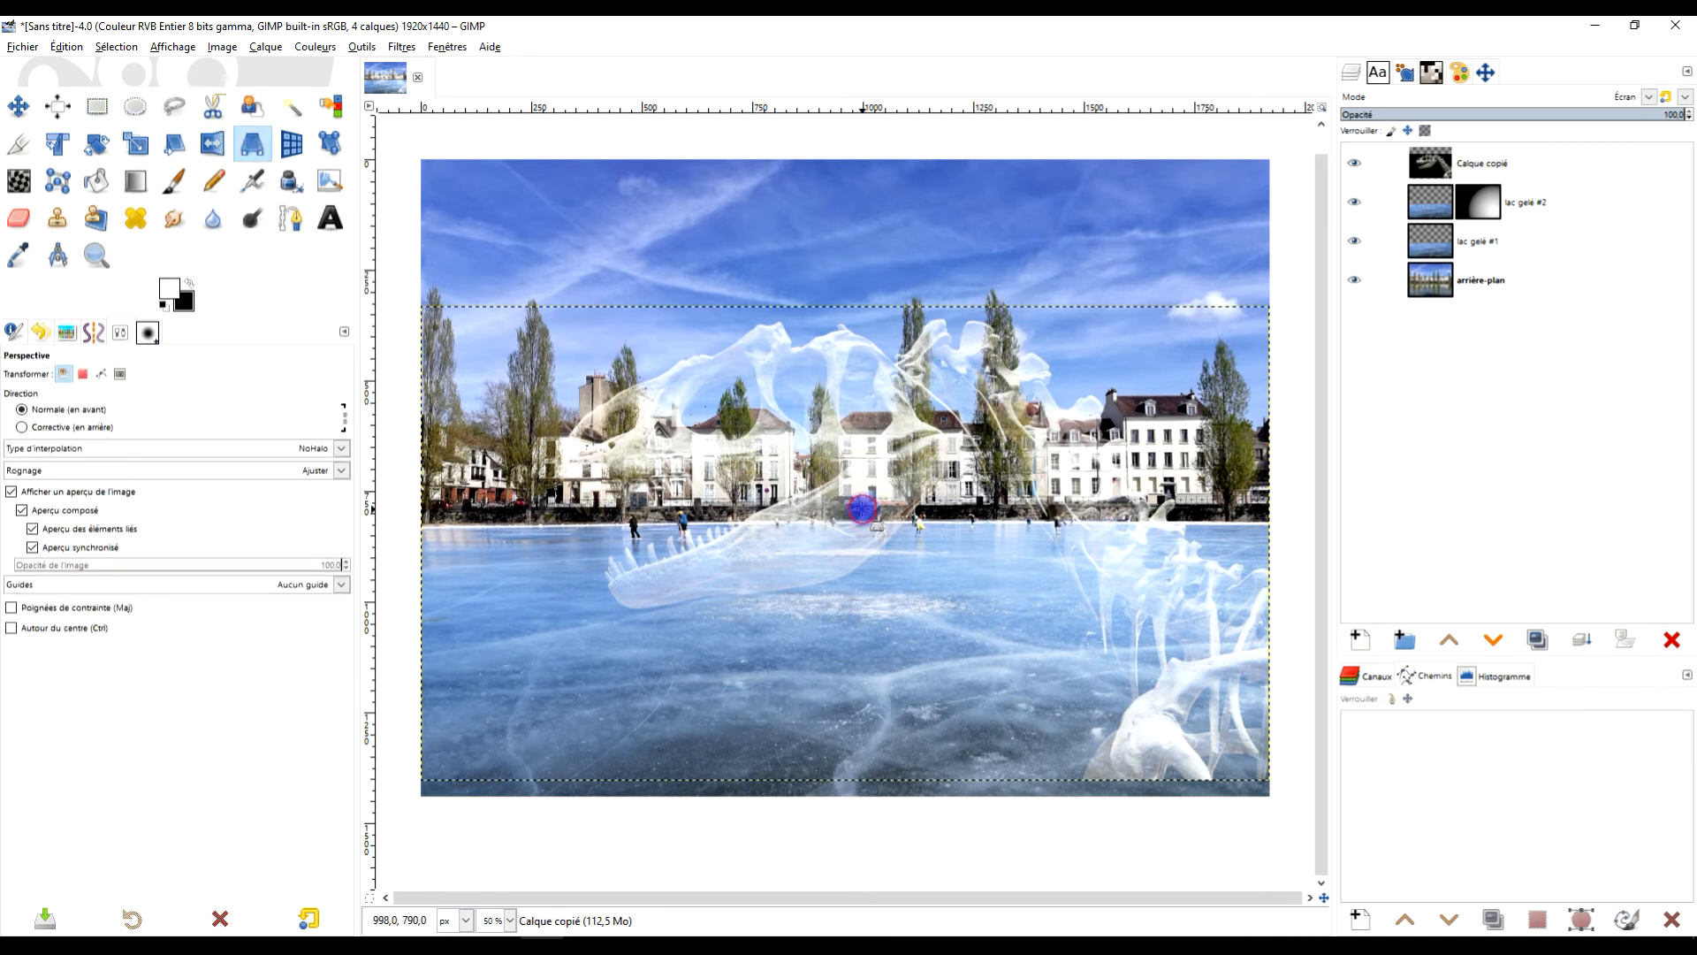
click(862, 508)
key(minus)
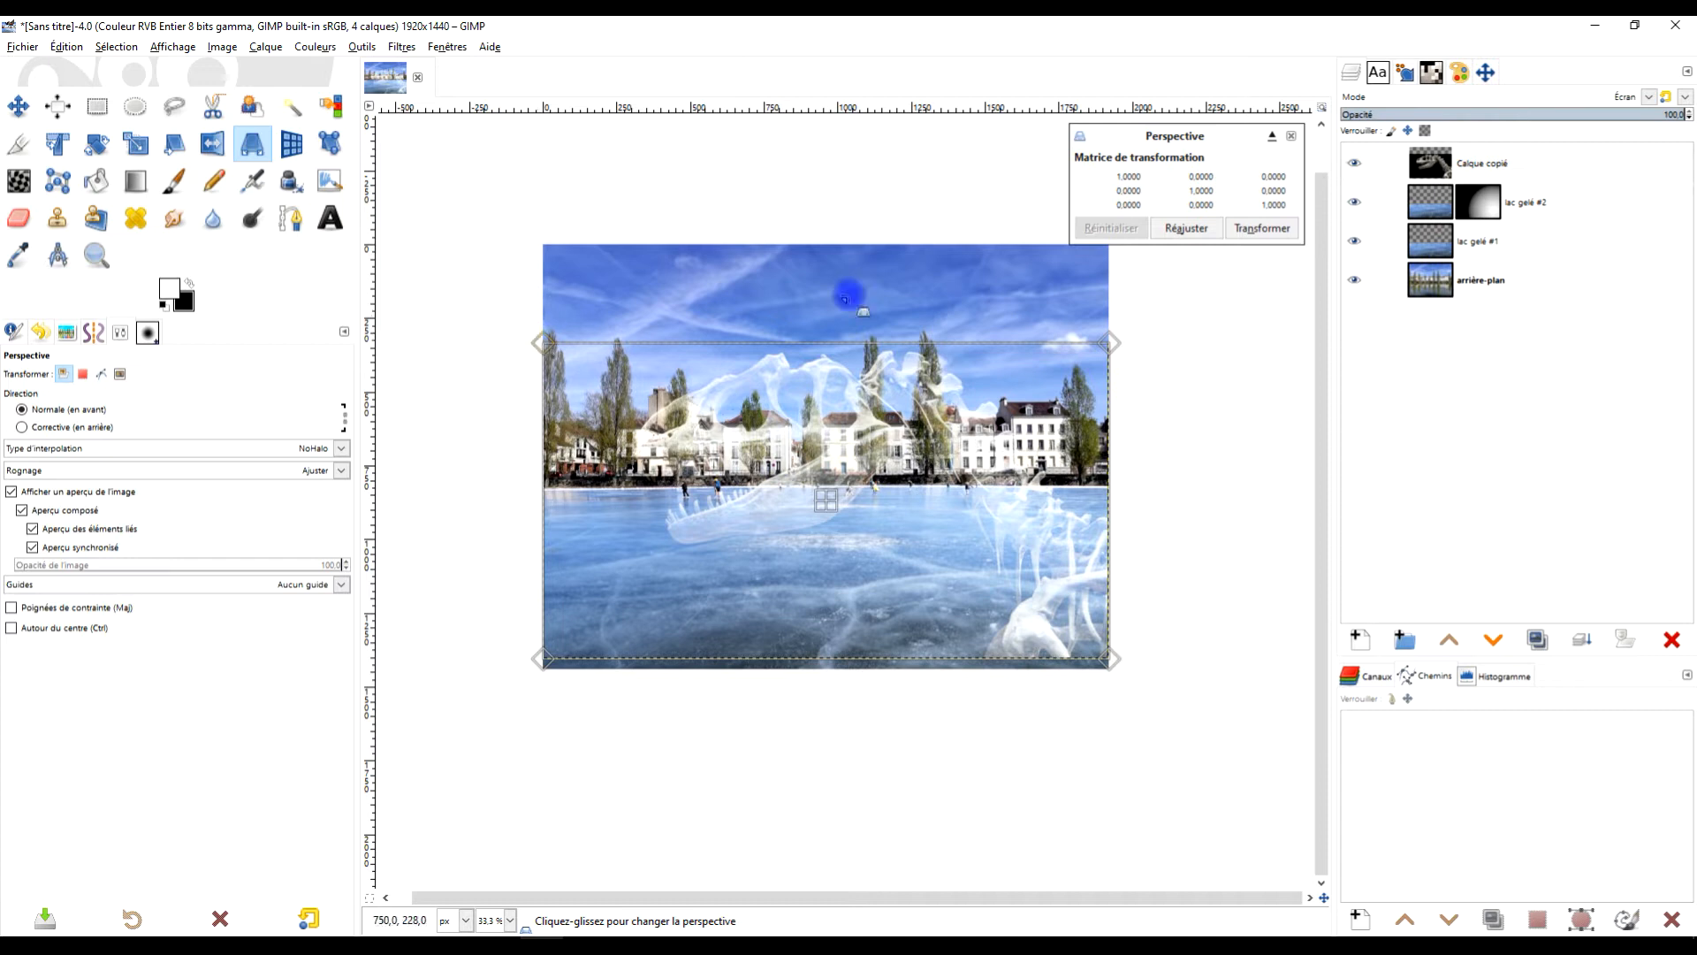
click(1291, 136)
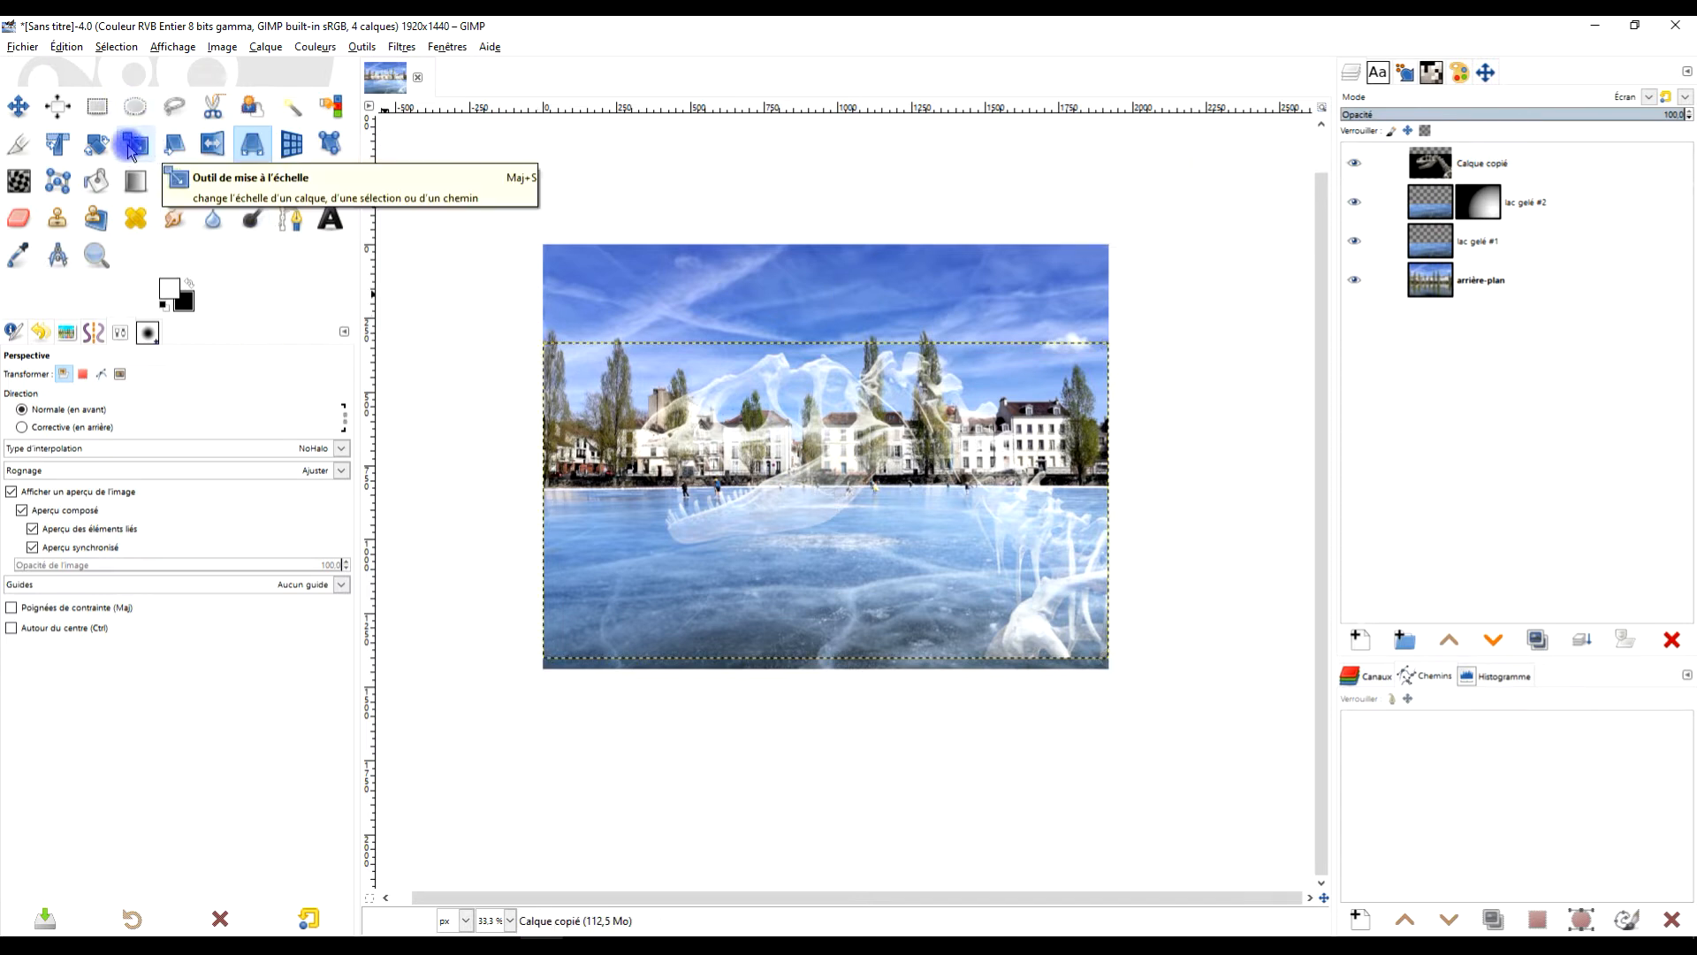
- Rotate the skeleton layer clockwise by about 16.18 degrees around its centre
click(99, 147)
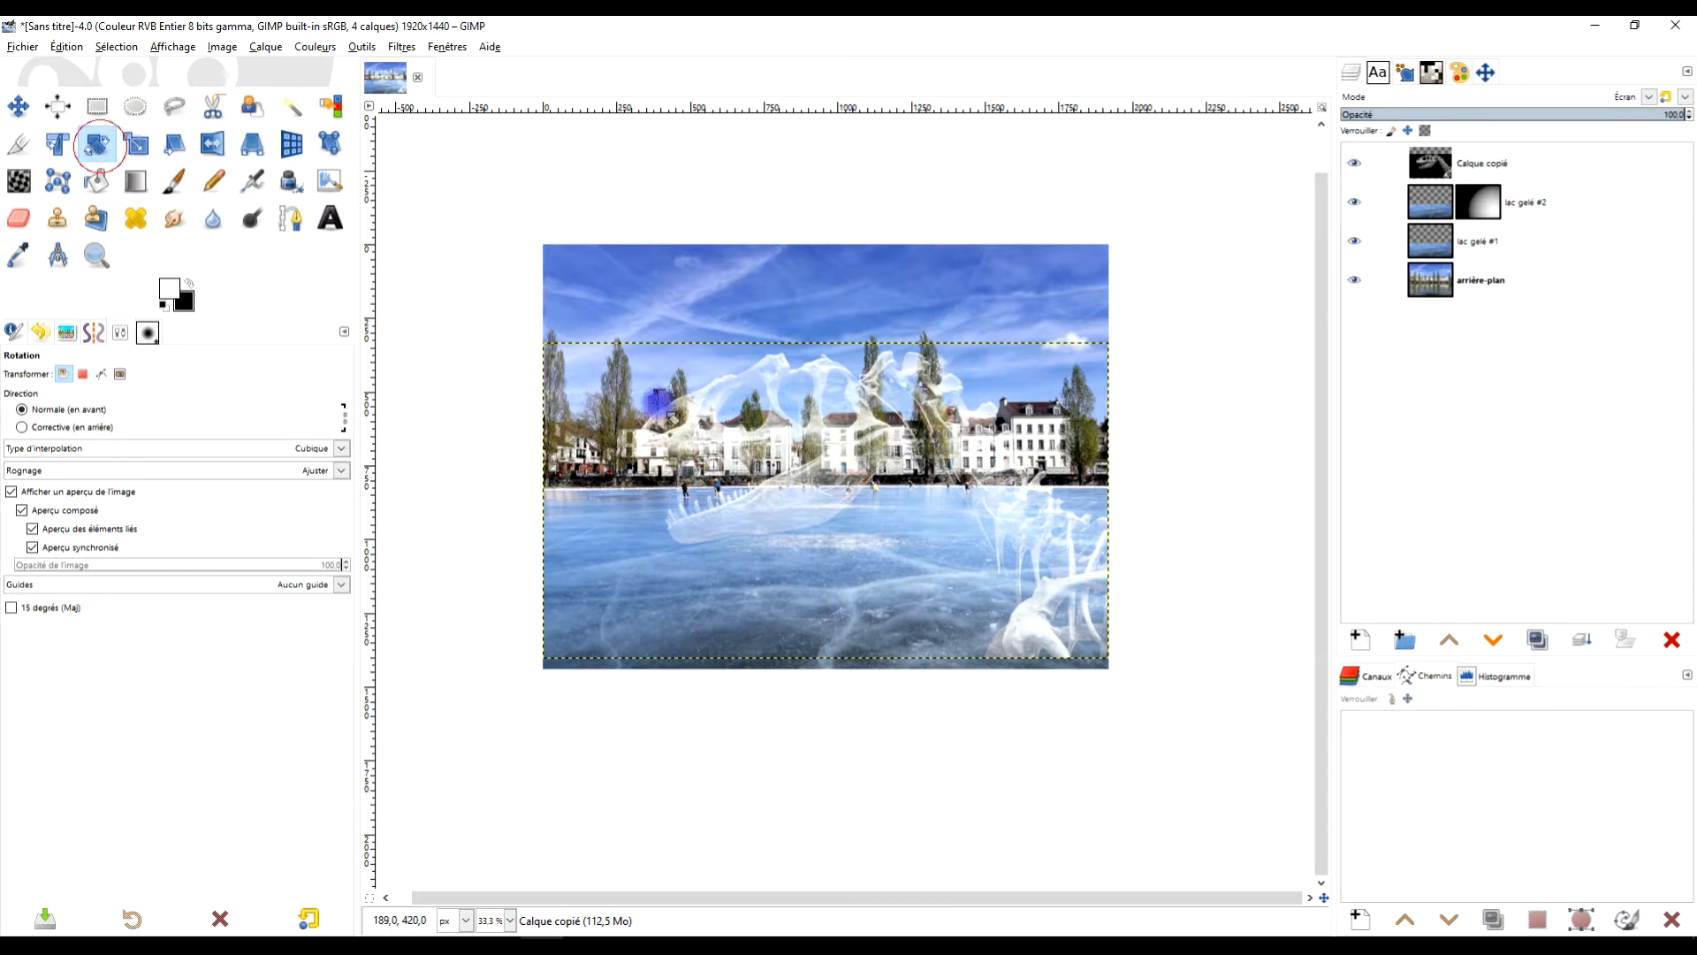
click(1077, 441)
drag(1080, 436, 1098, 509)
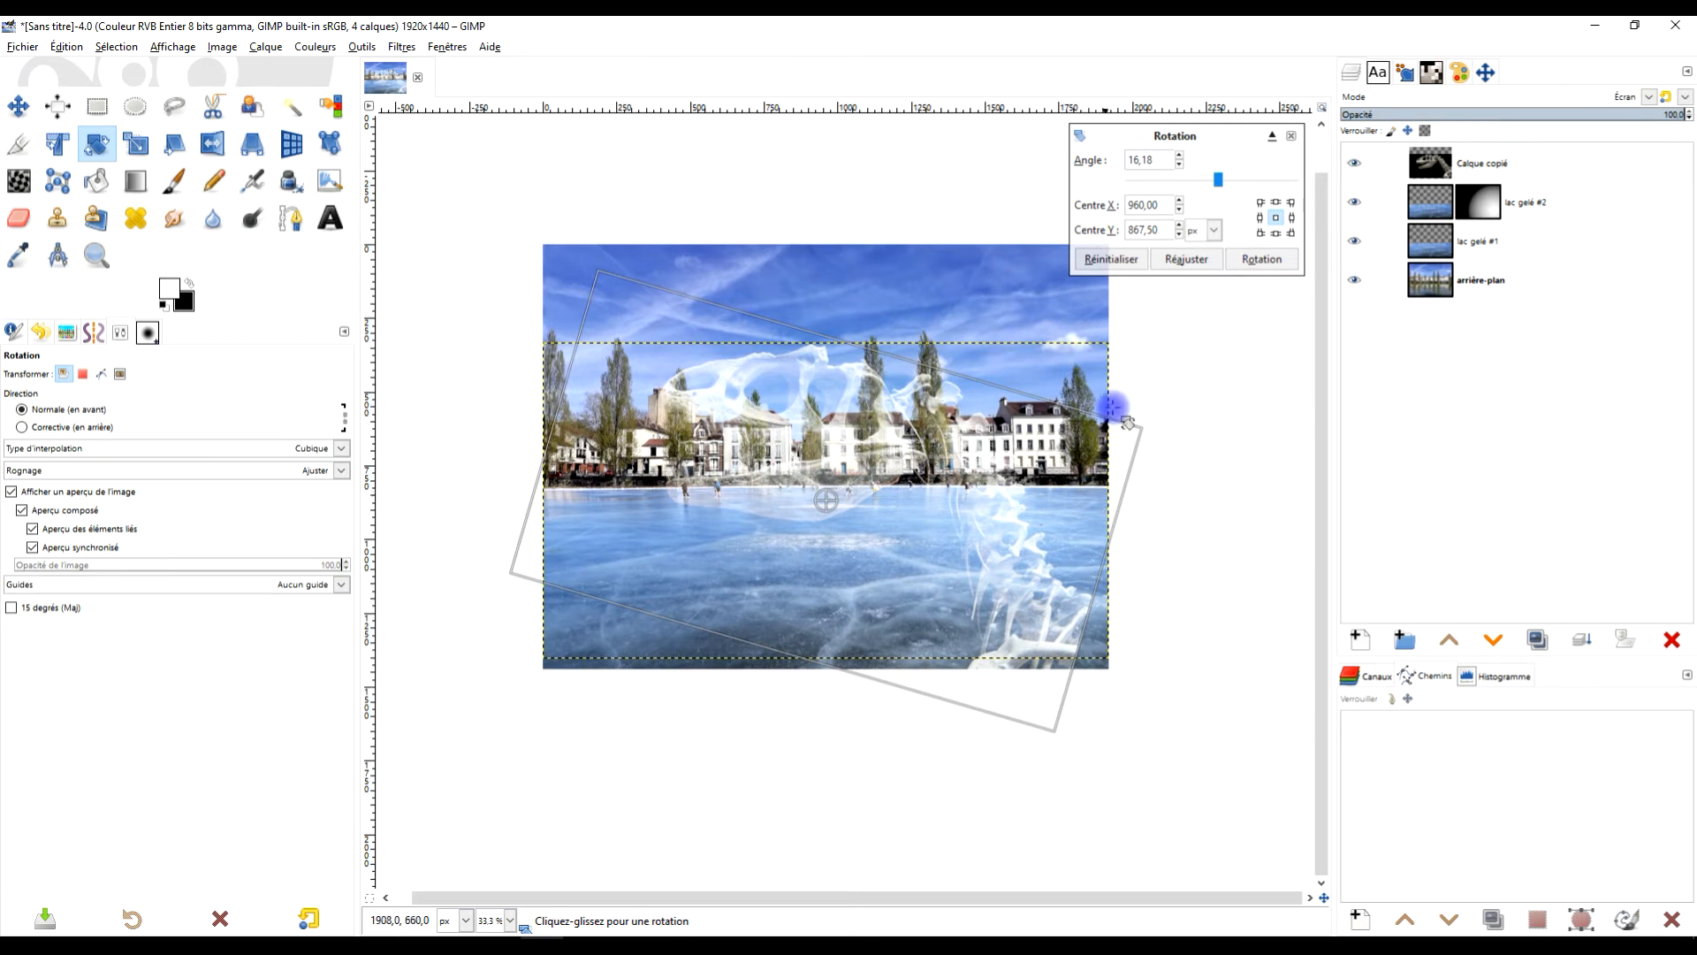
click(1261, 258)
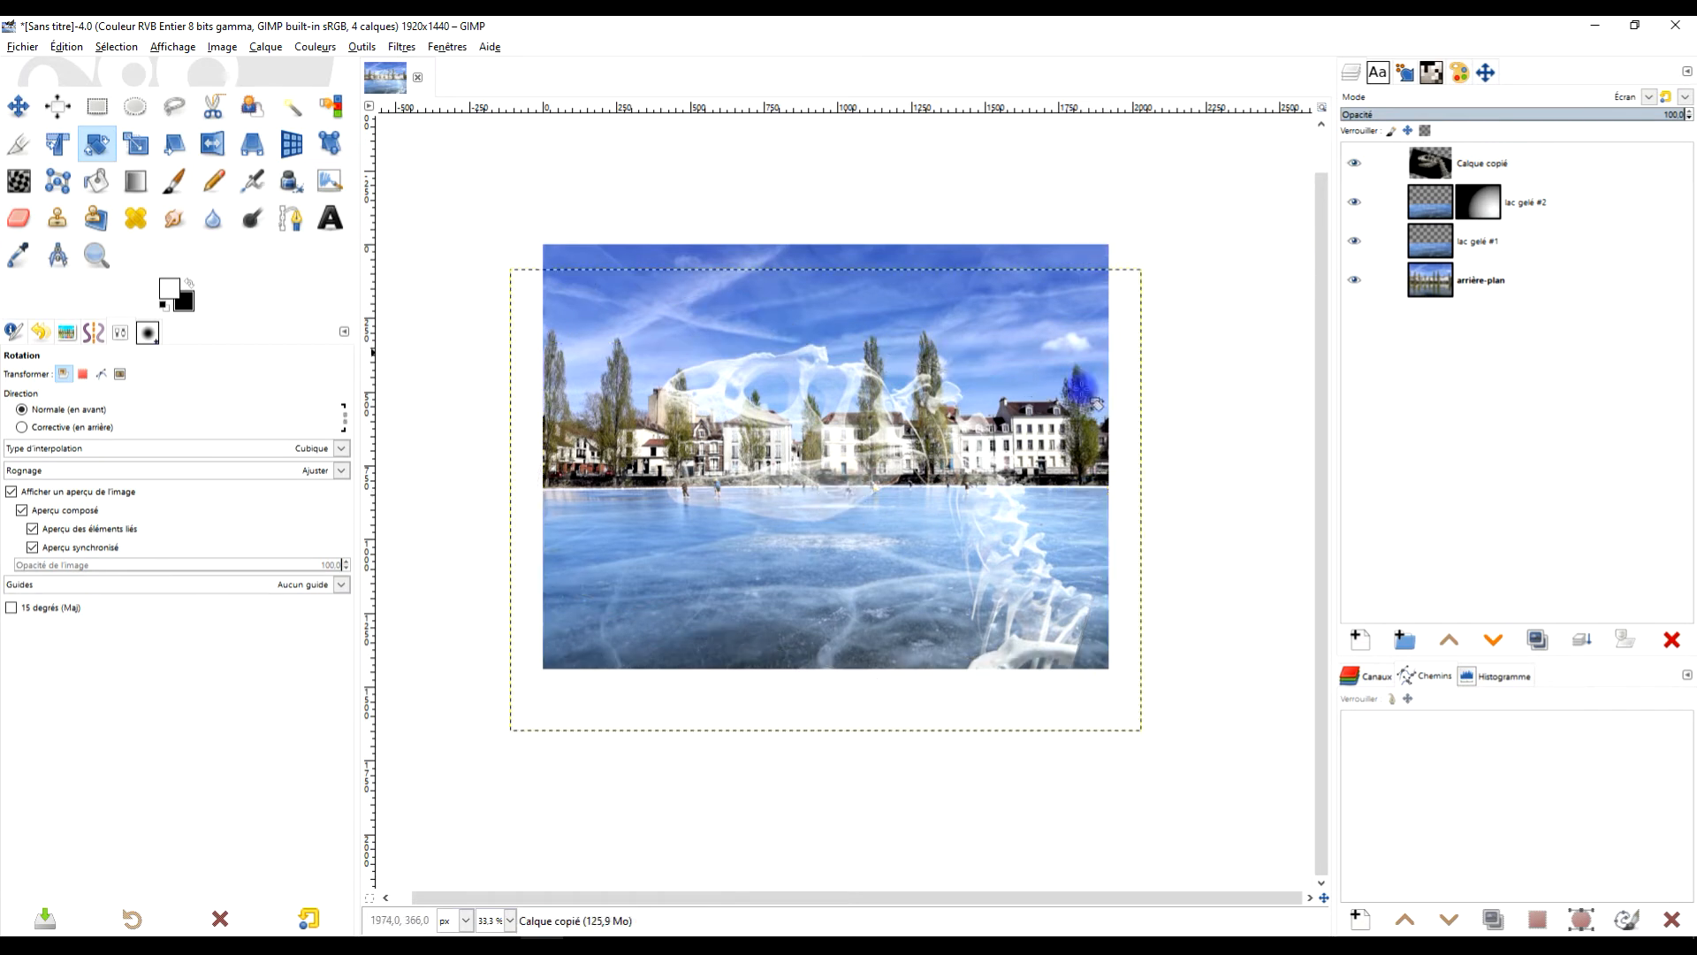
- Flatten the skeleton in perspective by pulling its upper corners down and inward to the ice's far edge and spreading its lower corners outward
click(252, 143)
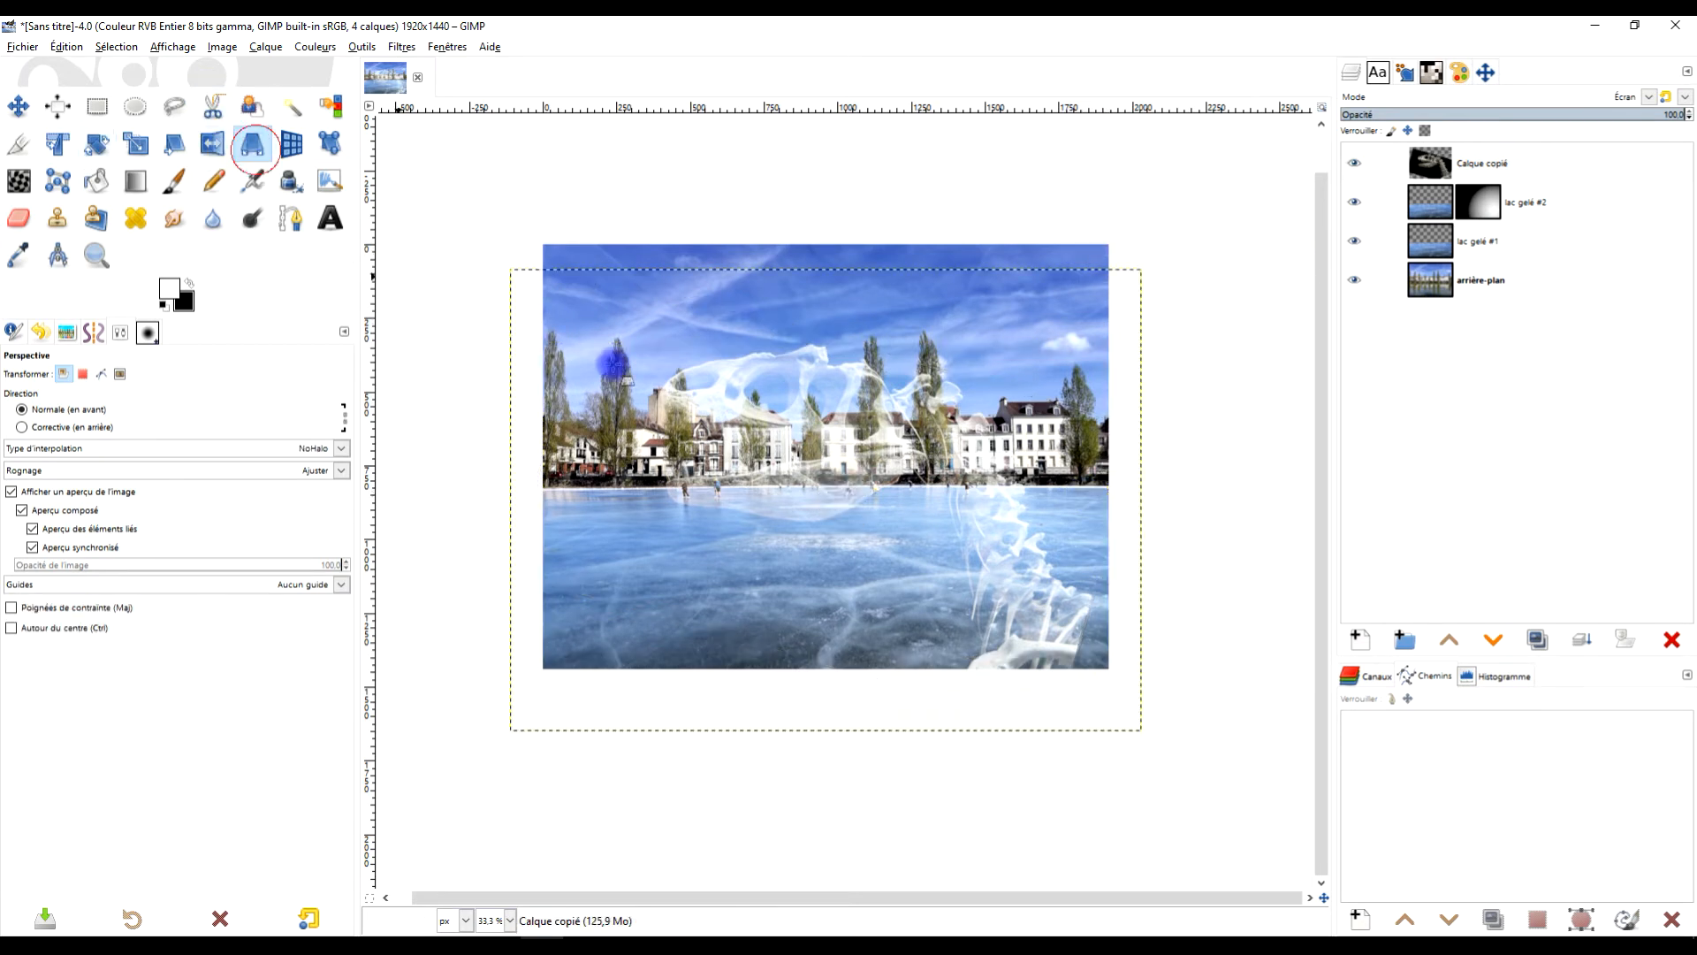
click(807, 489)
drag(512, 267, 577, 495)
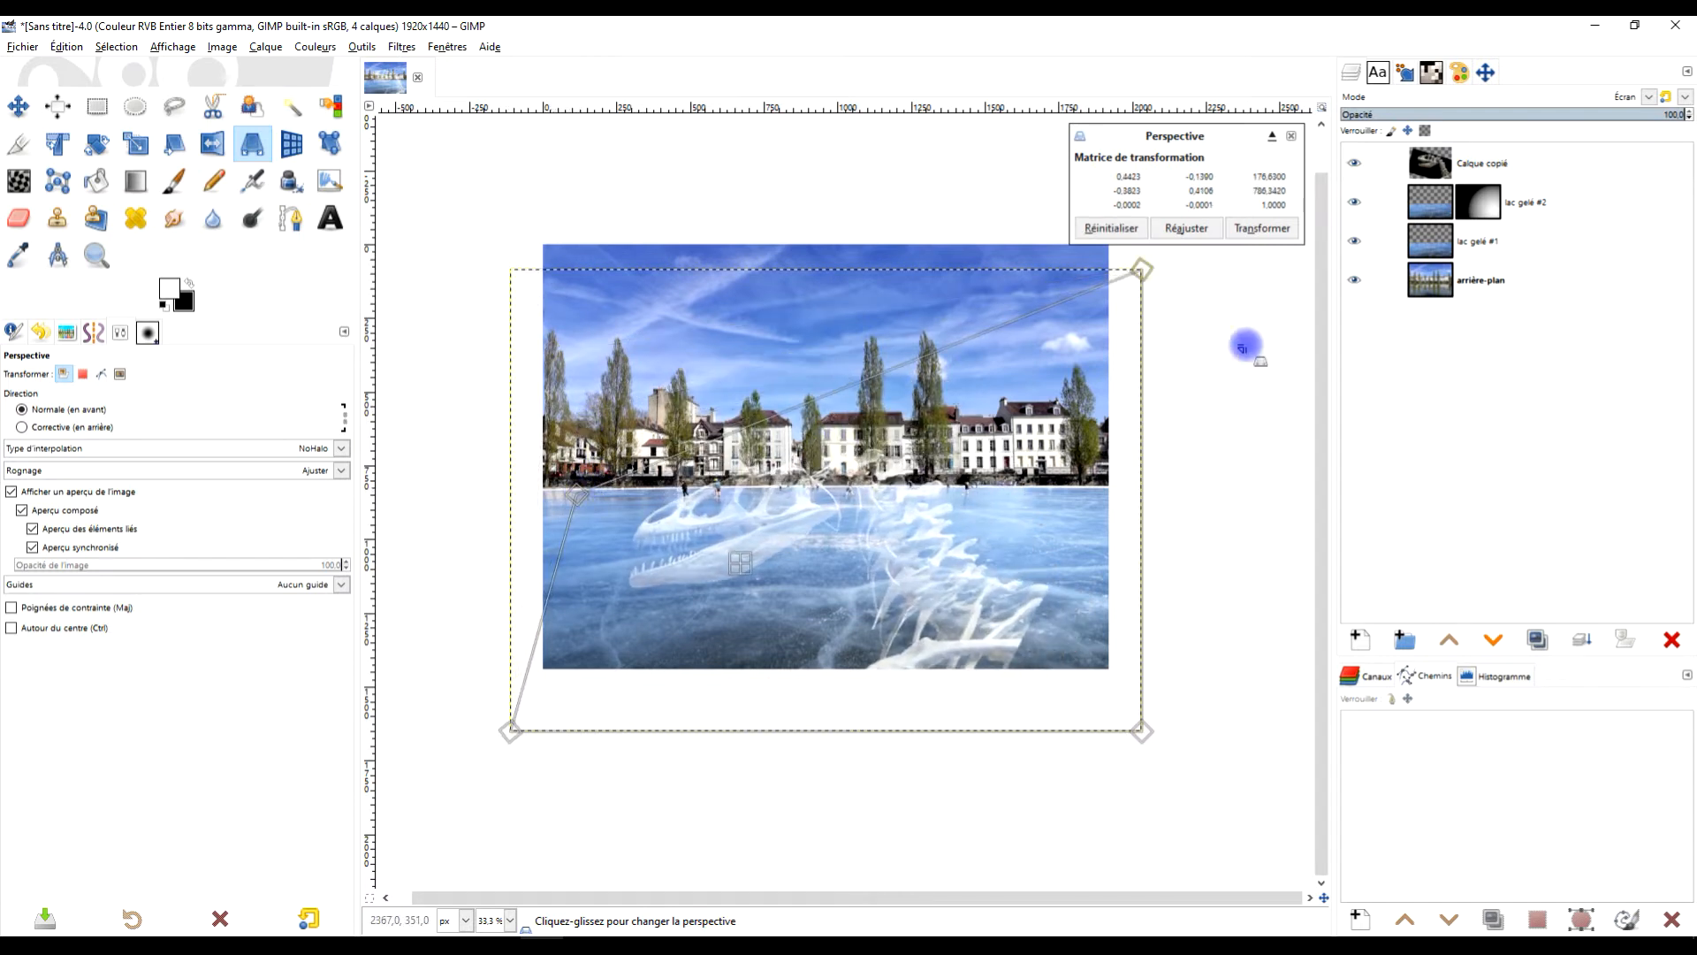
drag(1142, 269, 1062, 488)
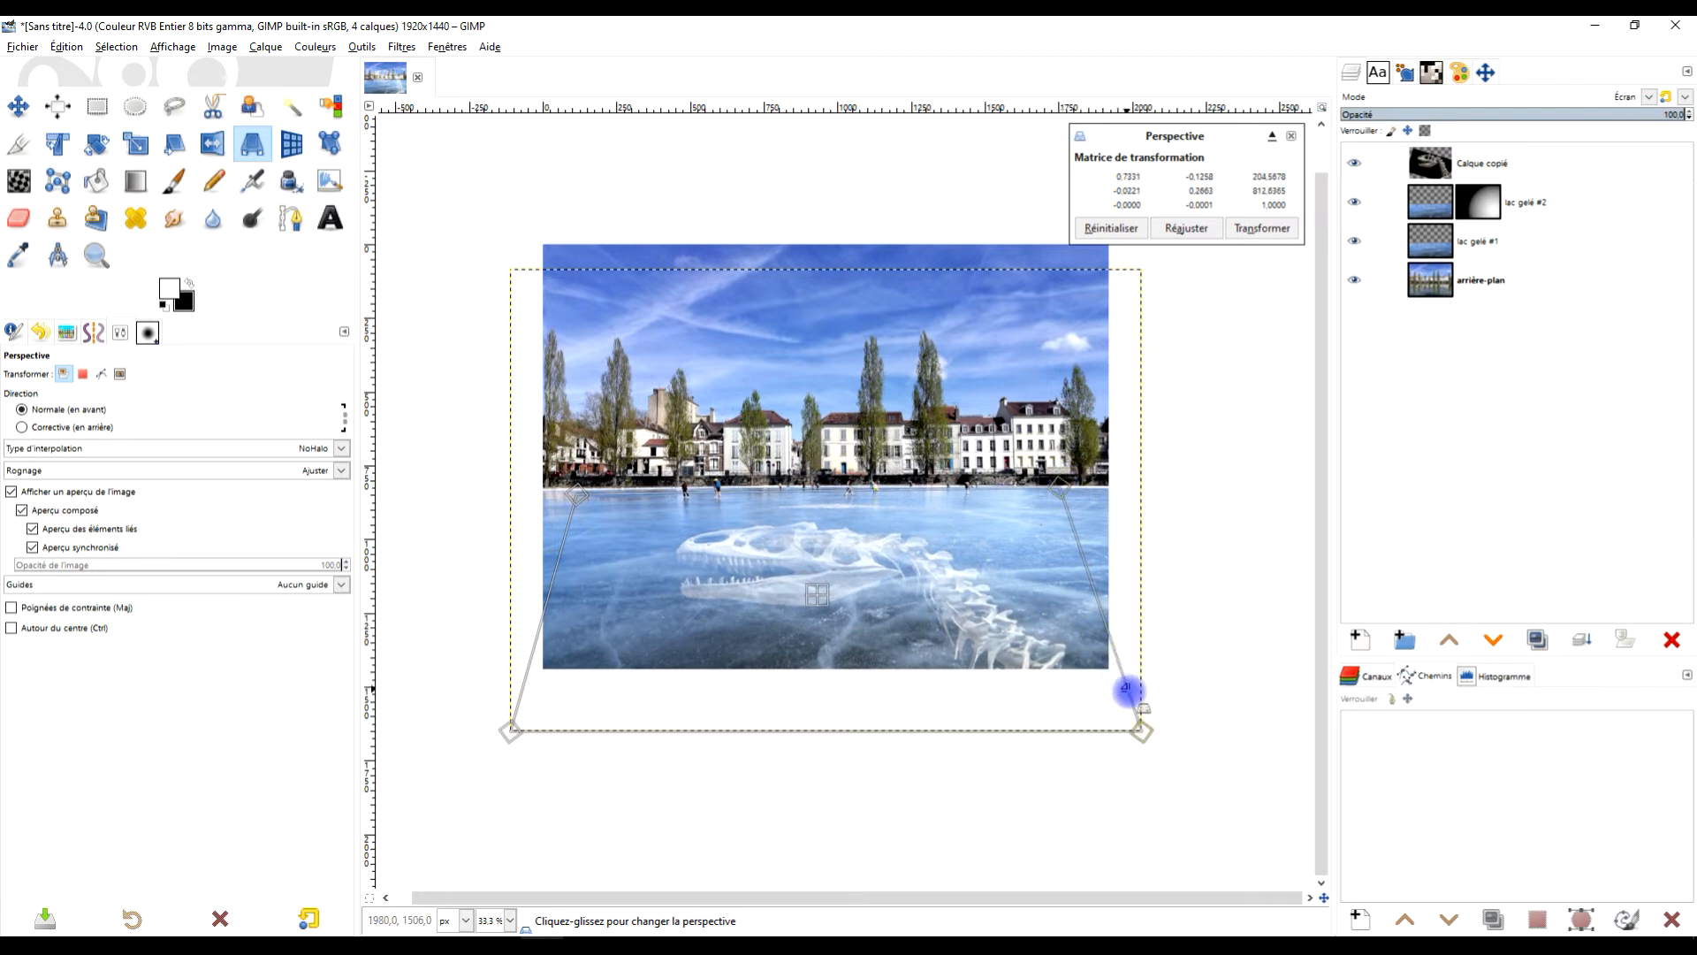
drag(1143, 728, 1203, 690)
drag(507, 730, 463, 696)
drag(809, 573, 831, 573)
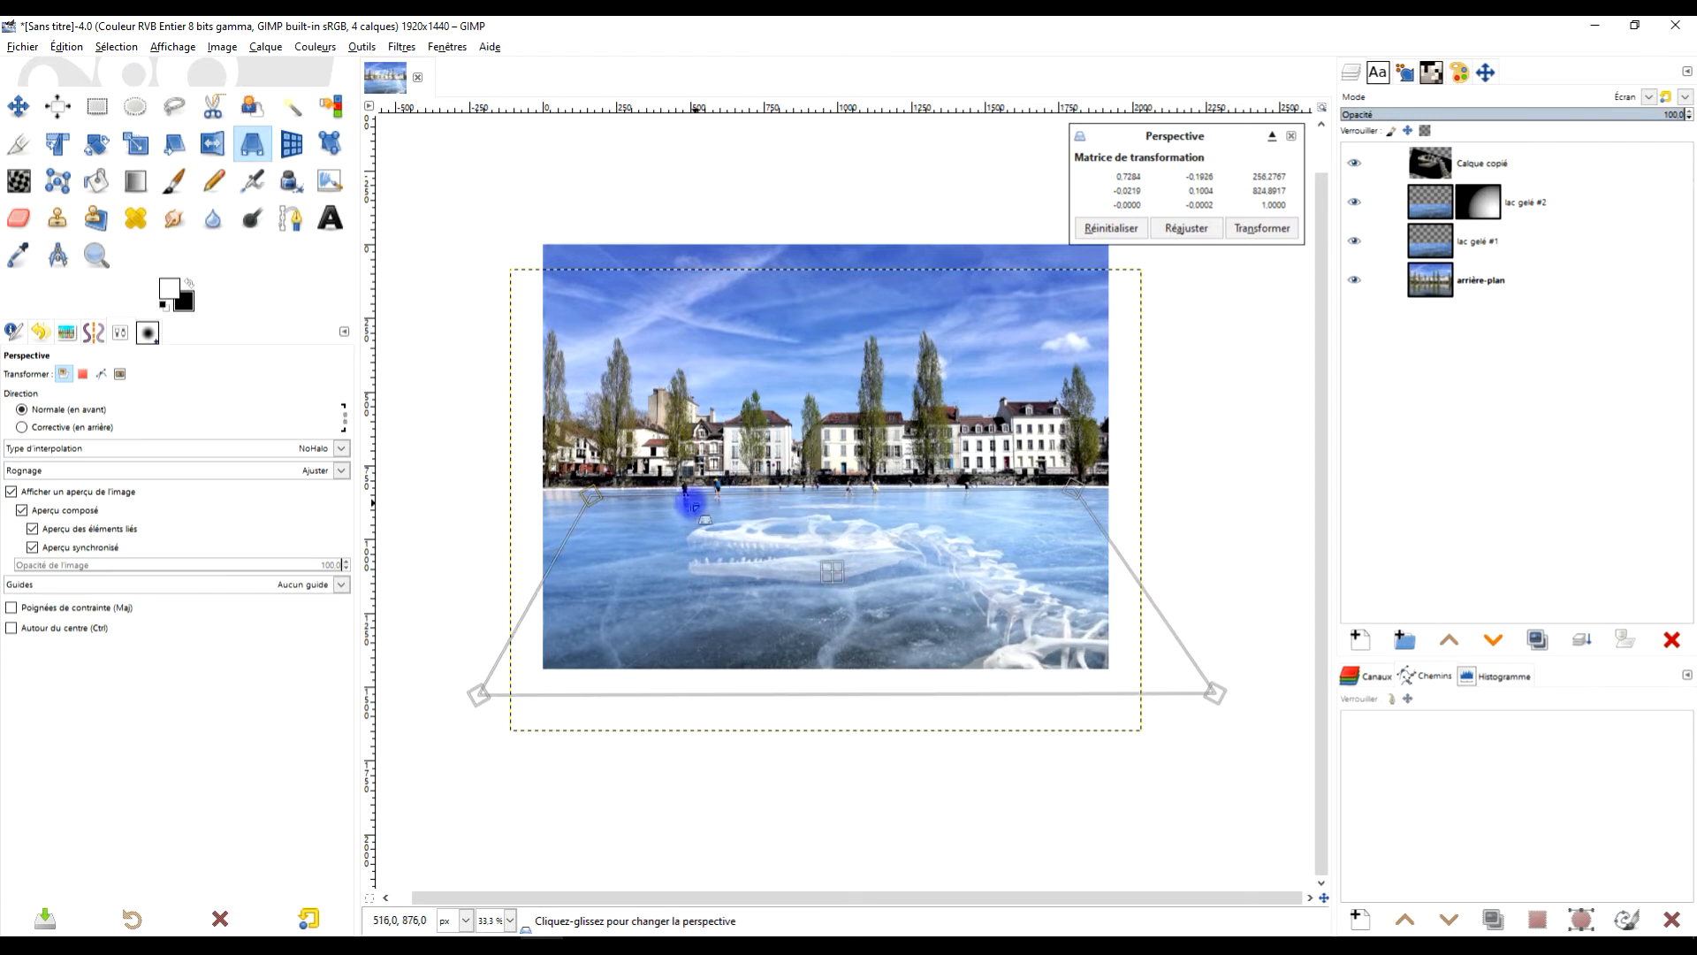
- Fine-tune the skeleton's upper perspective corners slightly lower and inward on the ice, and apply the transformation
scroll(620, 489, up, 1)
drag(575, 500, 597, 521)
drag(1165, 610, 1052, 592)
mouse_move(1187, 492)
mouse_down()
mouse_move(1185, 522)
mouse_move(1162, 501)
mouse_up()
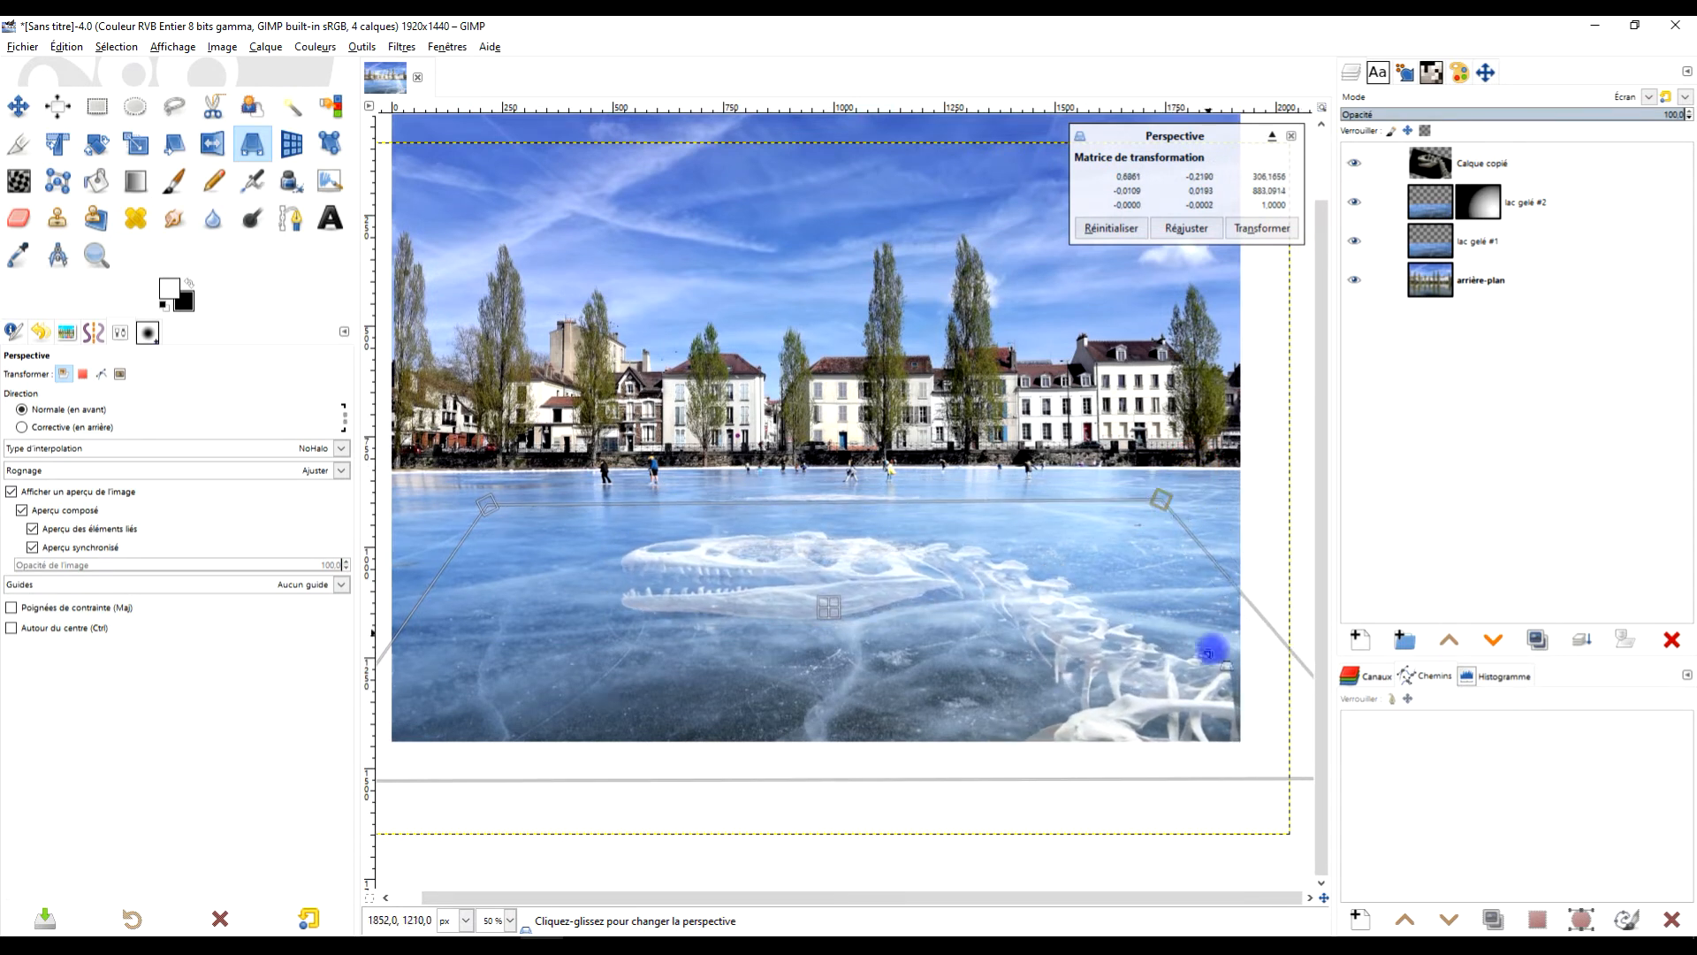
drag(1209, 654, 937, 569)
drag(1193, 708, 1207, 705)
drag(748, 576, 931, 594)
click(1262, 229)
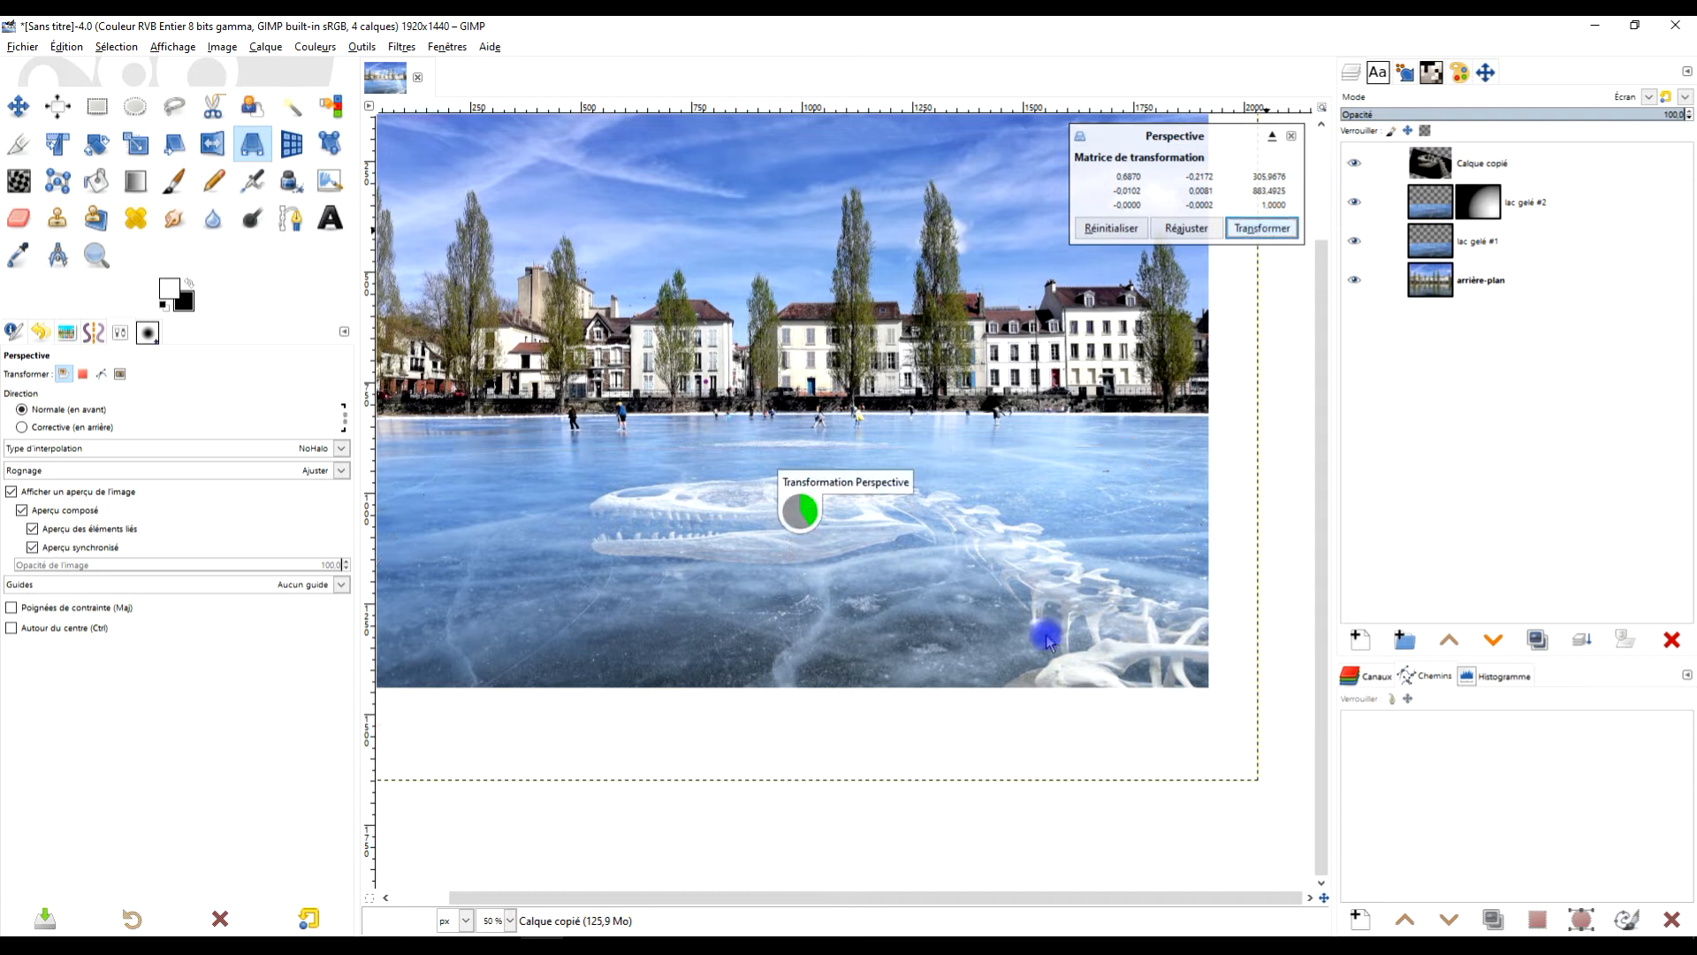
- Fit the skeleton layer's boundary to the image dimensions
scroll(993, 605, down, 2)
scroll(1111, 482, up, 1)
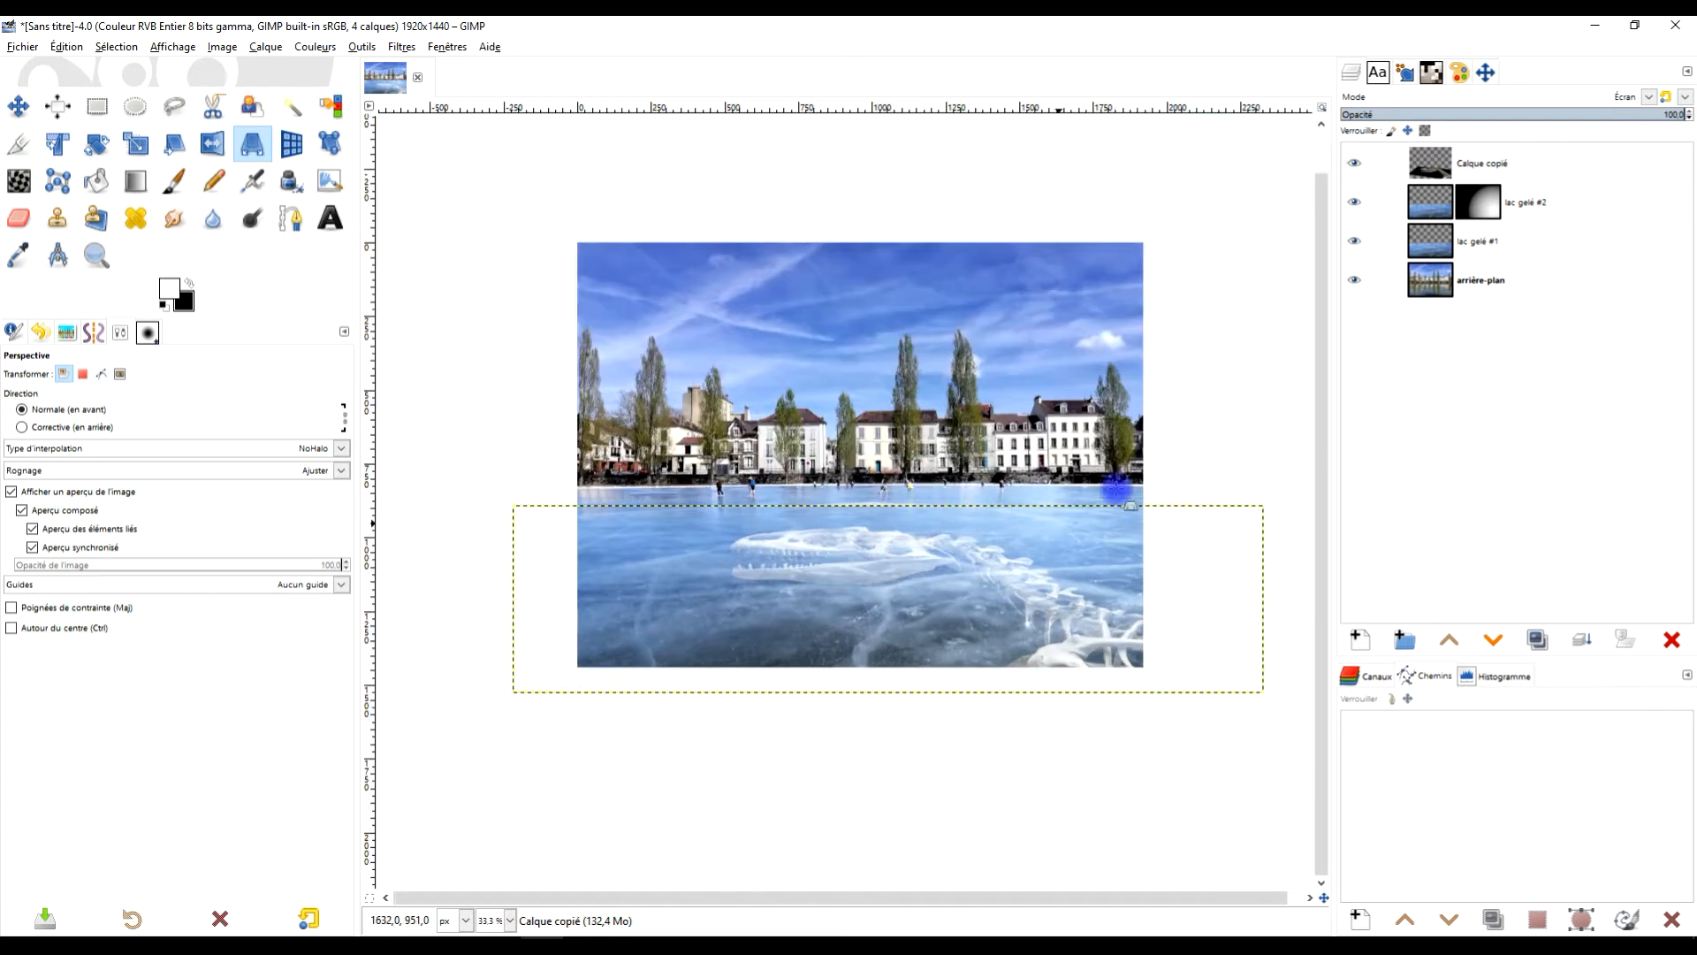
right_click(1508, 163)
click(1437, 410)
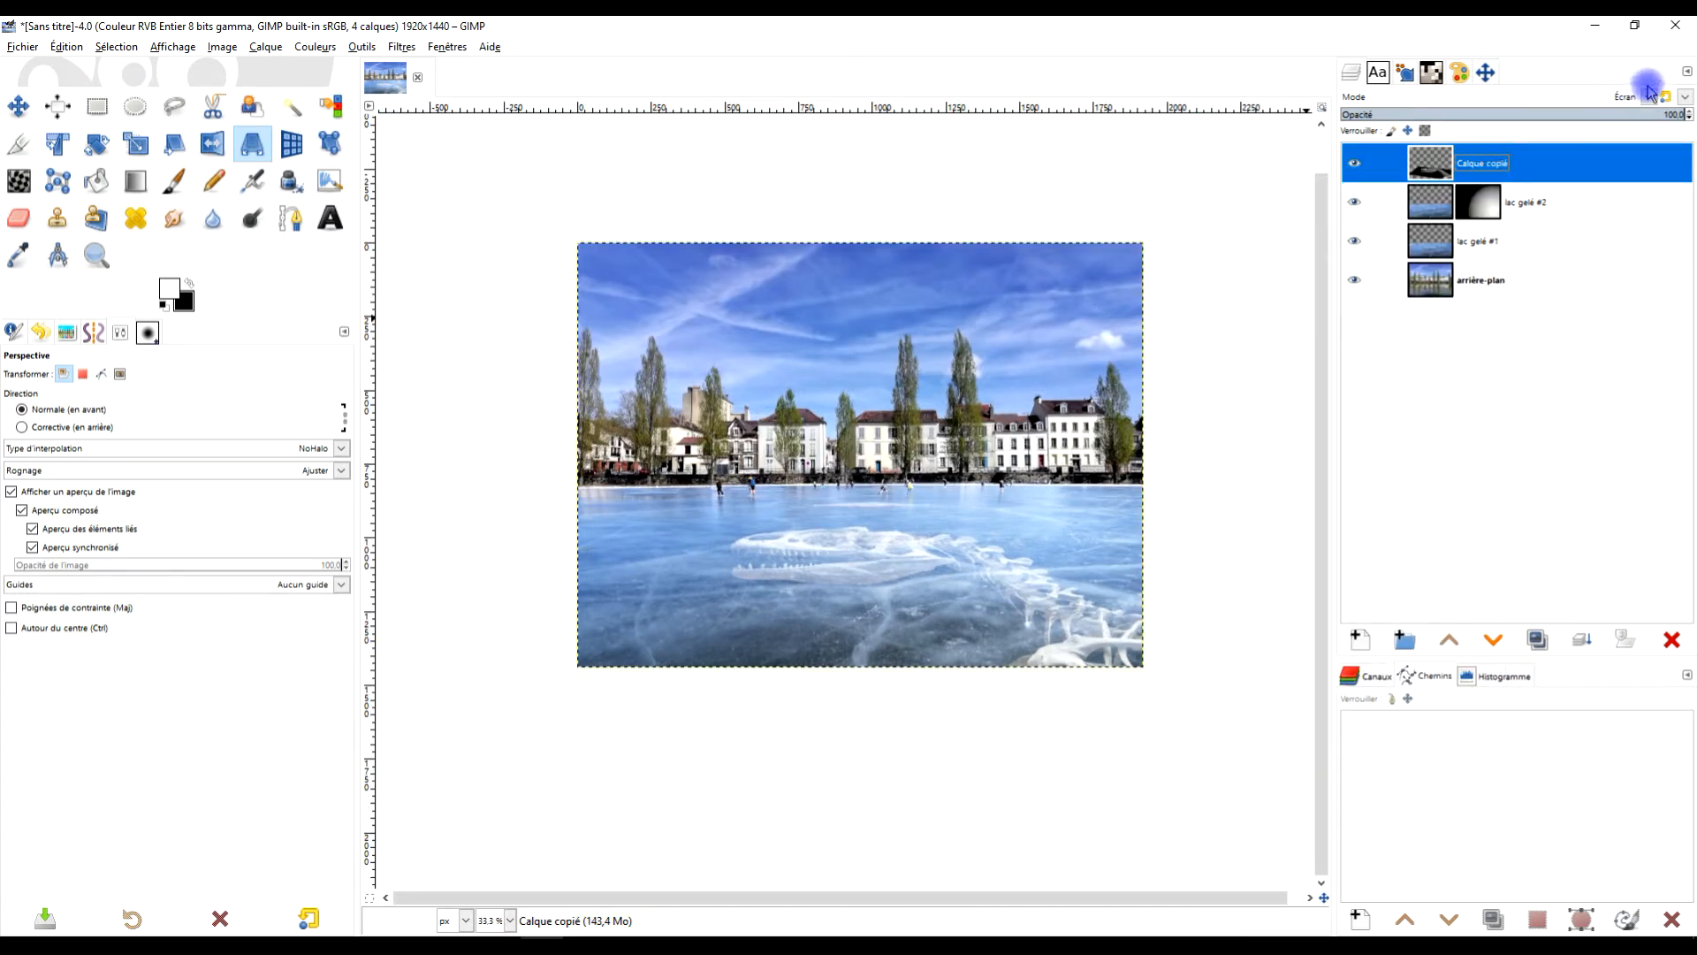
- Lower the skeleton layer's opacity to about 74.1 so it blends into the ice
drag(1629, 110, 1530, 113)
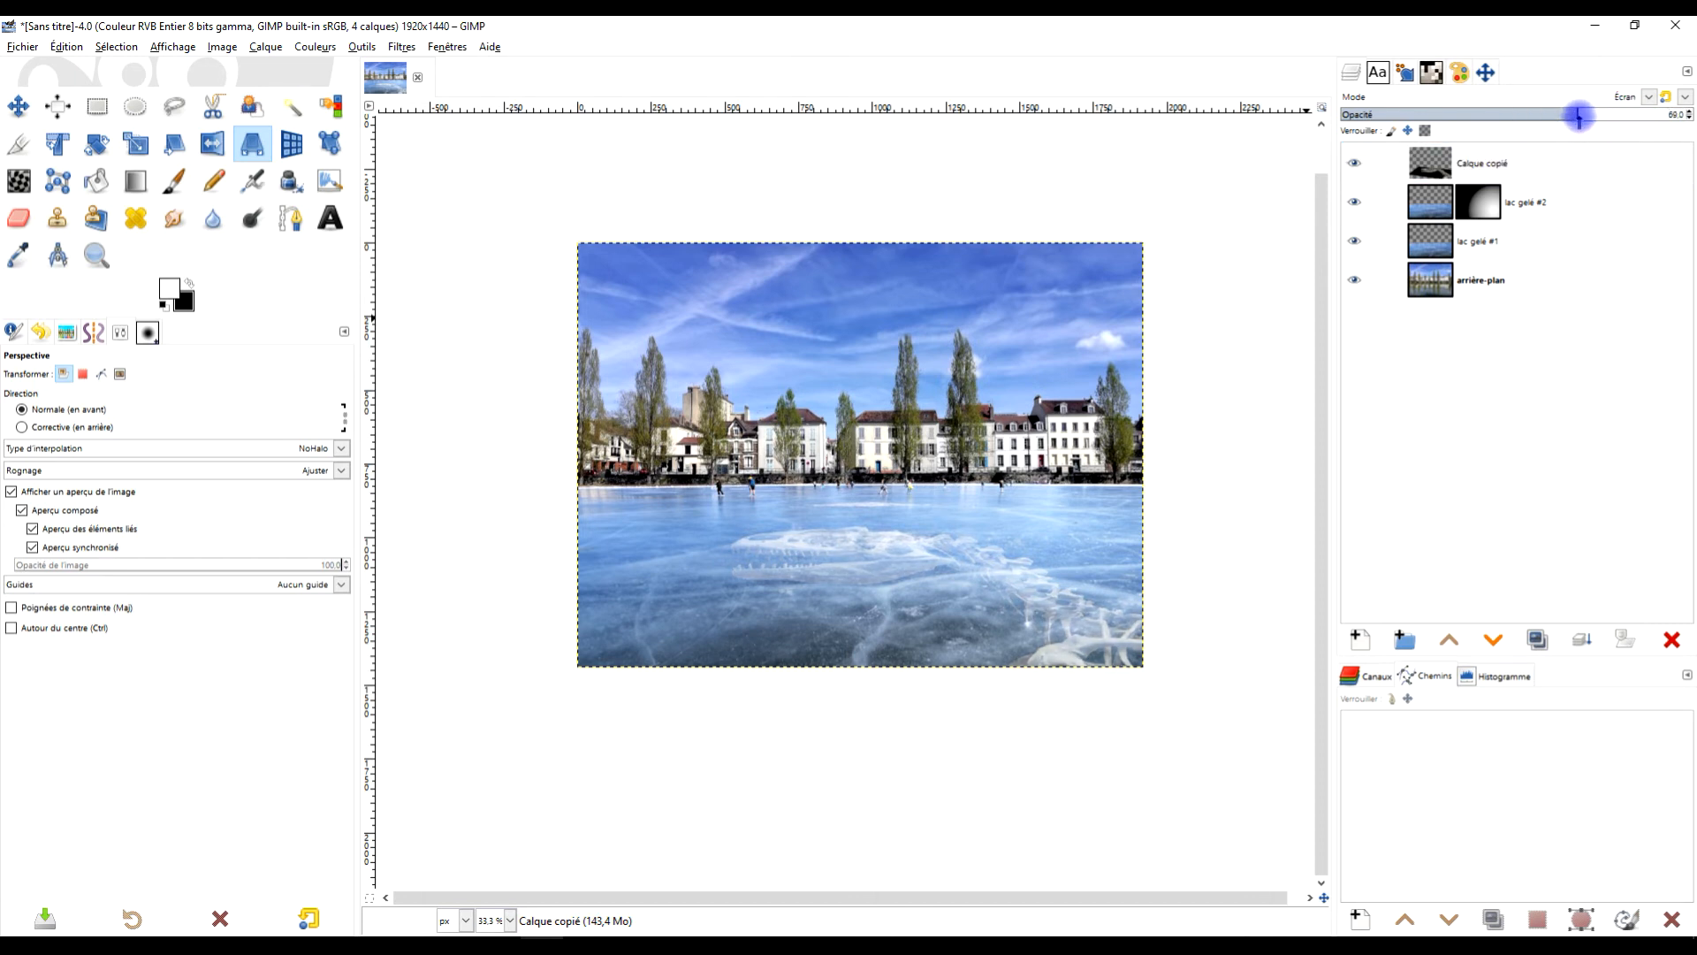
scroll(1000, 496, up, 1)
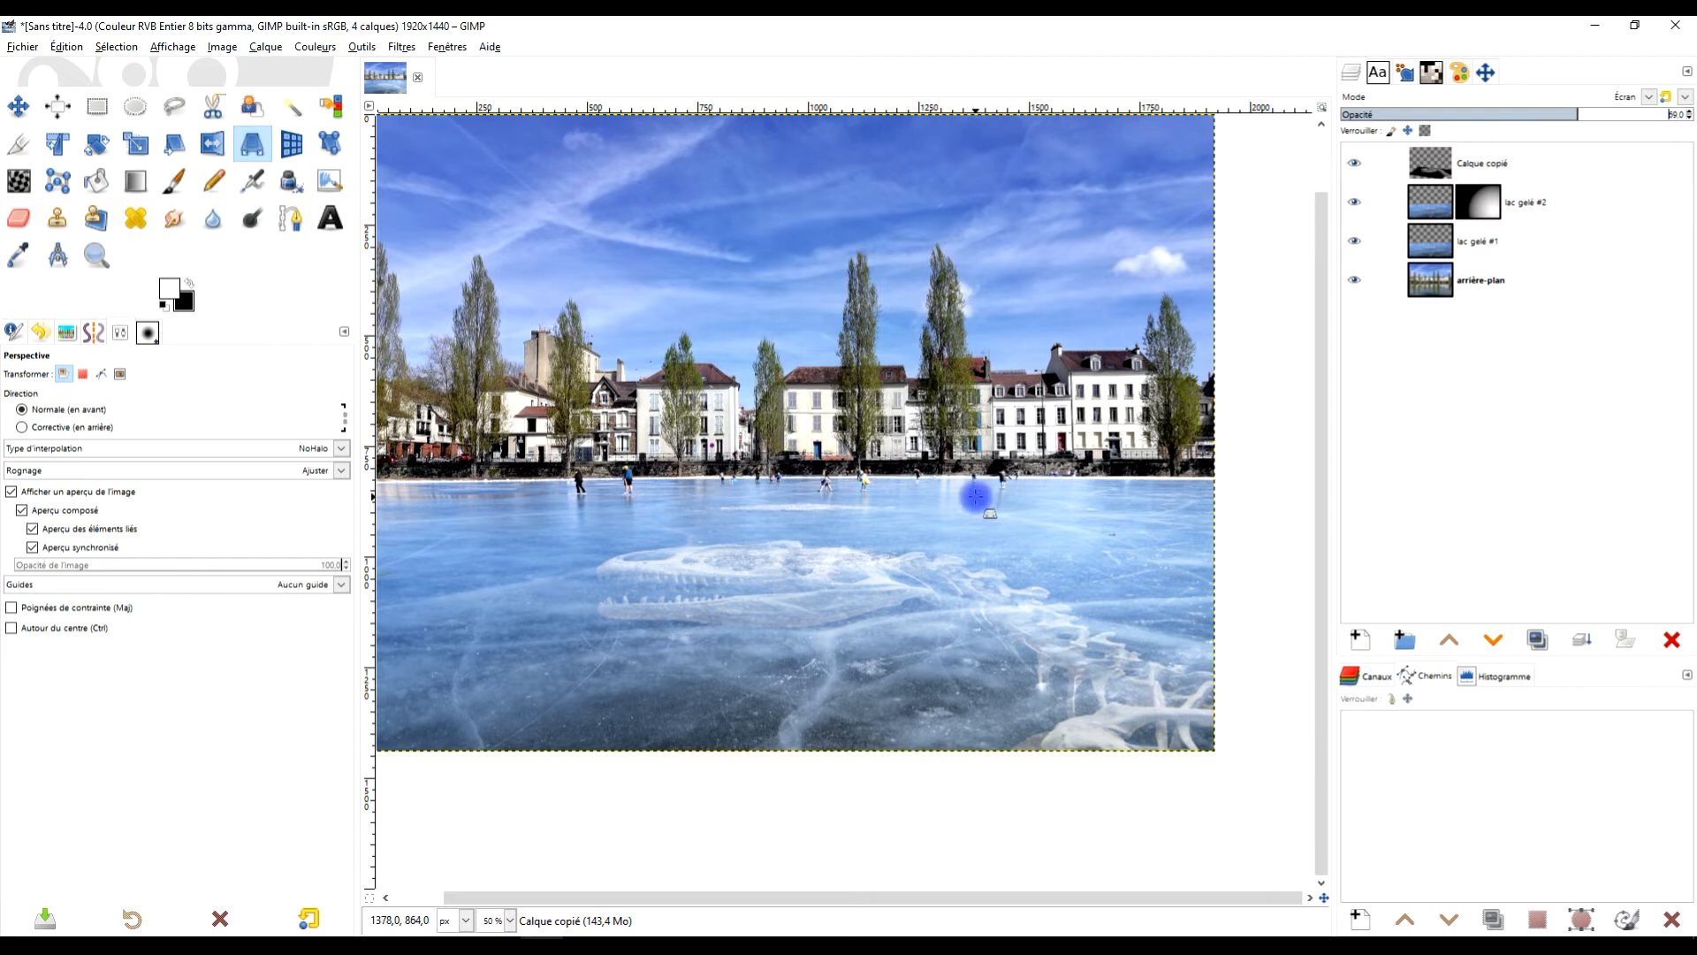
drag(975, 496, 1093, 521)
drag(1625, 114, 1636, 116)
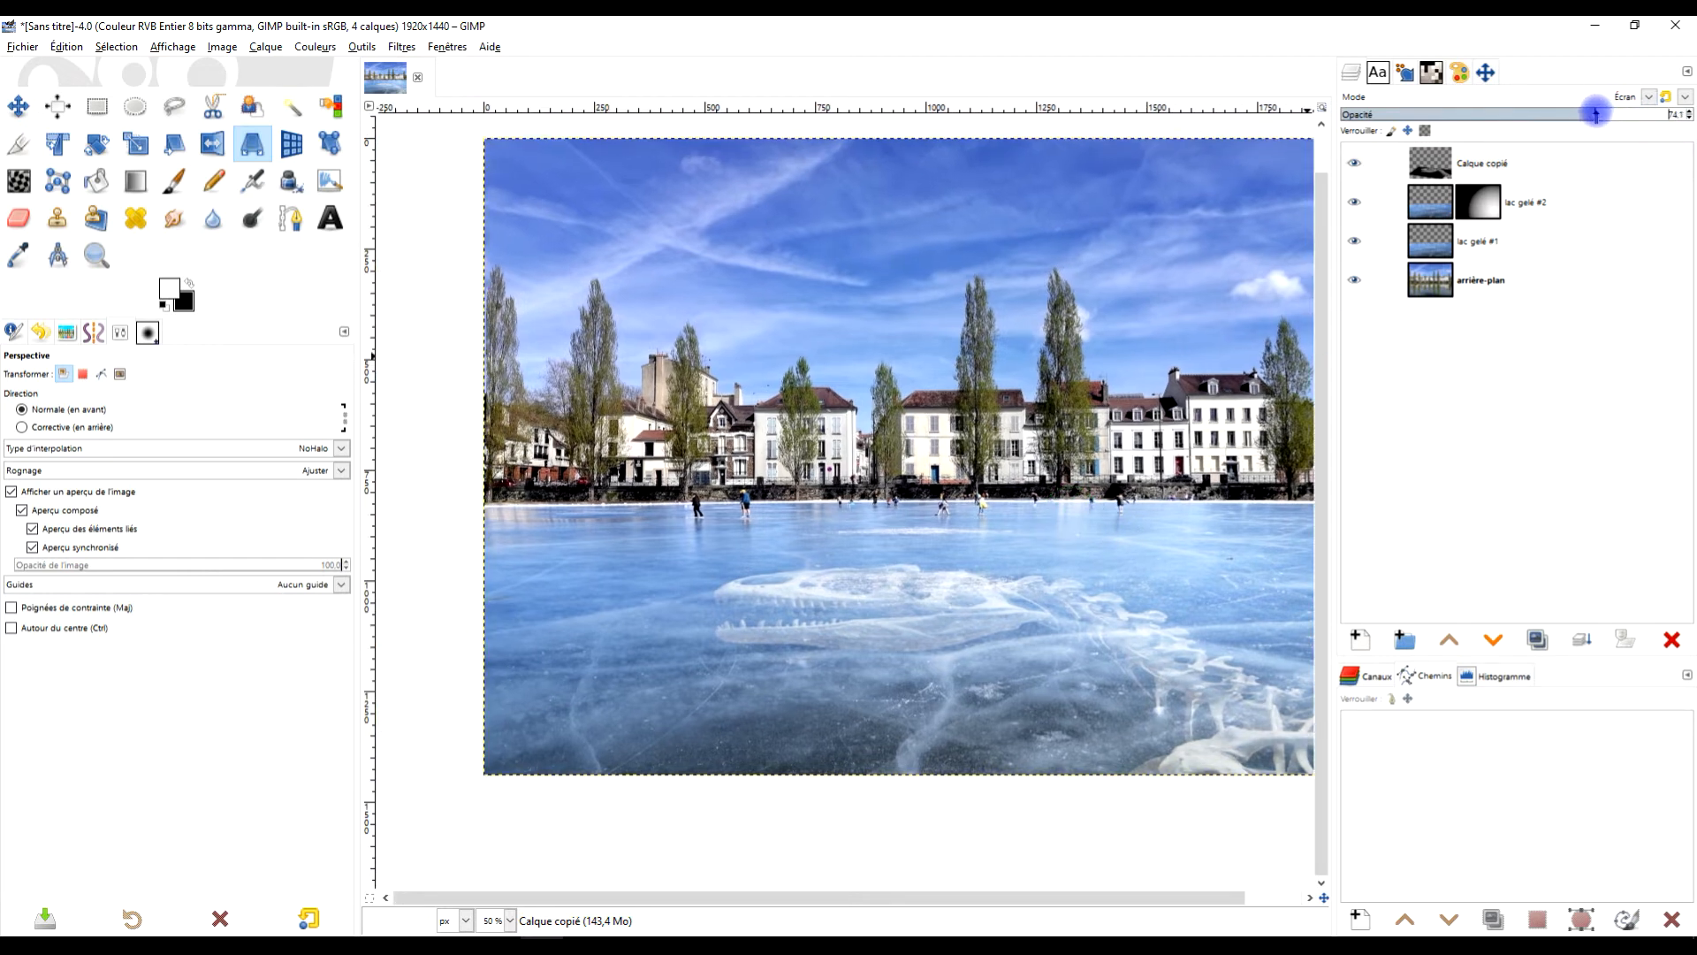
drag(1051, 623, 986, 614)
- Try strengthening the skeleton with a duplicate layer at varied opacity, and delete the duplicate
click(1490, 163)
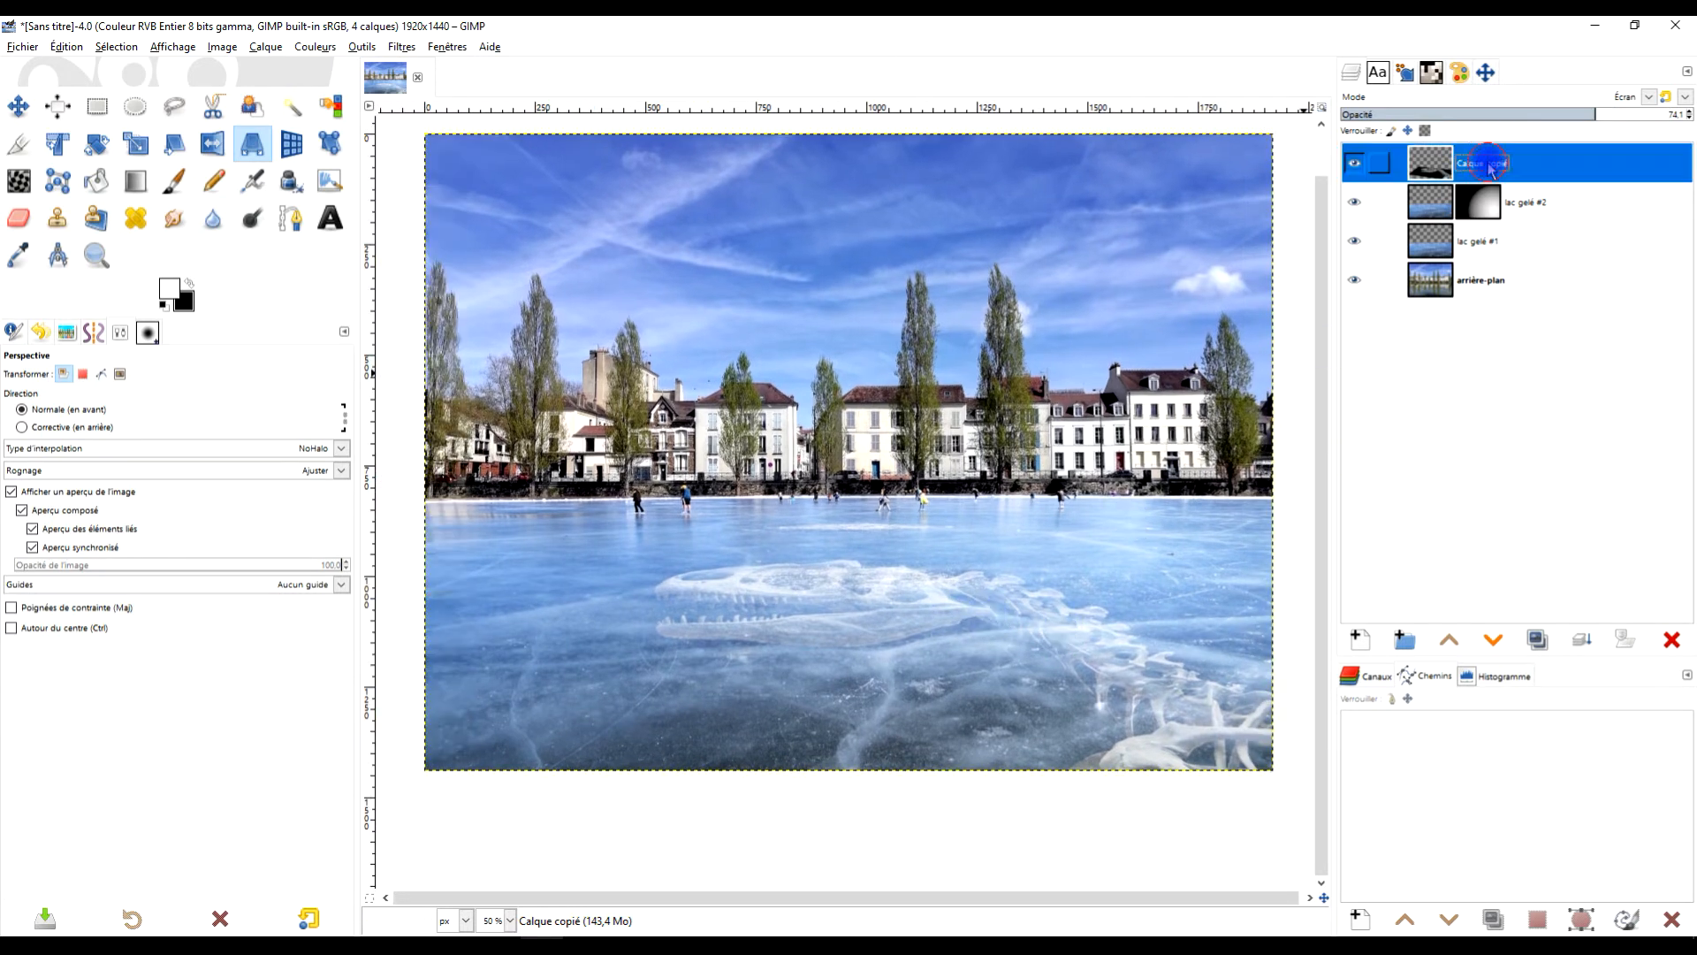
click(1540, 640)
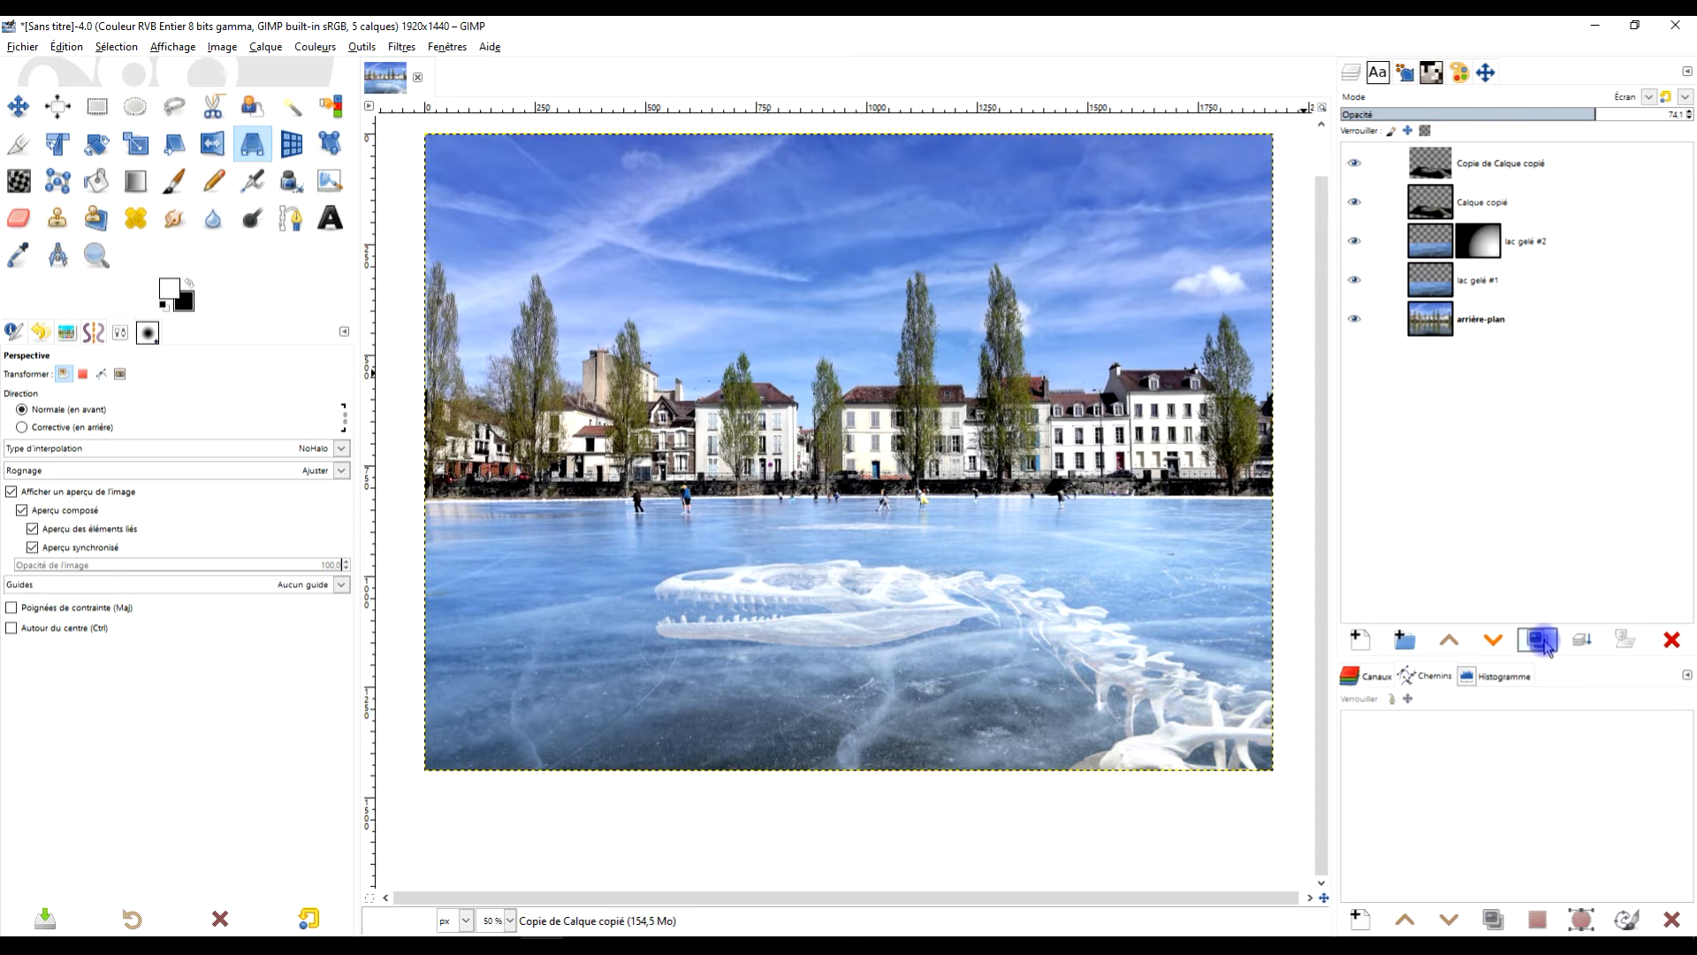
drag(1492, 116, 1690, 122)
click(1670, 640)
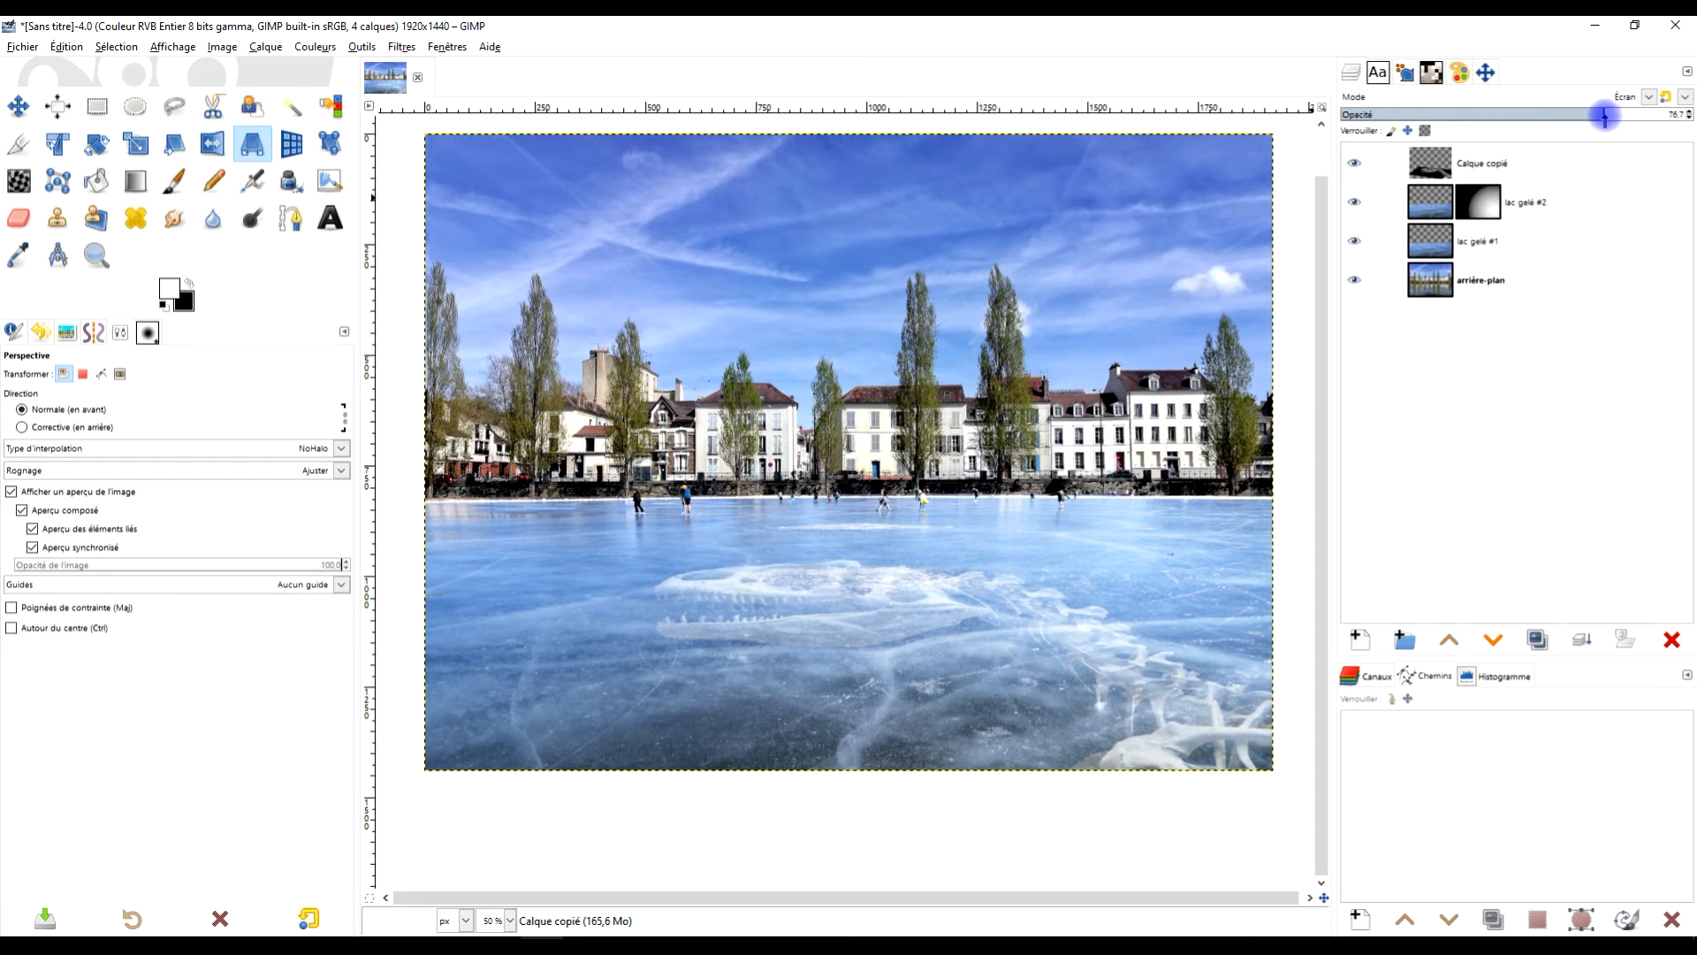
- Add a white, full-opacity layer mask to the skeleton layer and raise the layer's opacity to 100
right_click(1448, 168)
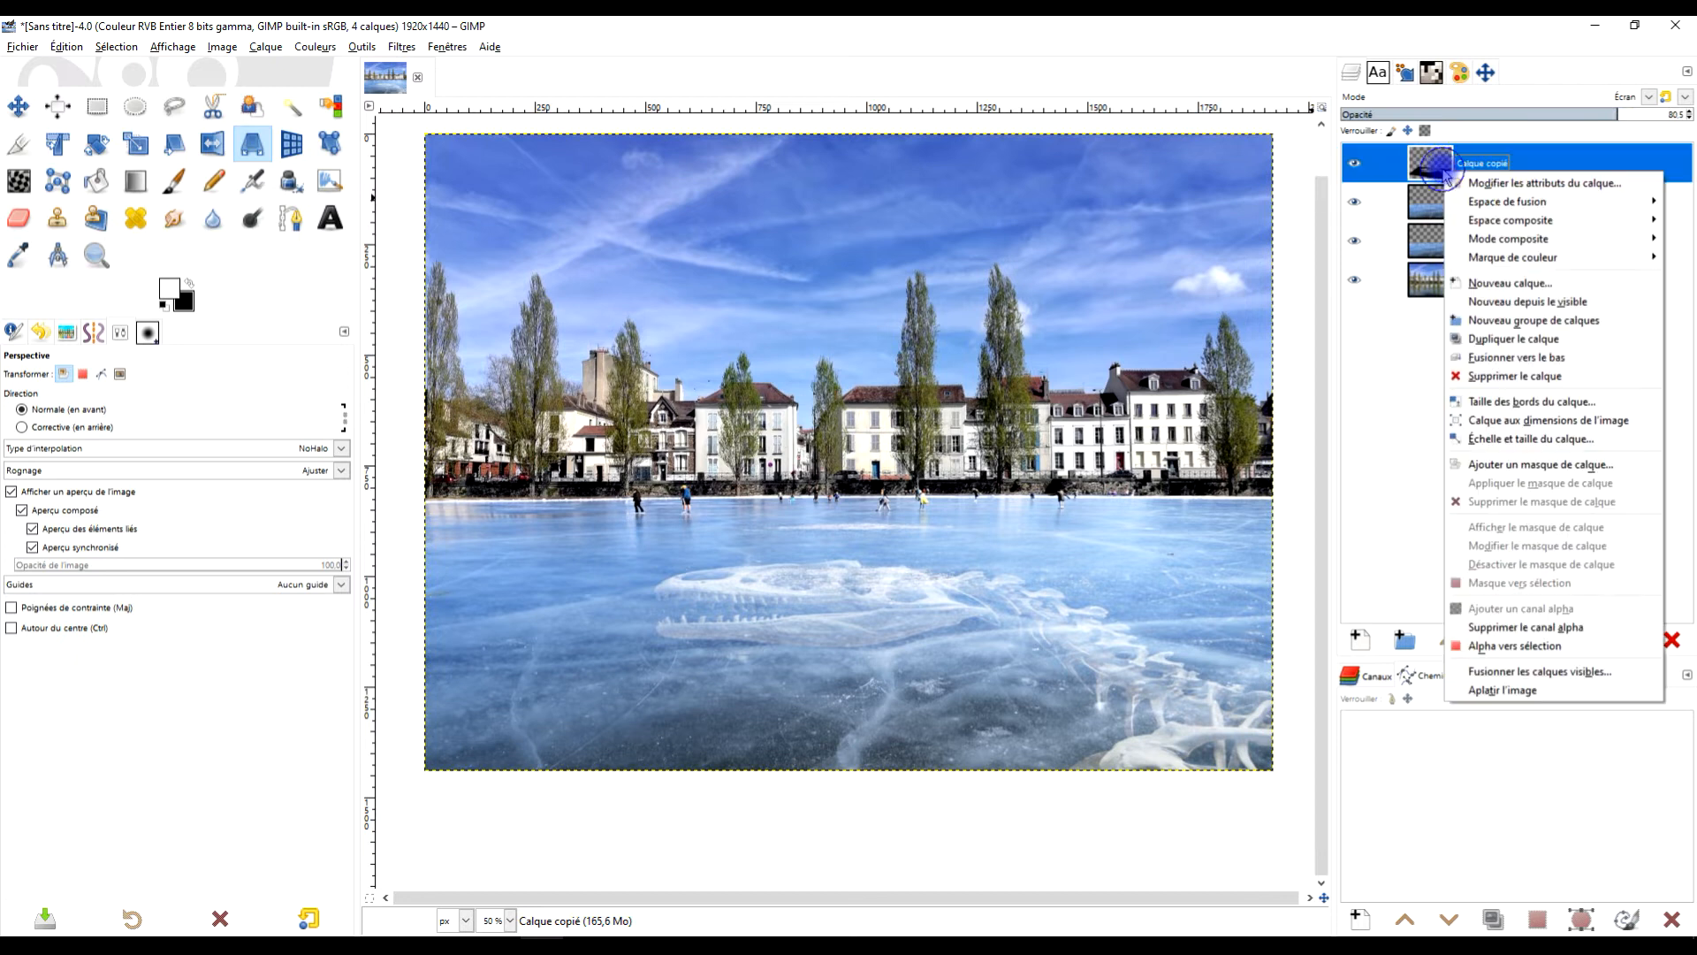
click(1562, 465)
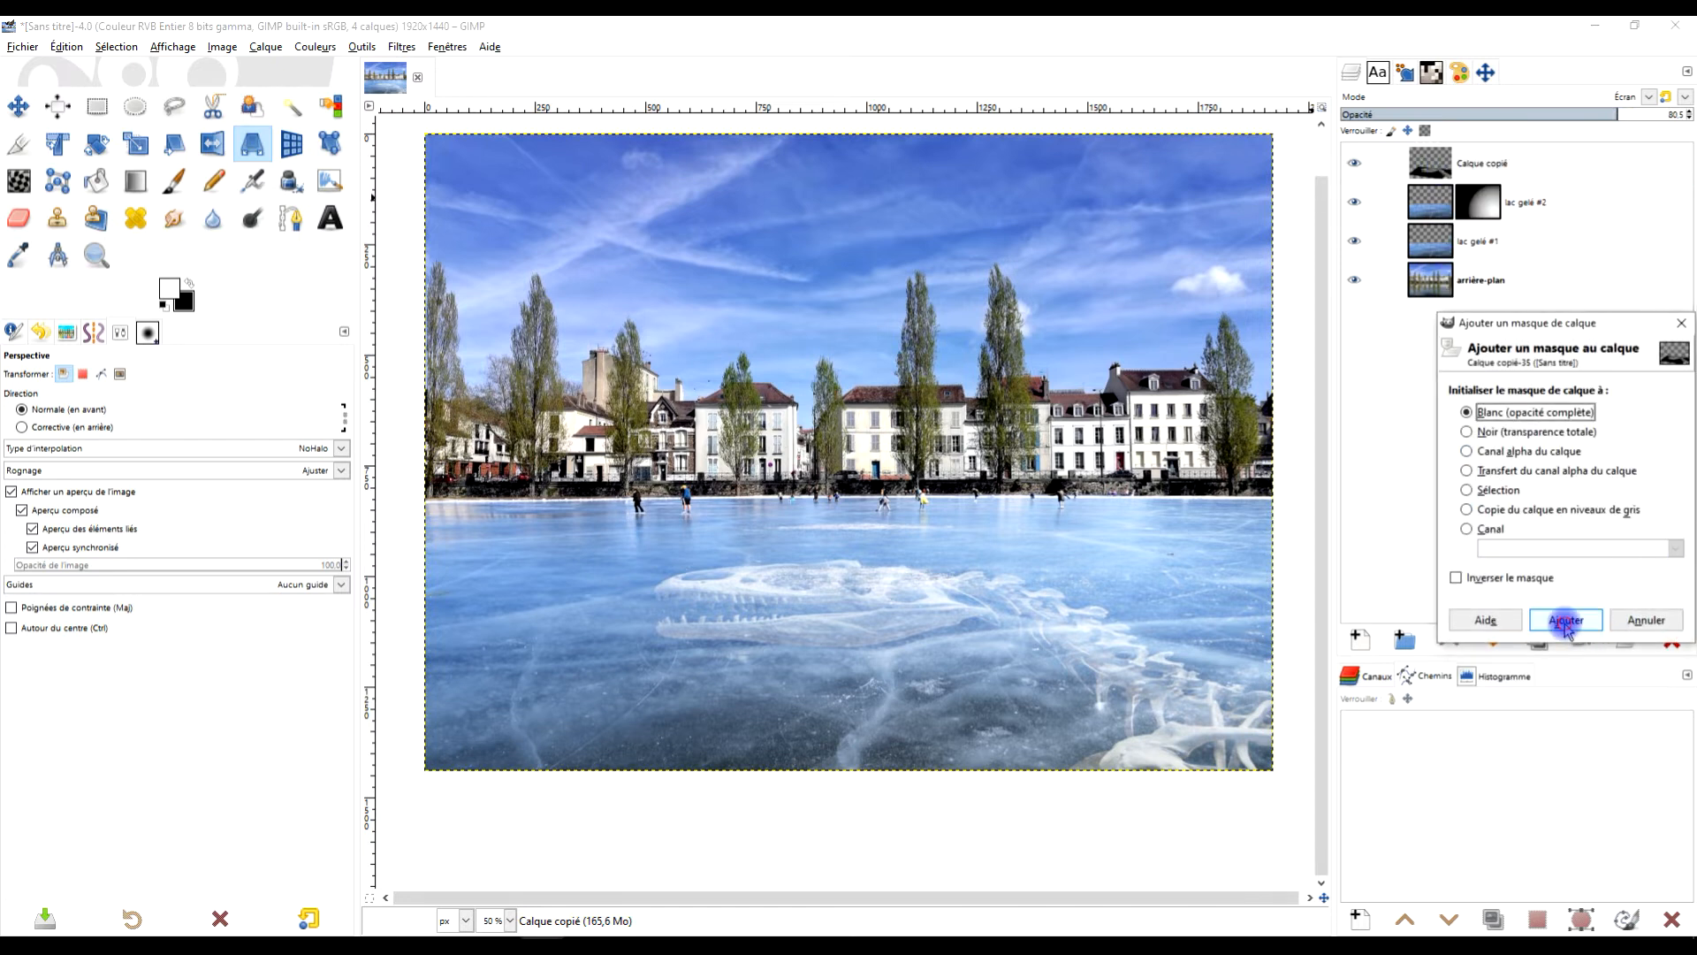
click(1564, 621)
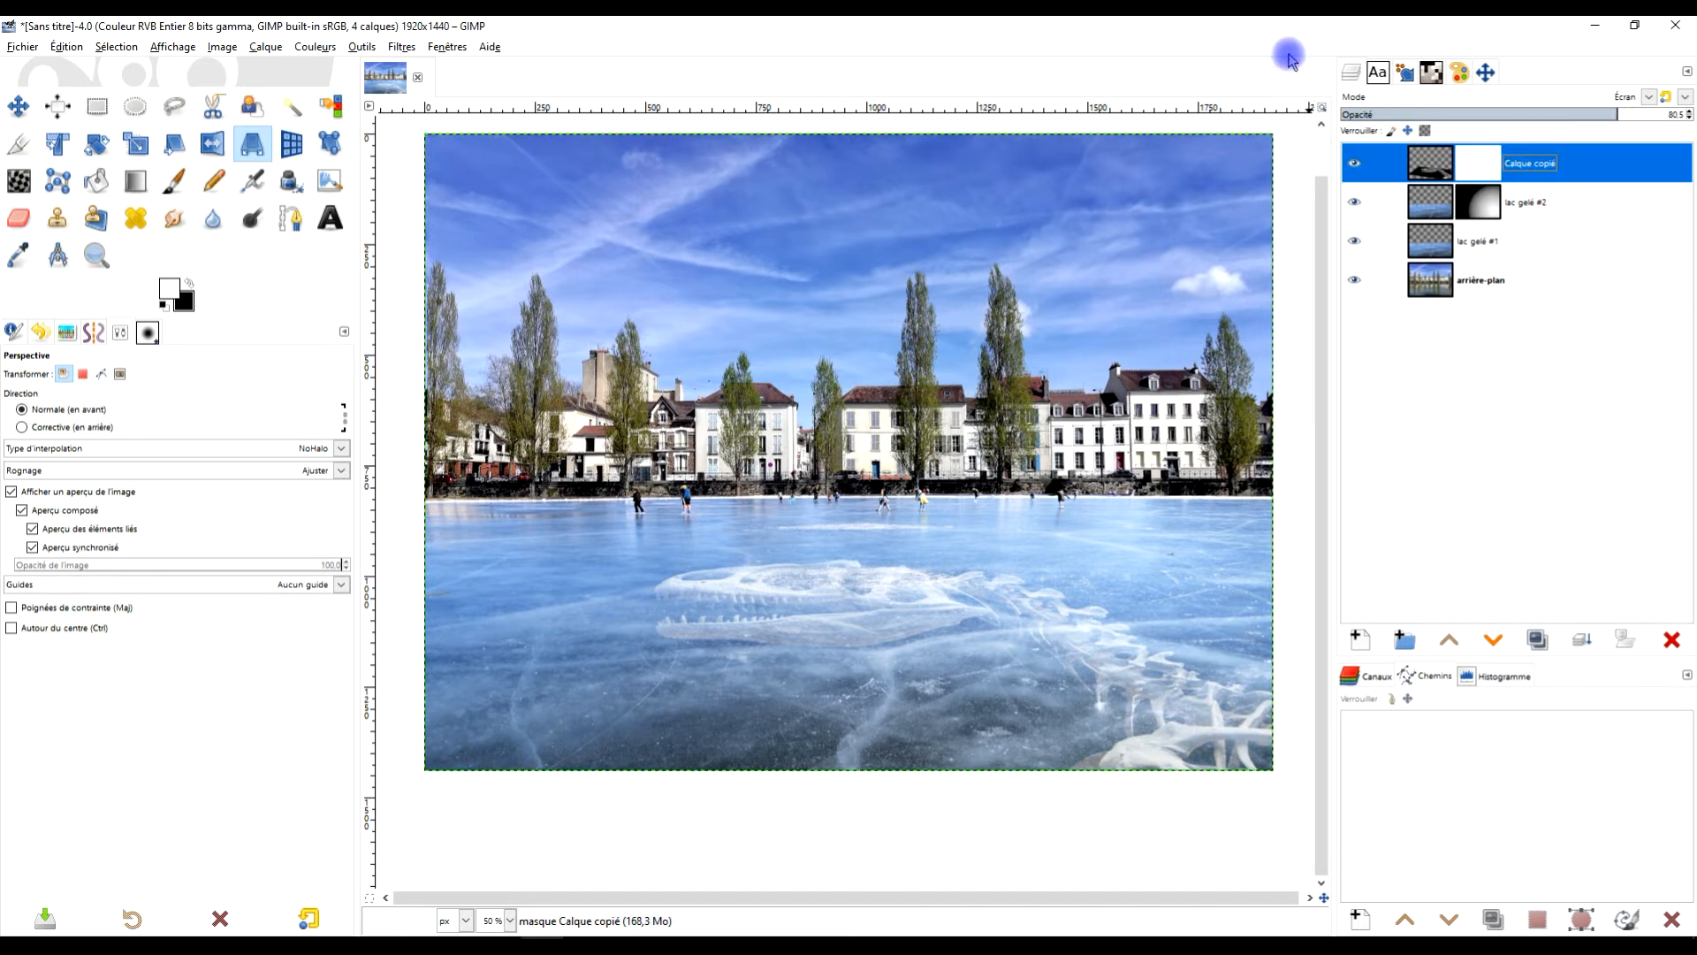
click(174, 181)
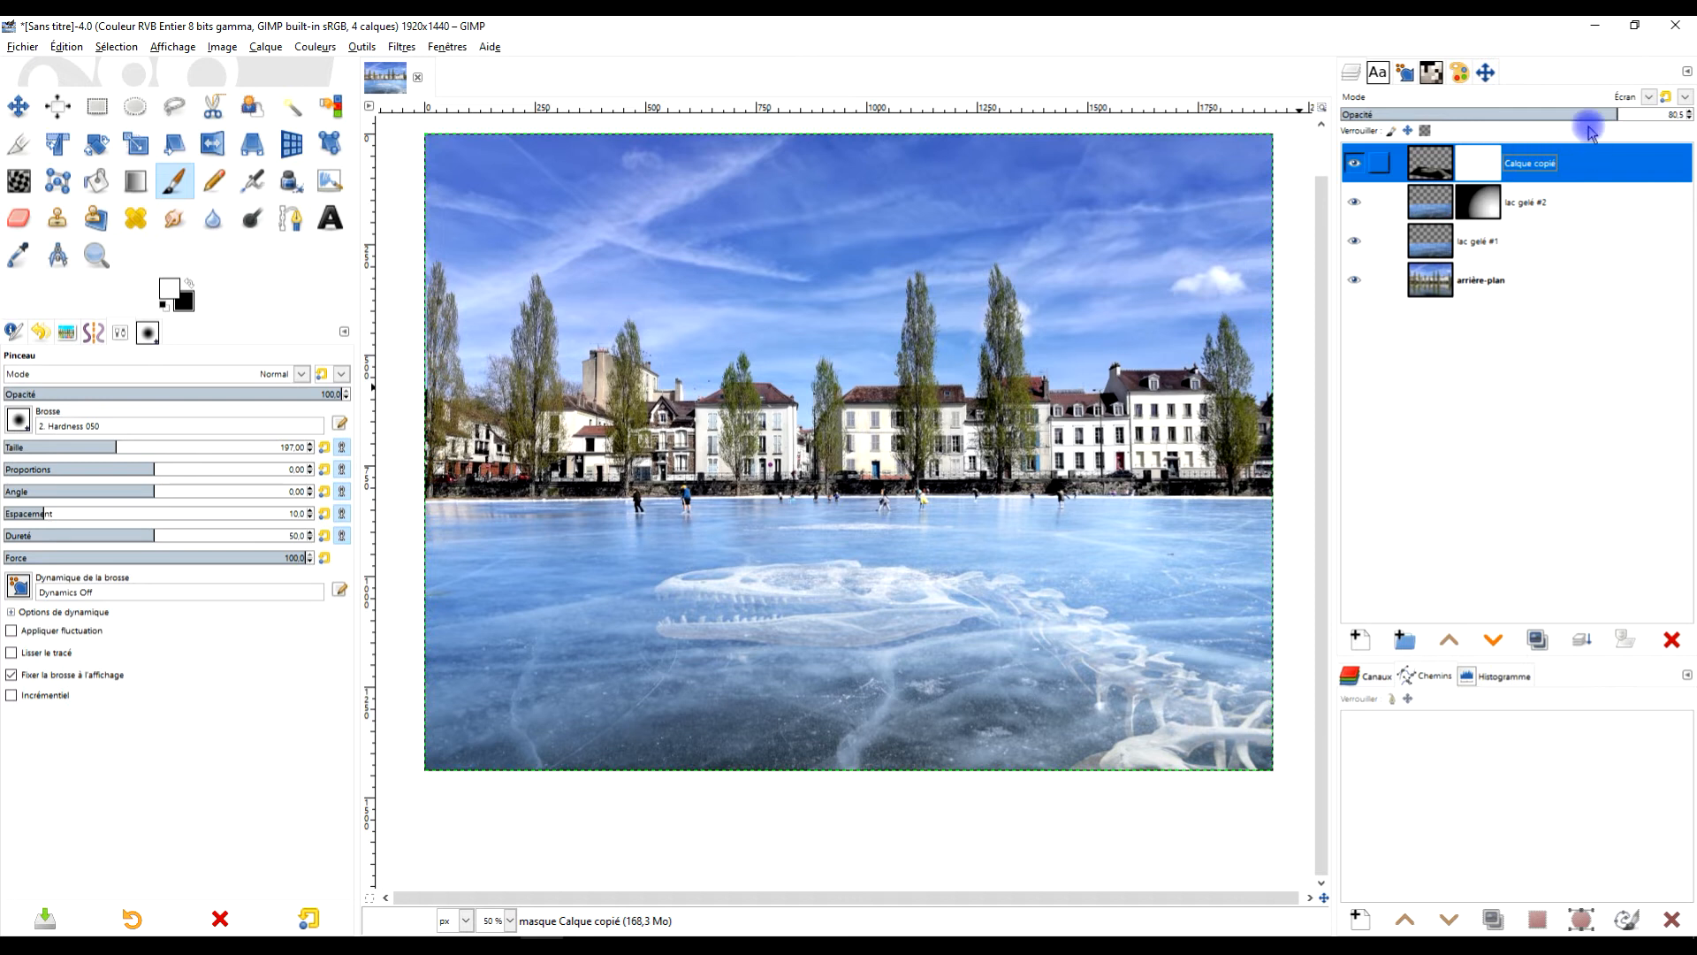
drag(1590, 113, 1691, 122)
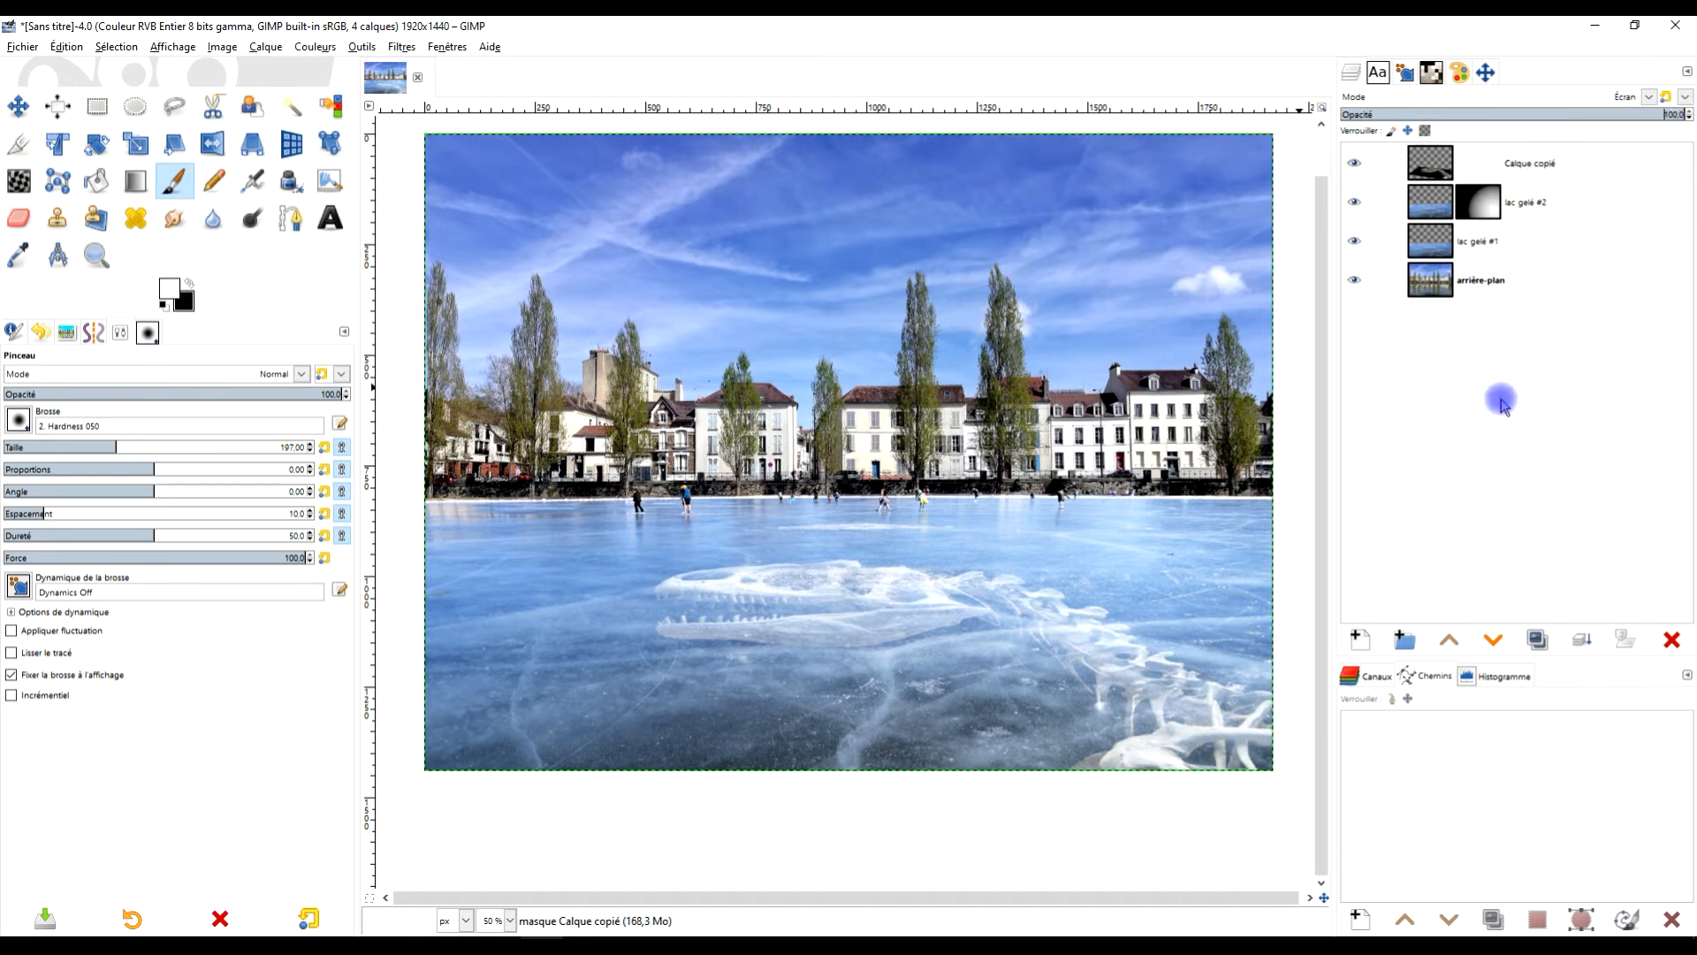
- Try brushing over the ribs near the image's lower corner on the skeleton layer, and undo the stroke
drag(1150, 690, 1118, 656)
drag(1186, 724, 1158, 727)
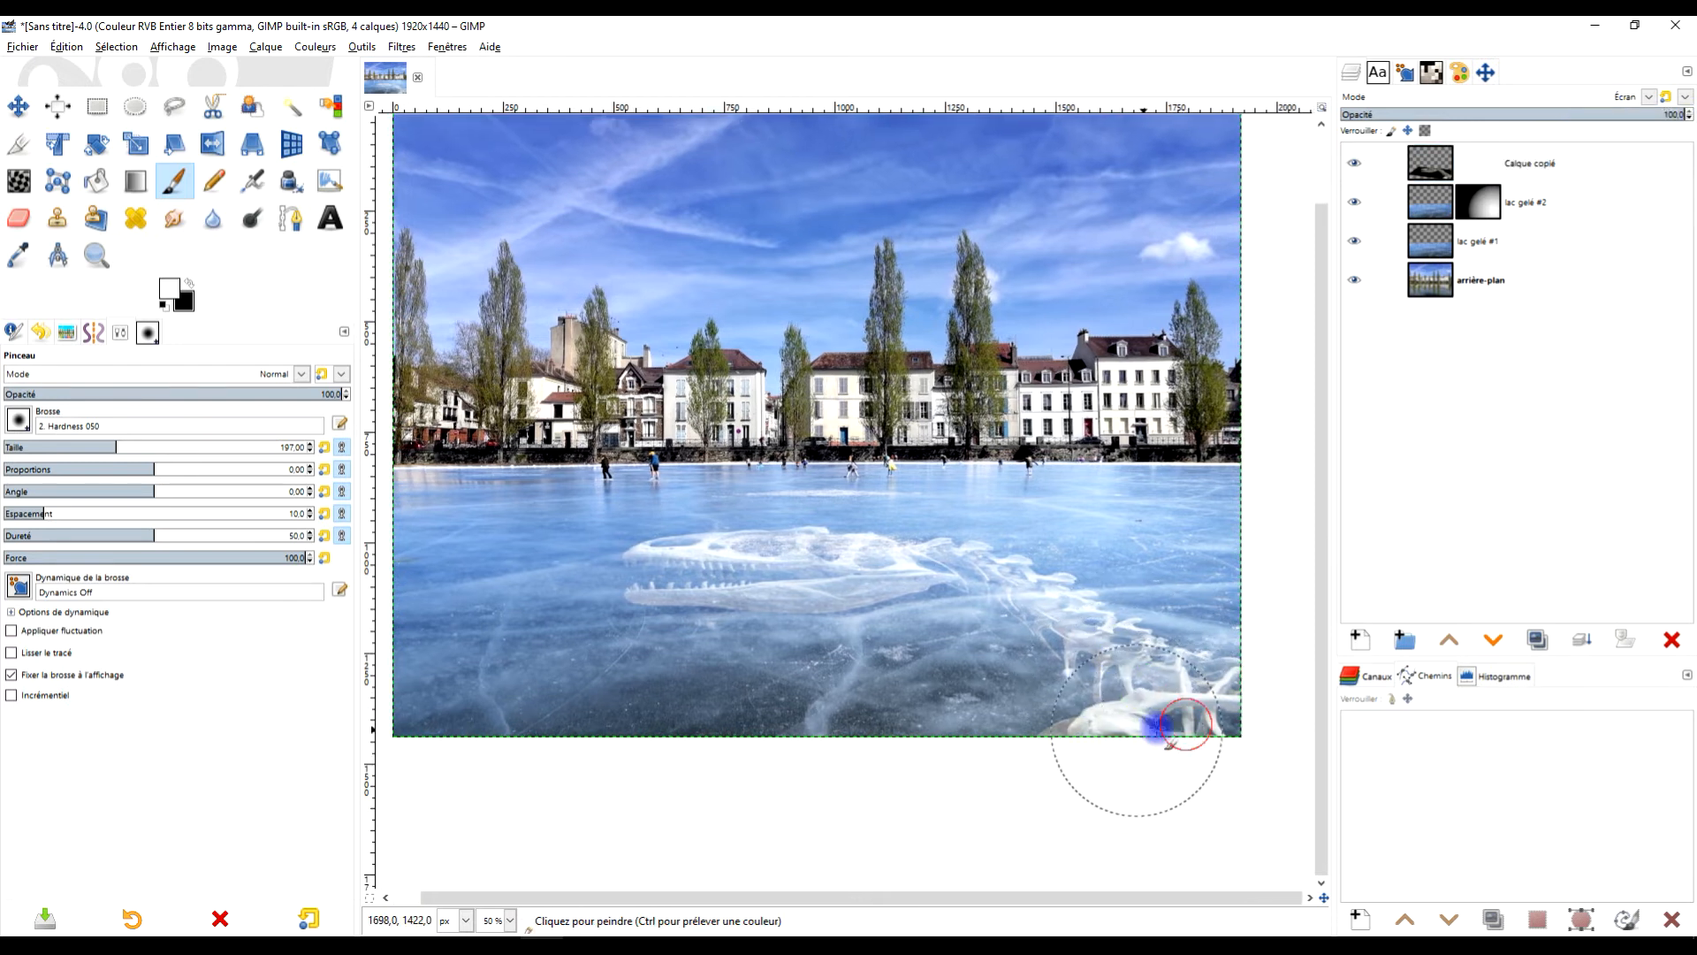
click(1476, 166)
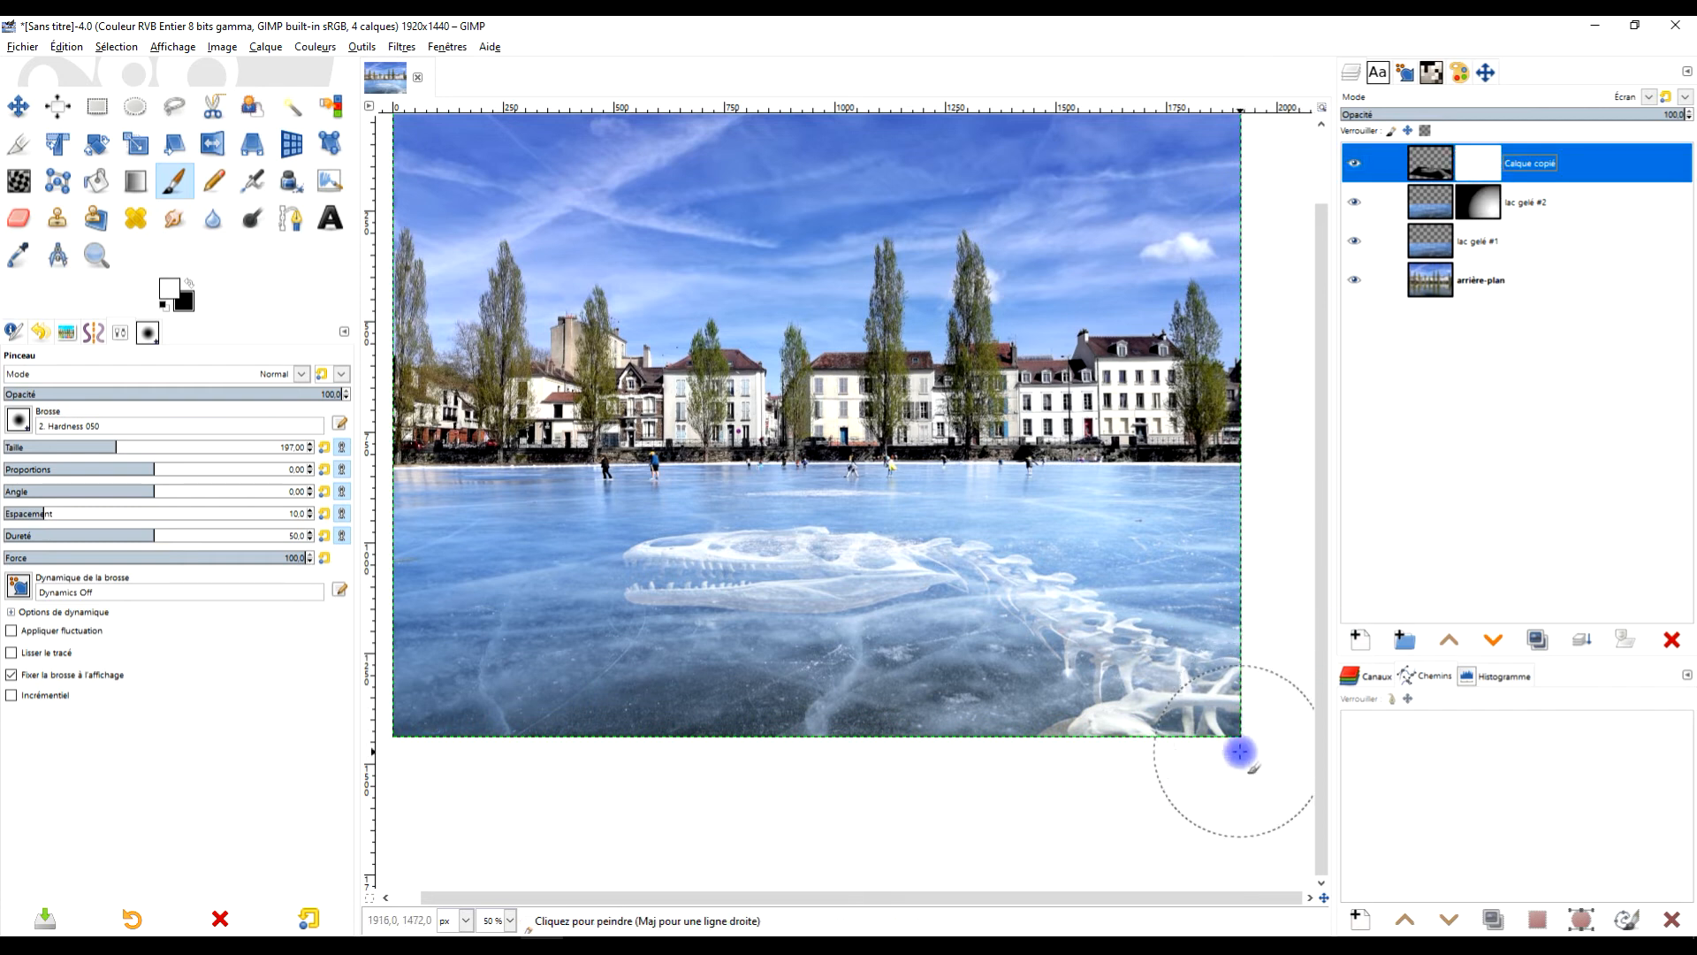
key(ctrl+z)
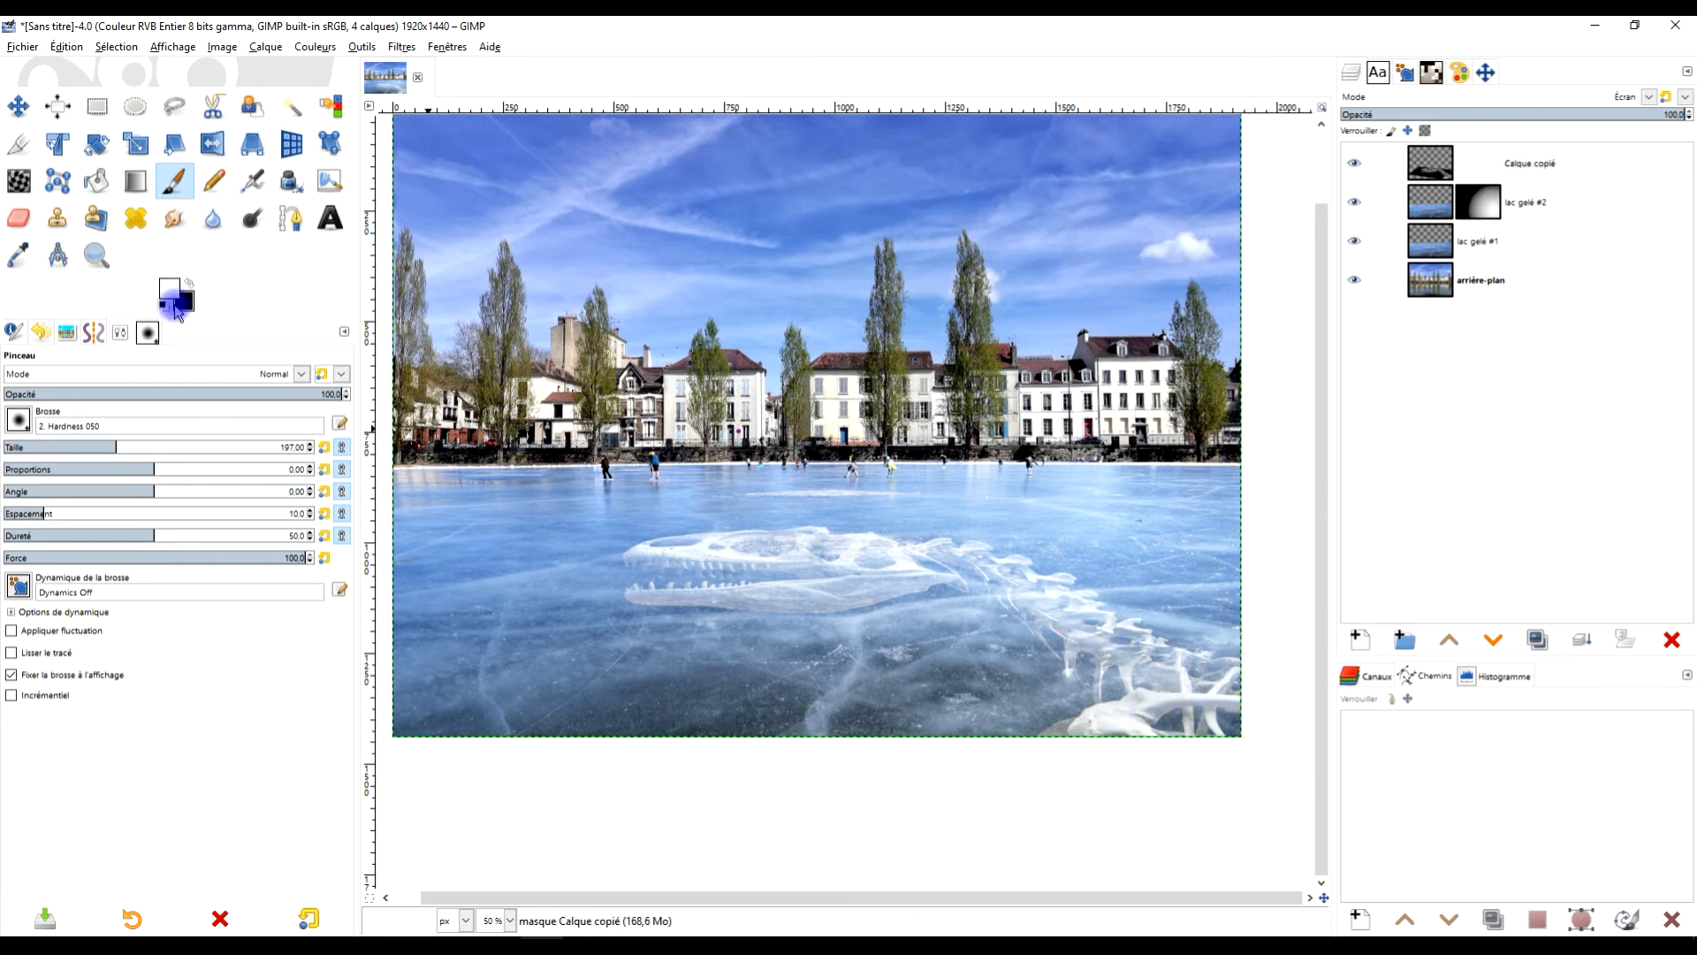
- Swap the colours to make black the foreground, try masking the ribs at full brush opacity, and undo the stroke
click(189, 286)
mouse_move(916, 618)
mouse_down()
mouse_move(1024, 687)
mouse_move(1220, 708)
mouse_up()
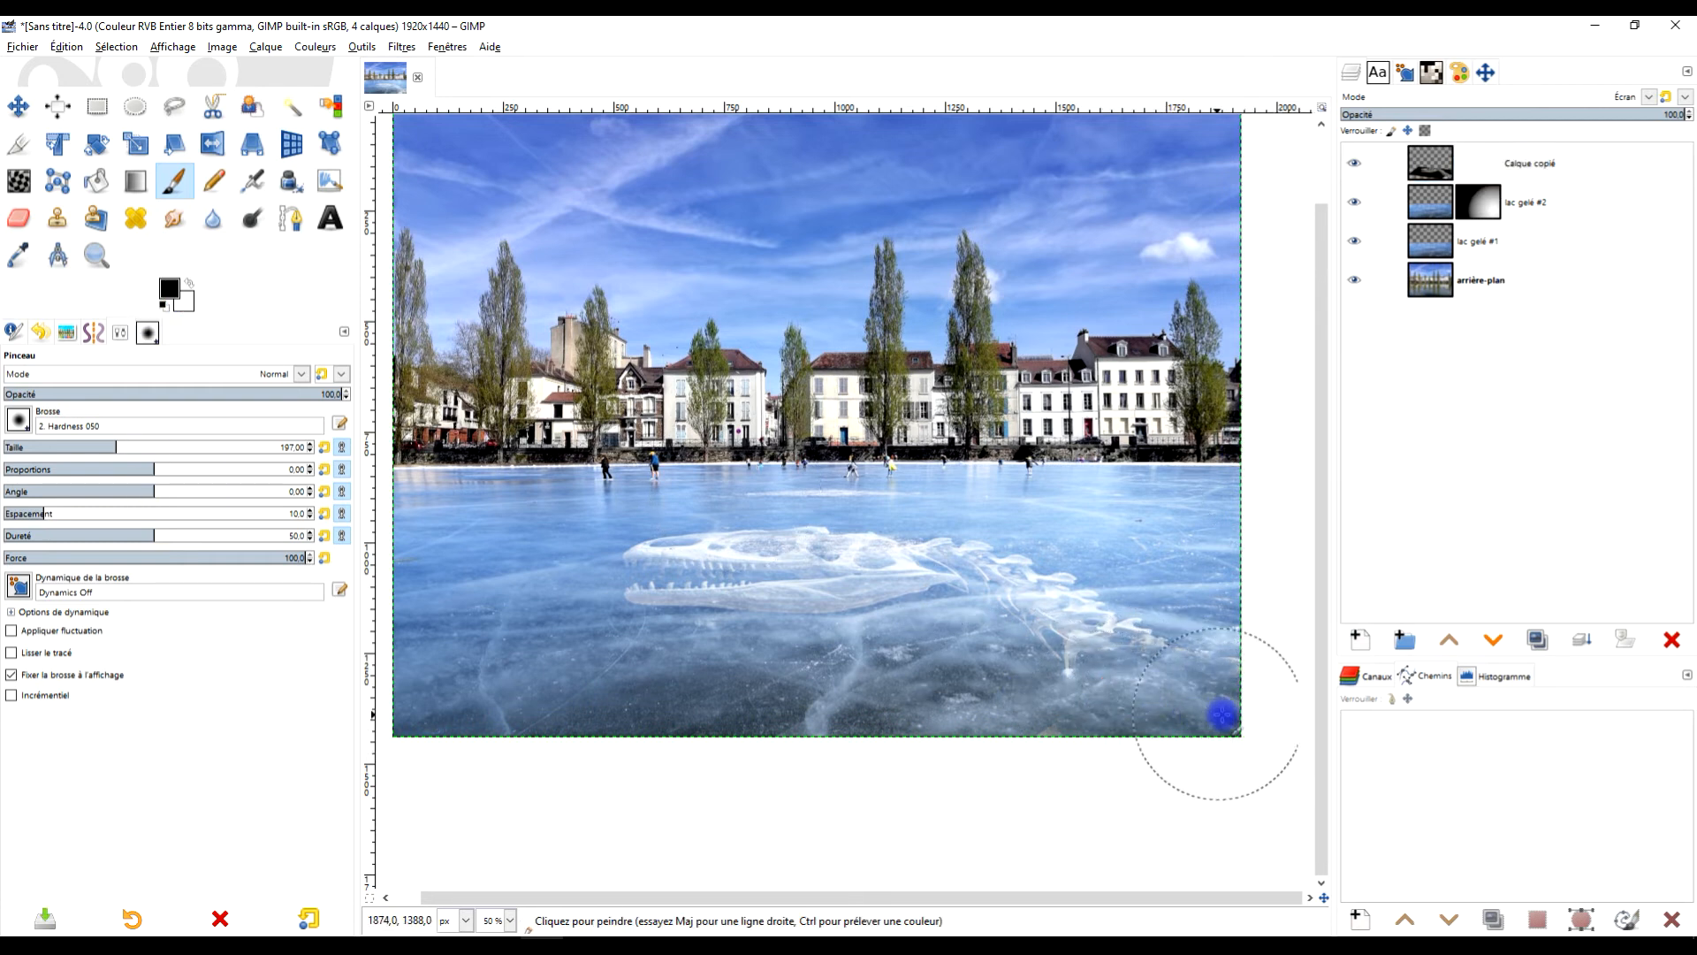
key(ctrl+z)
- Set the brush opacity to about 31.6 and paint black on the skeleton's mask to partly fade the ribs and skull into the ice
drag(151, 394, 109, 394)
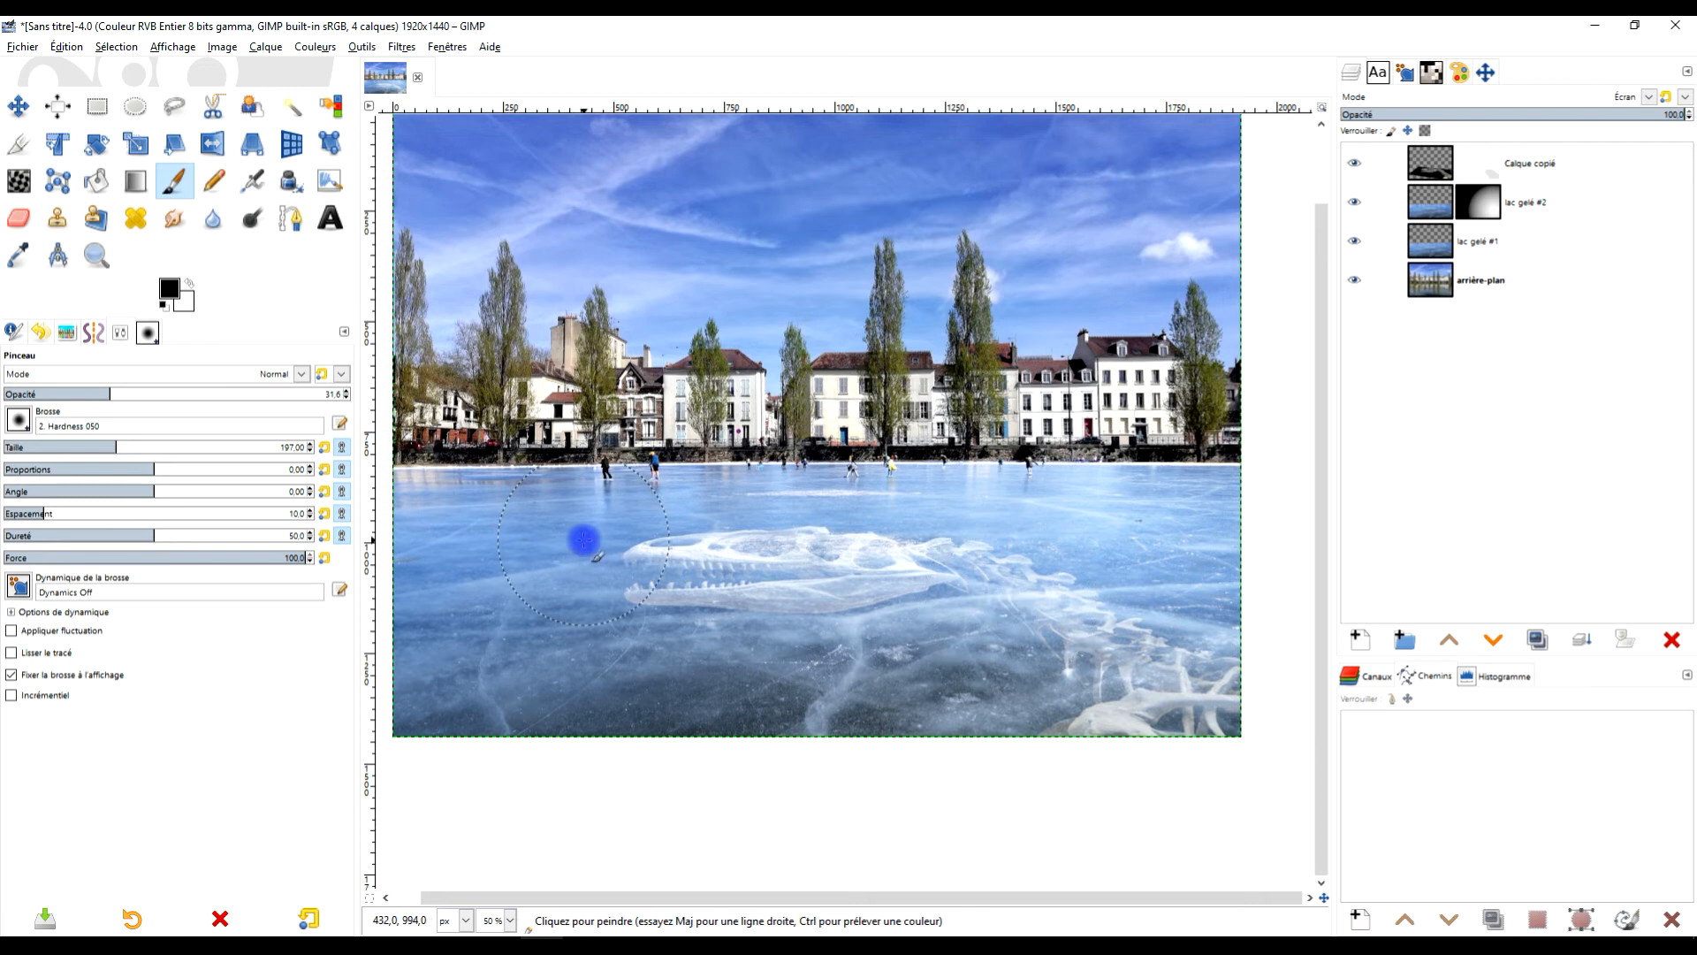
drag(716, 514, 872, 500)
scroll(826, 607, up, 2)
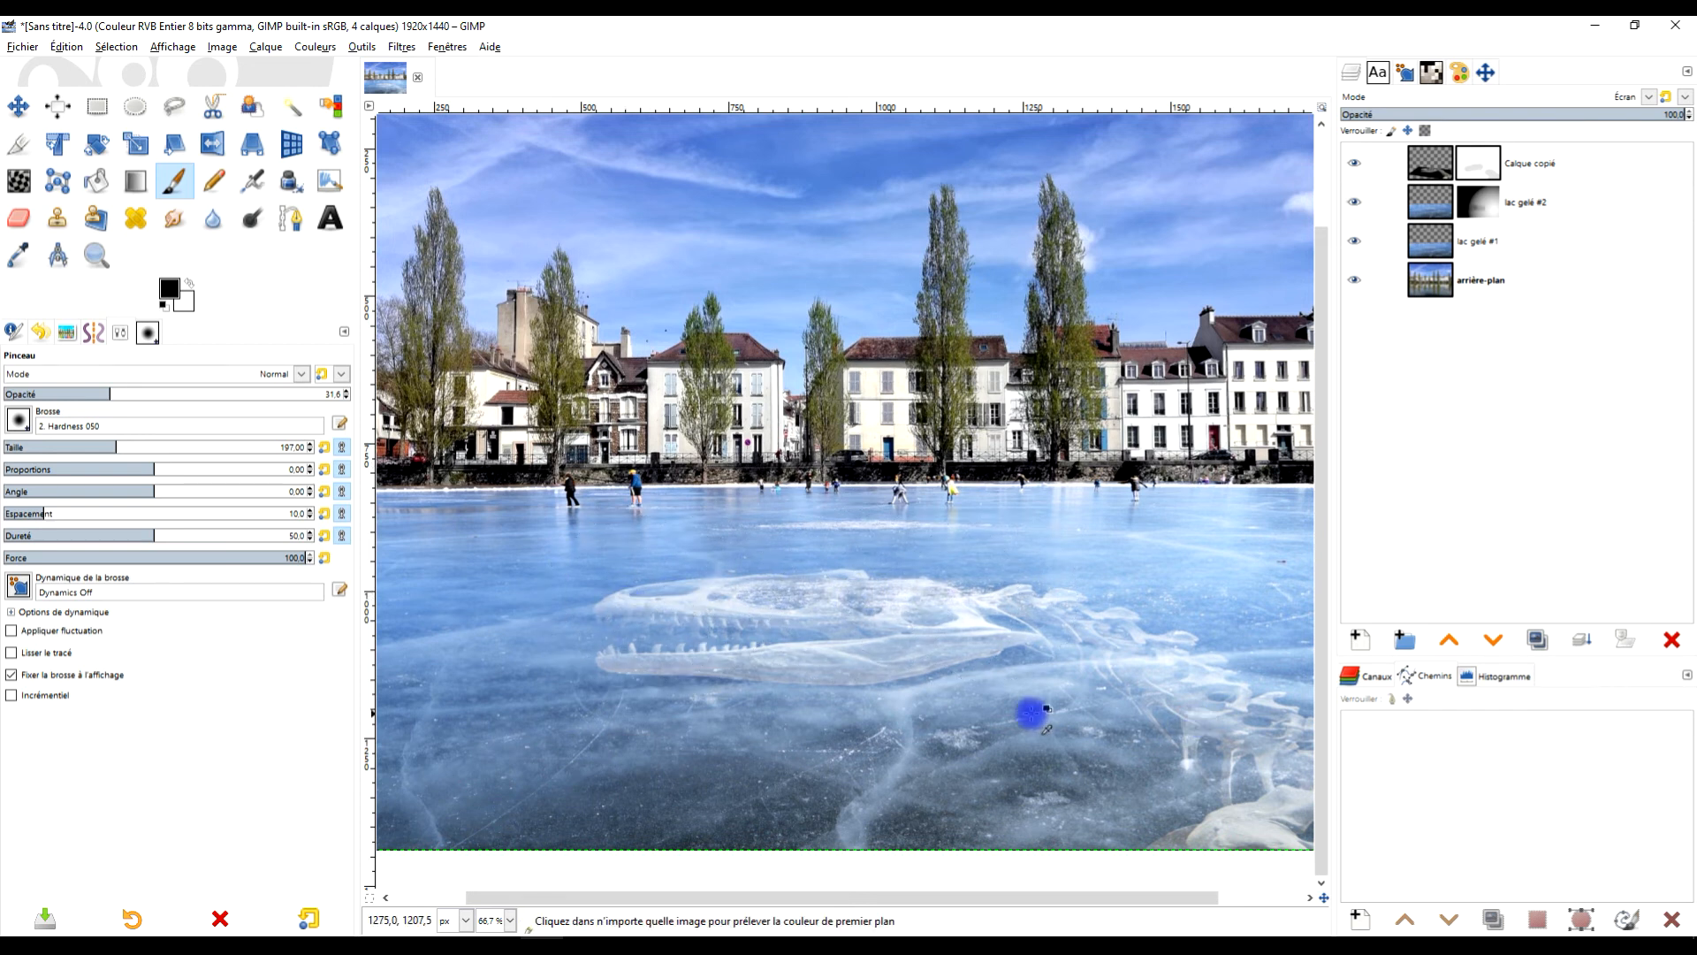
ctrl+scroll(1026, 707, down, 1)
ctrl+scroll(875, 663, up, 2)
ctrl+scroll(864, 656, up, 1)
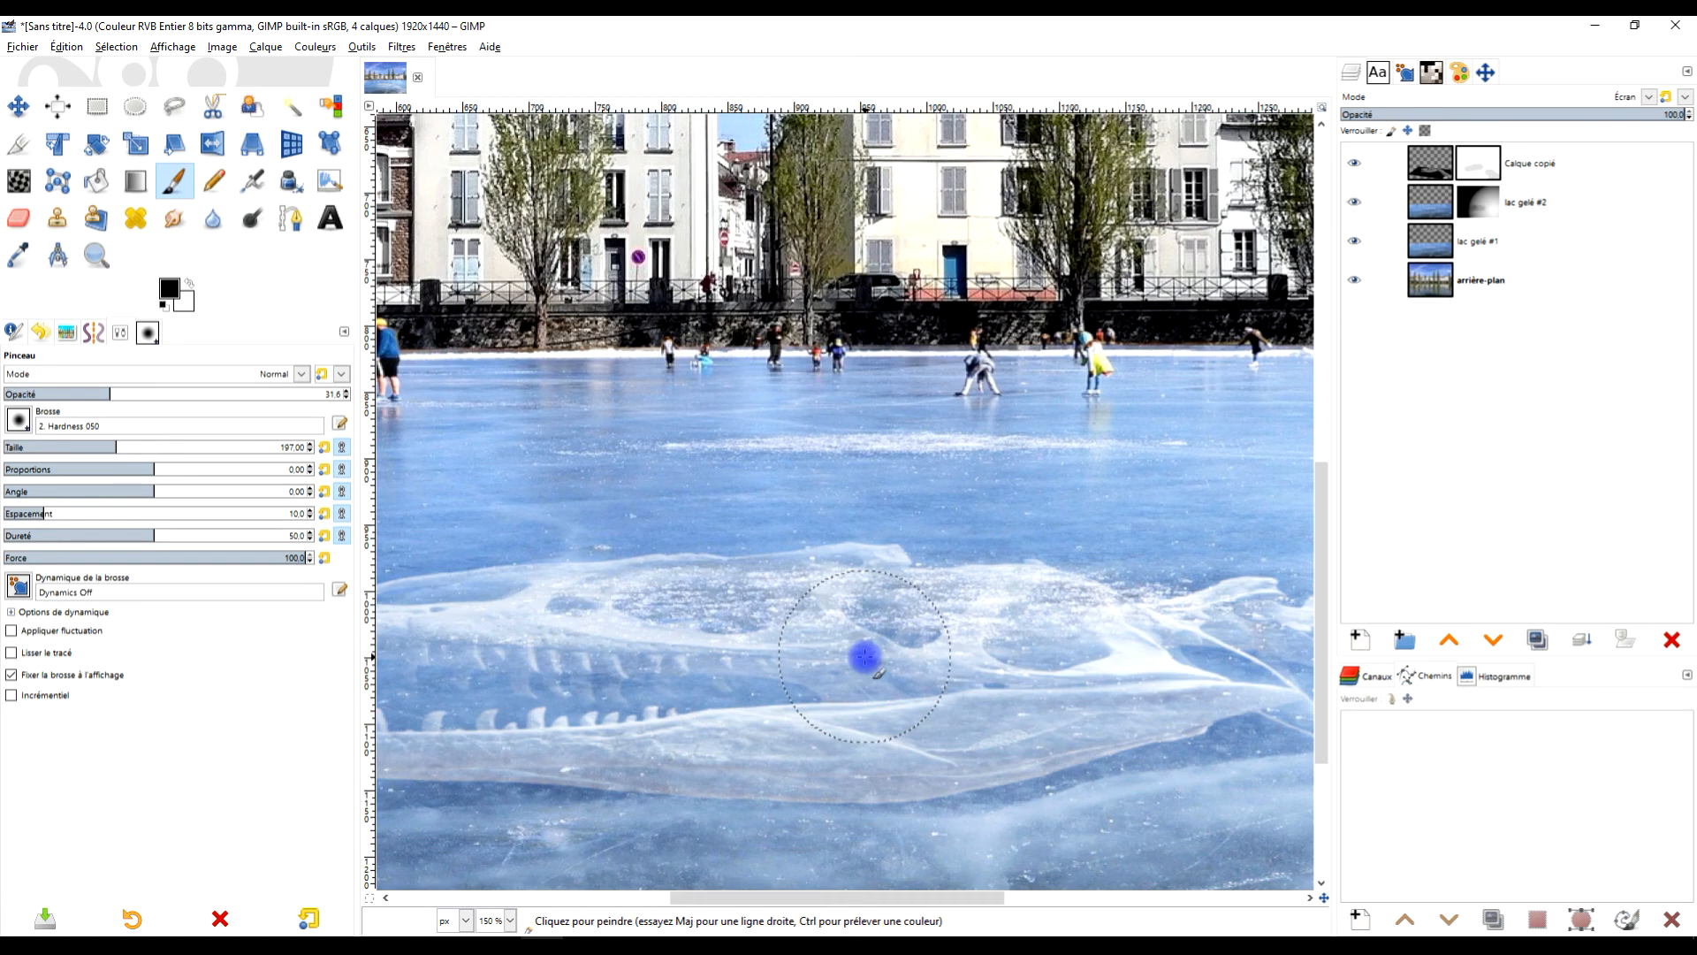
ctrl+scroll(864, 656, down, 1)
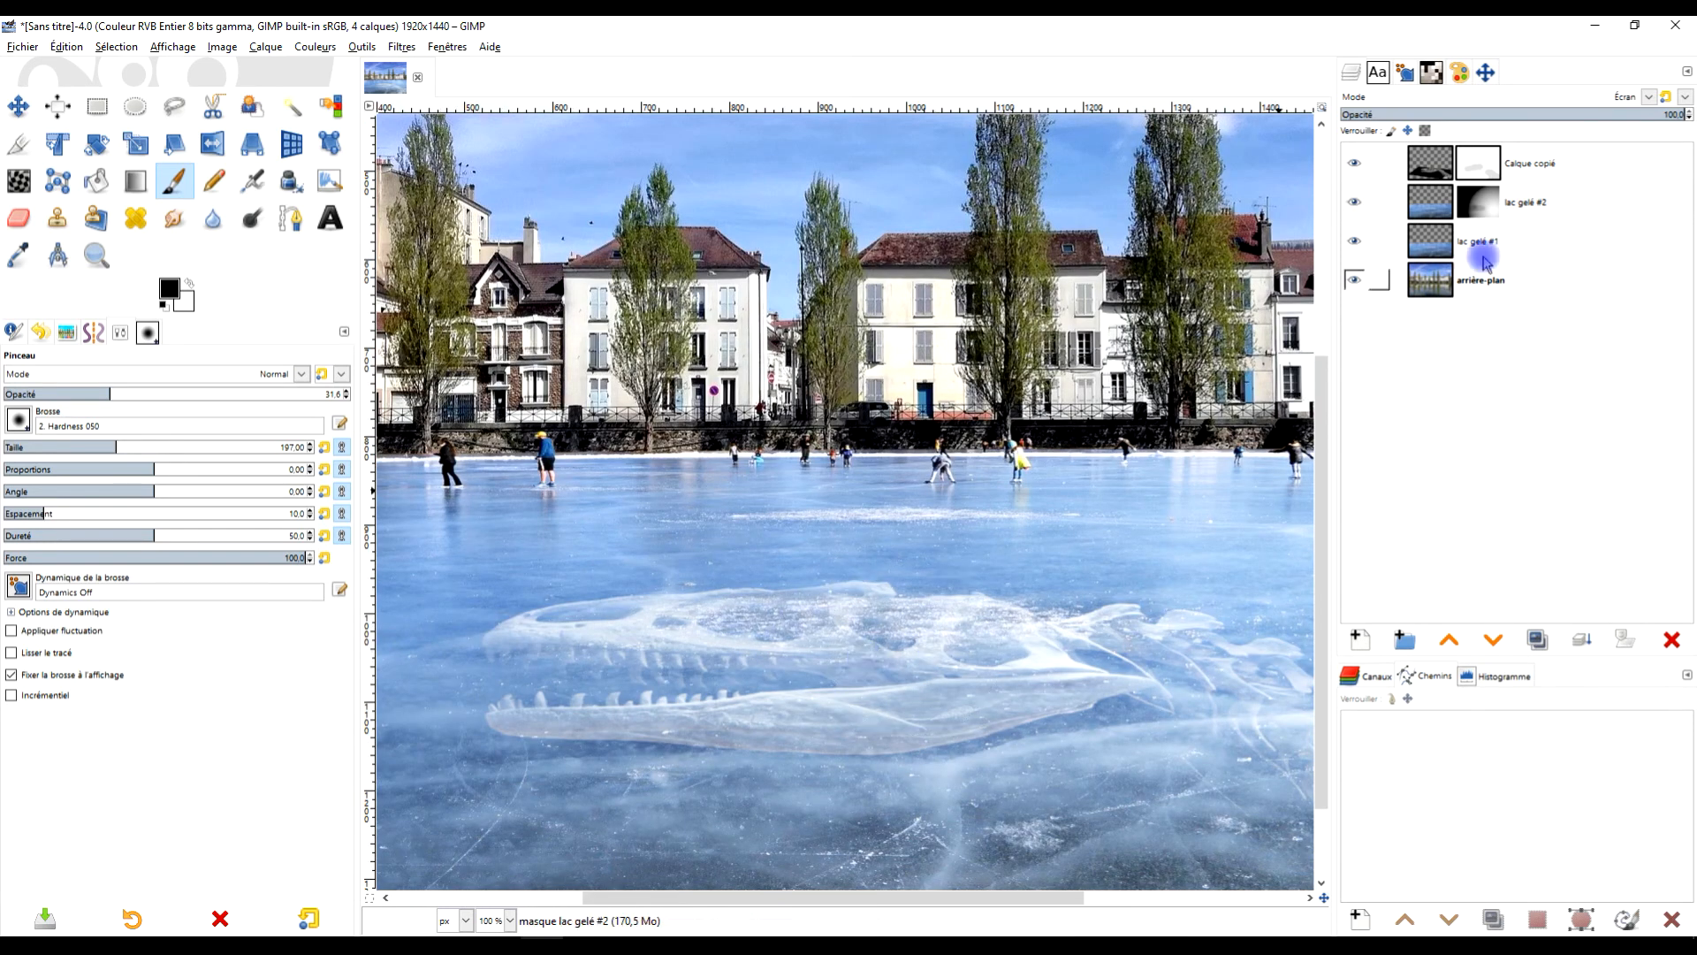
- Take the Heal tool and sample clean ice beside the skull's snout as the healing source
click(1434, 203)
ctrl+scroll(975, 605, up, 1)
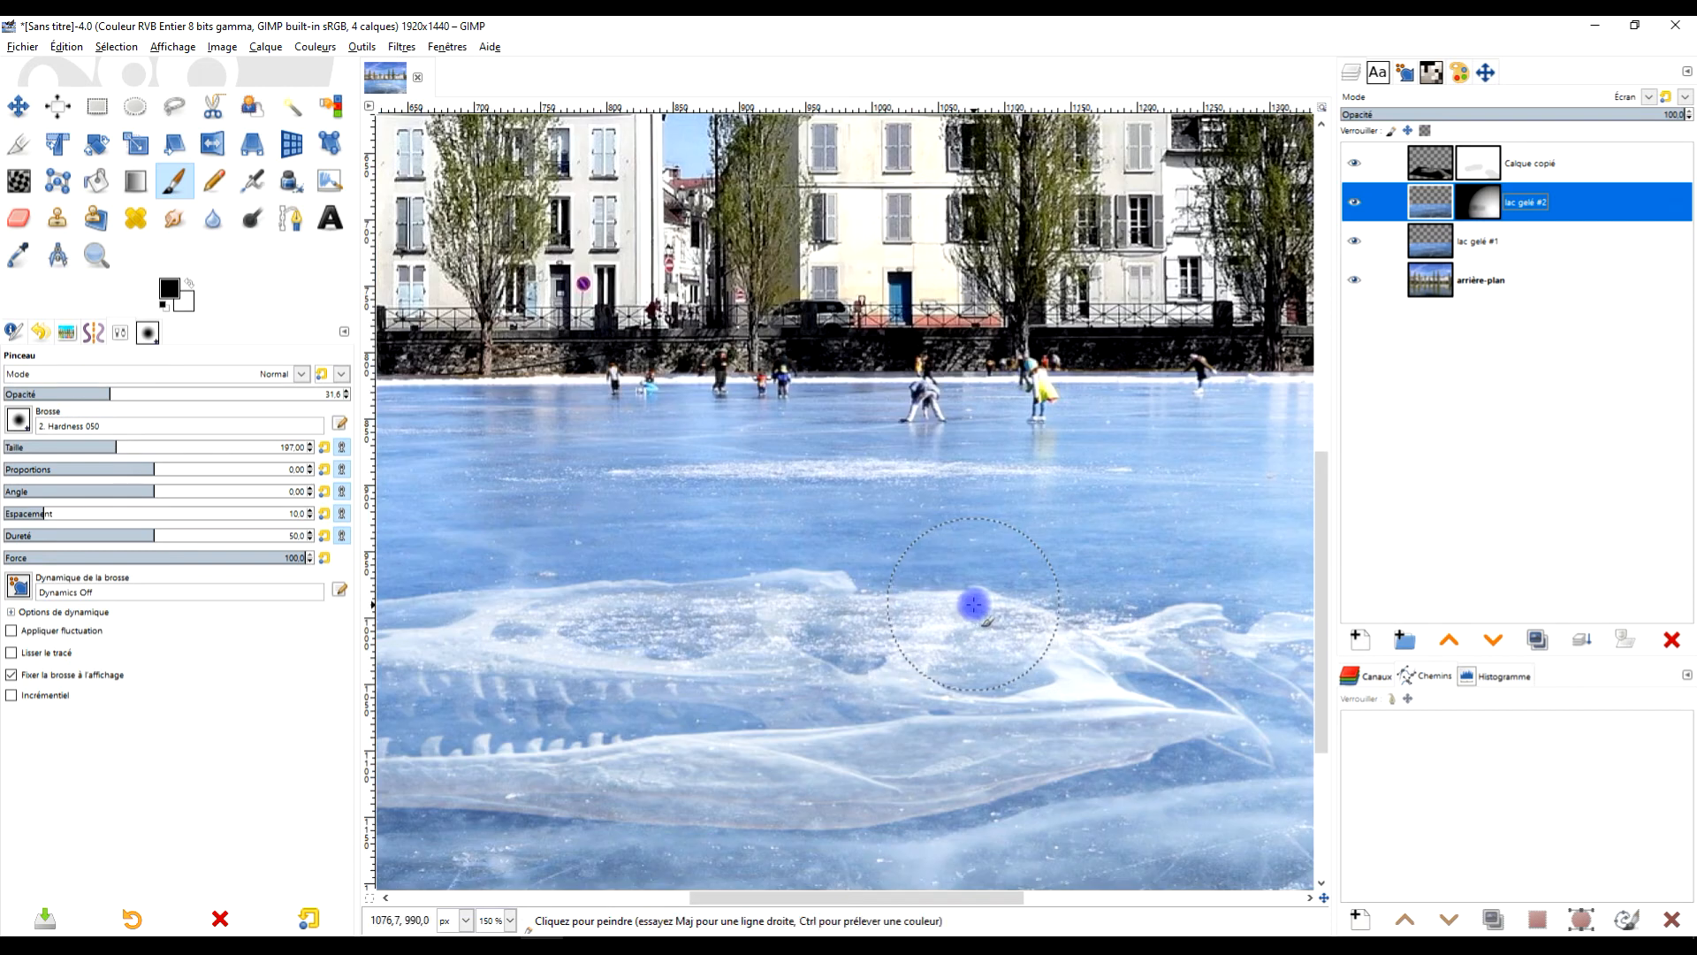
click(135, 218)
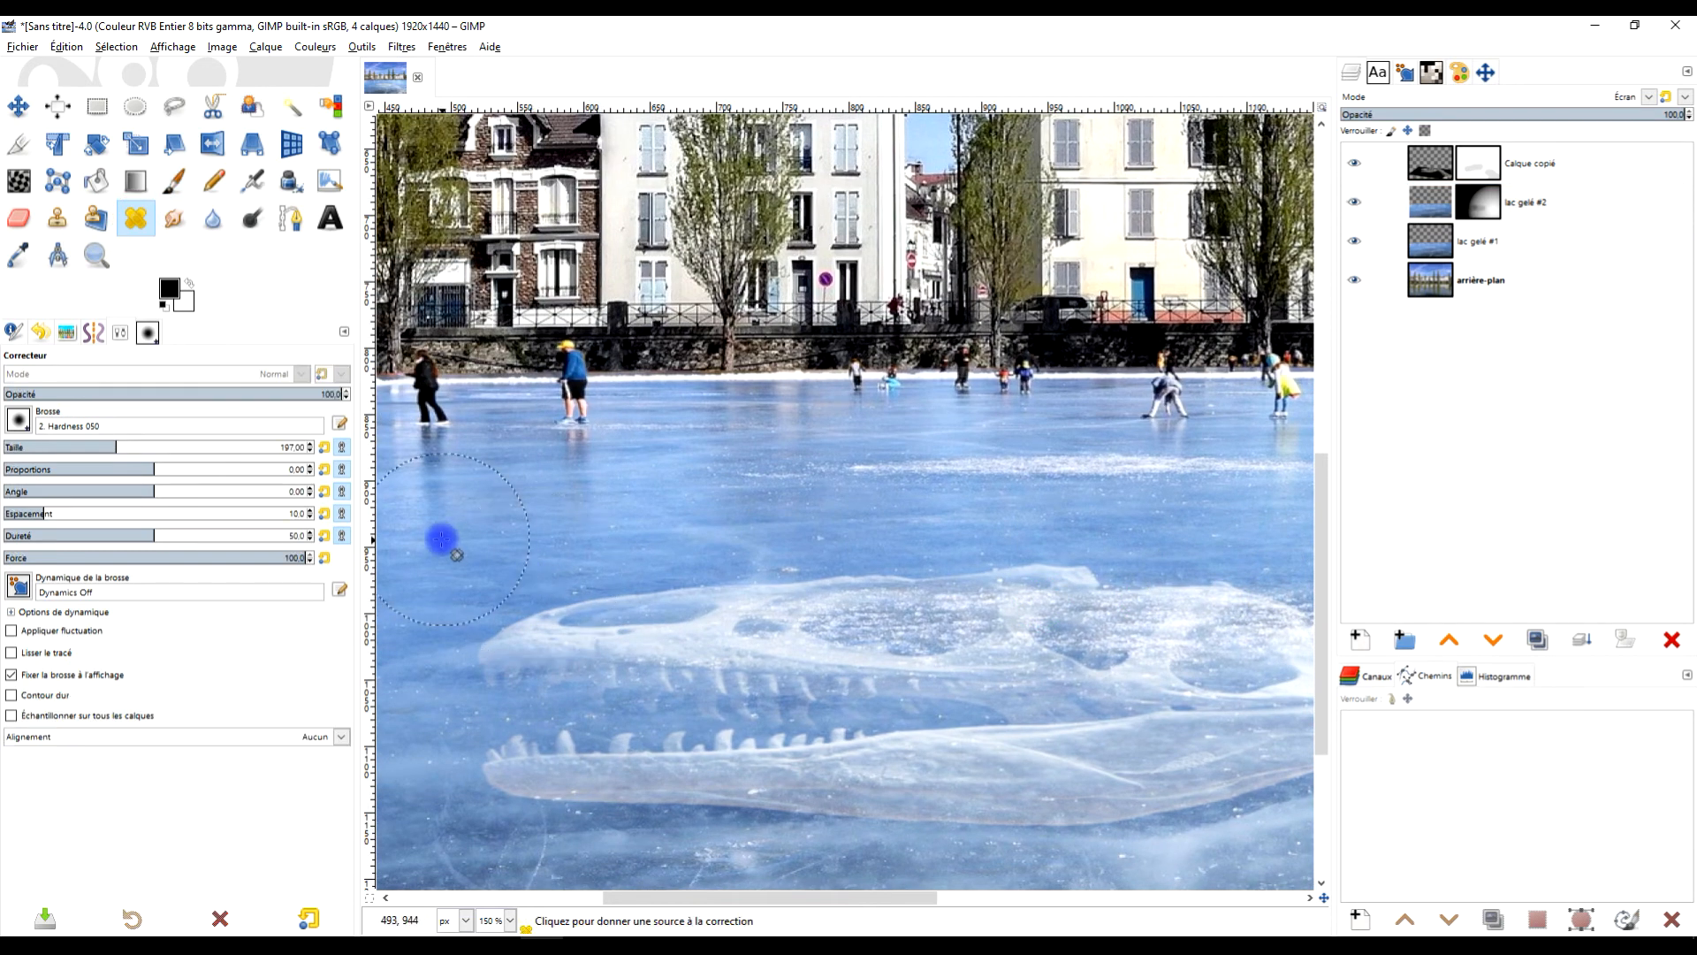
ctrl+click(455, 541)
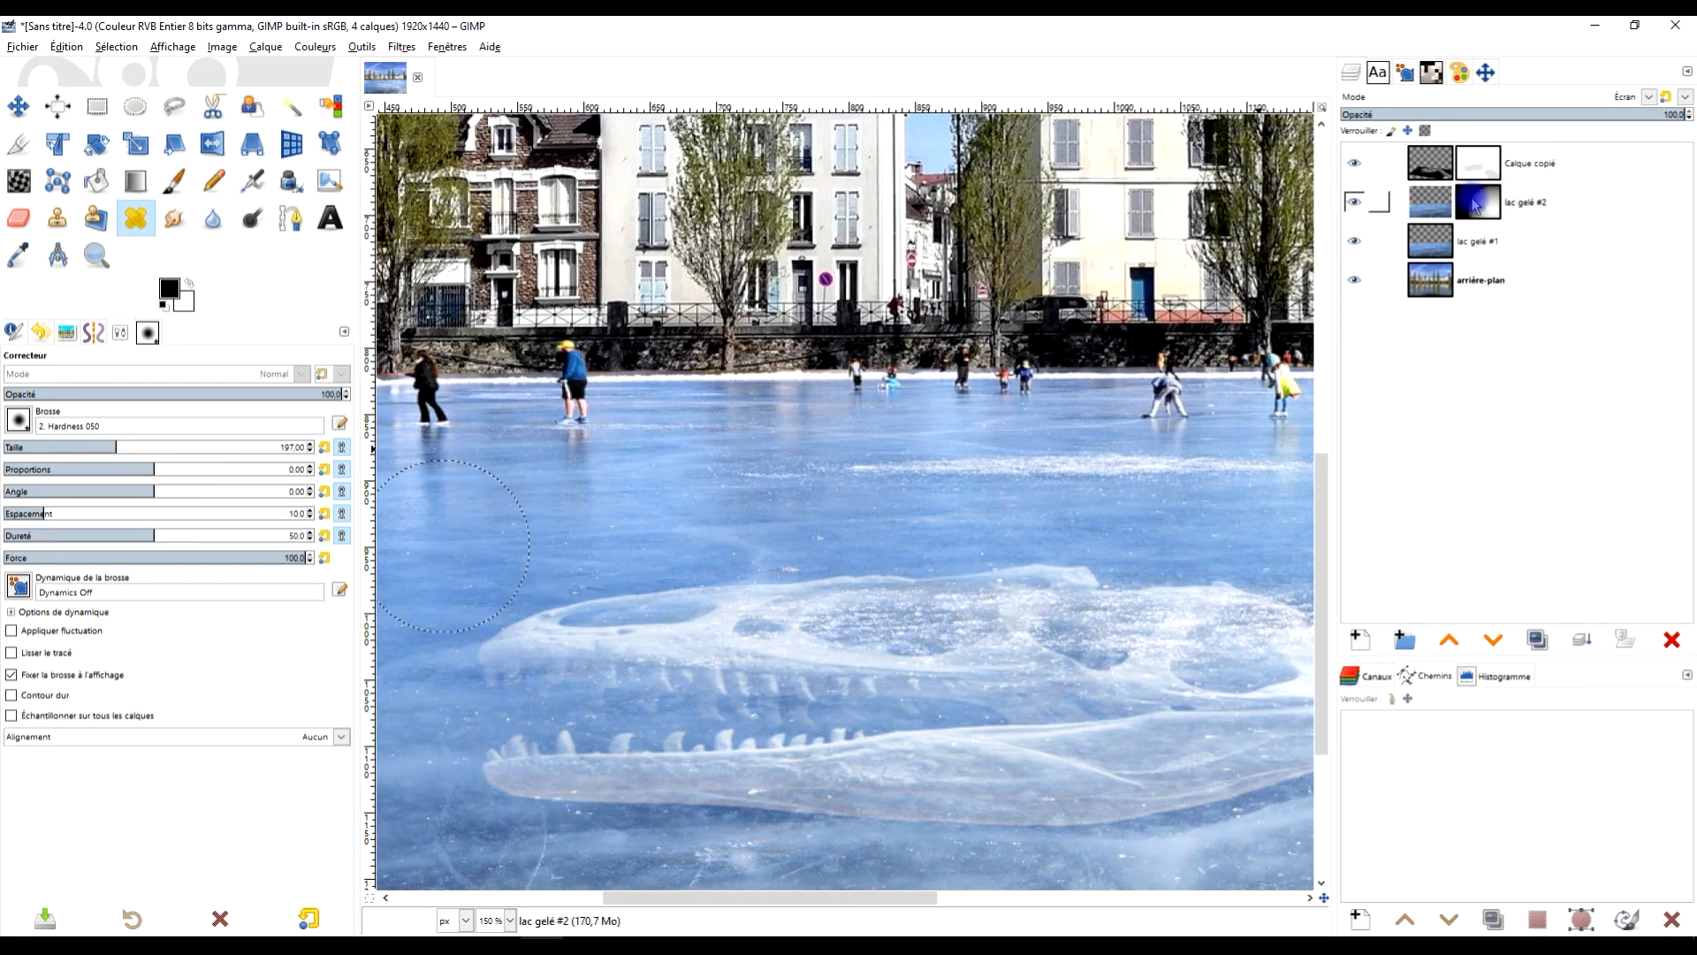
- Try healing the white speckled ice over the skull on the lac gelé #2 layer, undoing the attempts
click(1427, 202)
key(ctrl+z)
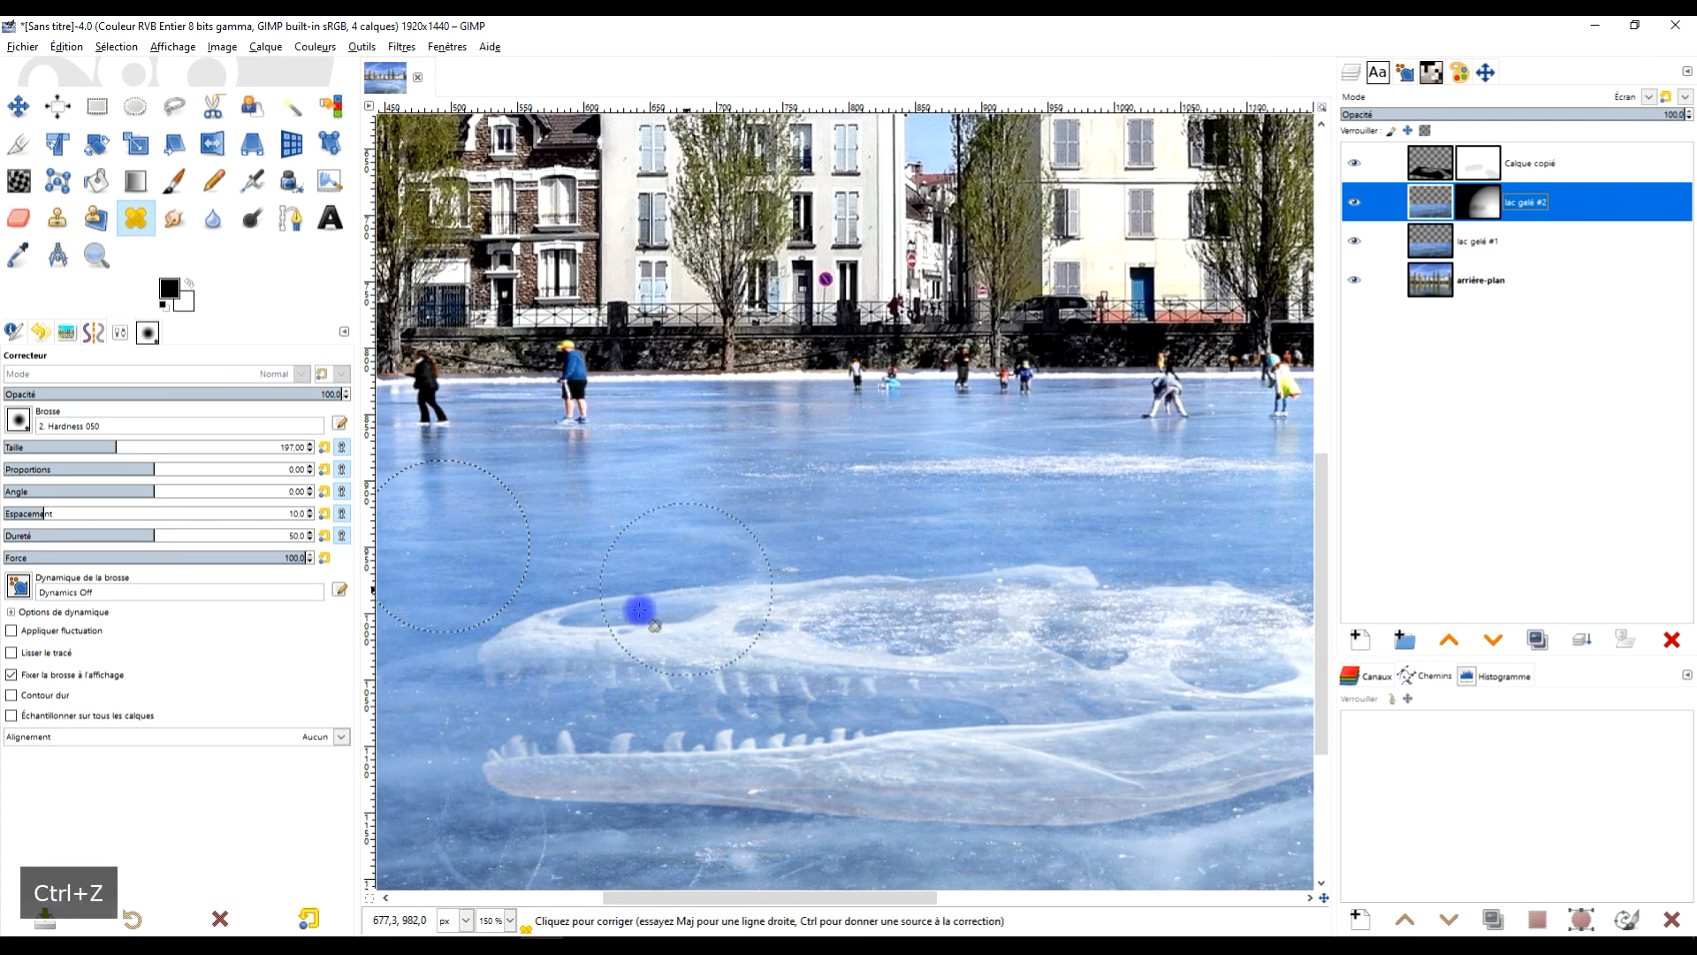
ctrl+click(455, 542)
click(889, 637)
click(1430, 202)
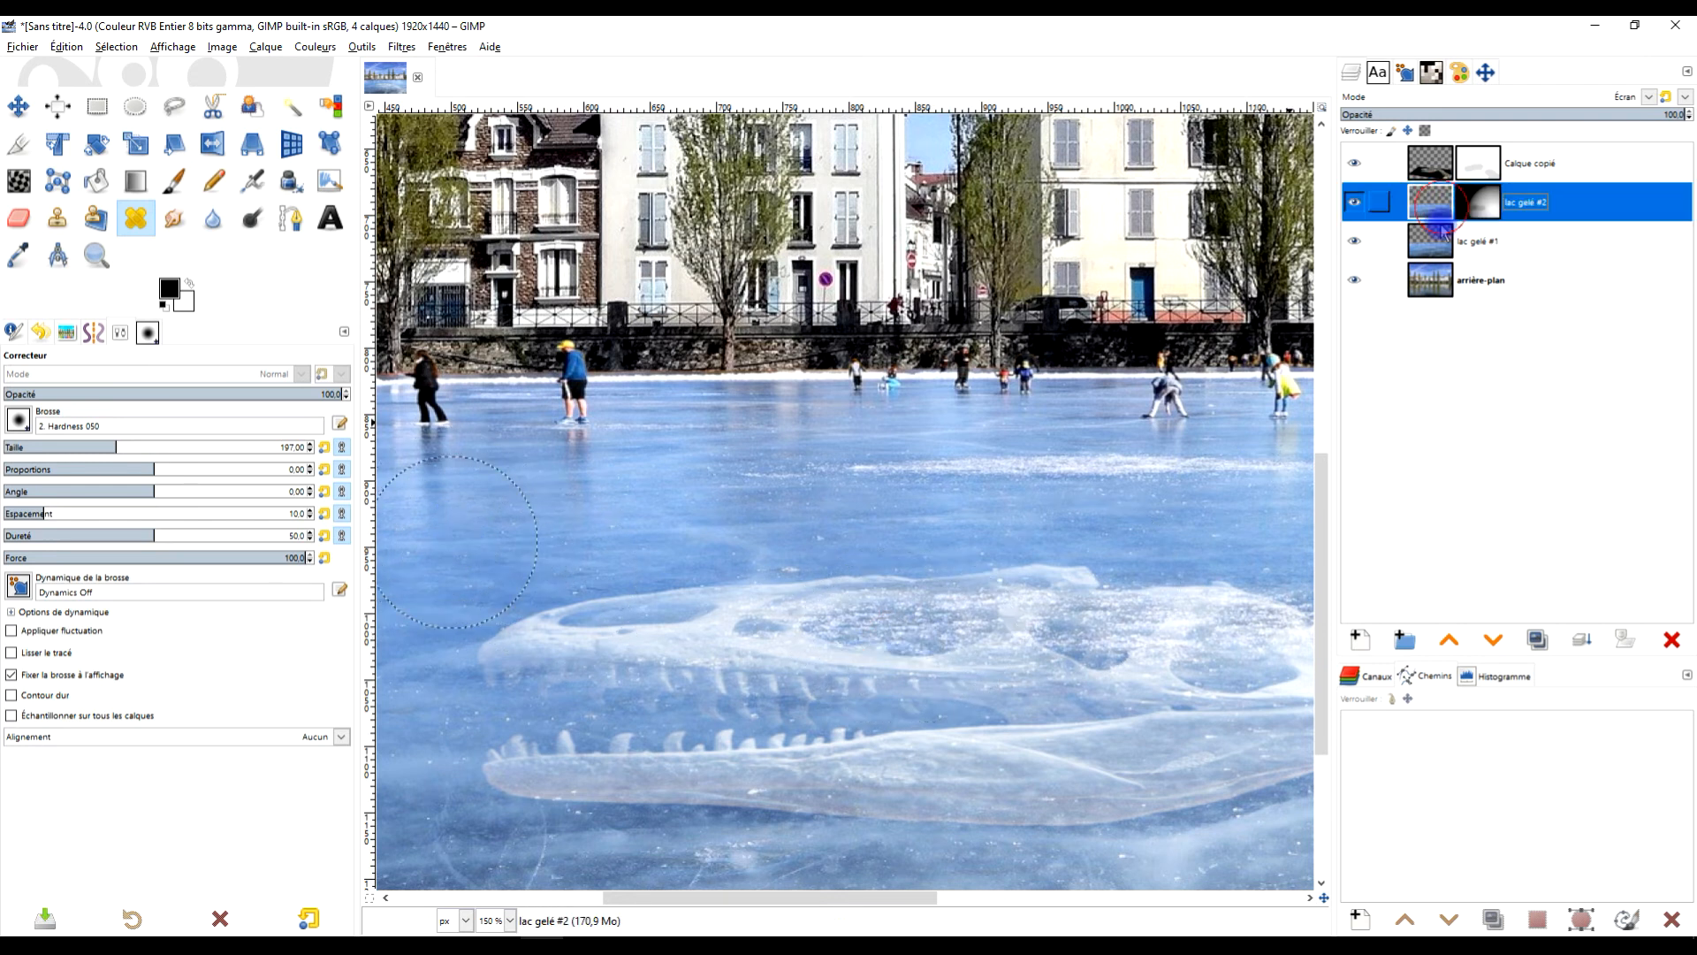
key(ctrl+z)
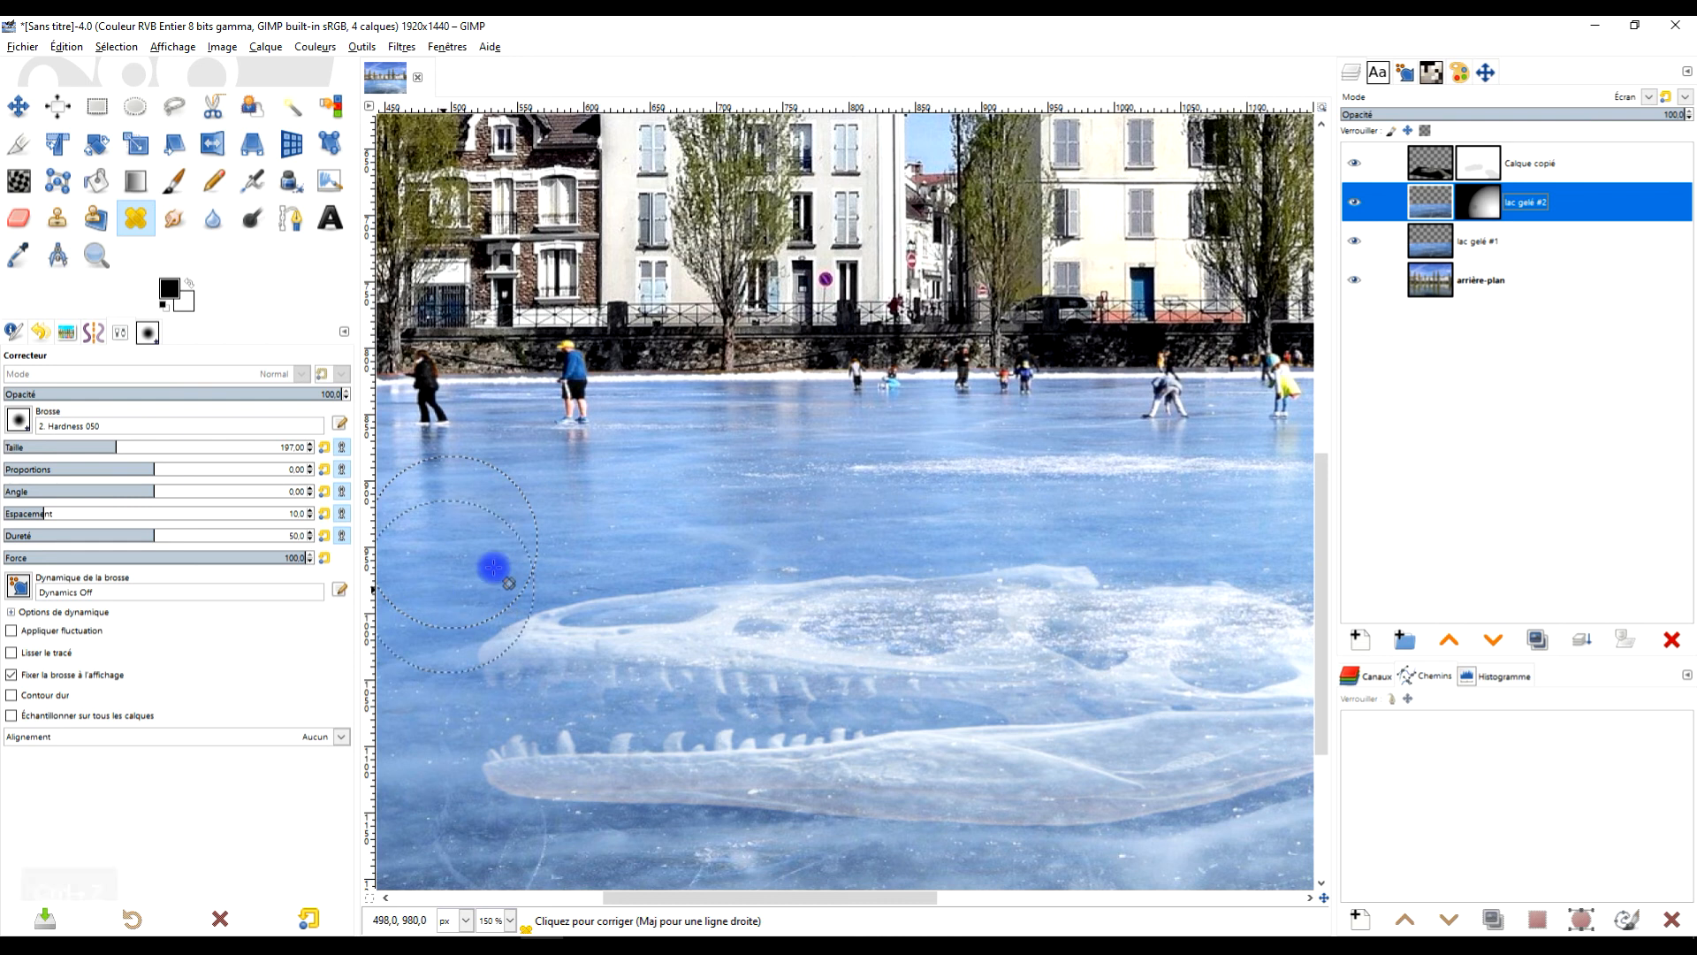
ctrl+click(552, 533)
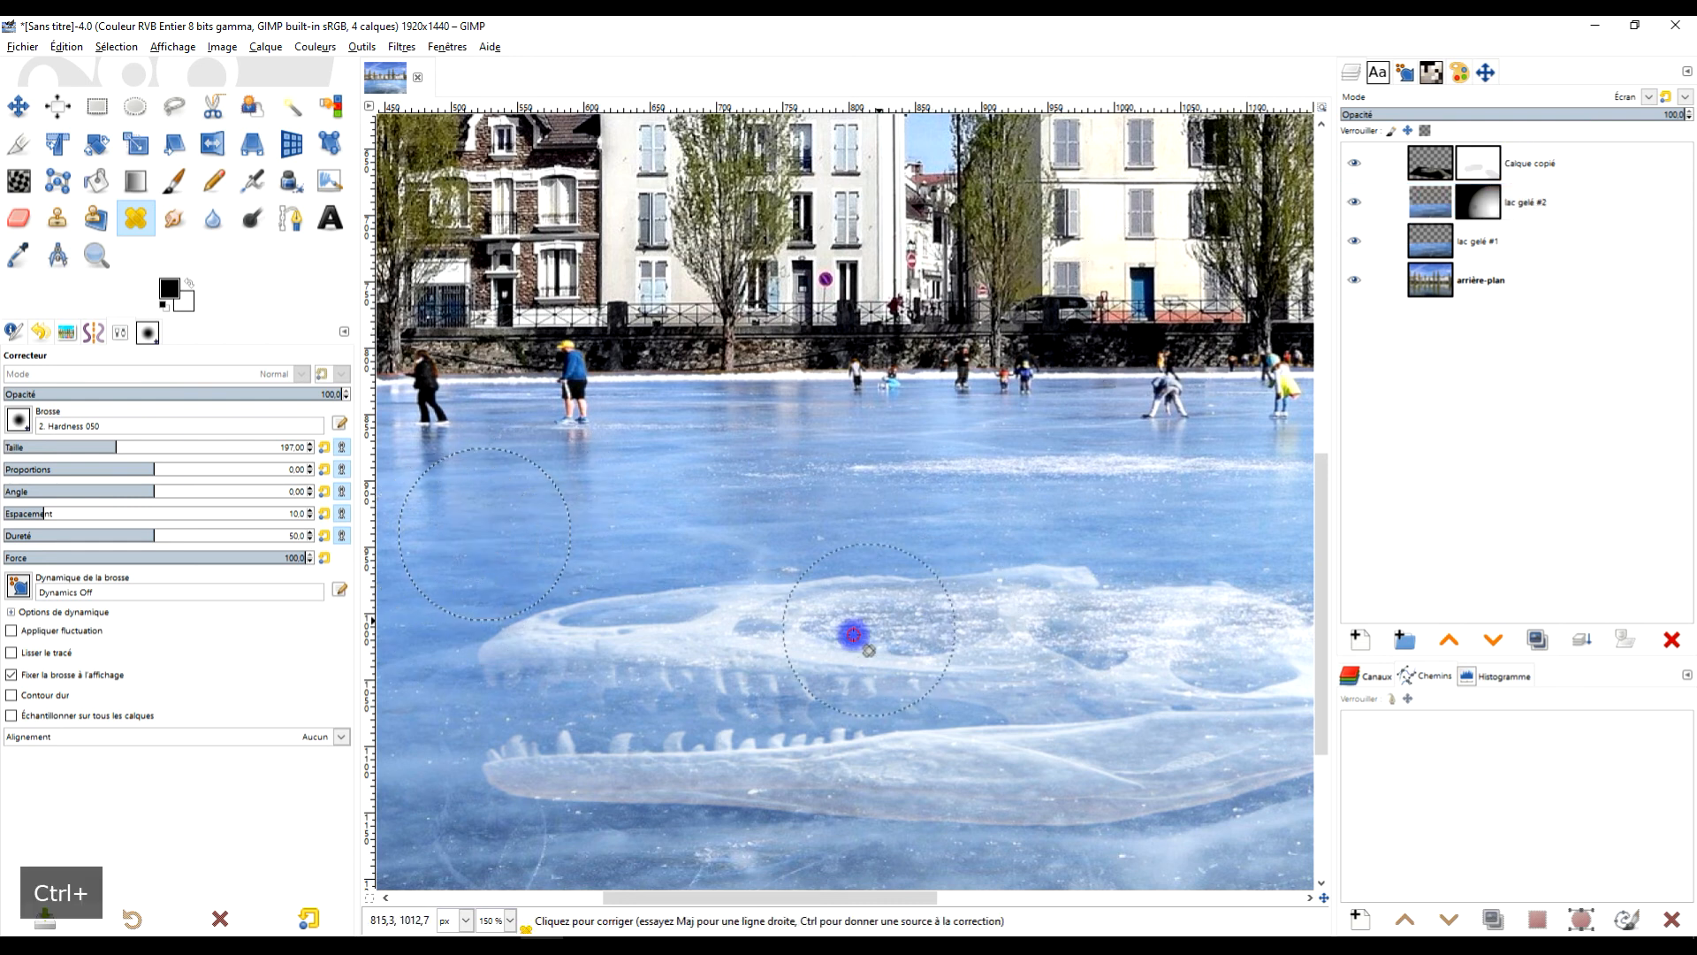
click(1006, 632)
- On the lac gelé #1 layer, sample clean ice and heal the white speckled patch running across the skull
click(1441, 248)
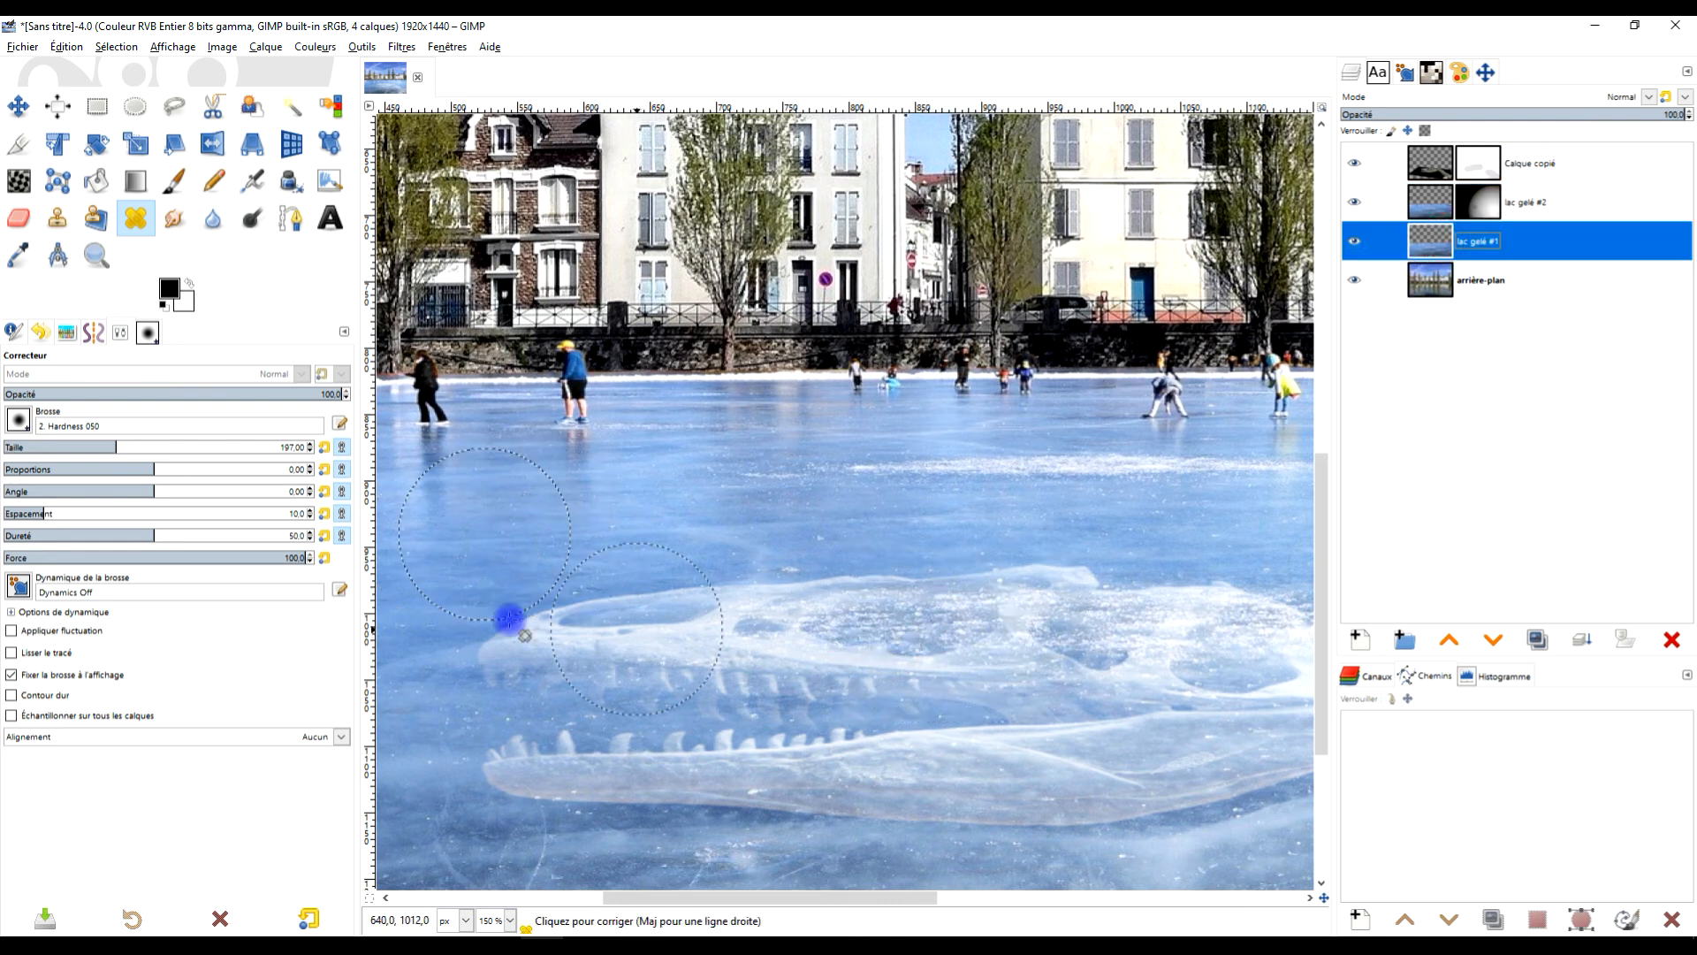
ctrl+click(470, 562)
mouse_move(764, 659)
mouse_down()
mouse_move(848, 665)
mouse_move(896, 642)
mouse_move(797, 637)
mouse_move(1232, 638)
mouse_move(1268, 633)
mouse_up()
scroll(1236, 663, down, 4)
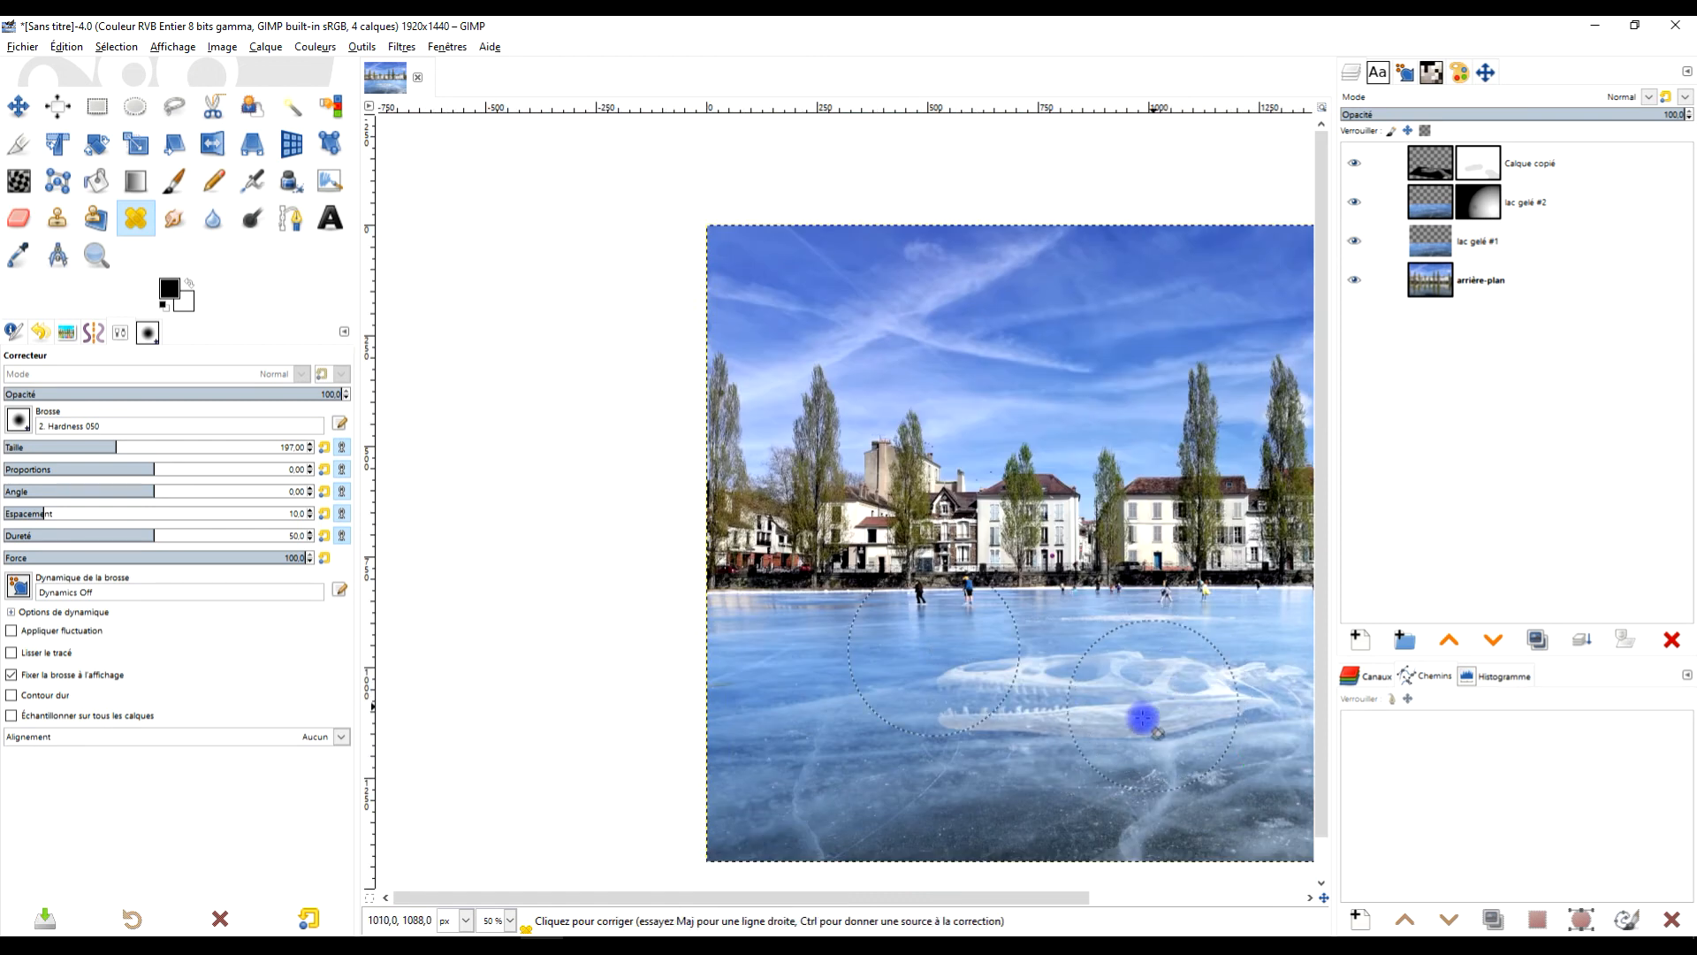
scroll(1144, 713, up, 2)
scroll(758, 663, up, 2)
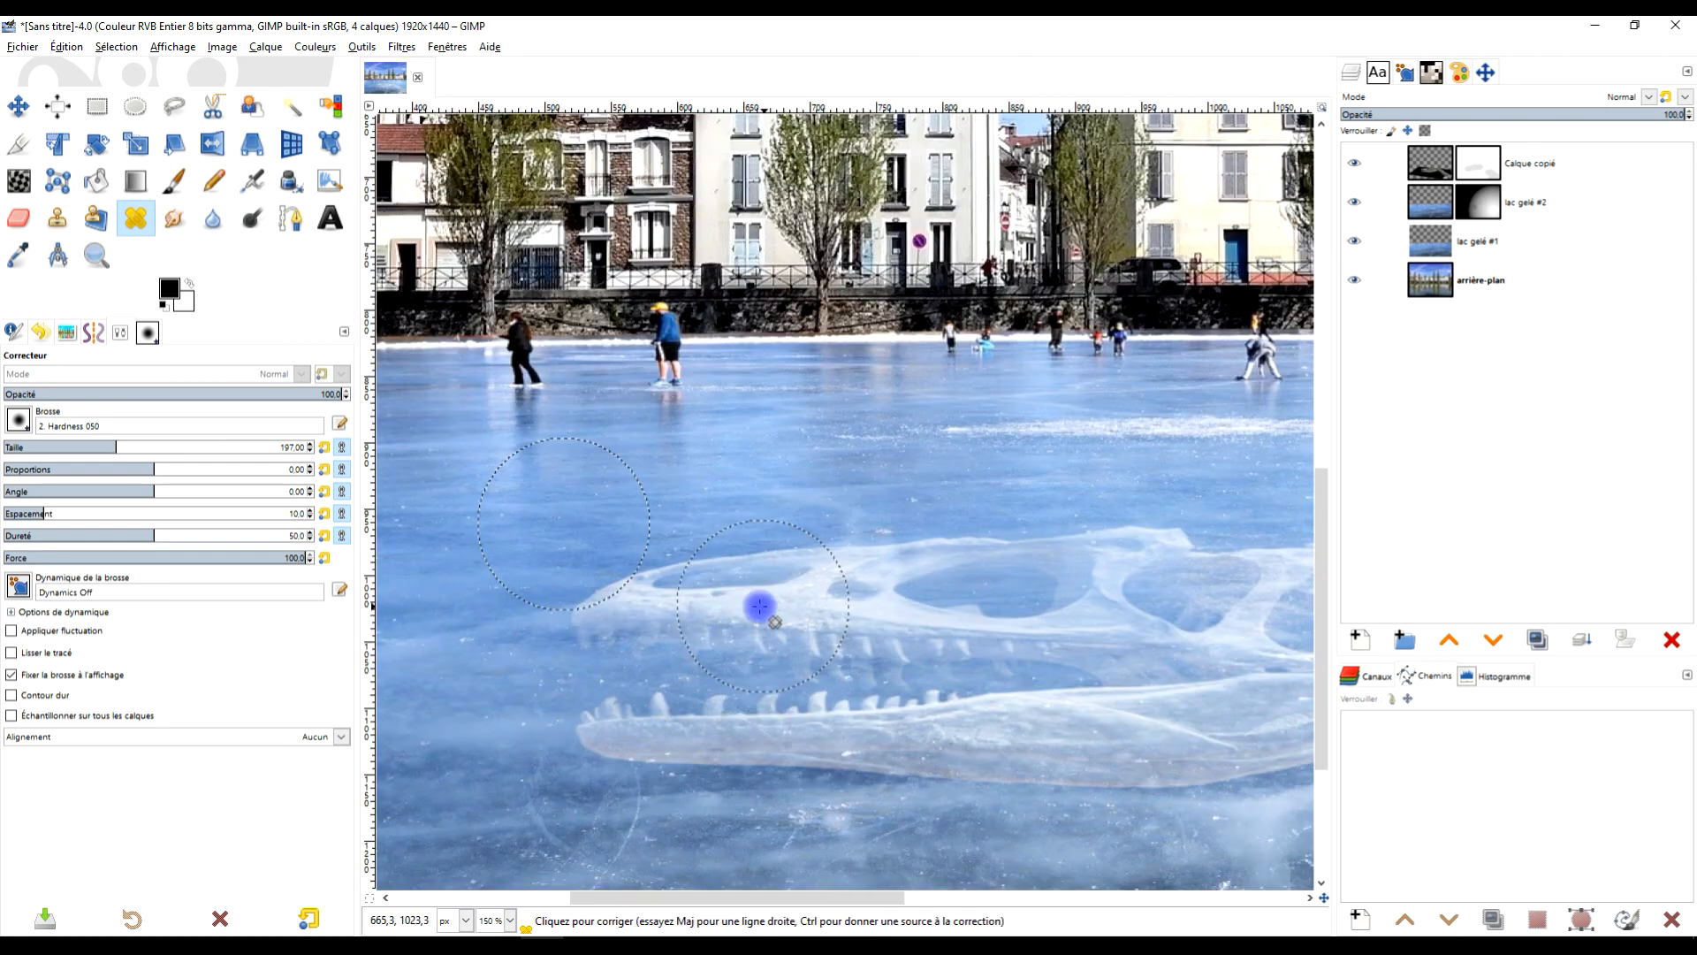
- Sample clean ice above the skull, heal the marks around it on lac gelé #1, and undo the stroke over the teeth
ctrl+click(493, 557)
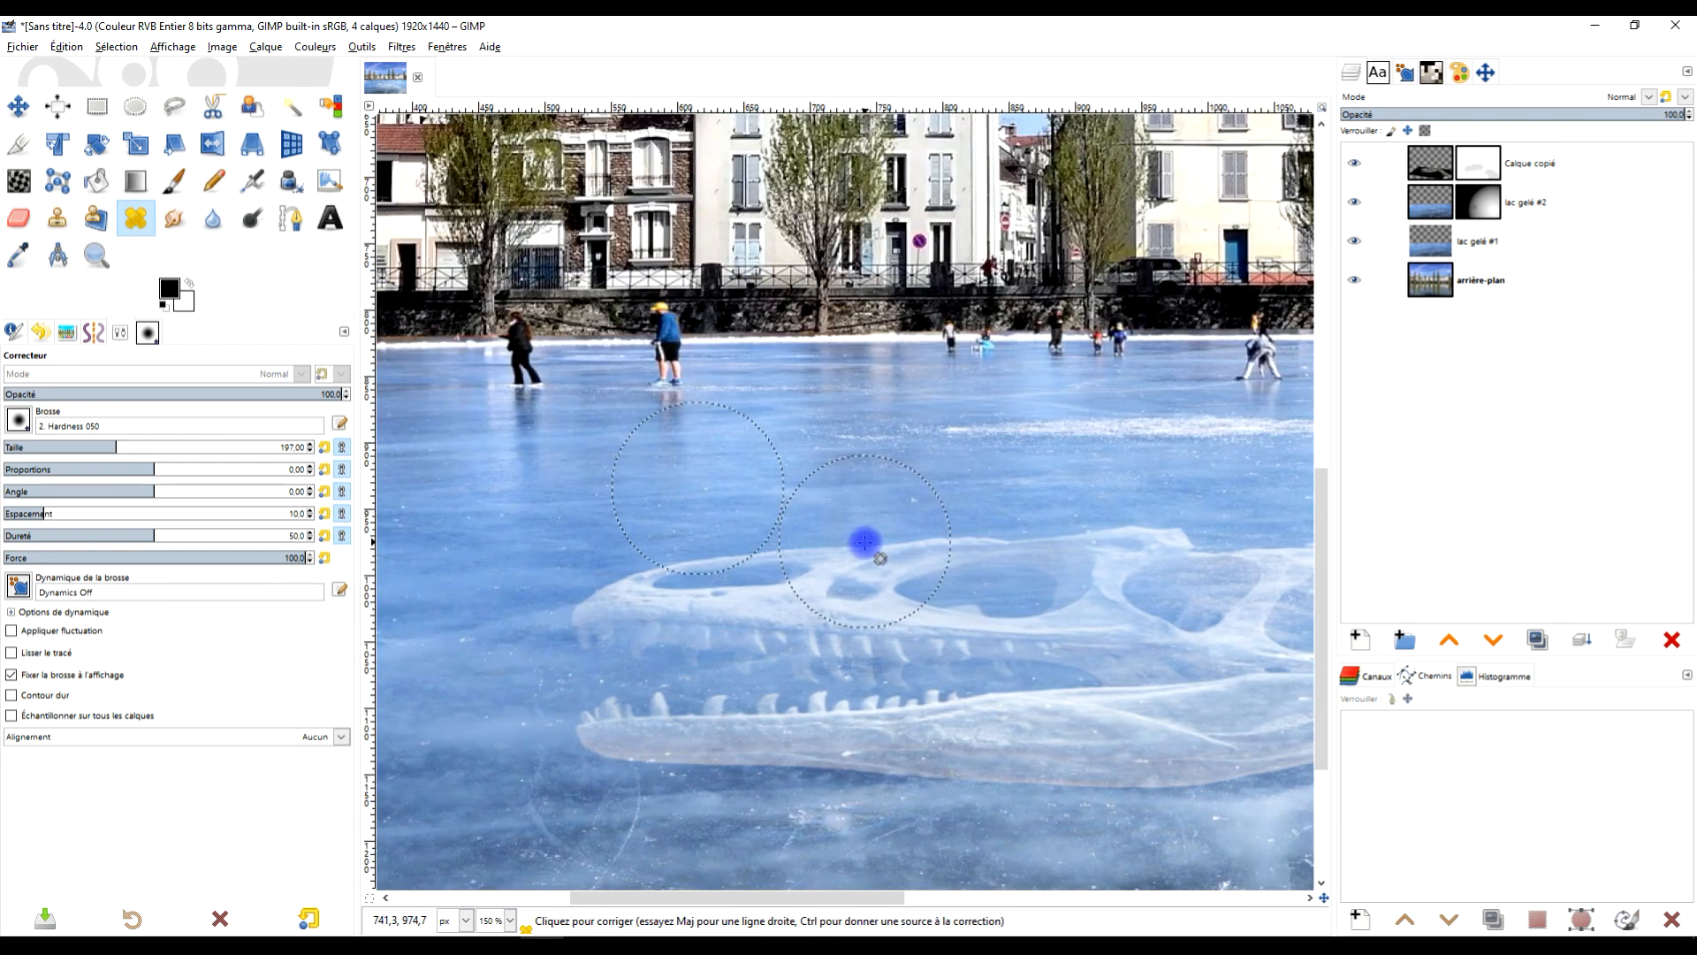
scroll(858, 570, up, 1)
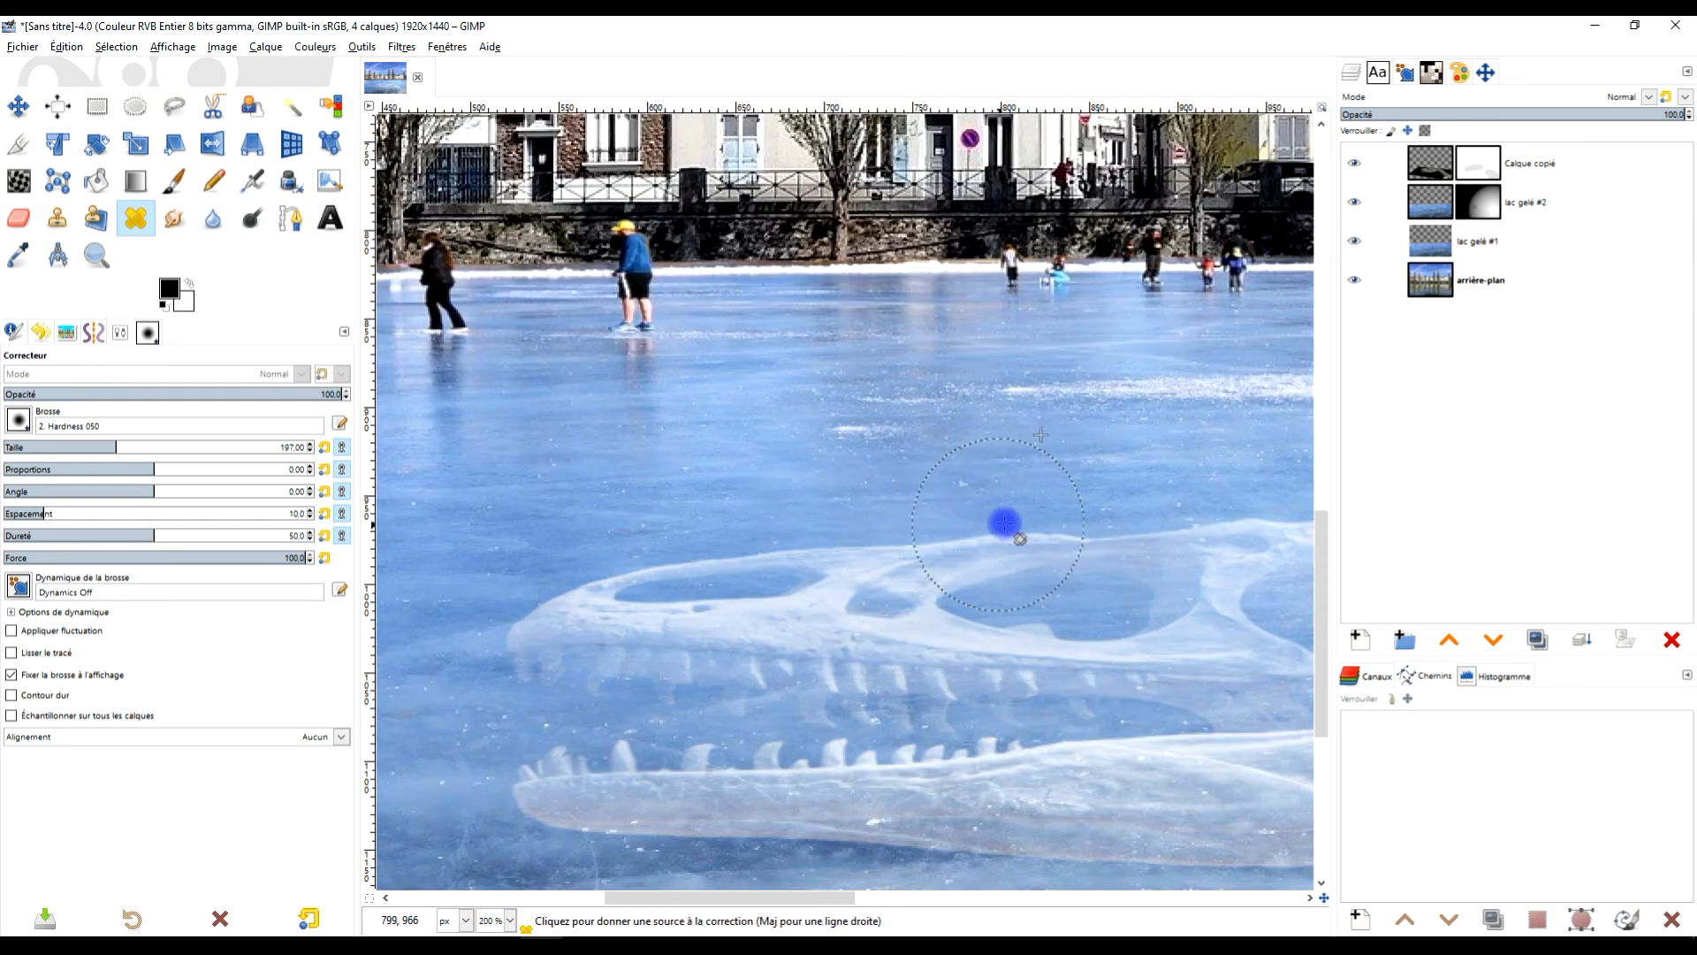
scroll(1043, 548, down, 2)
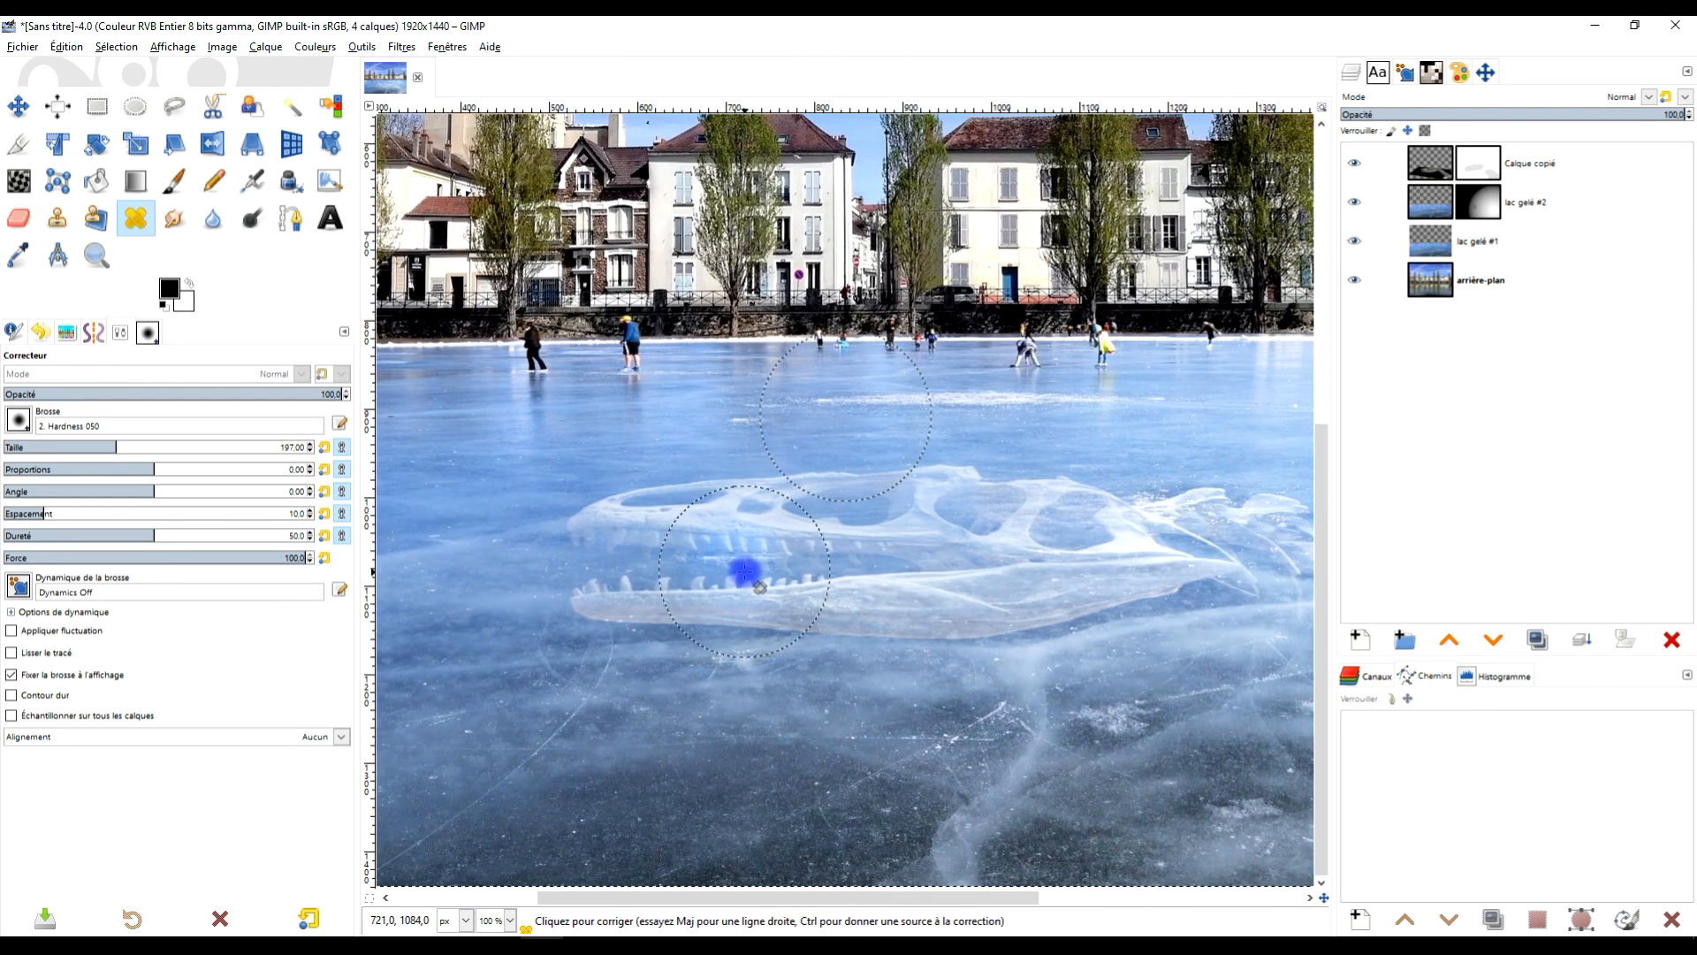
scroll(1041, 610, down, 1)
scroll(973, 610, up, 1)
key(ctrl+z)
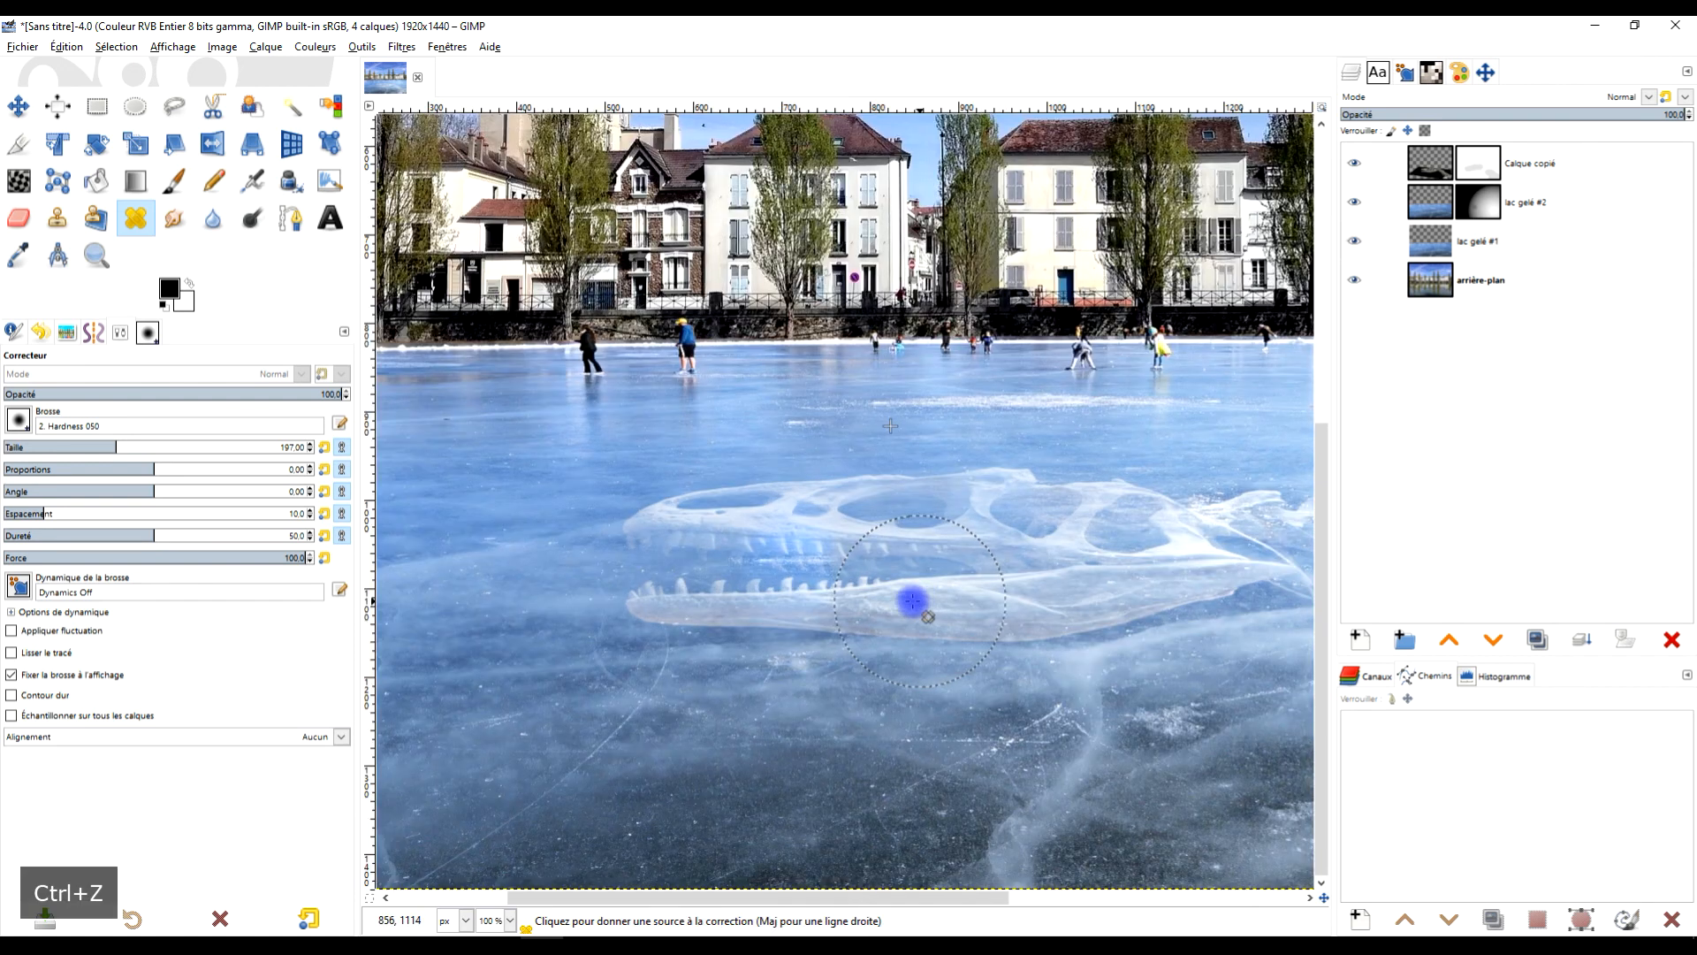
- Examine the healed ice around the skull, jaws and neck, leaving the Heal tool for Rectangle Select
scroll(750, 595, up, 1)
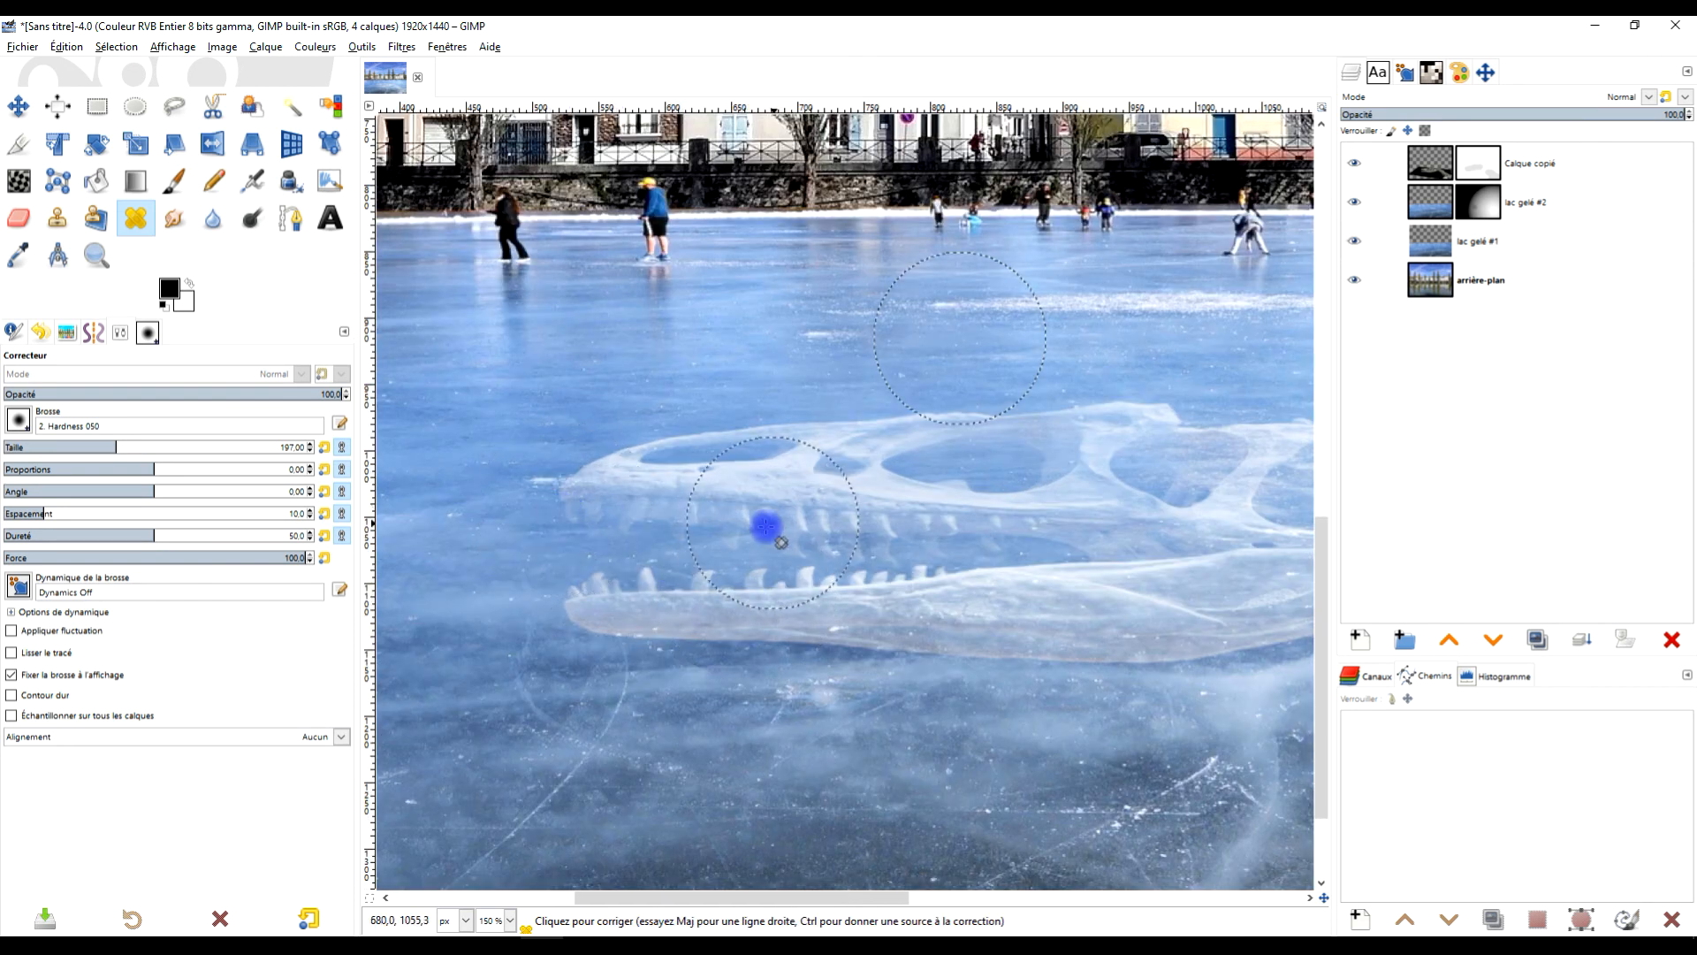
scroll(958, 626, down, 1)
scroll(1004, 625, down, 1)
drag(1020, 628, 751, 597)
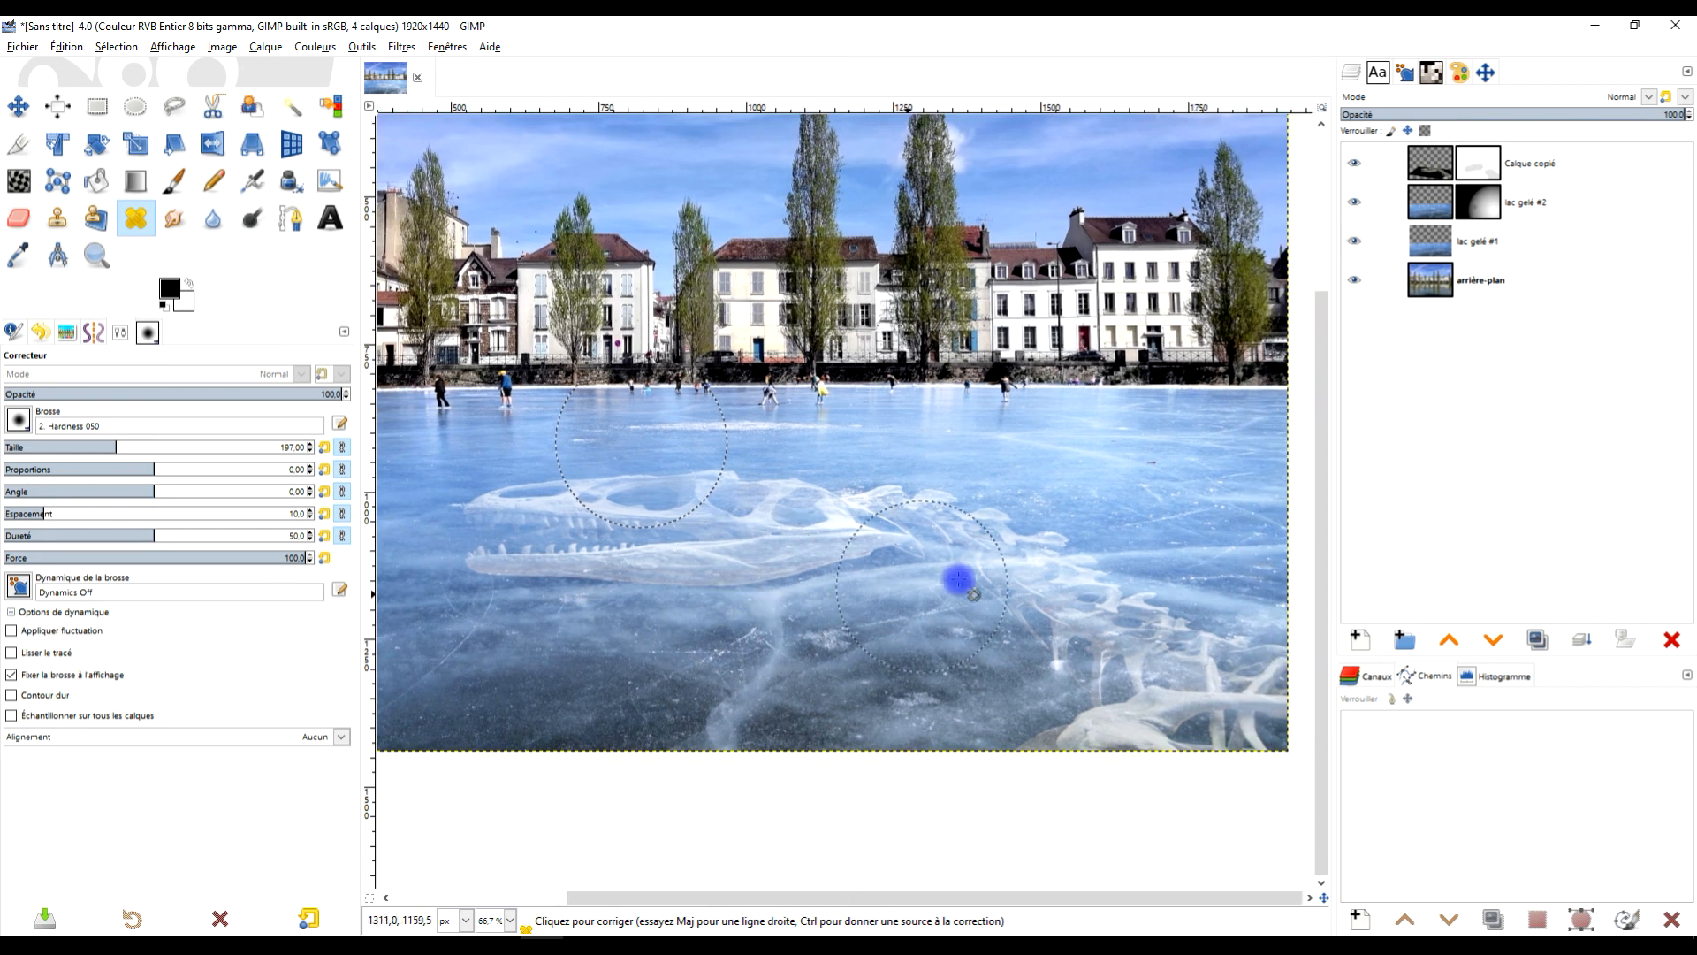
drag(1059, 597, 1127, 594)
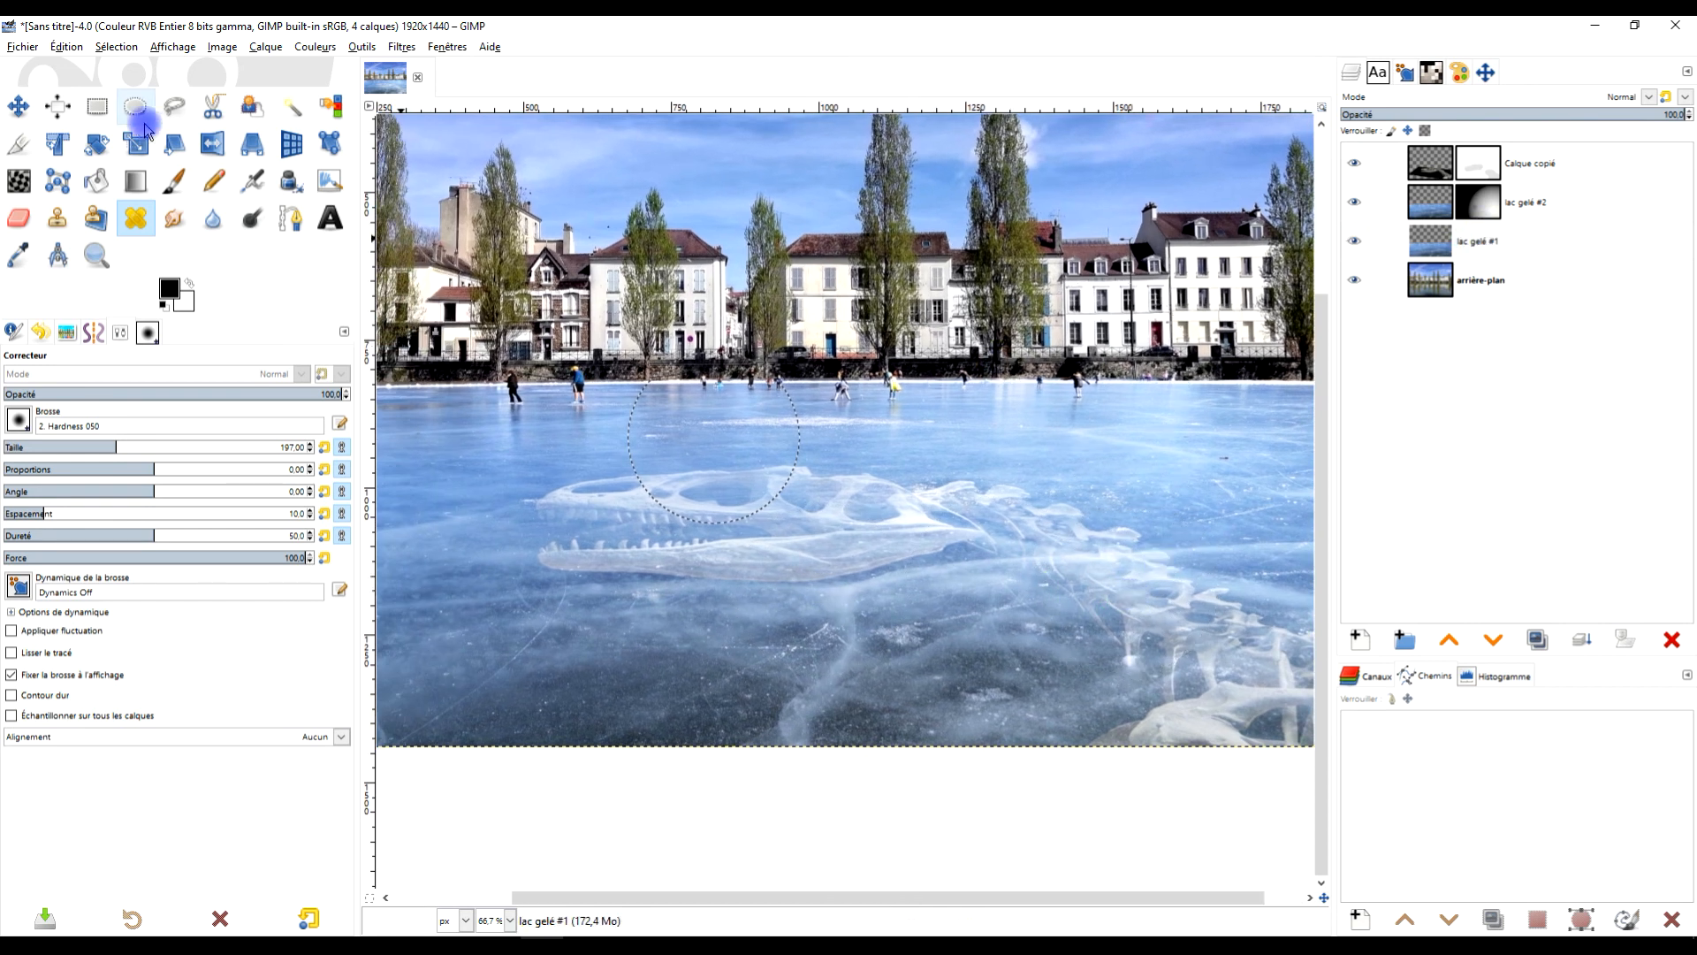
click(97, 106)
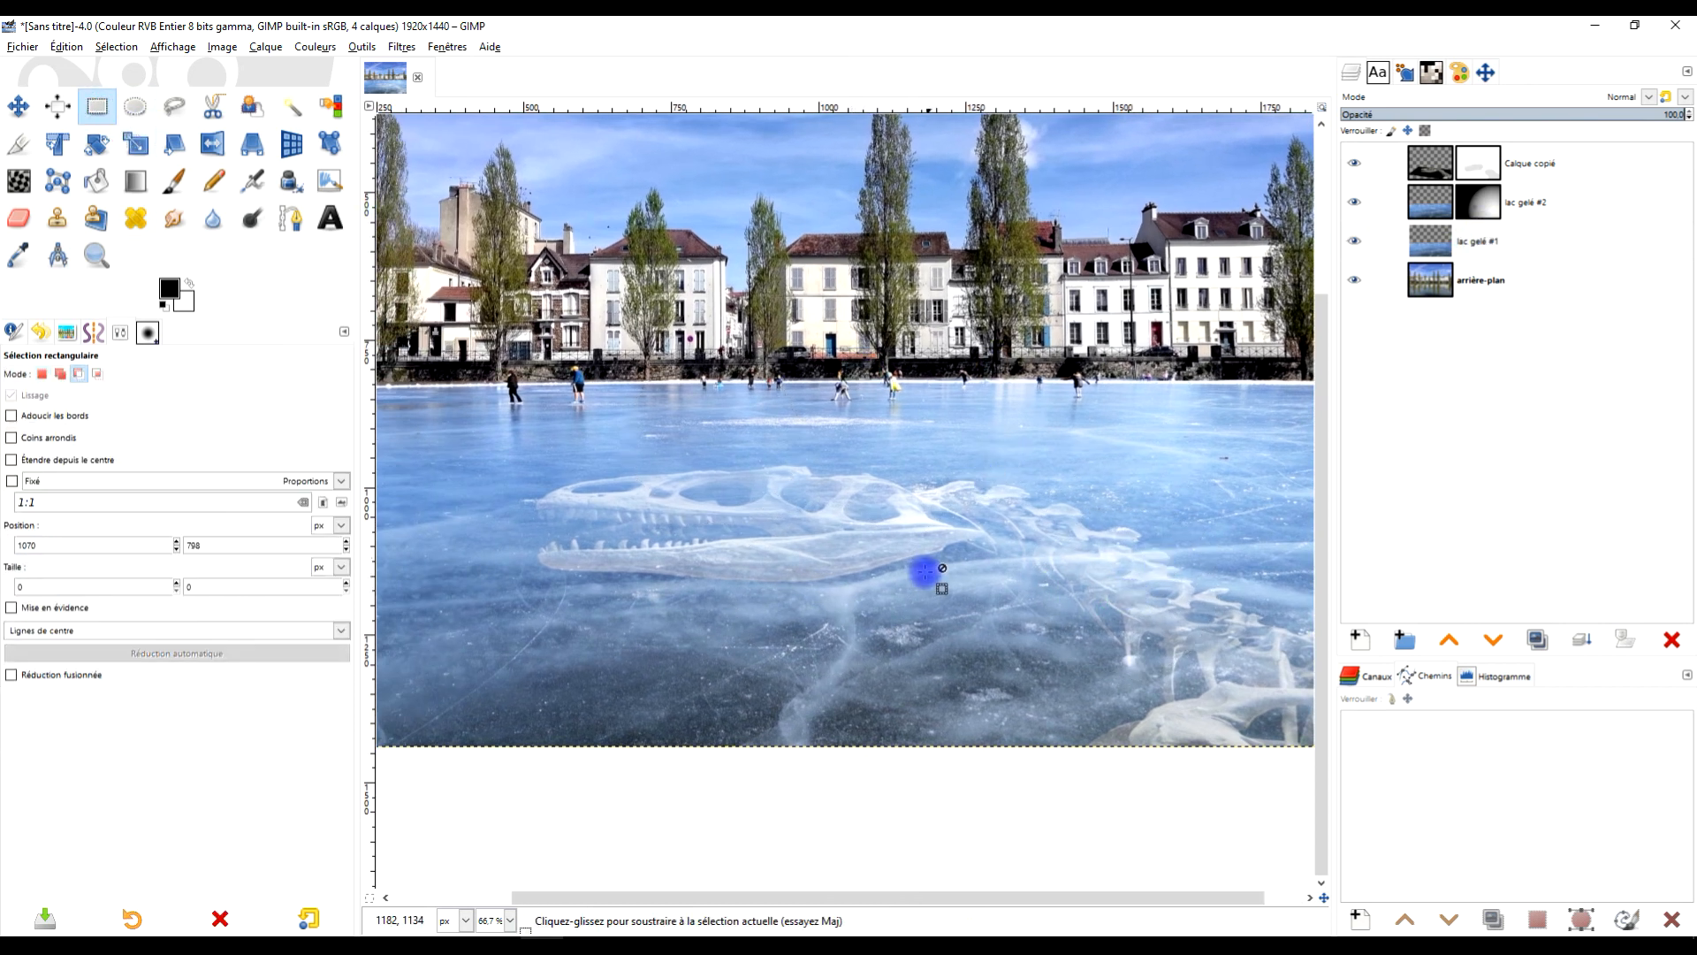
scroll(937, 530, down, 1)
scroll(911, 561, up, 1)
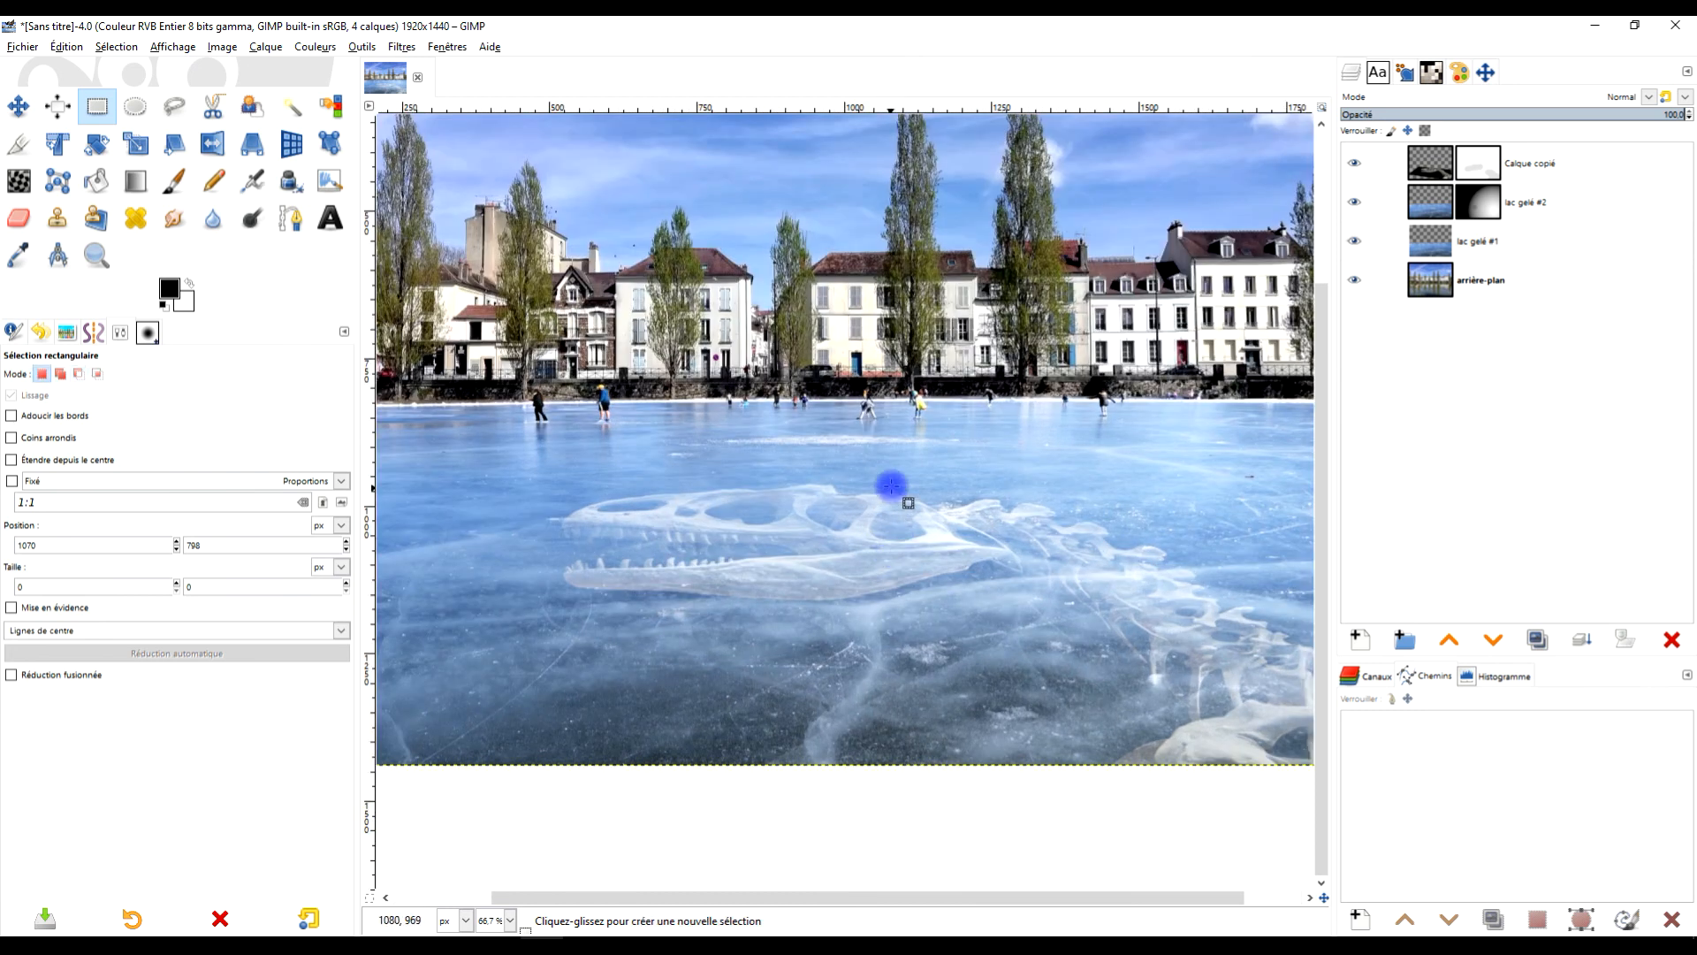
- Lower the opacity of the skeleton layer Calque copié to 64.6
click(1425, 168)
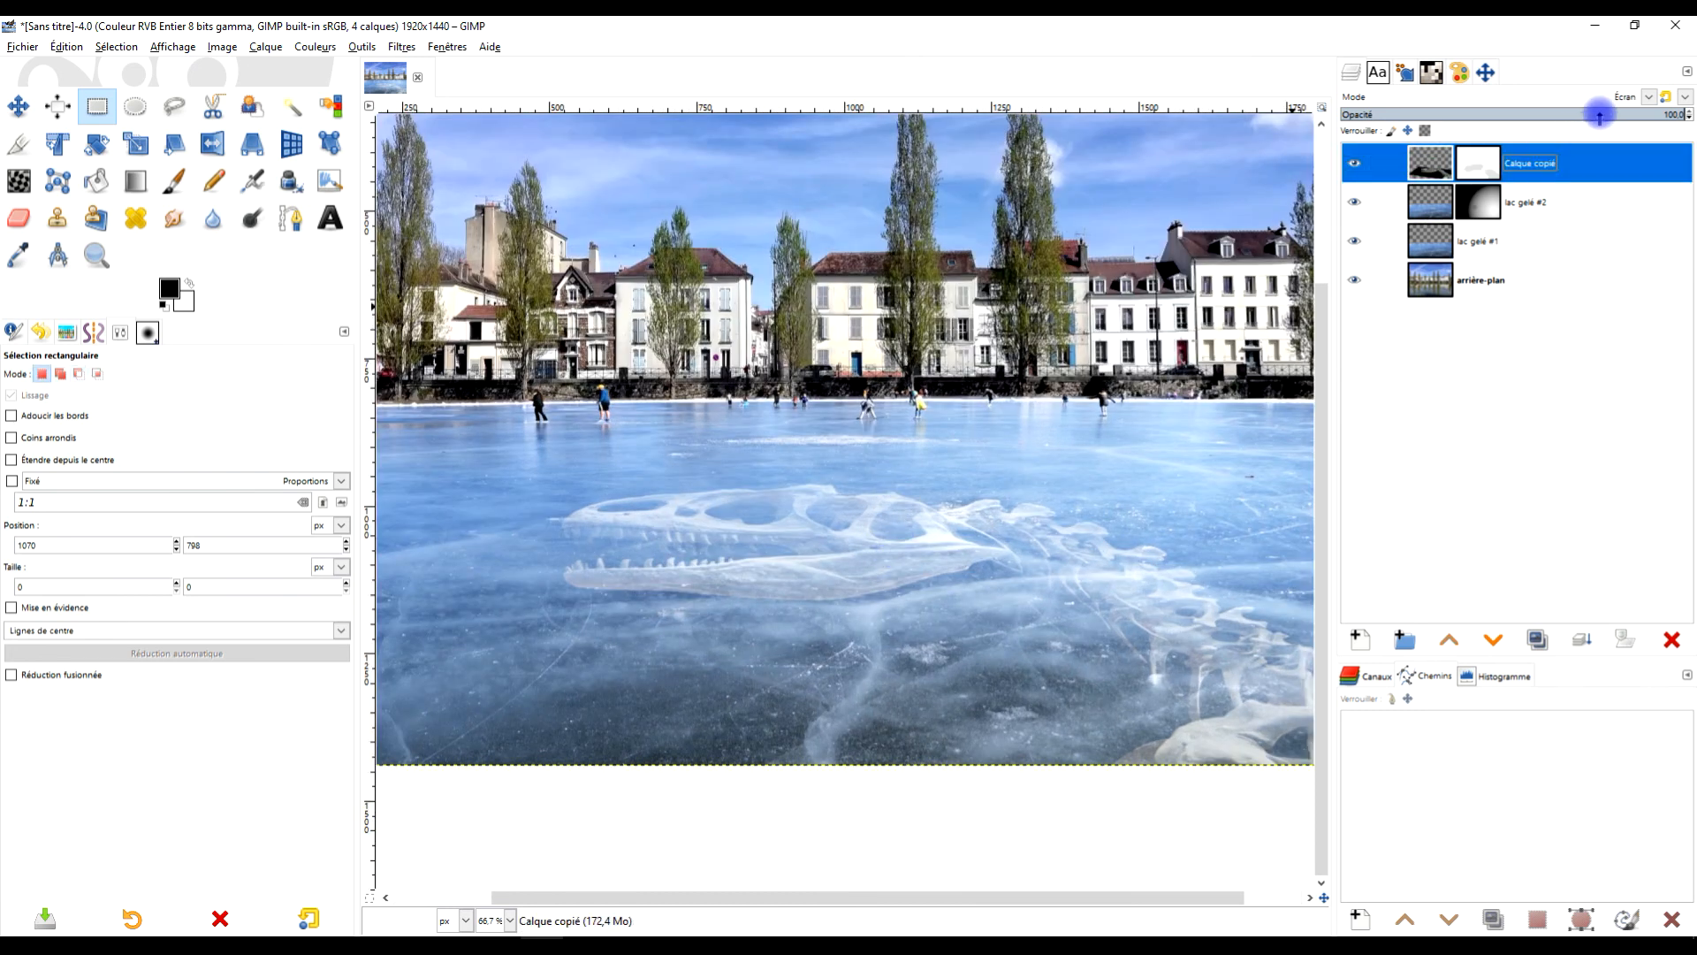
click(1615, 114)
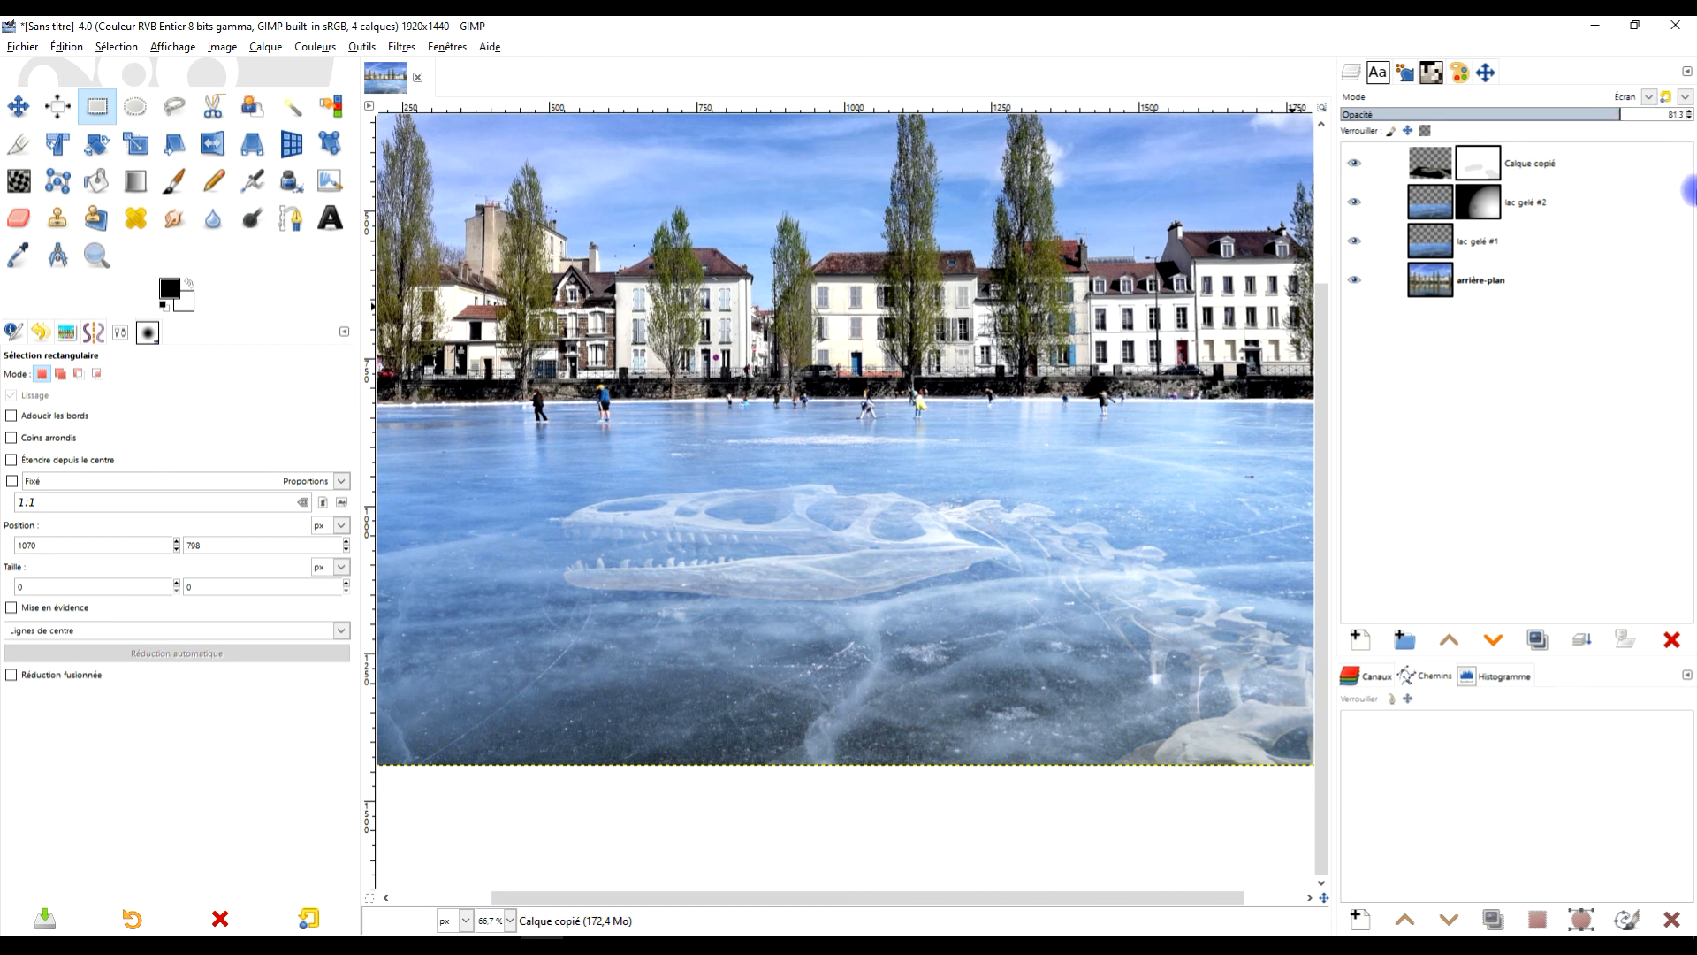
click(1425, 174)
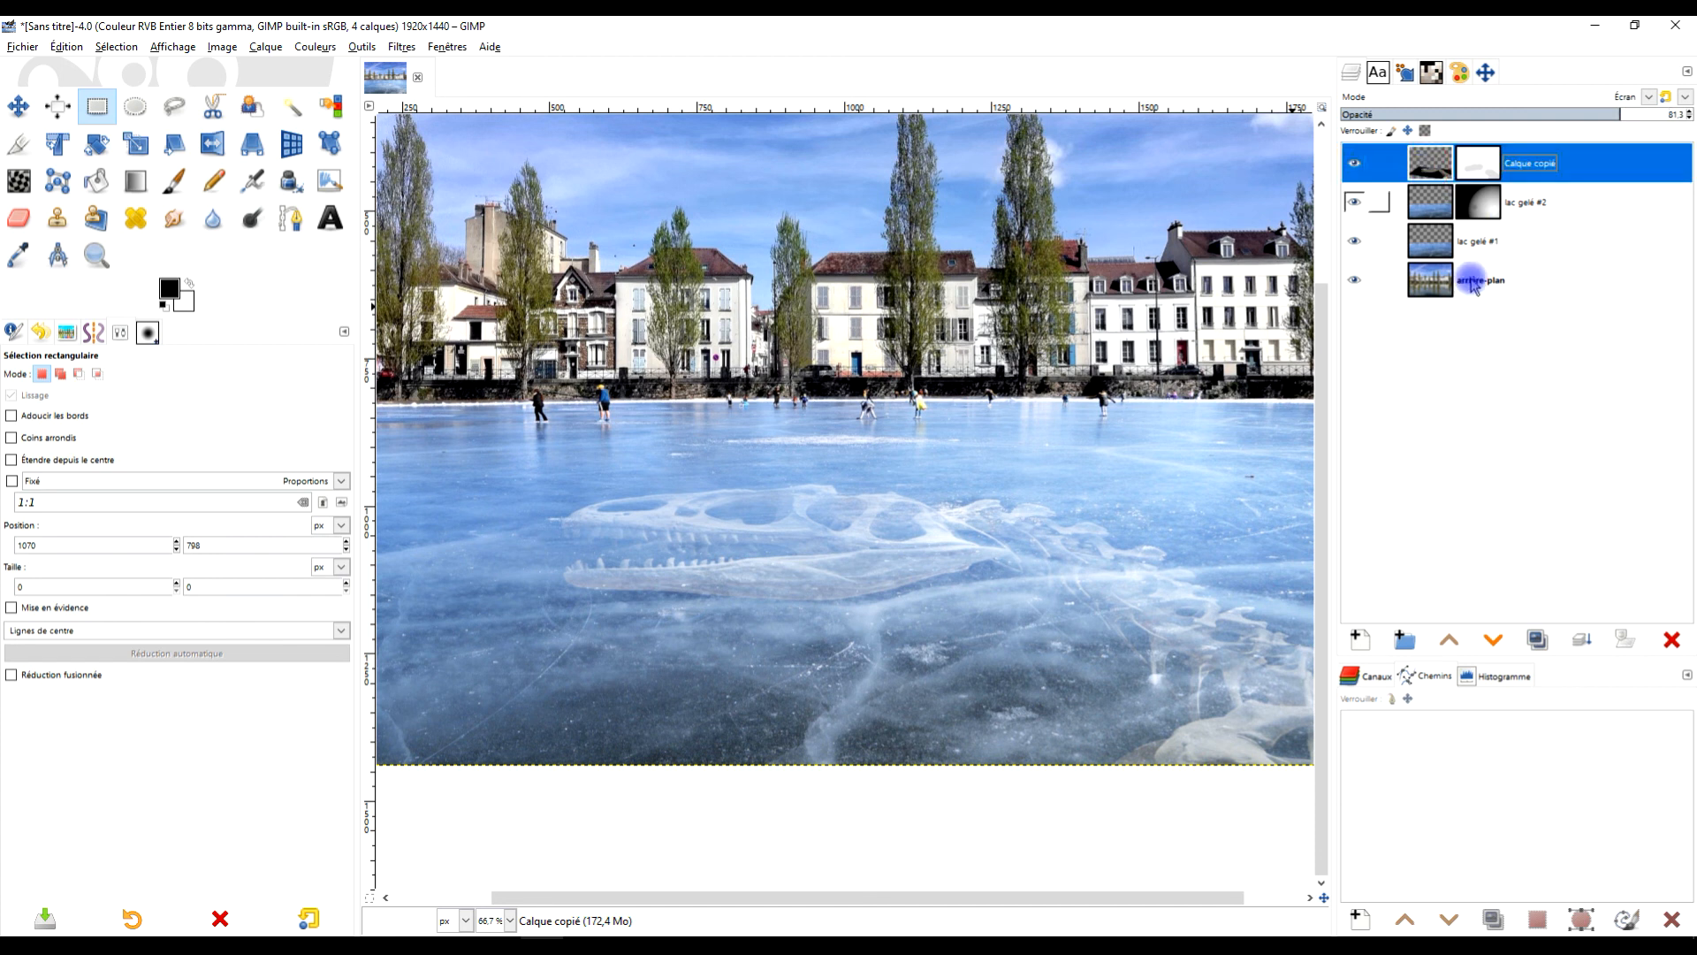
click(1477, 166)
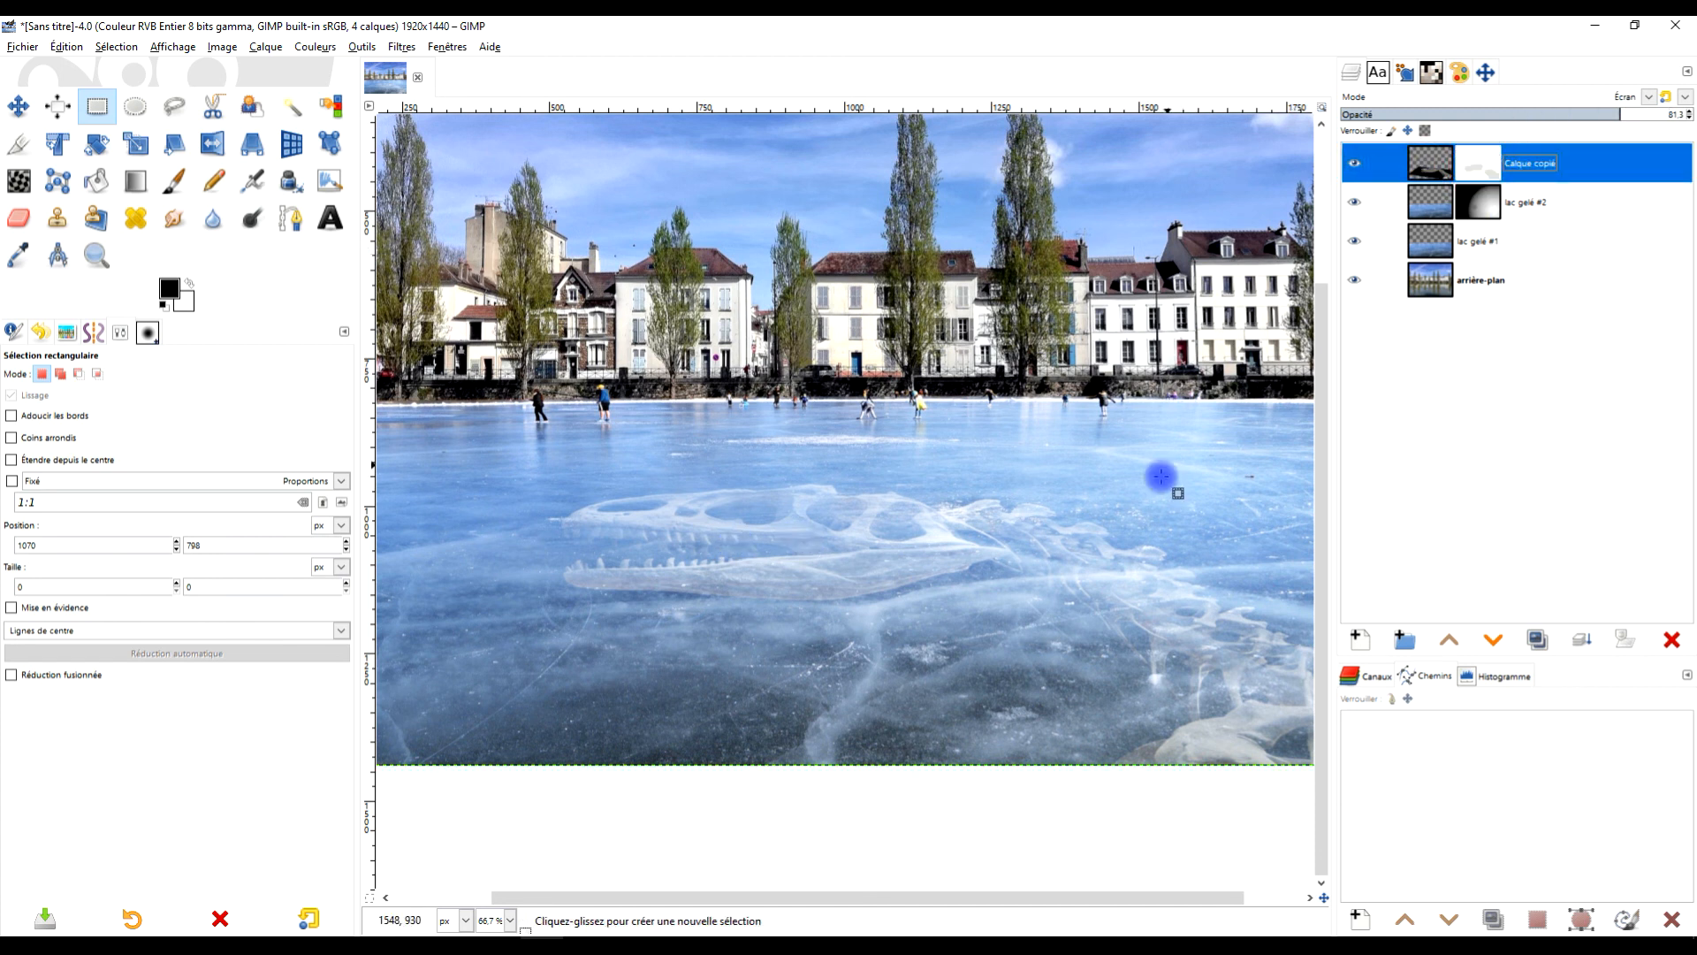
click(1588, 113)
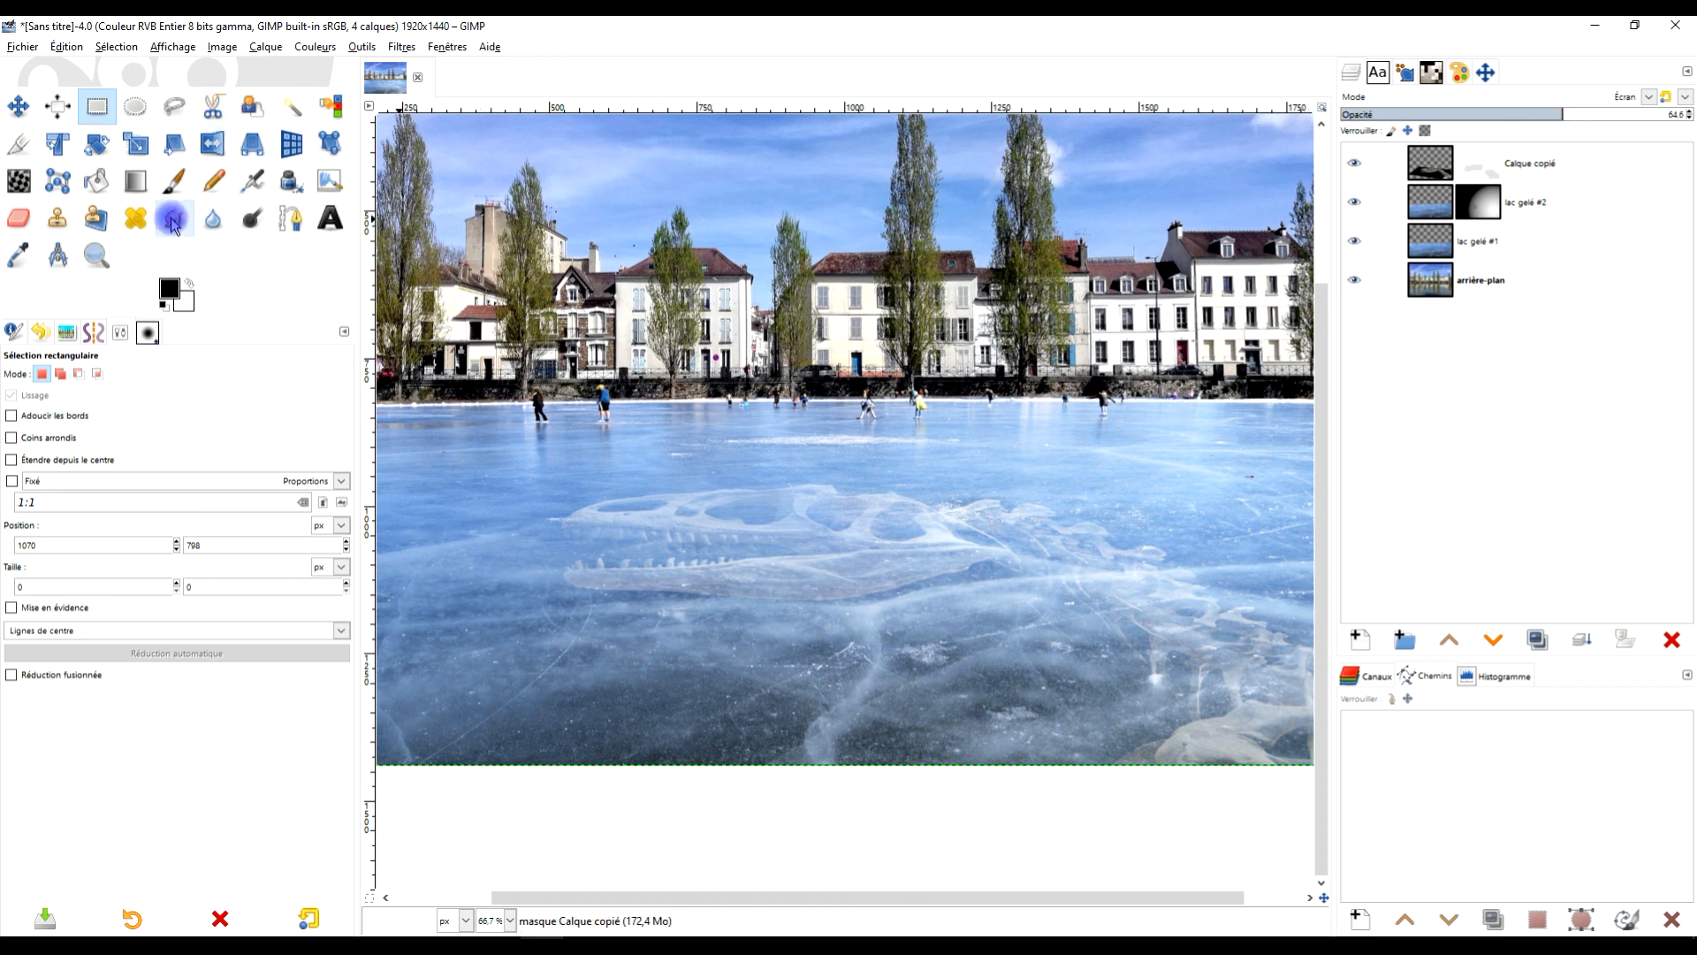
- Smudge the skeleton layer's mask over the skull and neck at 63.4 opacity to soften the blend with the ice
click(174, 218)
click(1481, 165)
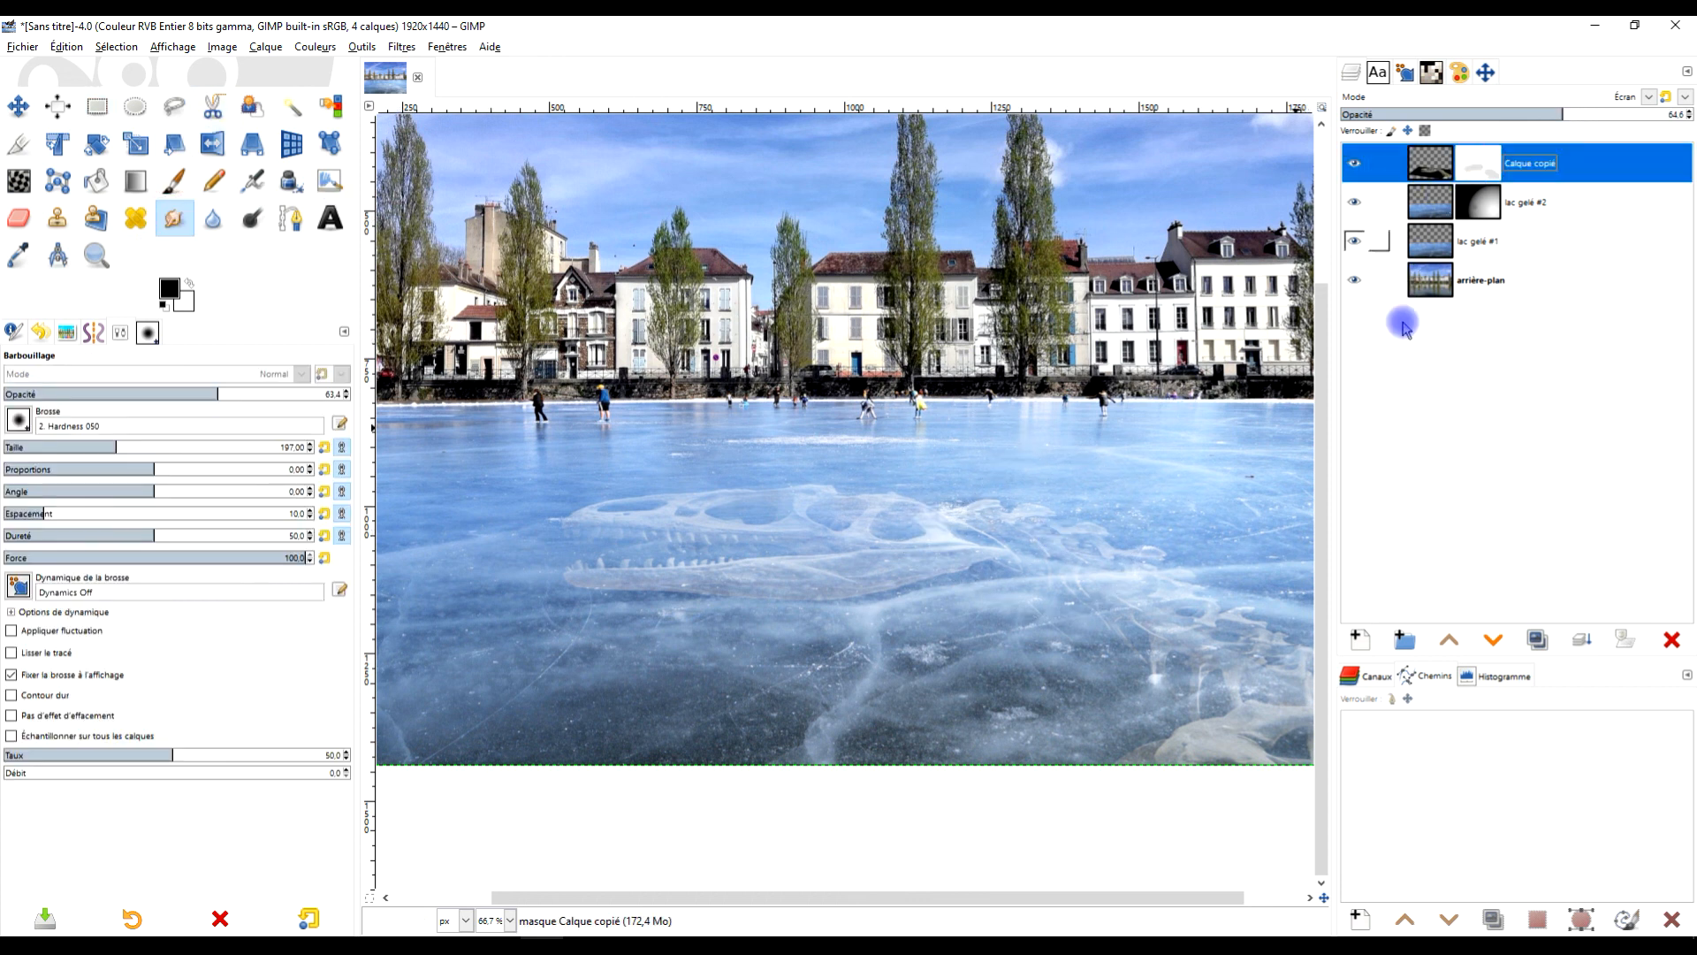
drag(1031, 493, 865, 528)
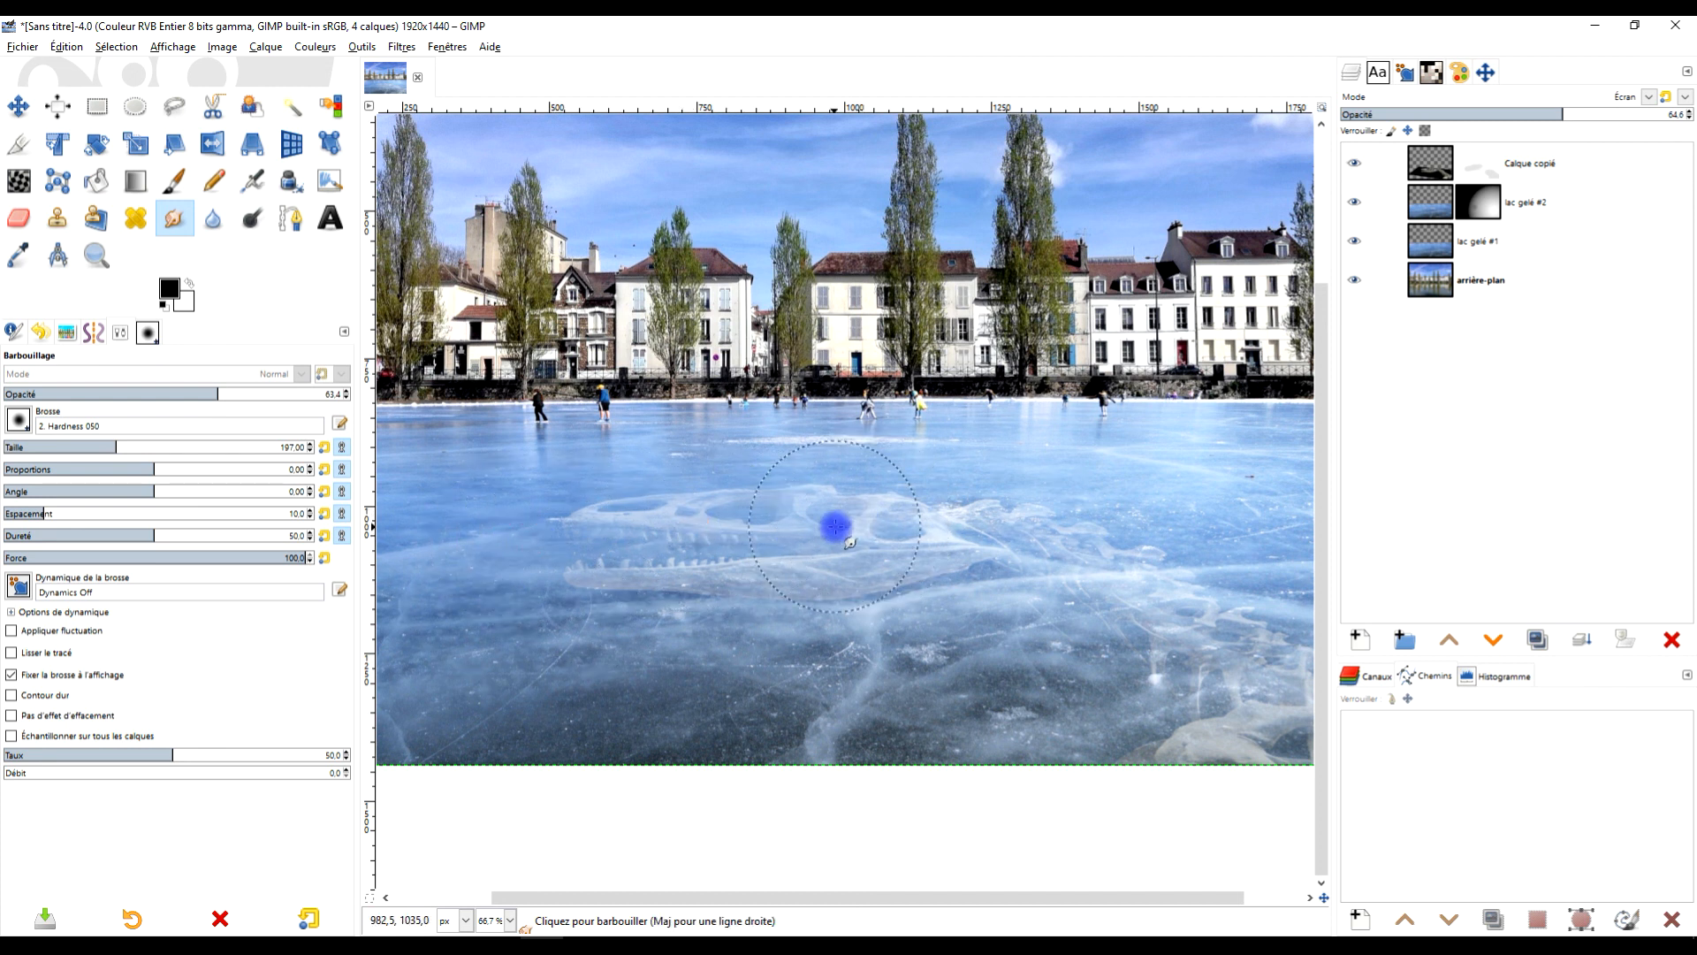
ctrl+scroll(1013, 473, down, 2)
ctrl+scroll(1017, 481, up, 2)
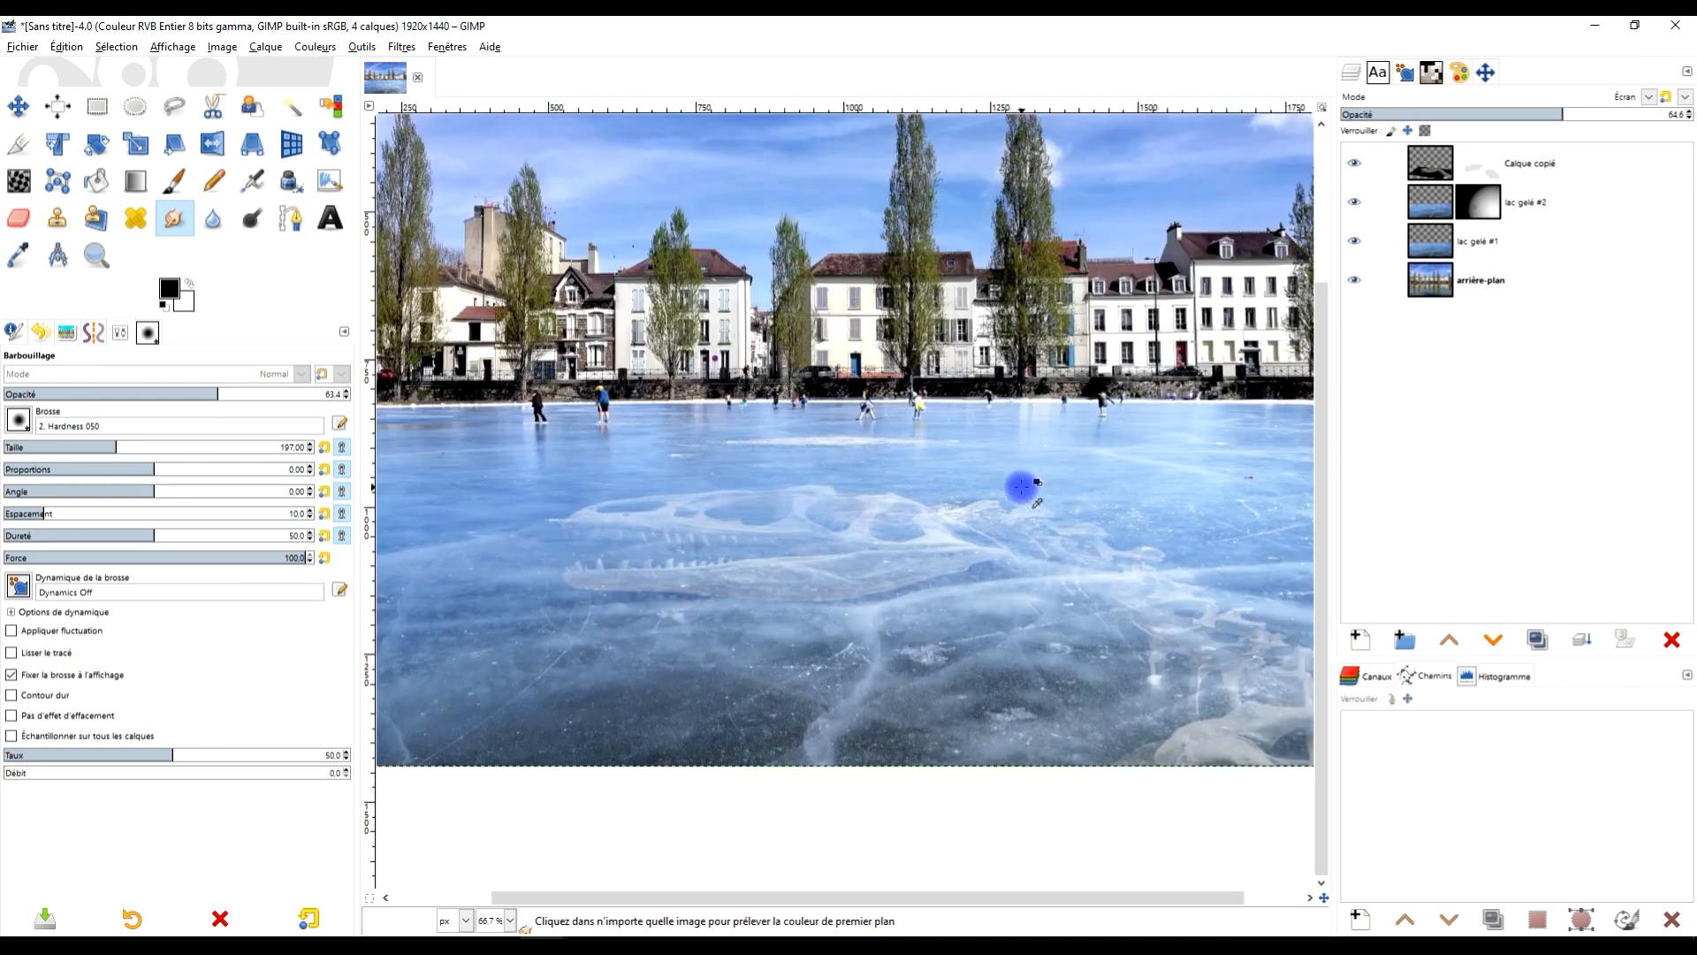
click(1478, 164)
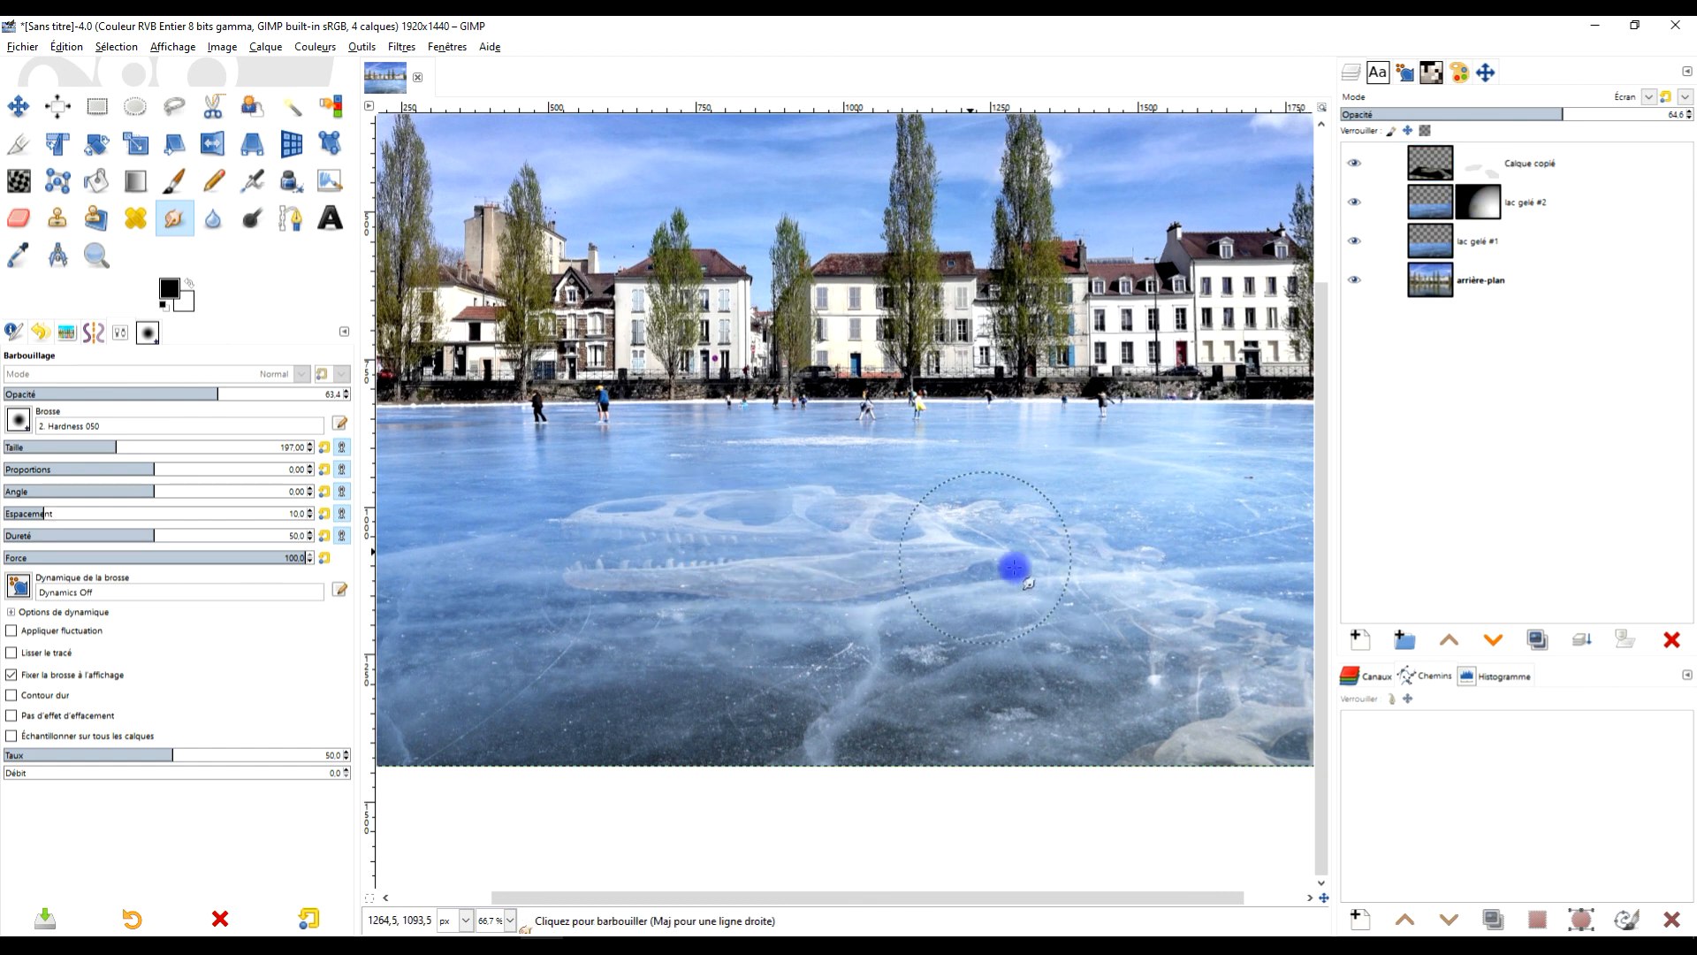
ctrl+scroll(1026, 548, down, 2)
ctrl+scroll(1030, 542, up, 1)
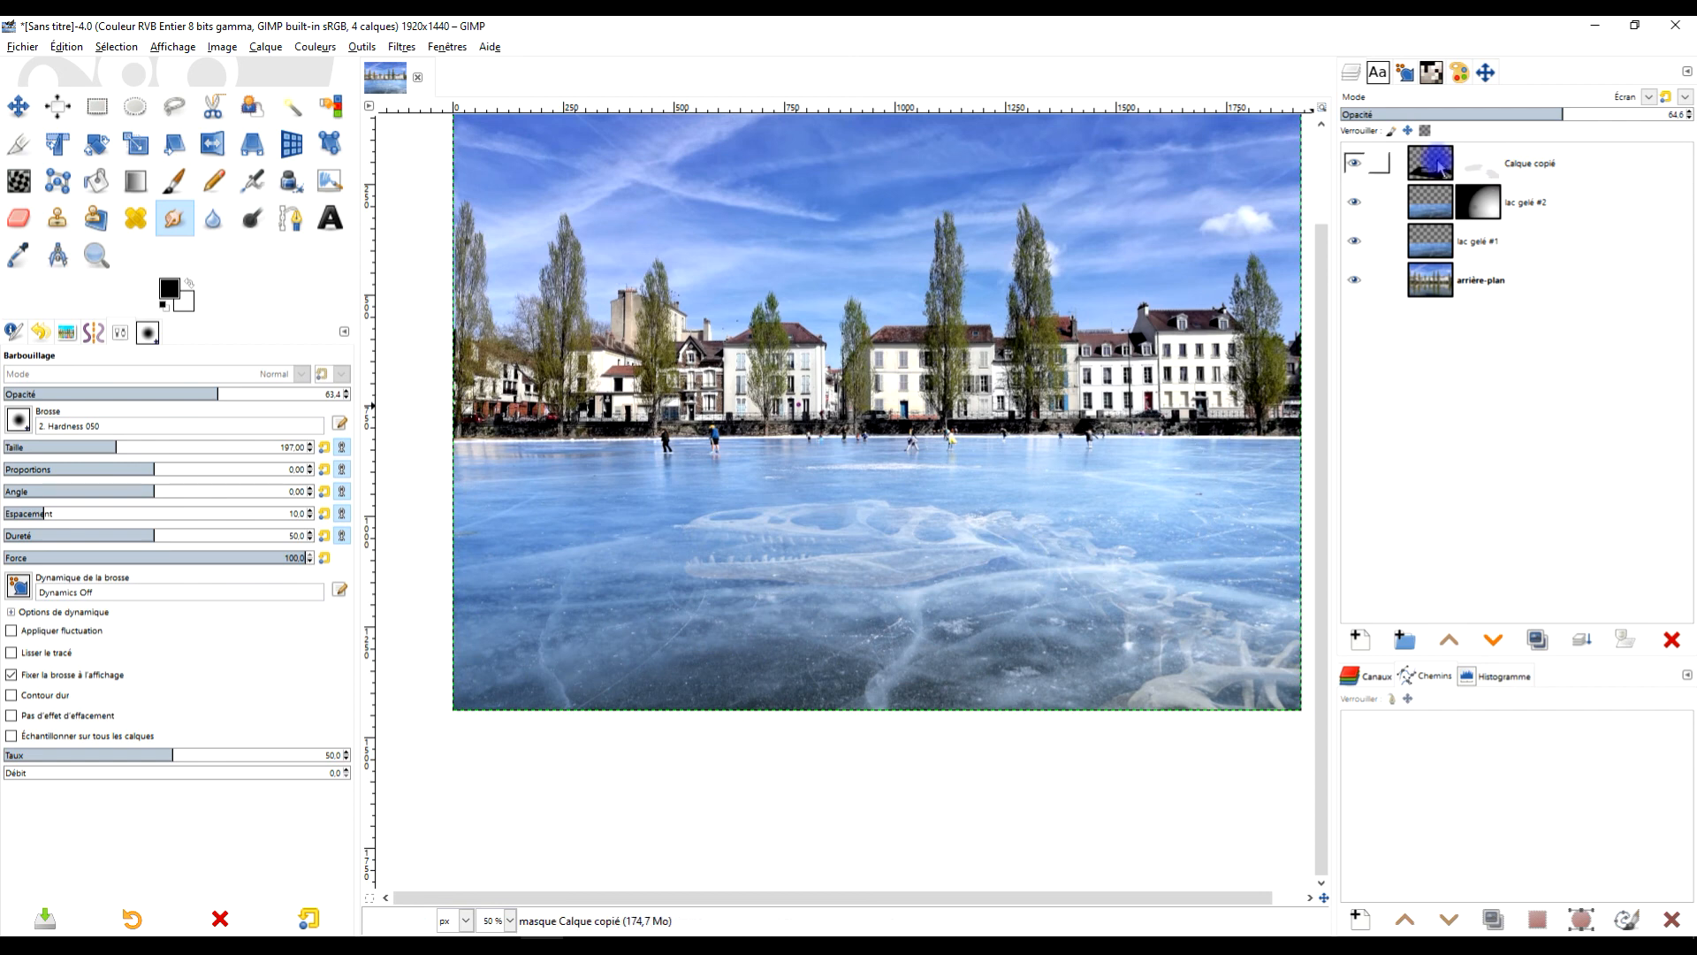